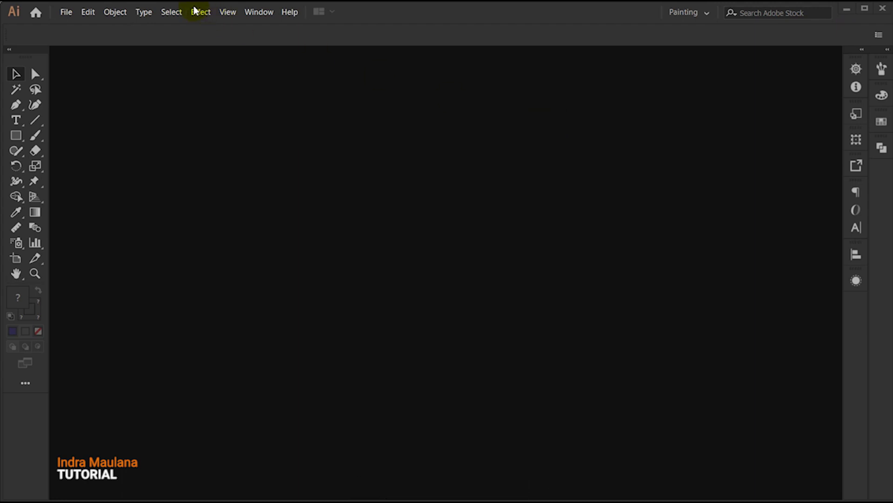
# - Create a new 1920 x 1080 px document from the Web-Large web preset
pyautogui.click(67, 12)
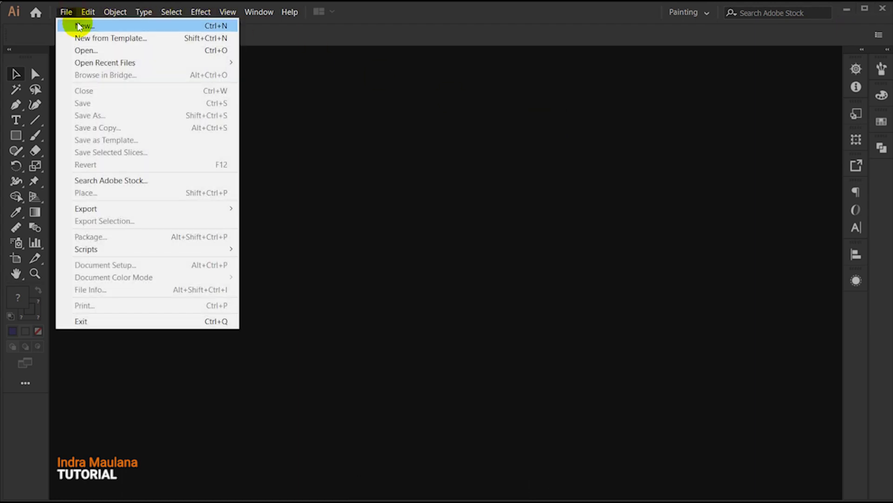
pyautogui.click(78, 25)
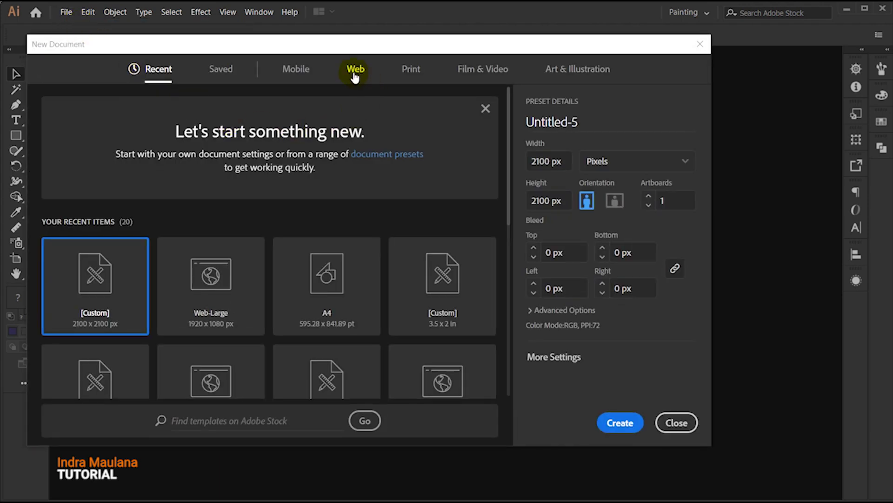
pyautogui.click(355, 67)
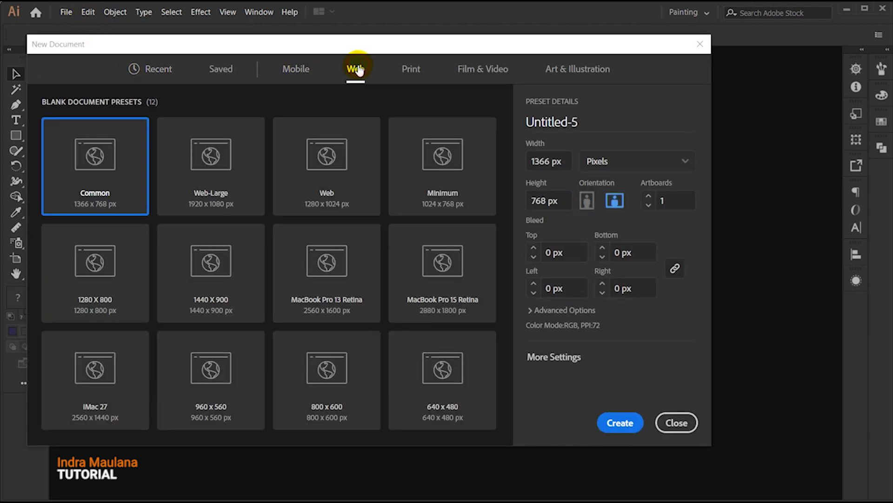
pyautogui.click(228, 154)
pyautogui.click(613, 422)
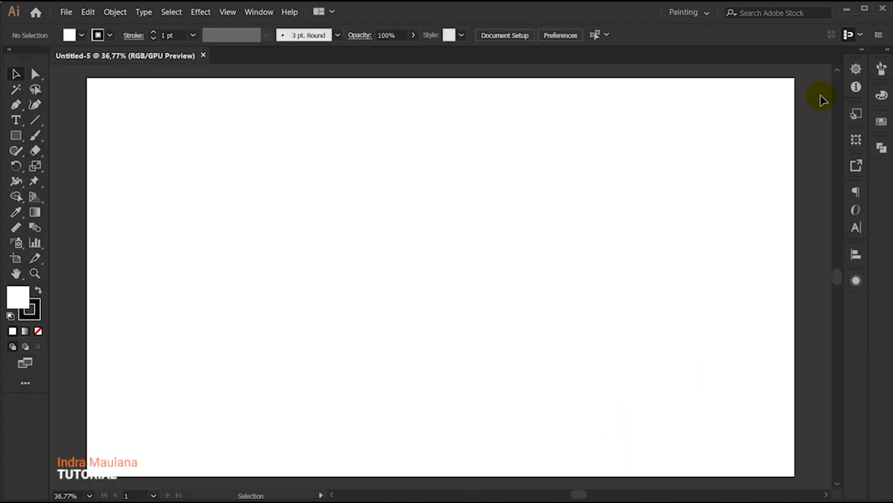
# - Paste the four gradient squares from abstarck.ai beside the artboard's left edge and zoom out
pyautogui.click(466, 199)
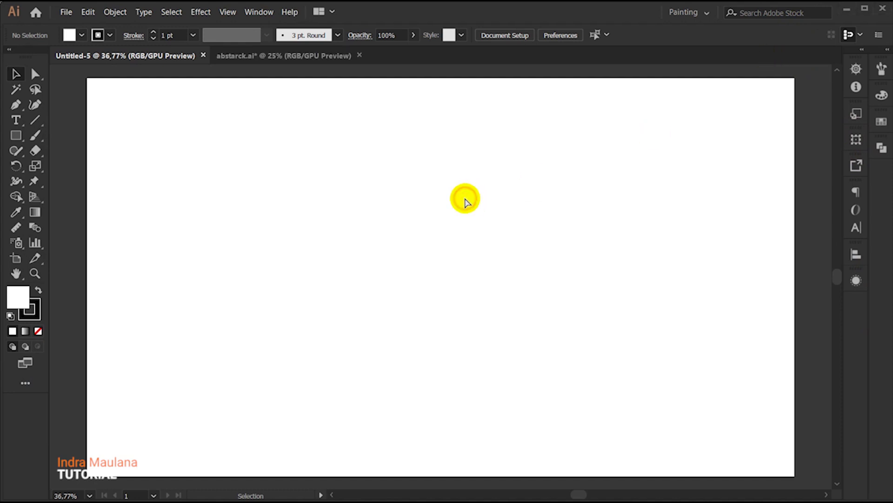
pyautogui.hotkey('ctrl', 'v')
pyautogui.moveTo(444, 228)
pyautogui.mouseDown()
pyautogui.moveTo(63, 96)
pyautogui.moveTo(71, 91)
pyautogui.mouseUp()
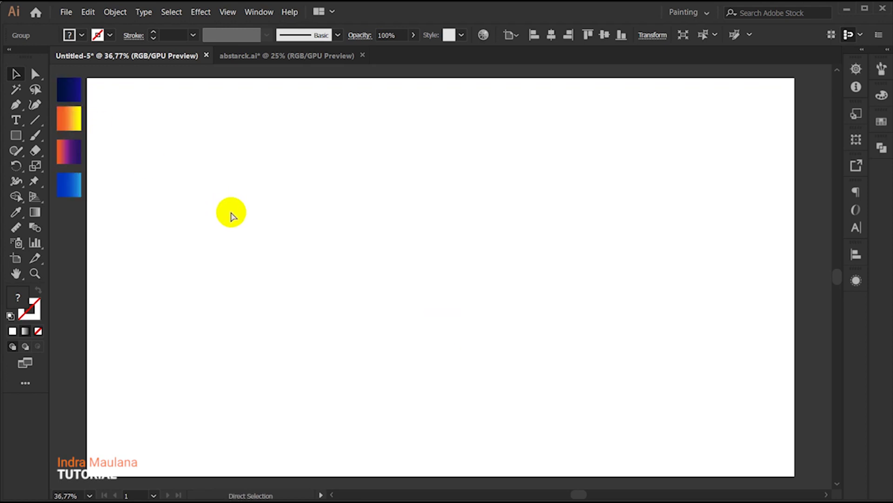
pyautogui.click(271, 233)
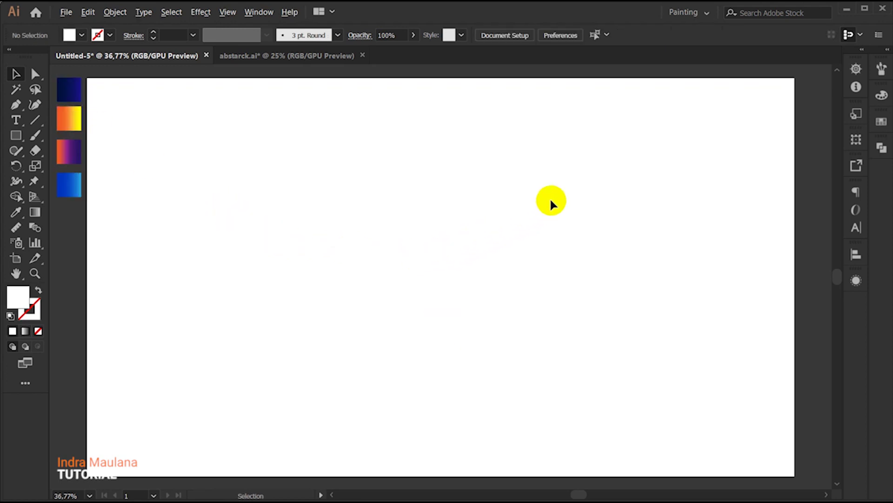
pyautogui.hotkey('ctrl', '-')
pyautogui.moveTo(557, 202); pyautogui.dragTo(548, 214)
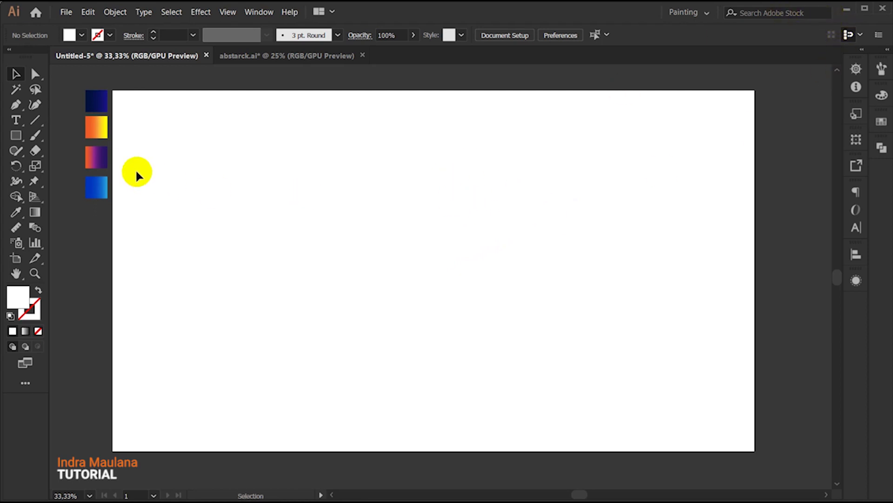
pyautogui.click(19, 138)
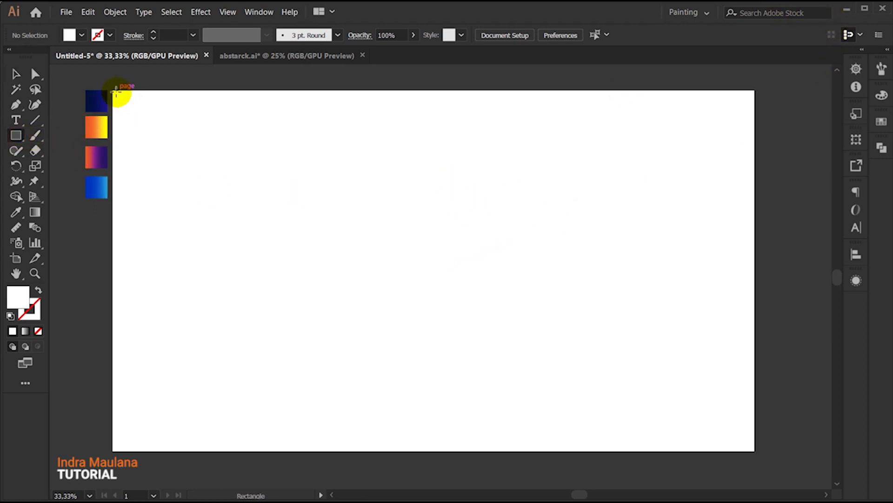
# - Draw an artboard-sized rectangle and fill it with the dark-blue gradient sampled from the first square
pyautogui.moveTo(112, 89); pyautogui.dragTo(753, 450)
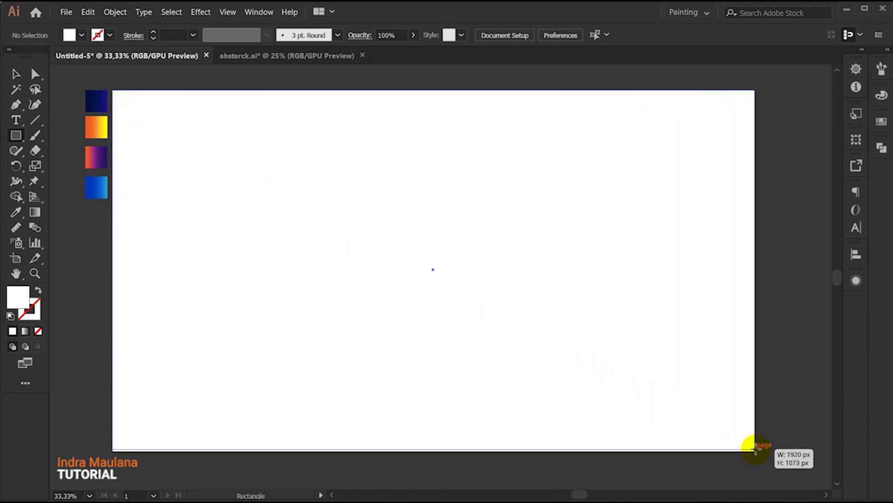
pyautogui.click(16, 213)
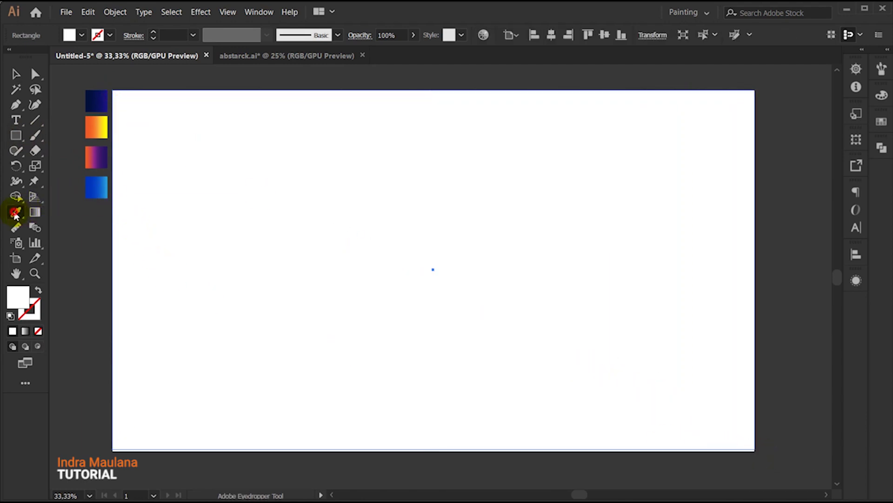
pyautogui.click(101, 102)
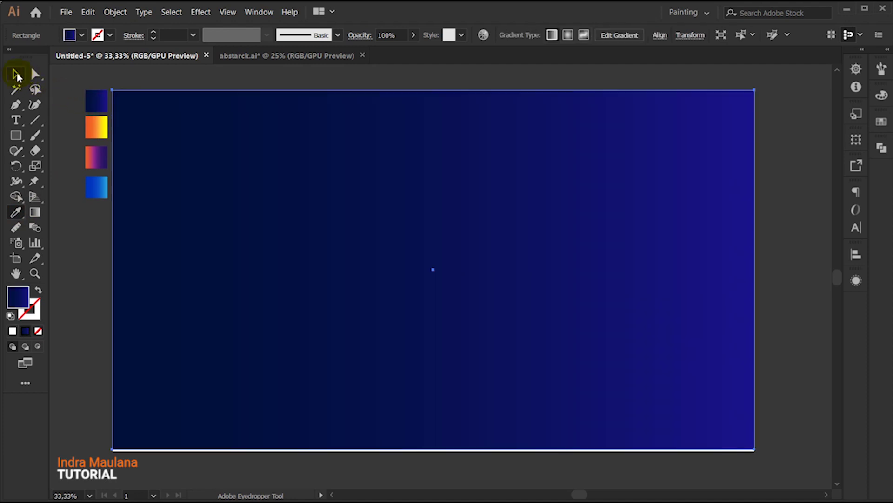
pyautogui.click(16, 74)
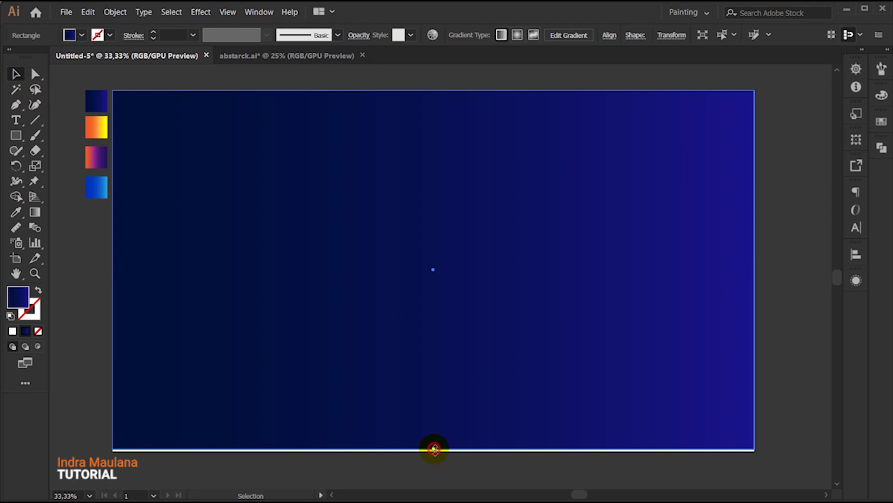
pyautogui.click(449, 480)
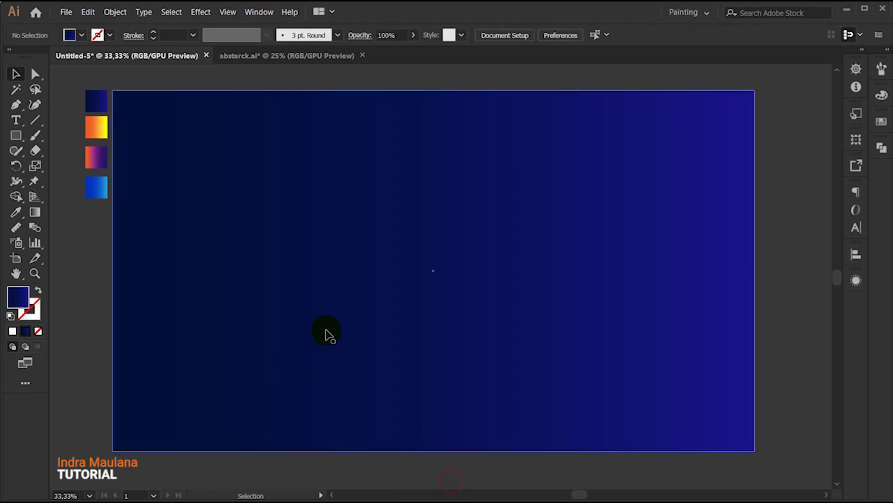
pyautogui.click(560, 237)
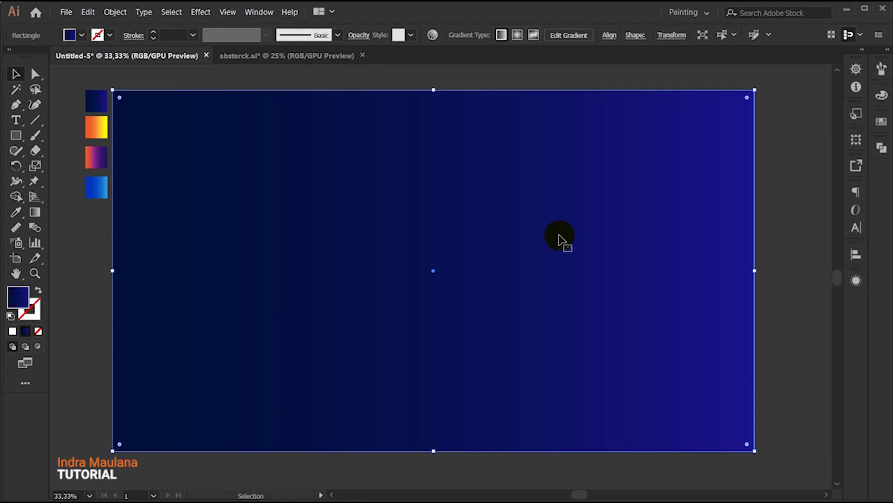
# - Dock the Gradient panel and check the stop colours 00103a and 1b148e
pyautogui.click(255, 13)
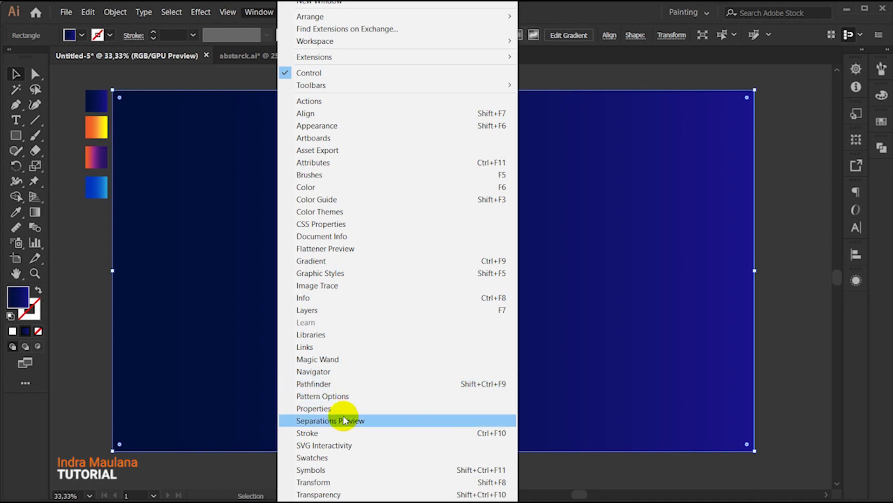
pyautogui.click(342, 259)
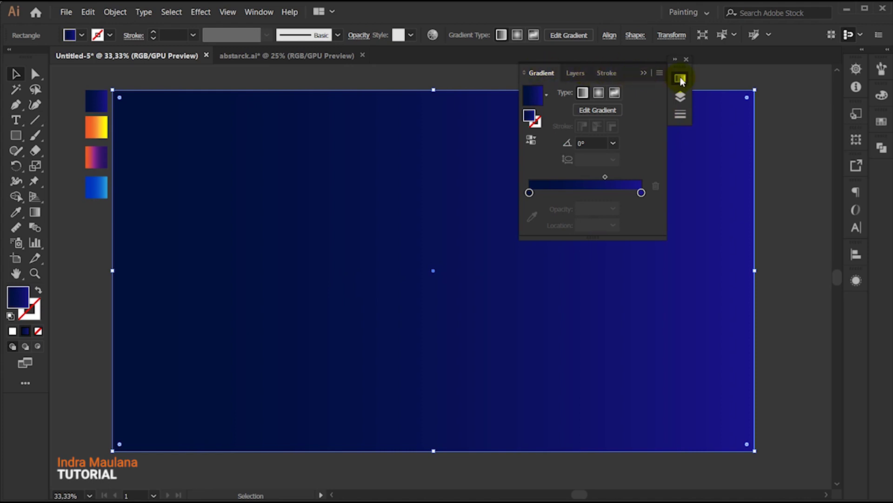
pyautogui.click(675, 59)
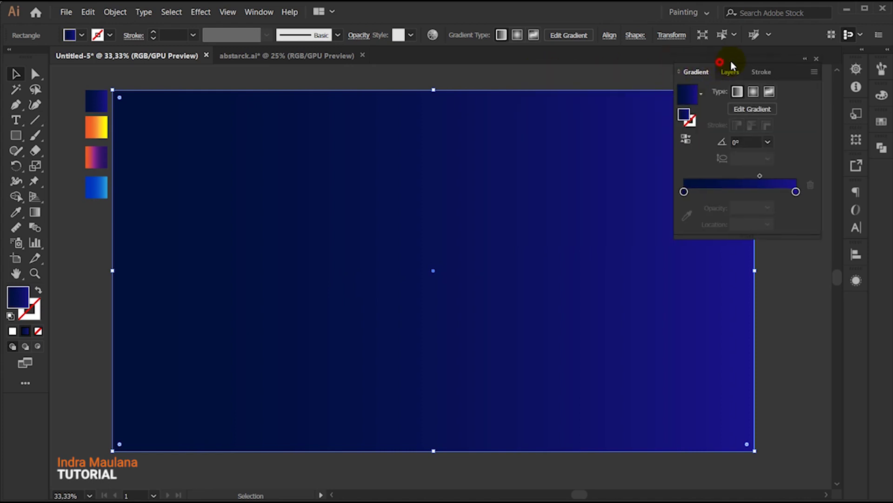
pyautogui.moveTo(742, 61); pyautogui.dragTo(744, 59)
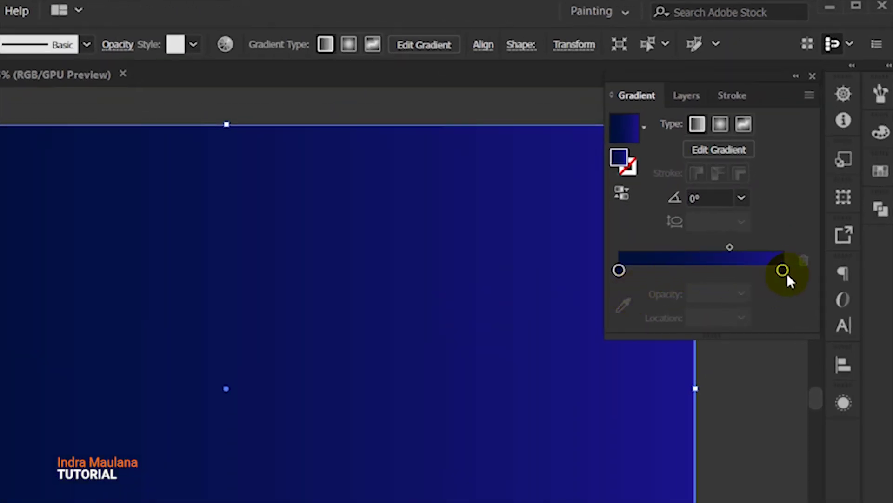
pyautogui.click(783, 270)
pyautogui.doubleClick(783, 270)
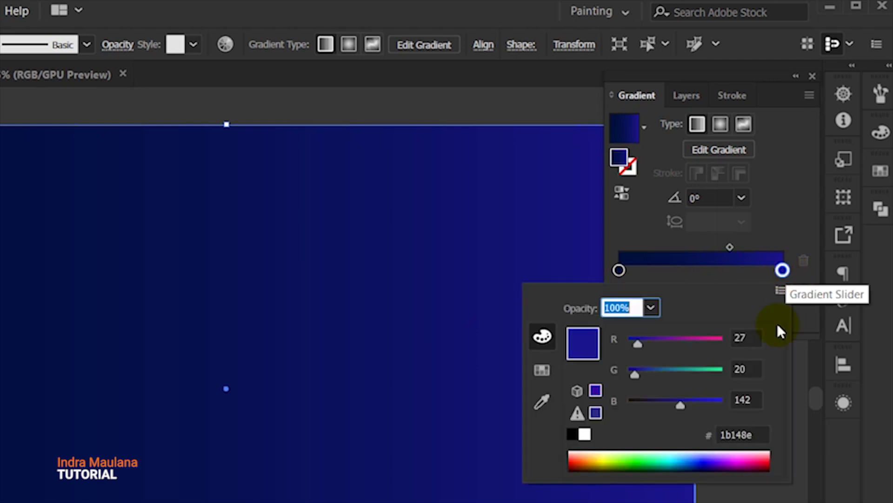
pyautogui.click(763, 433)
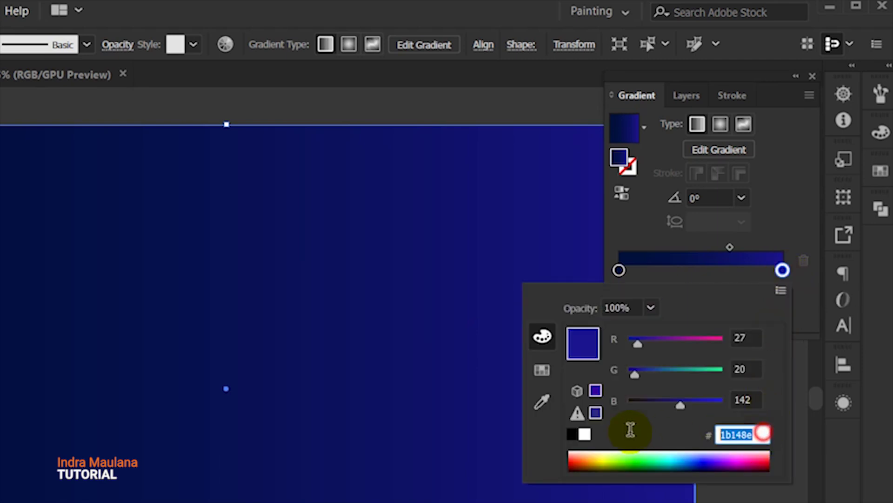
pyautogui.doubleClick(619, 270)
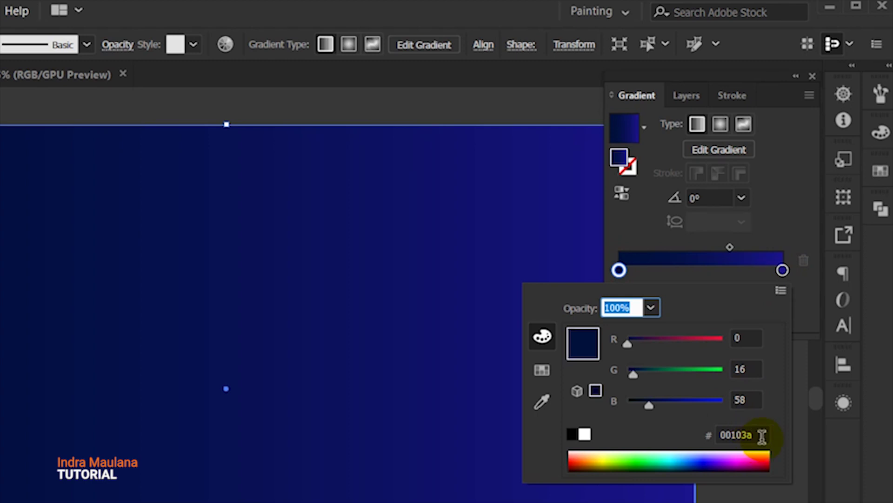
pyautogui.click(762, 434)
pyautogui.press('Return')
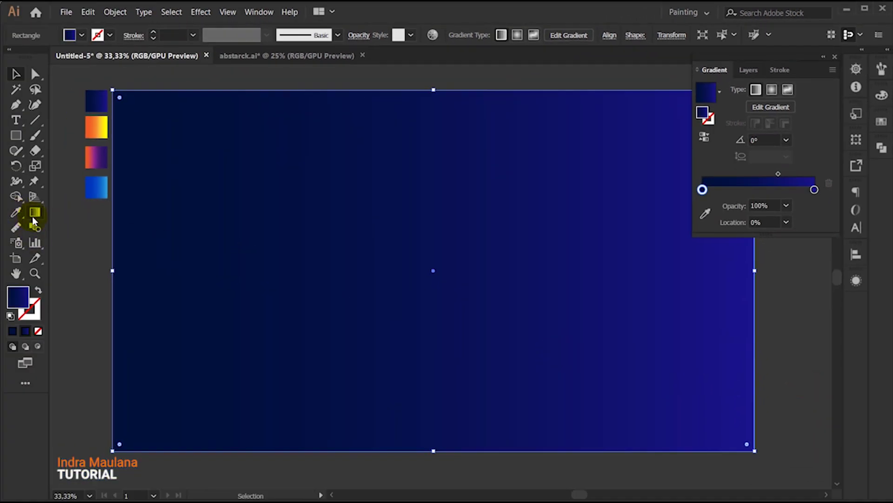
# - Angle the background gradient at 26.5°, dark lower-left to brighter upper-right
pyautogui.click(33, 217)
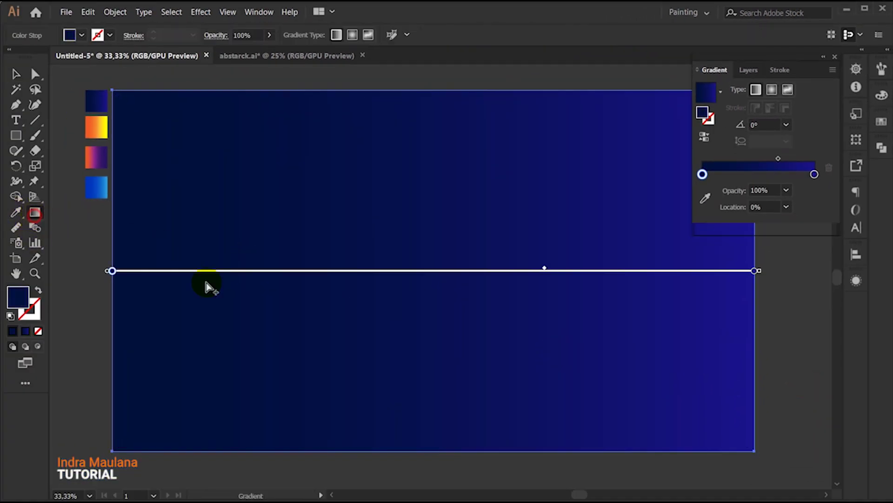
pyautogui.moveTo(205, 402); pyautogui.dragTo(604, 173)
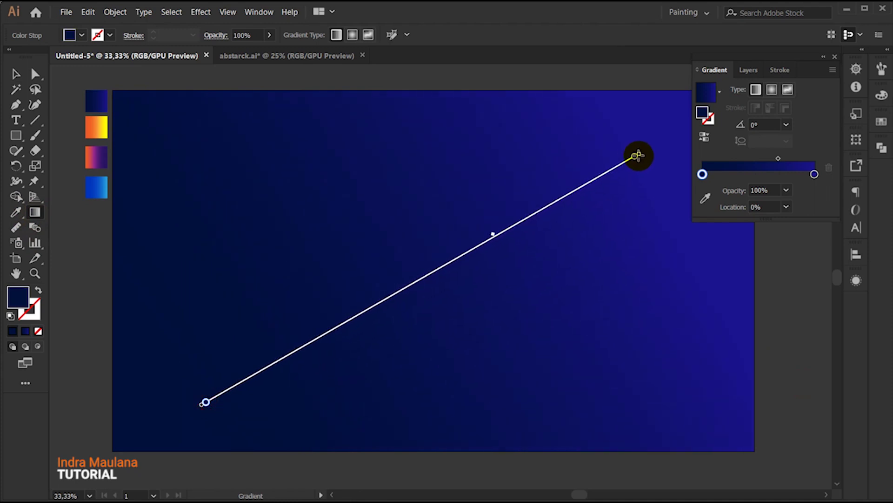
pyautogui.moveTo(604, 174); pyautogui.dragTo(696, 157)
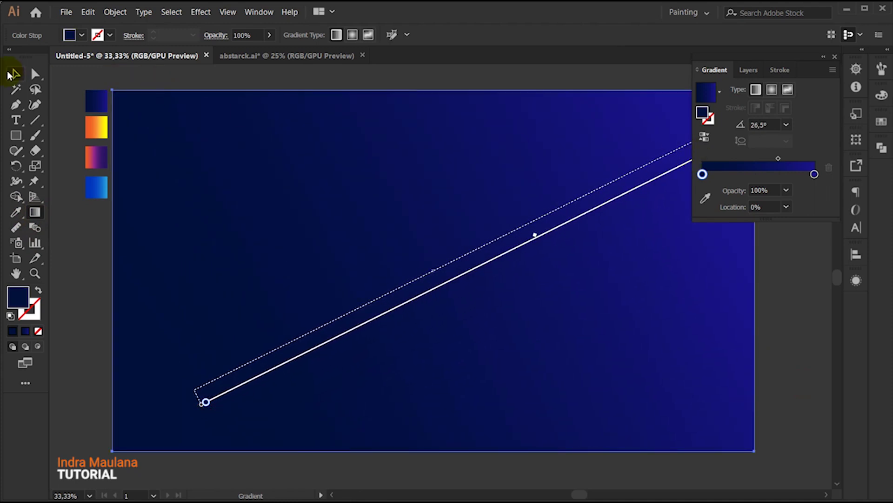
pyautogui.click(16, 75)
pyautogui.click(259, 13)
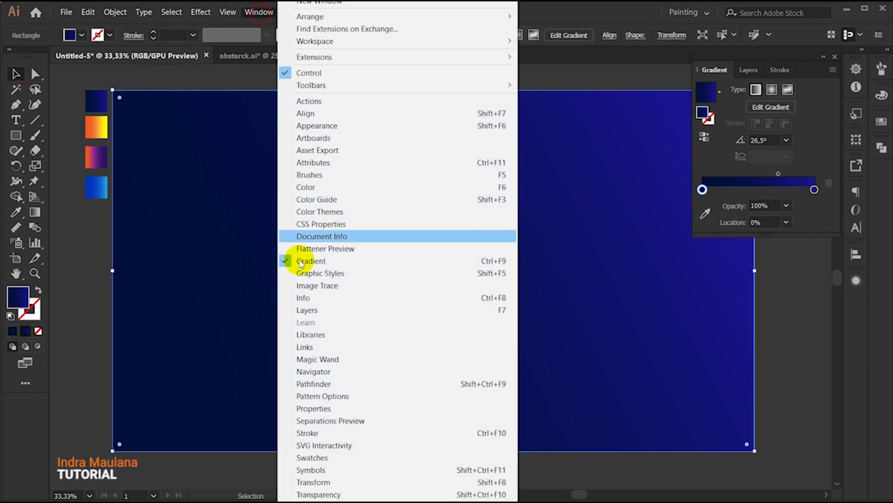
# - Rename Layer 1 to BG, lock it, and add a new Layer 2 above it
pyautogui.click(307, 310)
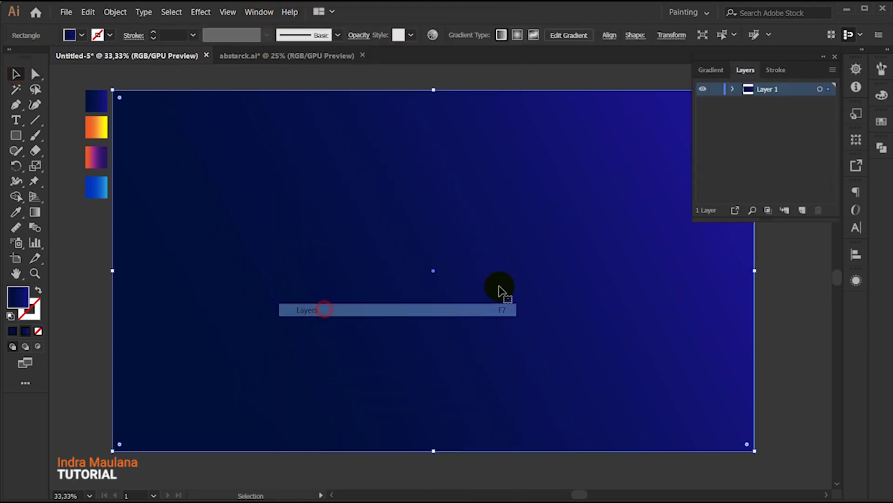
pyautogui.doubleClick(764, 89)
pyautogui.write('BG')
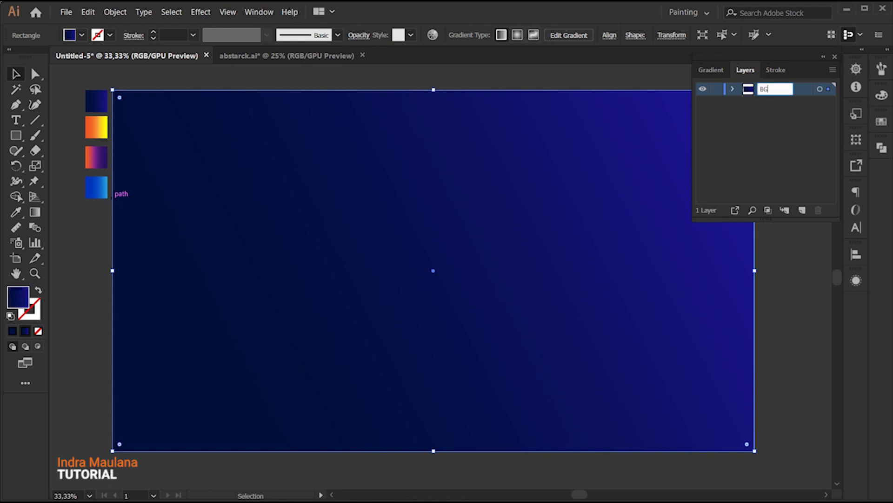
pyautogui.click(759, 142)
pyautogui.click(716, 89)
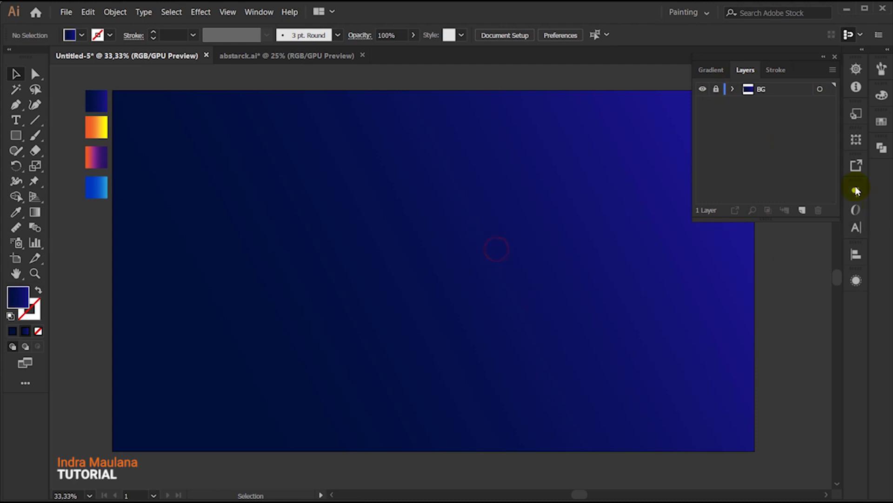
pyautogui.click(810, 207)
pyautogui.moveTo(342, 219)
pyautogui.mouseDown()
pyautogui.moveTo(560, 341)
pyautogui.moveTo(535, 366)
pyautogui.mouseUp()
pyautogui.moveTo(243, 144); pyautogui.dragTo(486, 308)
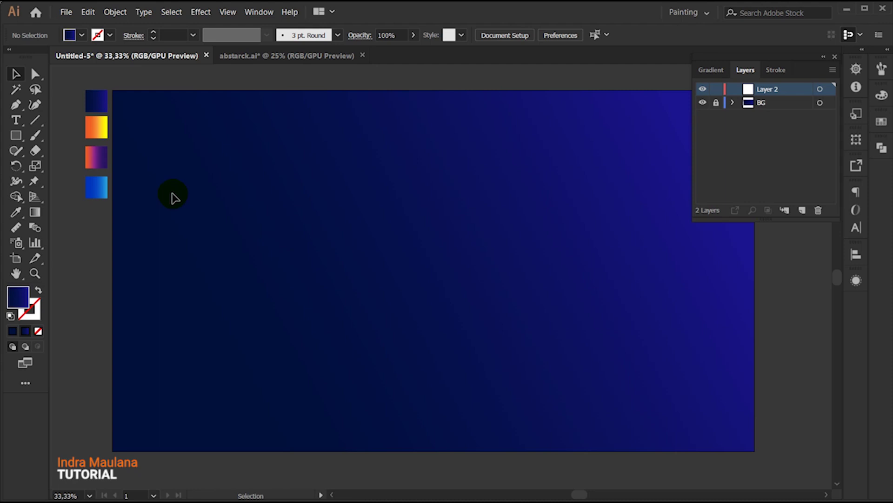
pyautogui.click(16, 140)
# - With the Pen tool active, set the fill colour to plain white
pyautogui.click(10, 106)
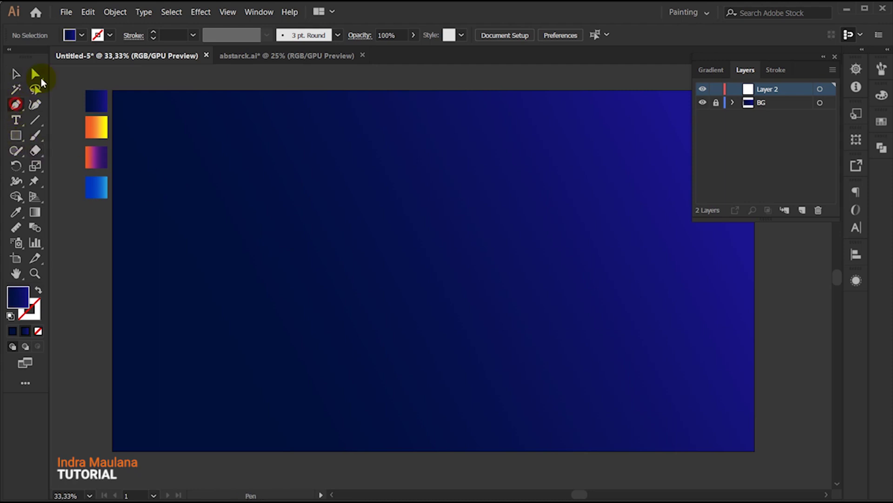
pyautogui.click(81, 35)
pyautogui.click(79, 37)
pyautogui.doubleClick(20, 298)
pyautogui.moveTo(567, 291); pyautogui.dragTo(504, 209)
pyautogui.click(830, 244)
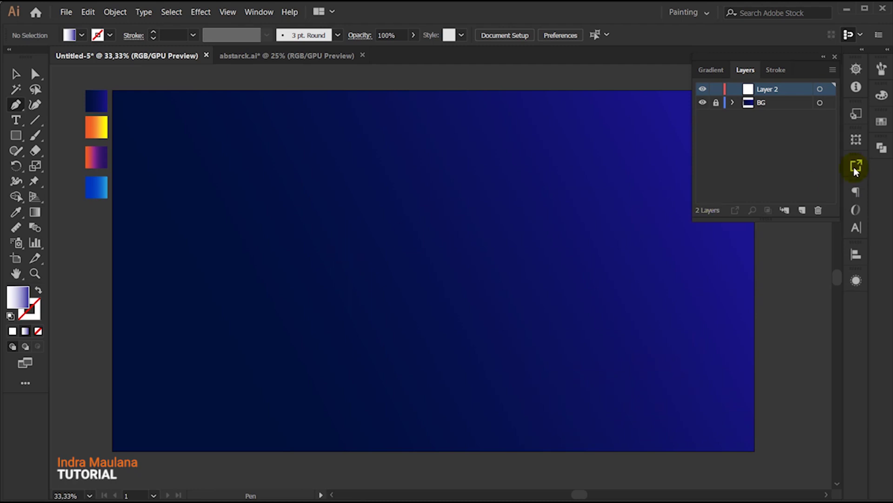
pyautogui.click(886, 123)
pyautogui.click(732, 155)
# - Draw a closed four-cornered kite shard in the upper middle of the canvas
pyautogui.click(418, 293)
pyautogui.click(381, 254)
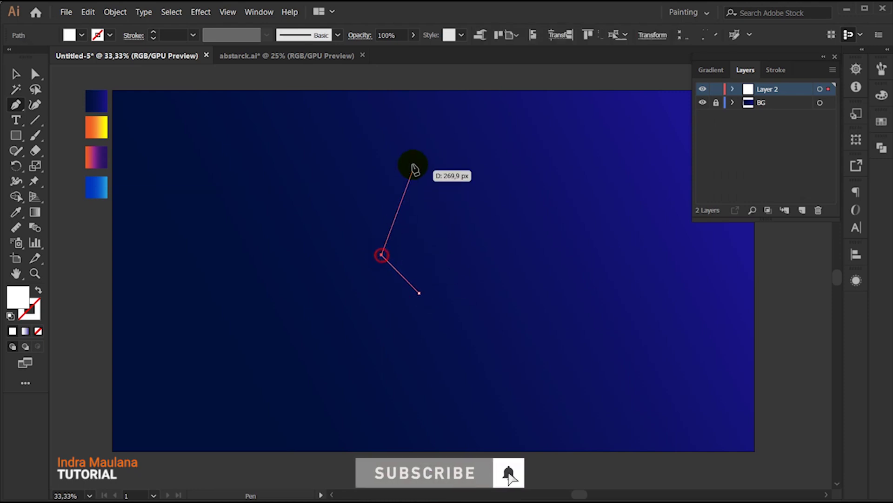
pyautogui.click(400, 138)
pyautogui.click(420, 293)
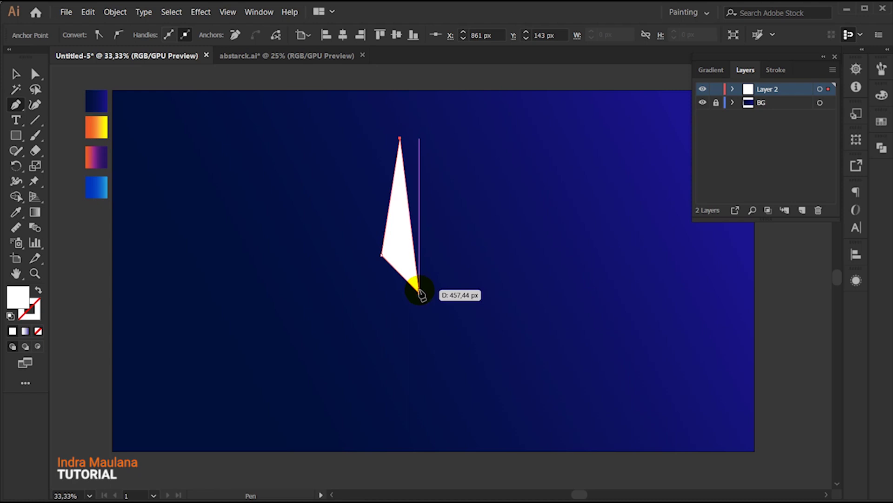
pyautogui.click(449, 259)
pyautogui.click(420, 293)
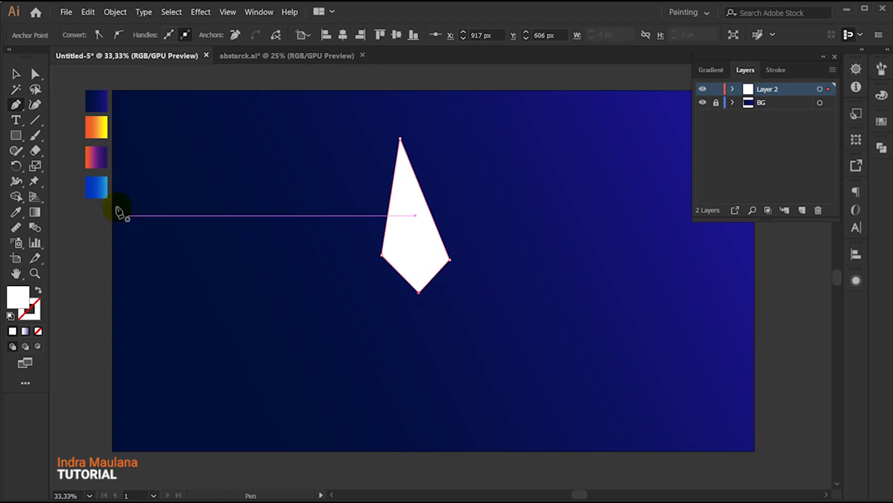
pyautogui.click(15, 212)
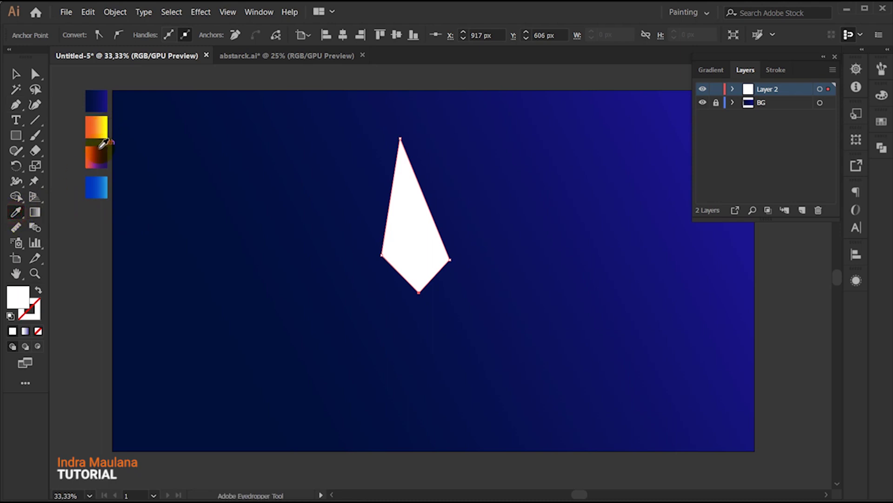
# - Sample the orange-purple swatch onto the shard and review its three gradient stops
pyautogui.click(101, 157)
pyautogui.click(15, 74)
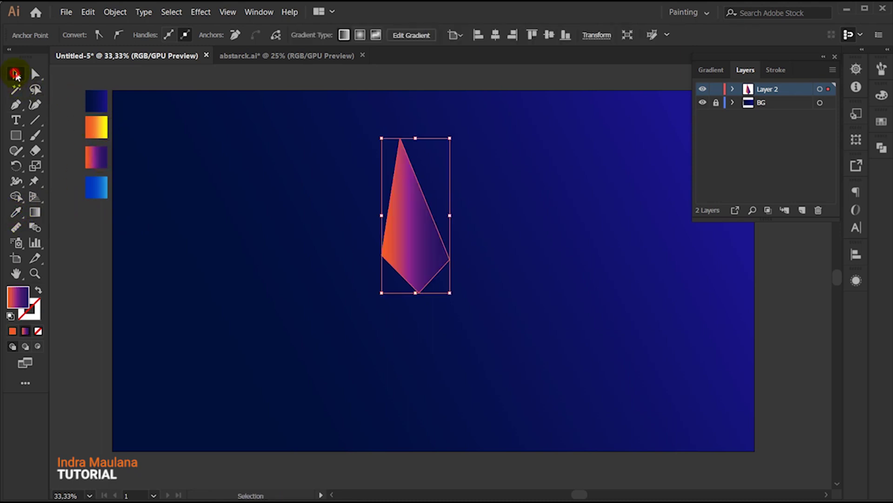
pyautogui.click(719, 70)
pyautogui.doubleClick(814, 187)
pyautogui.click(744, 419)
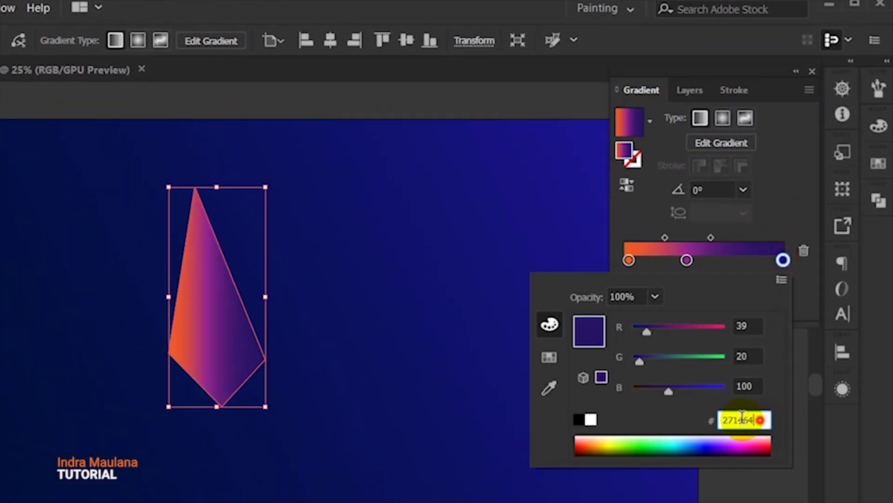
pyautogui.doubleClick(686, 260)
pyautogui.click(760, 419)
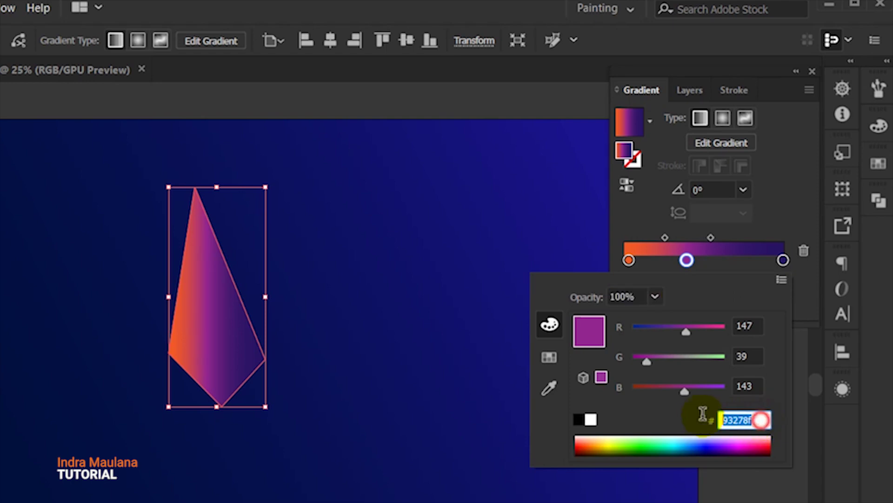
pyautogui.click(629, 260)
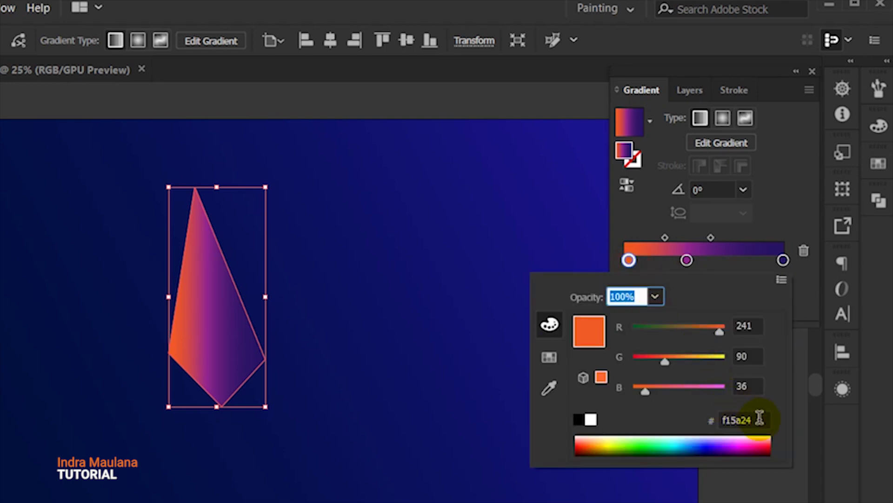
pyautogui.click(761, 419)
pyautogui.click(629, 260)
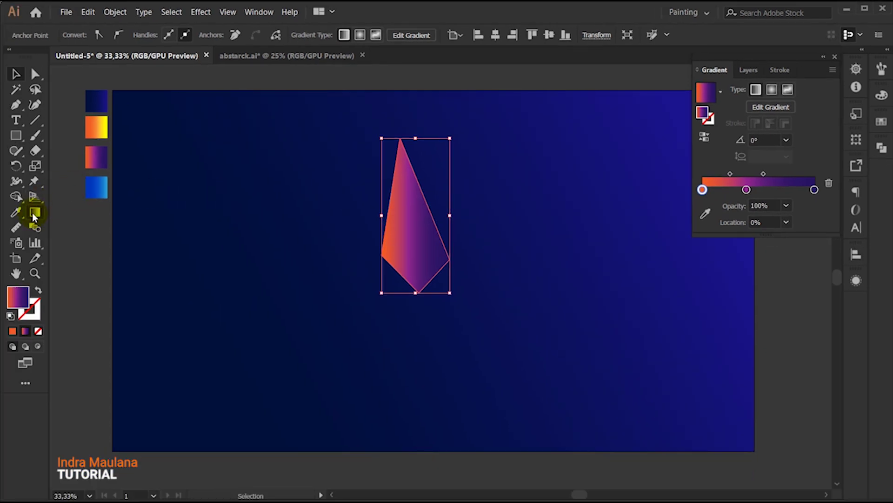
# - Redirect the shard's gradient to -153.8° so orange sits at its top
pyautogui.click(35, 212)
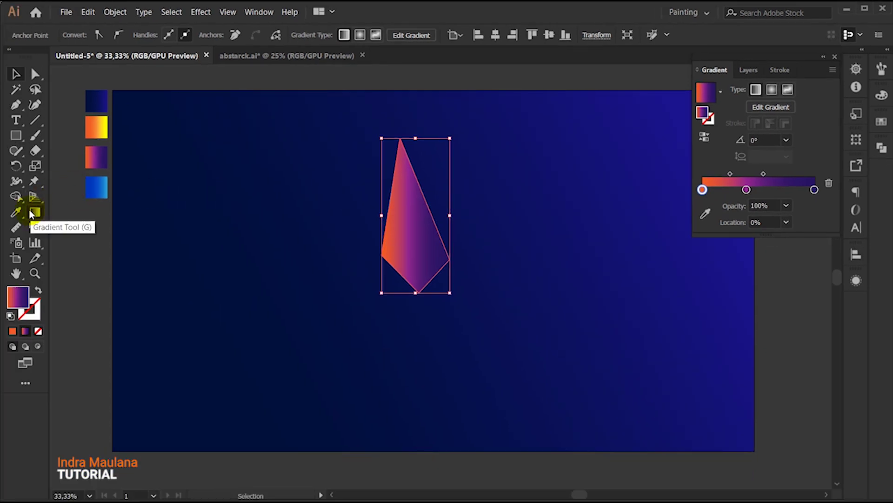
pyautogui.moveTo(367, 250); pyautogui.dragTo(433, 196)
pyautogui.moveTo(467, 156); pyautogui.dragTo(354, 255)
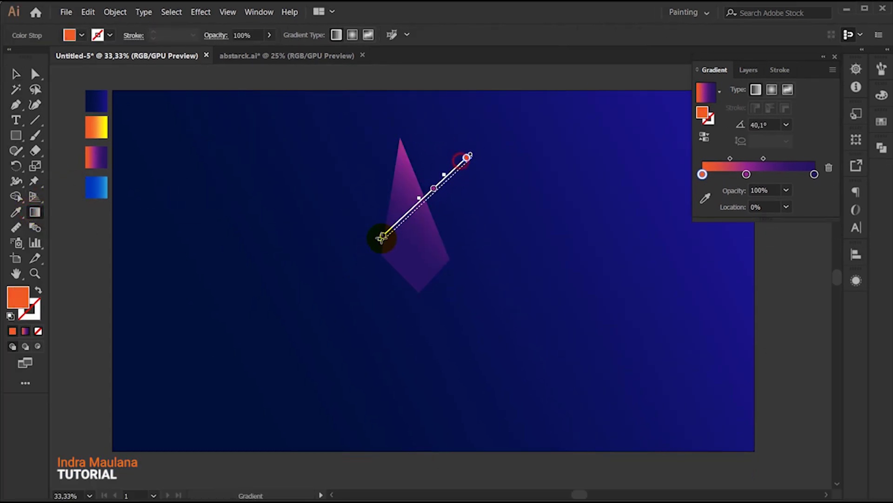
pyautogui.moveTo(433, 212)
pyautogui.mouseDown()
pyautogui.moveTo(391, 252)
pyautogui.moveTo(366, 245)
pyautogui.mouseUp()
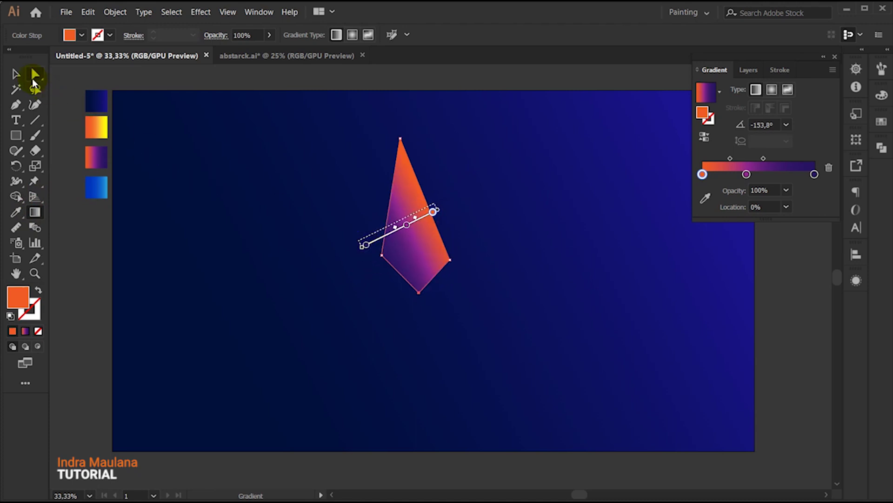
pyautogui.press('v')
pyautogui.click(621, 388)
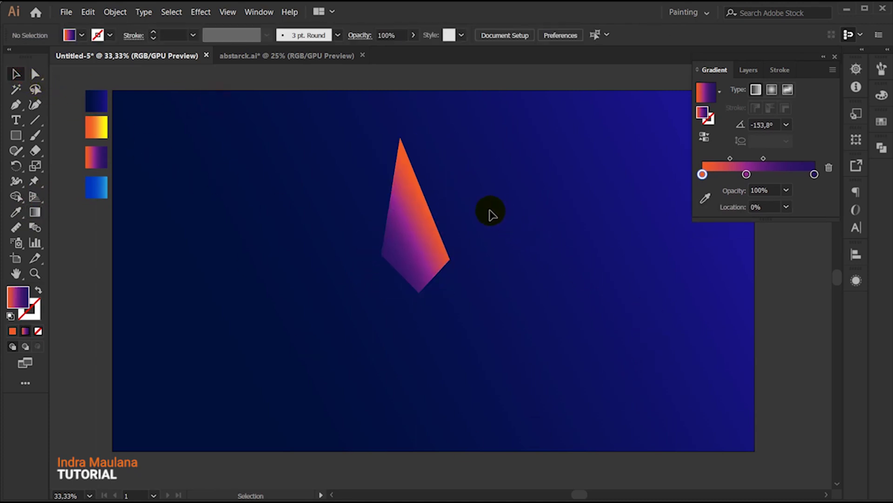
pyautogui.click(404, 215)
pyautogui.click(14, 105)
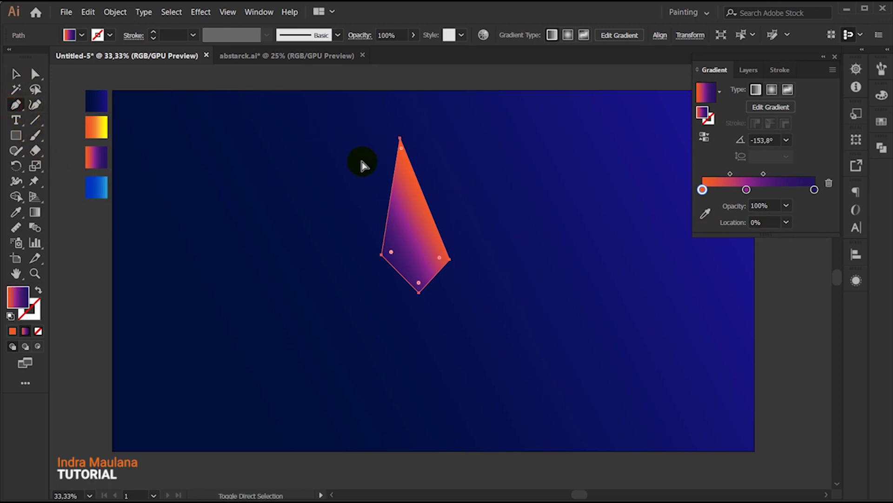
pyautogui.keyDown('ctrl'); pyautogui.click(369, 171); pyautogui.keyUp('ctrl')
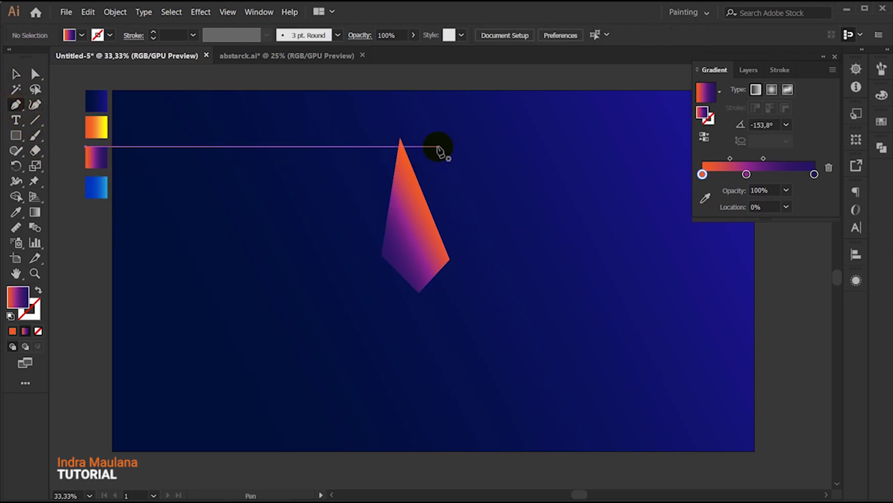
# - Draw a triangle from the shard's top point to the right, nudging its bottom point upward
pyautogui.click(399, 139)
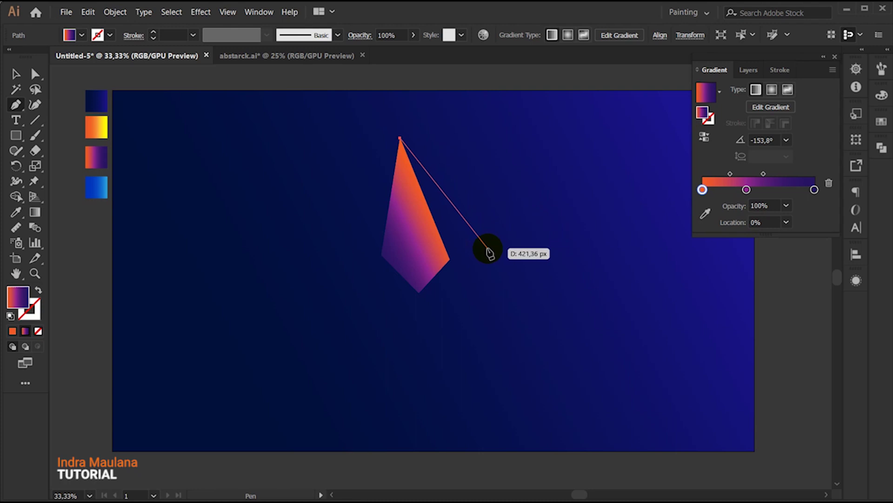
pyautogui.click(480, 238)
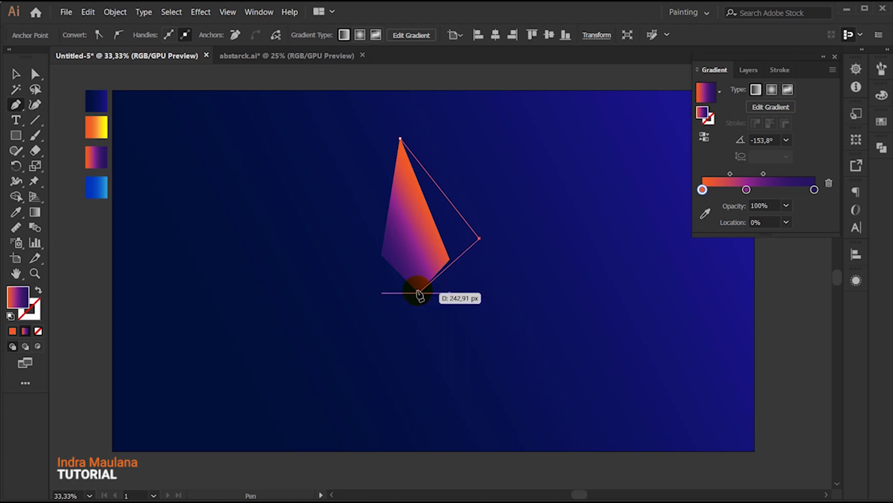
pyautogui.click(419, 293)
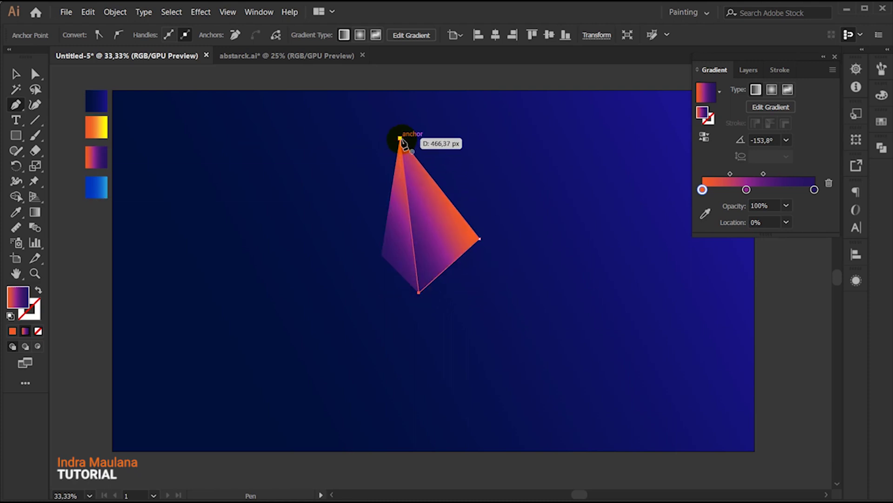
pyautogui.click(400, 138)
pyautogui.click(36, 73)
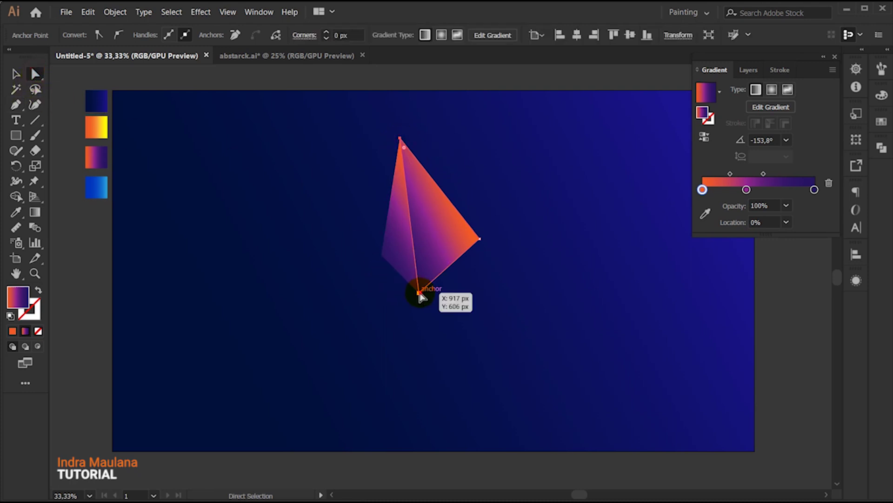
pyautogui.moveTo(419, 293); pyautogui.dragTo(429, 281)
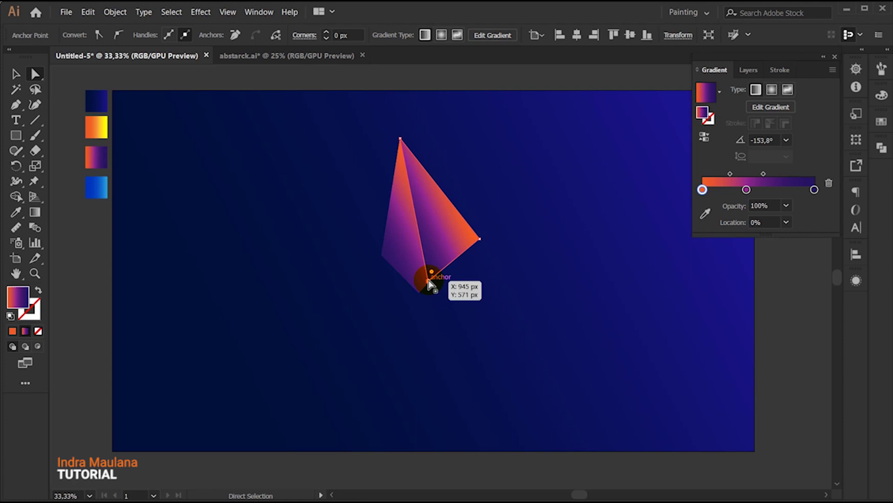
pyautogui.moveTo(429, 282); pyautogui.dragTo(428, 281)
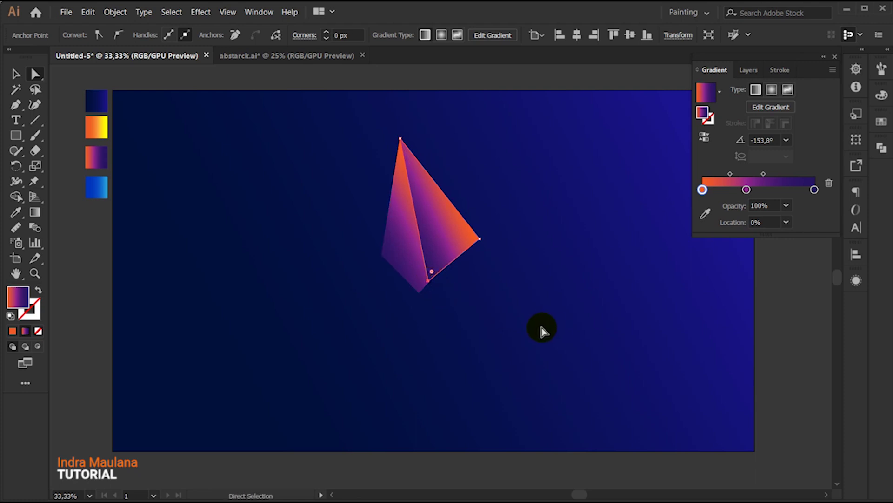
# - Run the new facet's gradient from top downward, at -95.9°
pyautogui.click(36, 212)
pyautogui.moveTo(408, 162)
pyautogui.mouseDown()
pyautogui.moveTo(459, 289)
pyautogui.moveTo(452, 316)
pyautogui.mouseUp()
pyautogui.moveTo(422, 175); pyautogui.dragTo(410, 303)
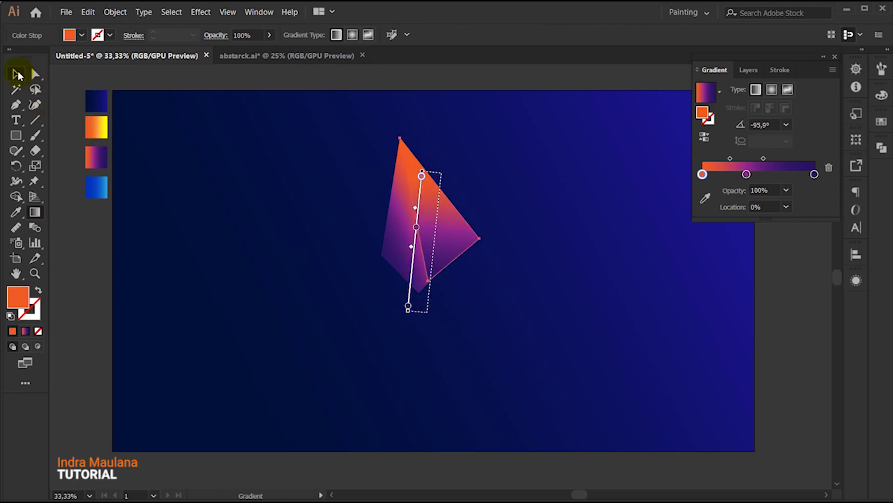
# - Re-angle the first shard's gradient to 121.3°, orange at its lower left
pyautogui.click(18, 75)
pyautogui.click(399, 236)
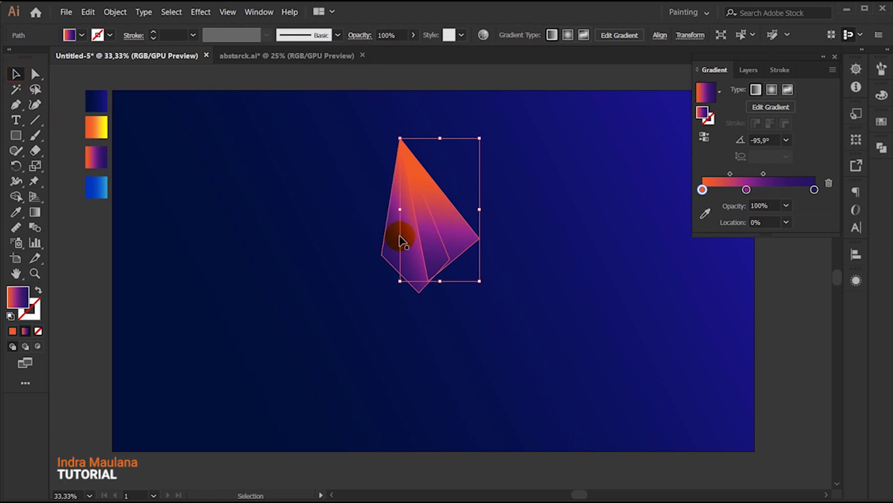
pyautogui.click(35, 213)
pyautogui.moveTo(395, 263); pyautogui.dragTo(463, 200)
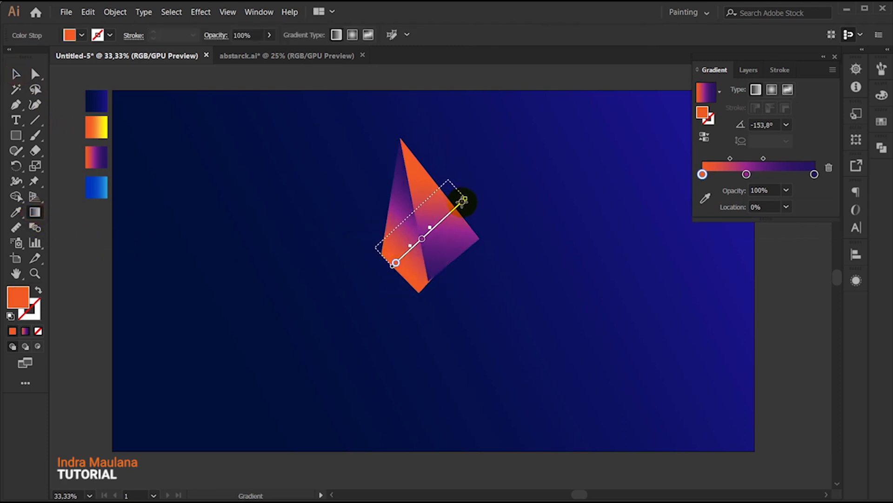
pyautogui.moveTo(463, 200); pyautogui.dragTo(338, 167)
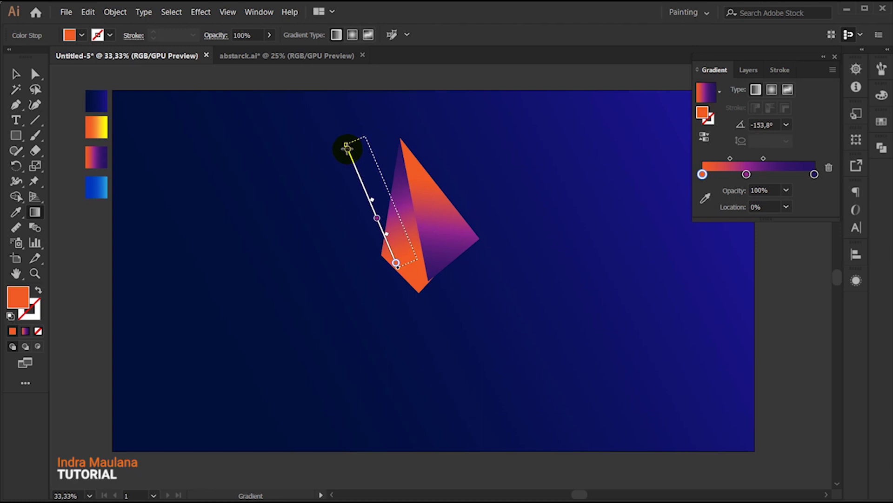
# - Marquee-select both orange-purple facets and group them into one object
pyautogui.click(16, 73)
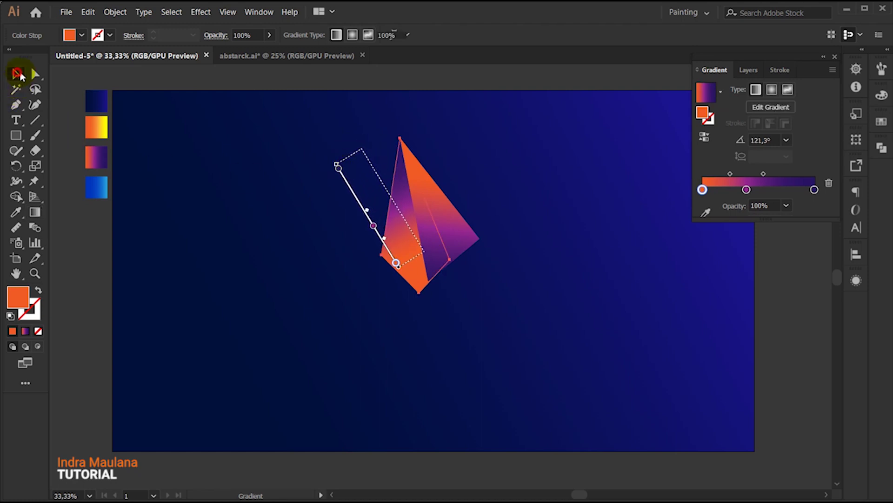
pyautogui.click(260, 128)
pyautogui.scroll(-1, 491, 341)
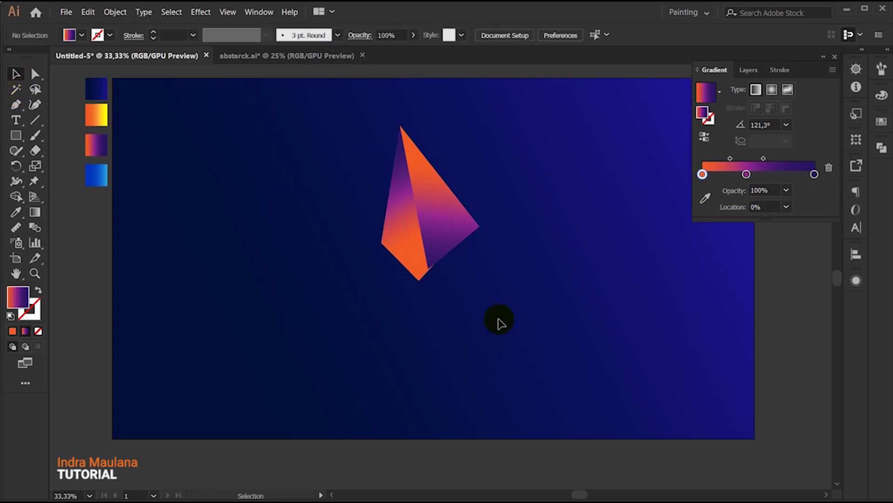
pyautogui.scroll(1, 499, 322)
pyautogui.moveTo(498, 313); pyautogui.dragTo(383, 208)
pyautogui.rightClick(425, 199)
pyautogui.click(469, 266)
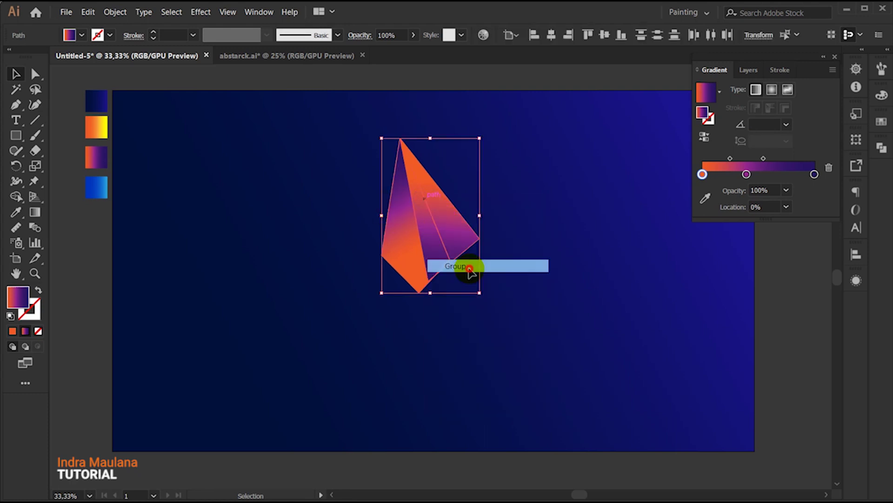
pyautogui.click(580, 282)
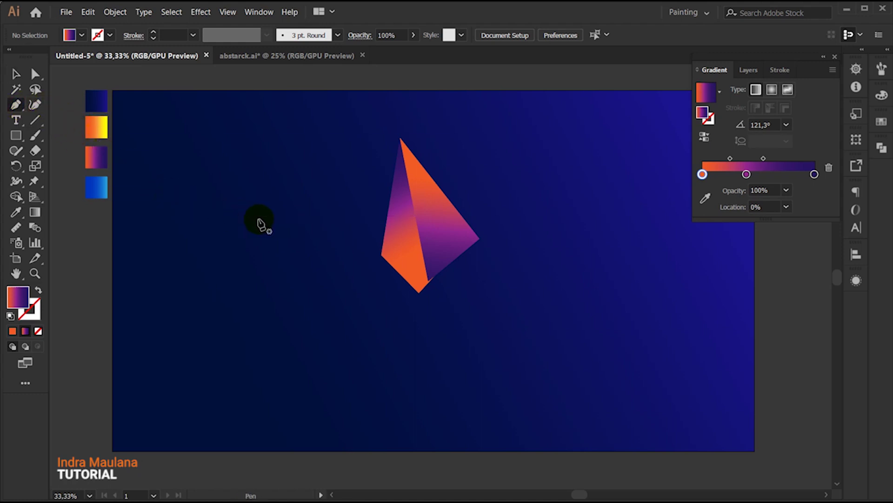
# - Draw a triangle from the shard's bottom point, up and to the lower right, filled with the orange-yellow gradient
pyautogui.click(419, 293)
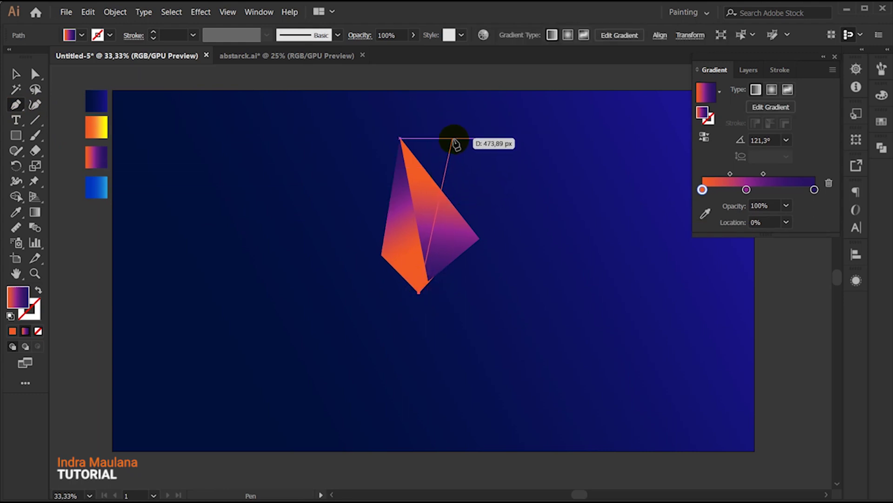
pyautogui.click(472, 146)
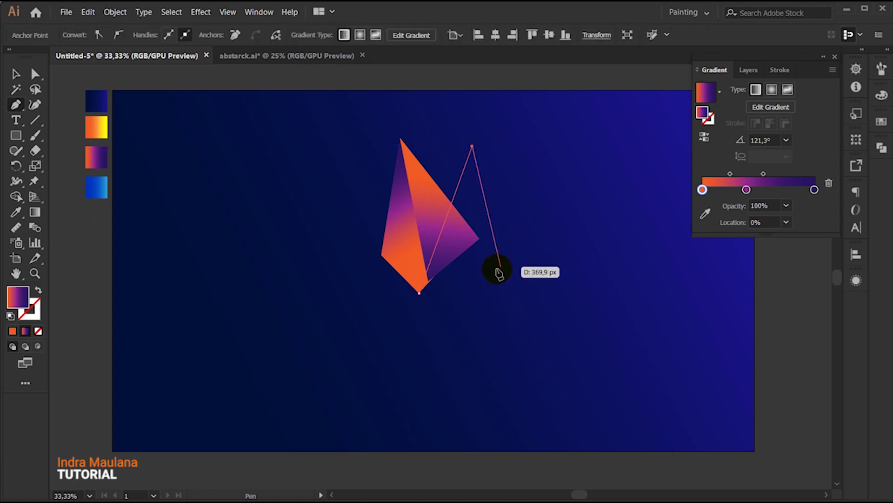
pyautogui.click(479, 285)
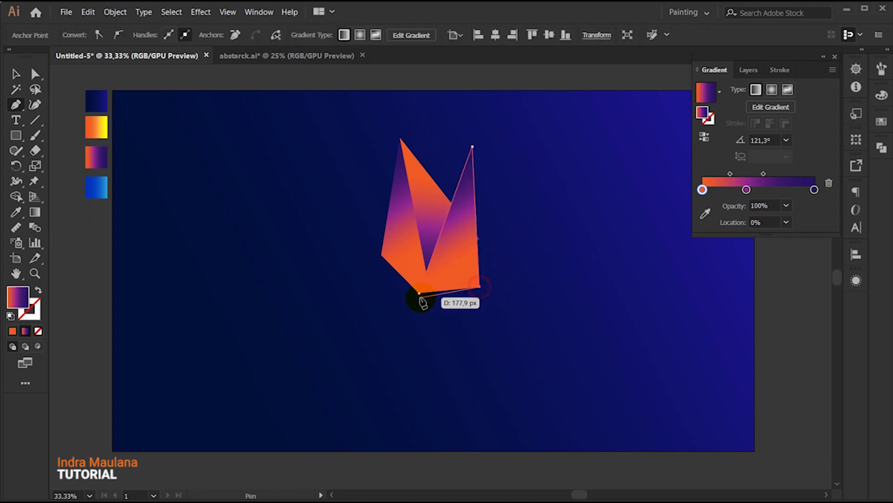
pyautogui.click(419, 293)
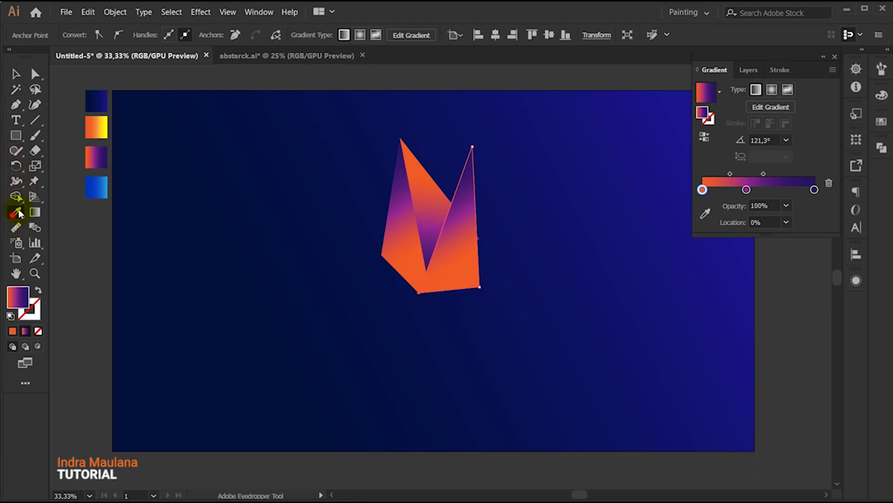
pyautogui.click(96, 127)
# - Move the facet gradient's yellow stop to 97.04%
pyautogui.click(18, 77)
pyautogui.doubleClick(812, 190)
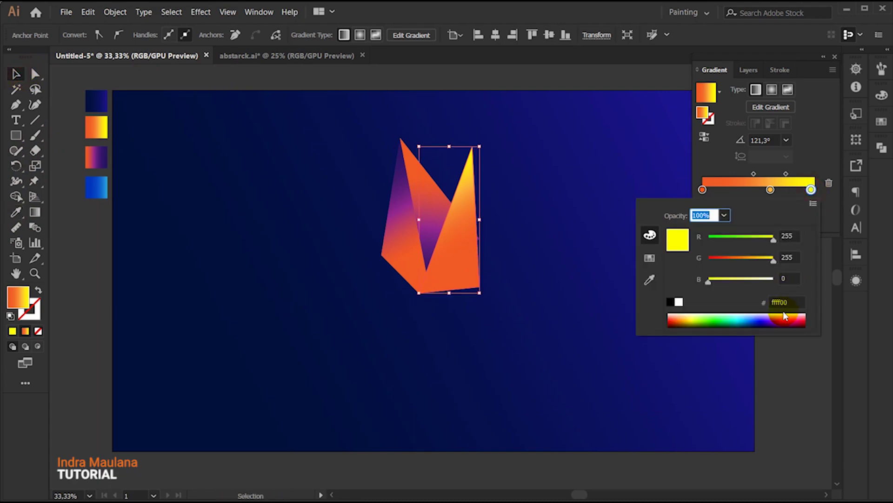
pyautogui.click(770, 190)
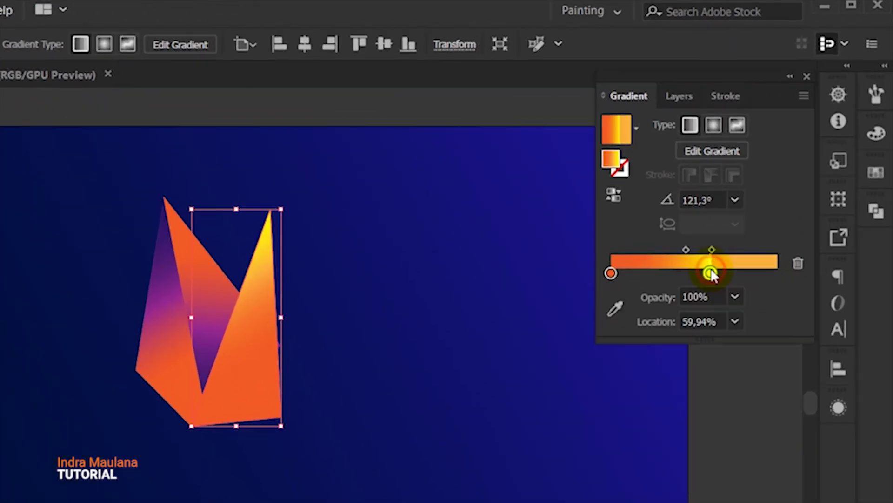
pyautogui.doubleClick(710, 273)
pyautogui.click(750, 448)
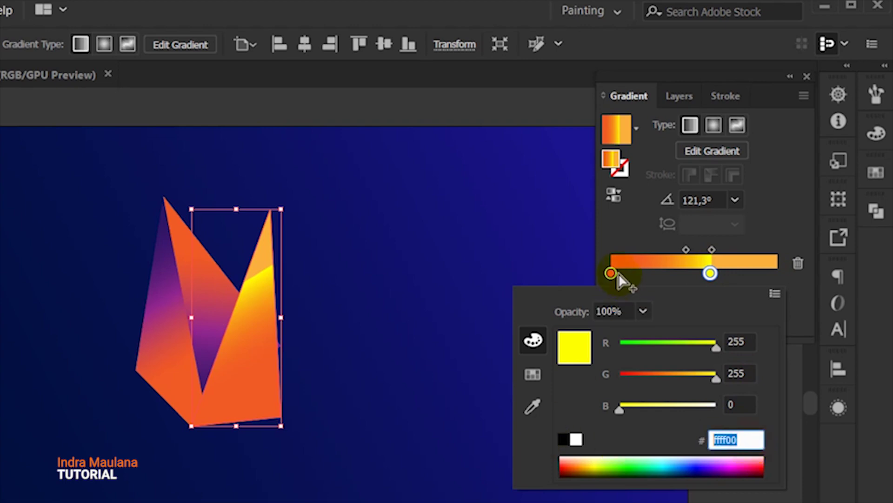
pyautogui.click(711, 275)
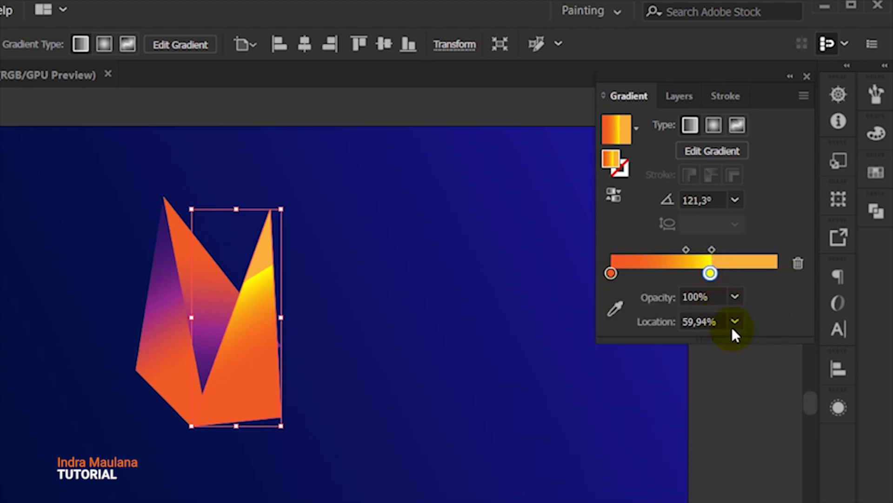
pyautogui.moveTo(732, 333); pyautogui.dragTo(732, 307)
# - Check the gradient stop colours: orange f15a24 and yellow ffff00
pyautogui.doubleClick(712, 273)
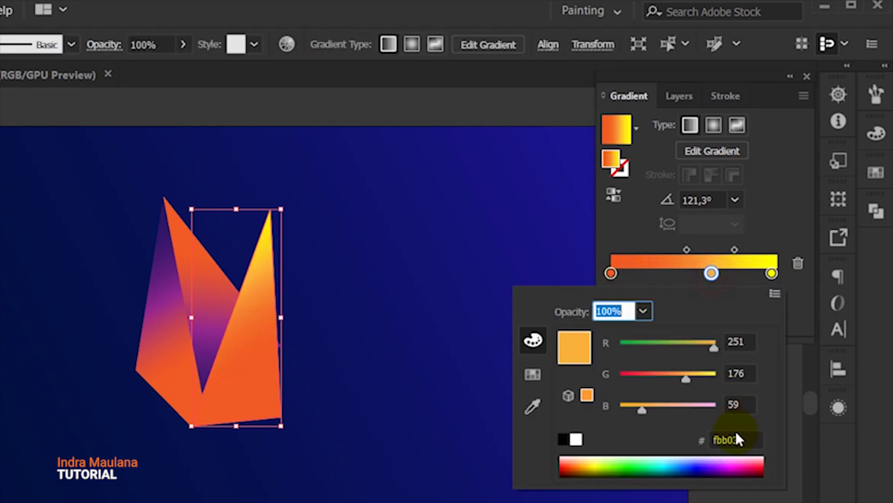
pyautogui.click(747, 440)
pyautogui.doubleClick(610, 274)
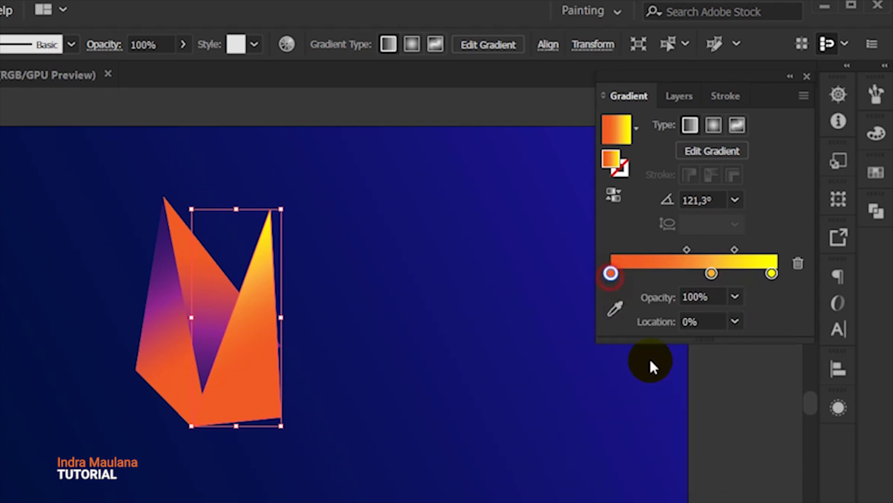
pyautogui.click(738, 439)
pyautogui.click(772, 273)
pyautogui.doubleClick(772, 273)
pyautogui.click(738, 439)
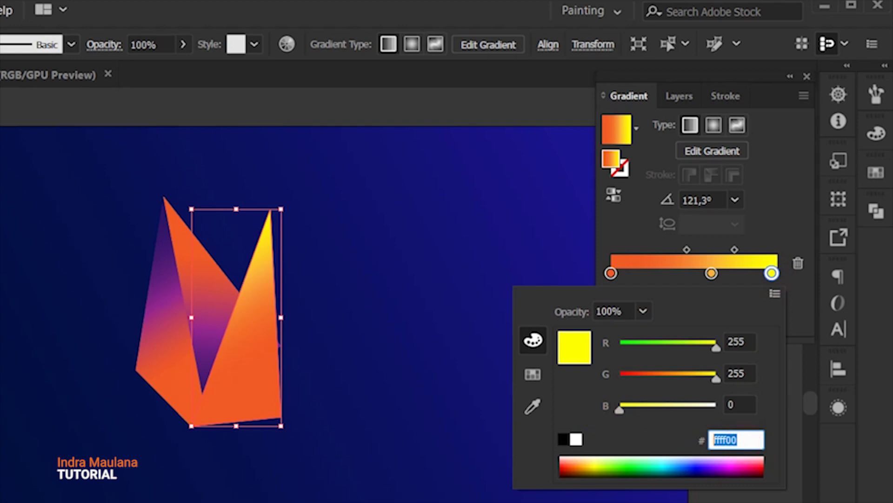
pyautogui.press('Escape')
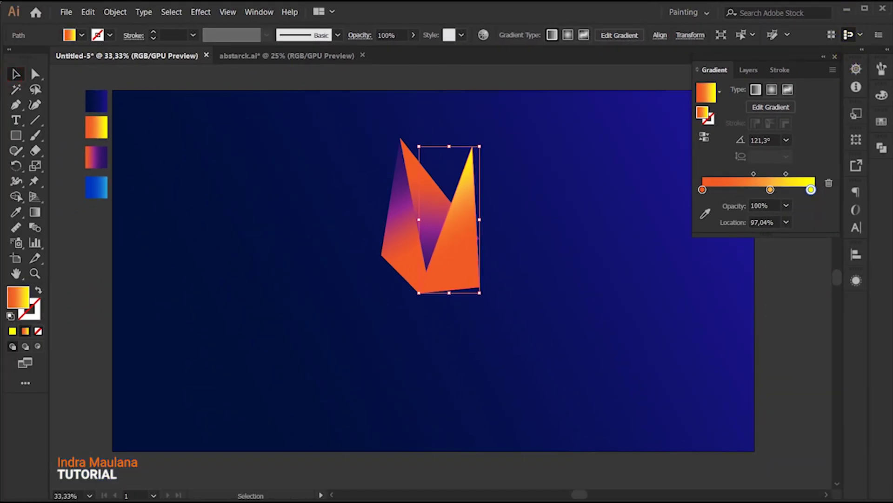
# - Set Layer 2's layer colour to Green in Layer Options
pyautogui.click(500, 230)
pyautogui.click(470, 234)
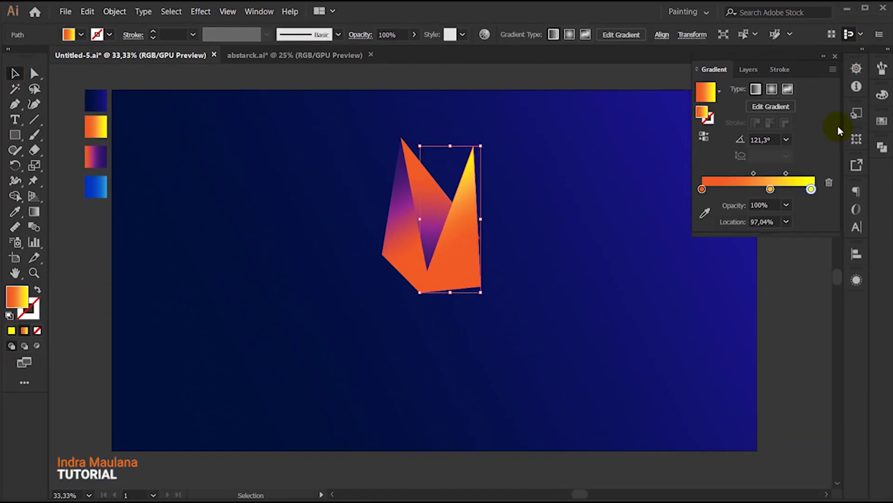
pyautogui.click(746, 69)
pyautogui.doubleClick(768, 89)
pyautogui.click(382, 233)
pyautogui.click(371, 261)
pyautogui.click(387, 320)
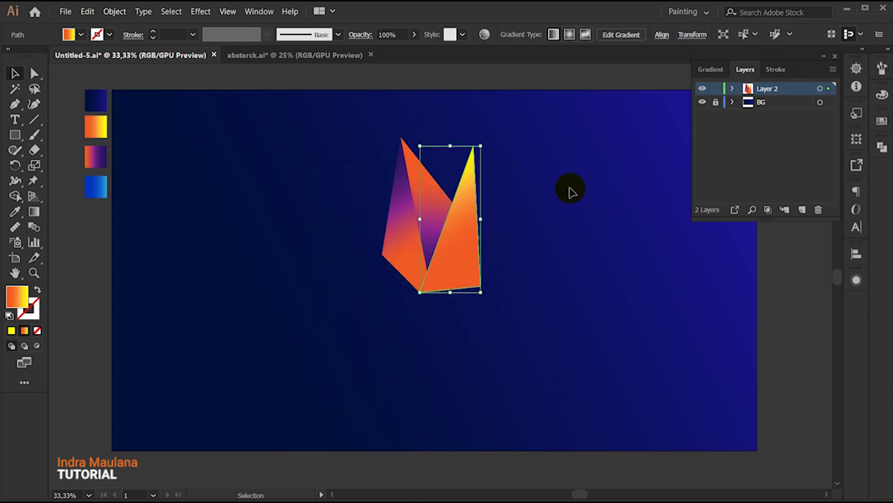
pyautogui.click(570, 191)
pyautogui.hotkey('ctrl', 'z')
pyautogui.click(262, 191)
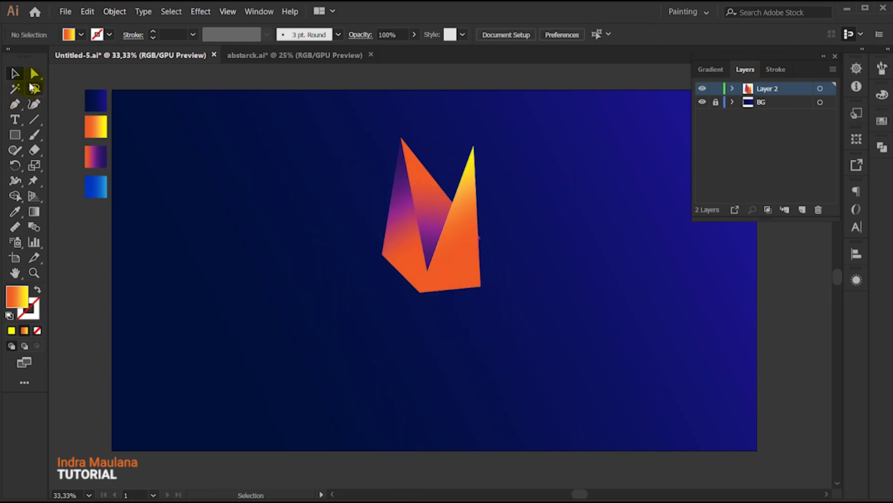
# - Pen a triangle from the yellow tip and send it to the back
pyautogui.click(473, 147)
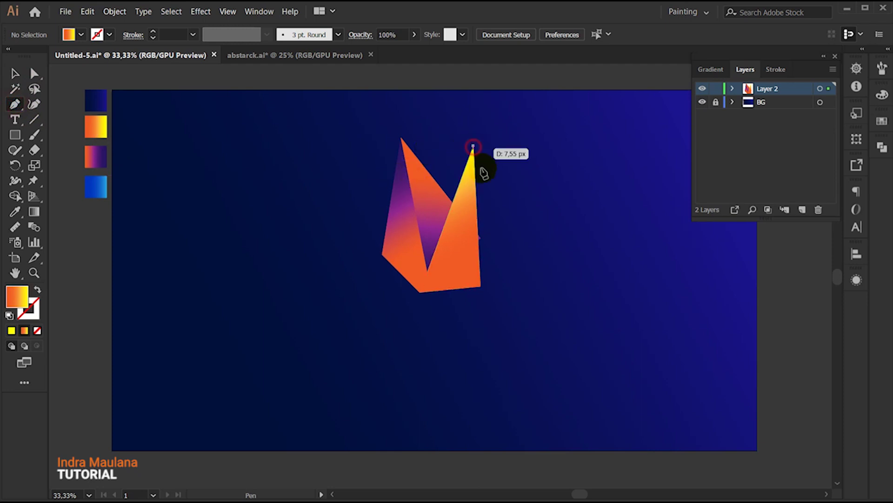
pyautogui.click(521, 284)
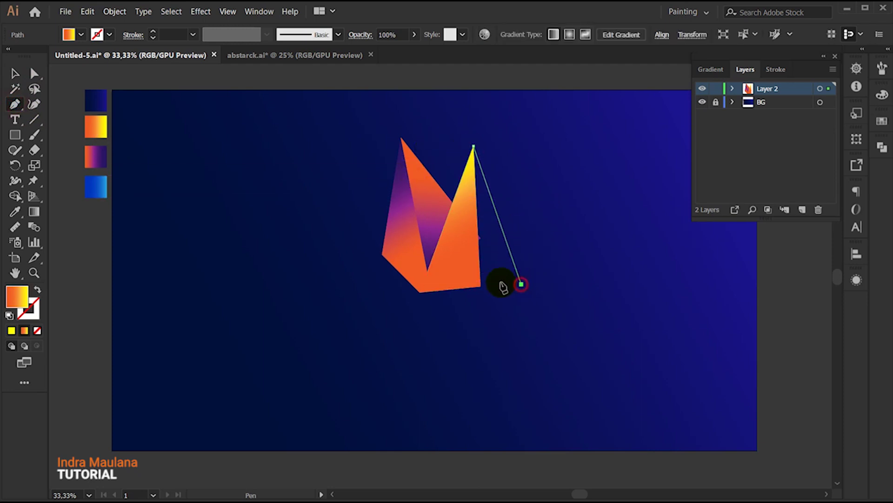
pyautogui.click(420, 293)
pyautogui.press('v')
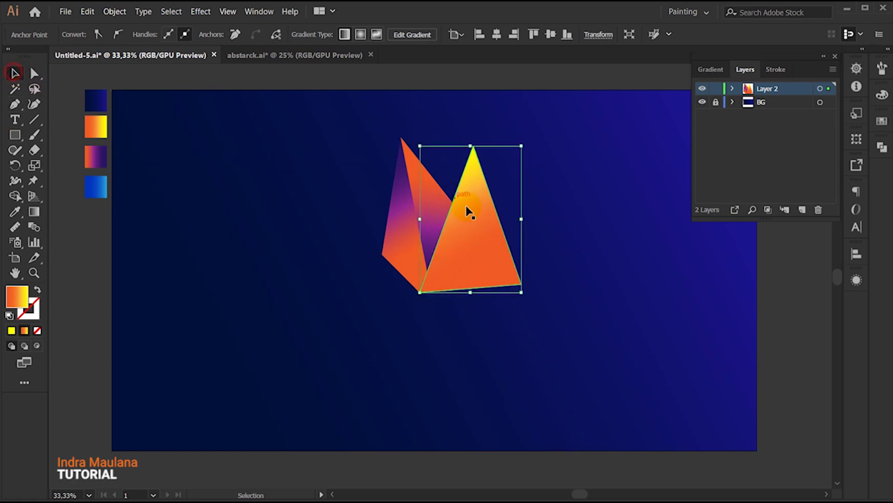
pyautogui.rightClick(484, 211)
pyautogui.moveTo(515, 381)
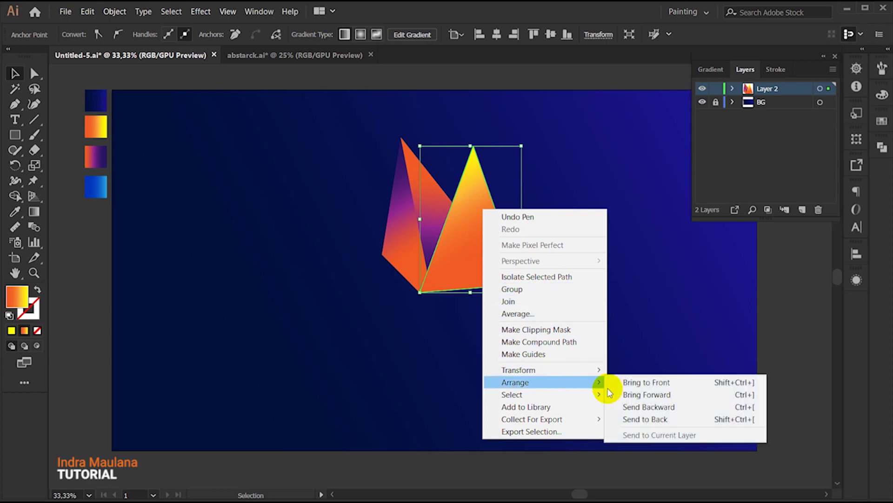
pyautogui.click(633, 416)
pyautogui.click(547, 312)
# - Move a hidden corner anchor of the back triangle with Direct Selection
pyautogui.click(440, 199)
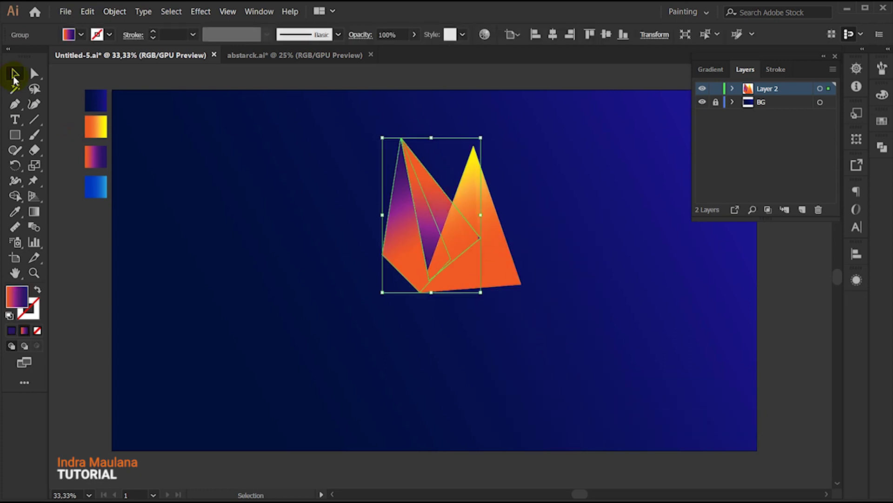
pyautogui.click(33, 73)
pyautogui.moveTo(480, 237); pyautogui.dragTo(471, 245)
pyautogui.press('v')
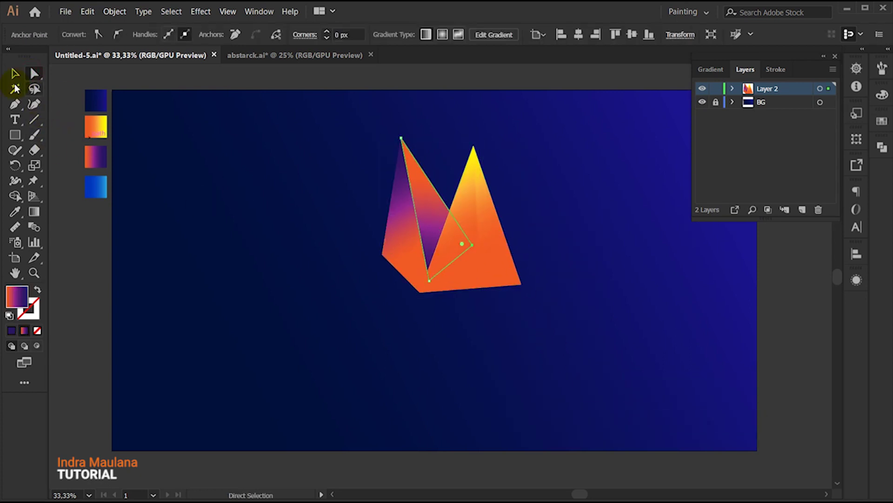
pyautogui.click(336, 176)
# - Redraw the right facets' gradients from orange at top to yellow below
pyautogui.click(498, 266)
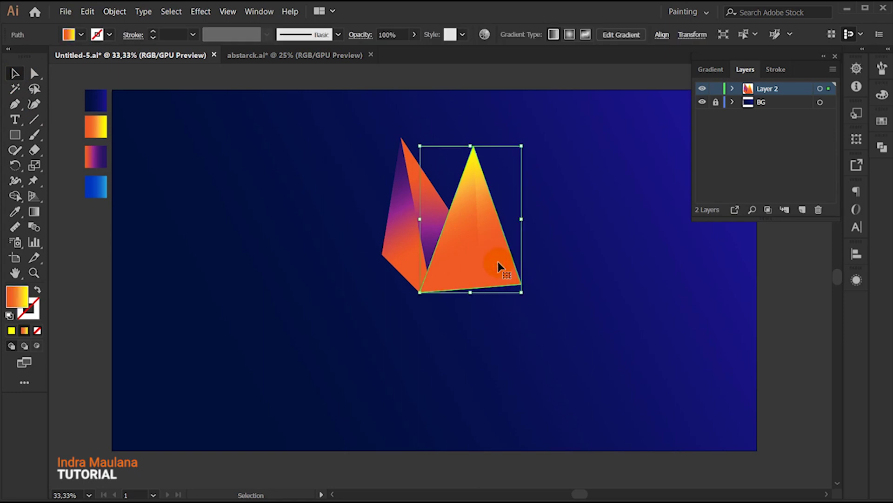
pyautogui.click(36, 215)
pyautogui.moveTo(480, 138); pyautogui.dragTo(431, 302)
pyautogui.click(14, 73)
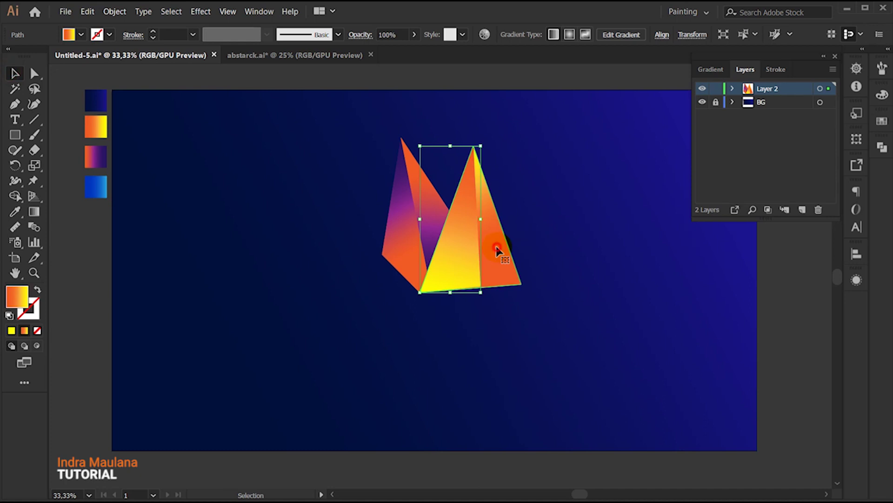
pyautogui.click(32, 215)
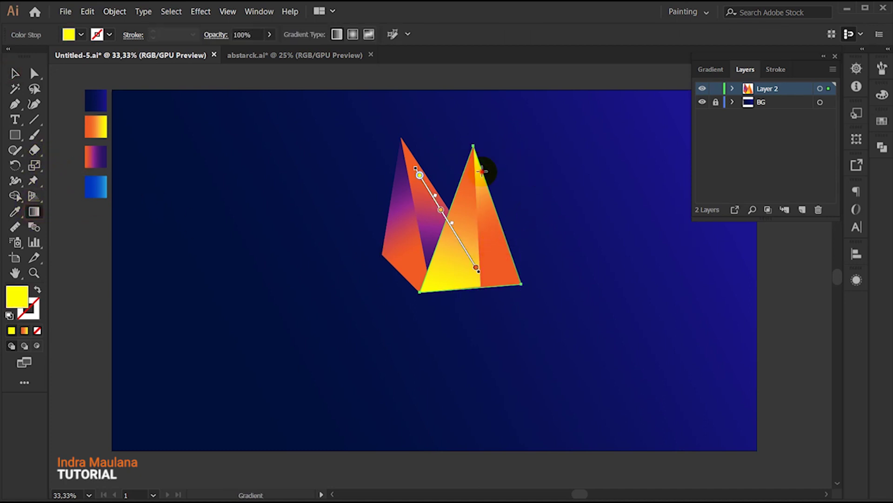
pyautogui.moveTo(473, 140); pyautogui.dragTo(475, 295)
pyautogui.moveTo(533, 156)
pyautogui.mouseDown()
pyautogui.moveTo(445, 251)
pyautogui.moveTo(443, 227)
pyautogui.mouseUp()
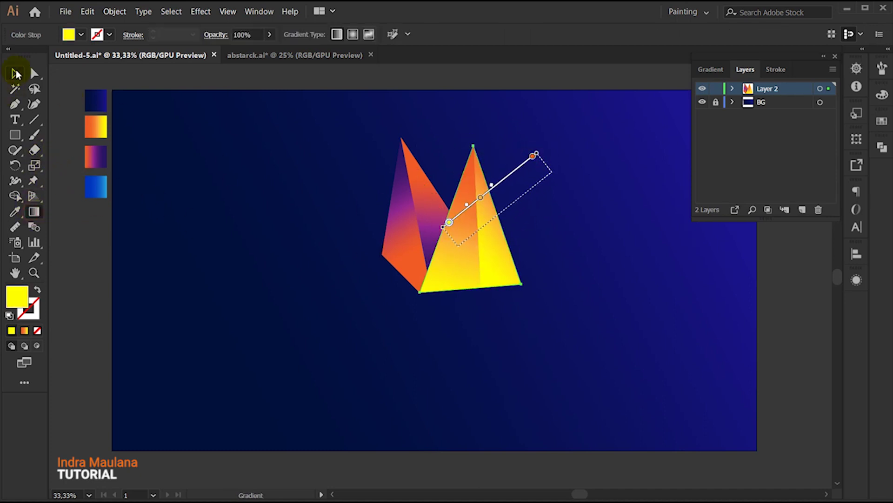
pyautogui.click(15, 73)
pyautogui.click(326, 148)
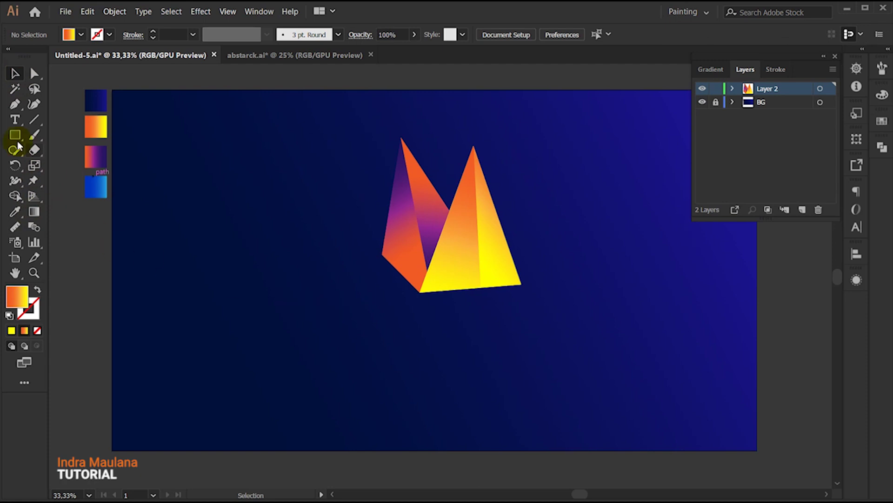
# - Draw a wing triangle from the shared bottom point and fill it with the blue gradient
pyautogui.click(420, 292)
pyautogui.click(578, 257)
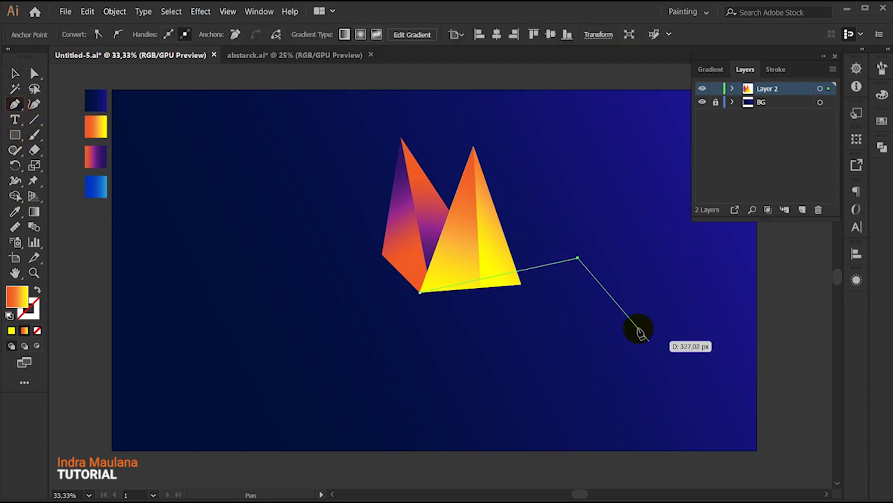
pyautogui.click(622, 314)
pyautogui.click(420, 292)
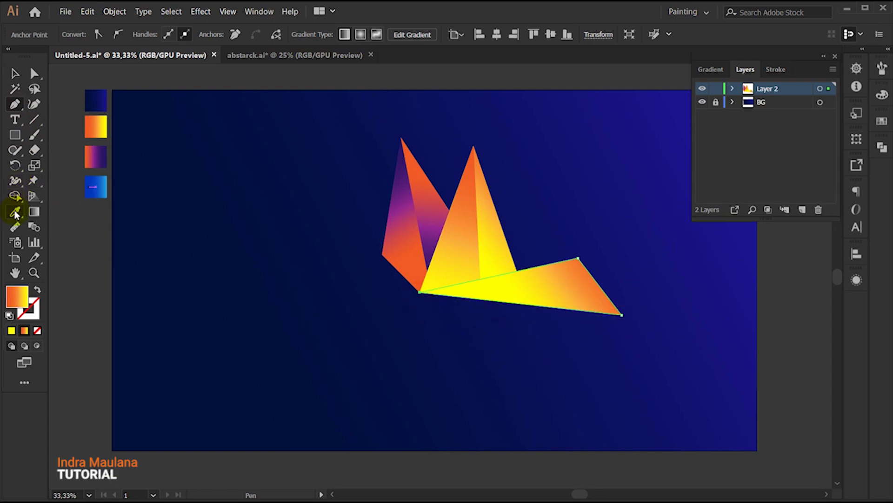
pyautogui.click(16, 211)
pyautogui.click(93, 185)
pyautogui.click(14, 74)
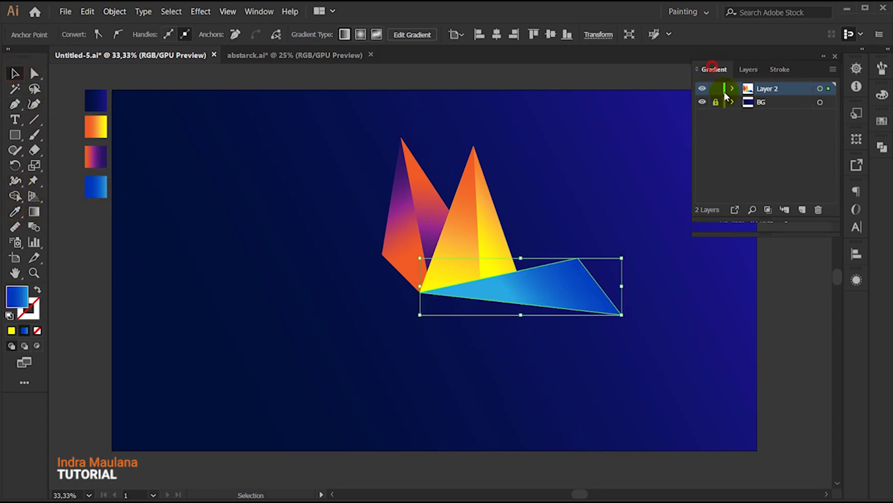
# - Set the blue gradient stops to 29abe2 and 0033bc, angled nearly vertically
pyautogui.click(710, 69)
pyautogui.doubleClick(814, 188)
pyautogui.click(731, 407)
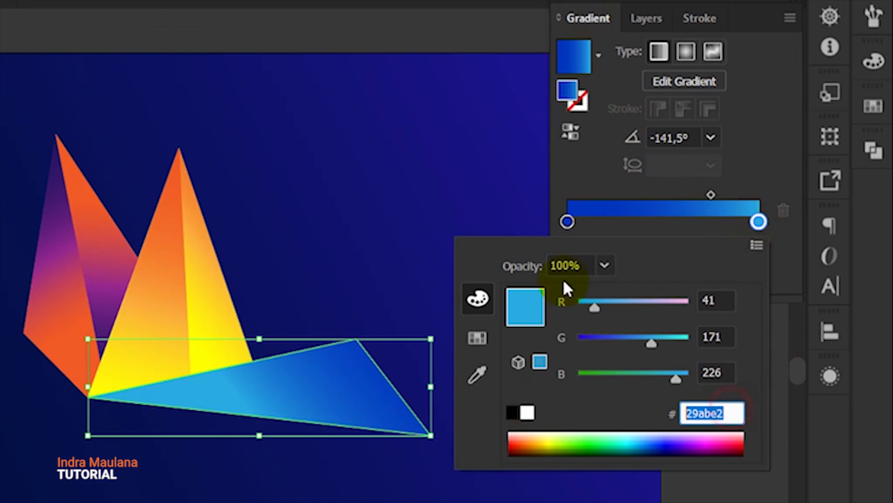
pyautogui.doubleClick(566, 221)
pyautogui.click(705, 414)
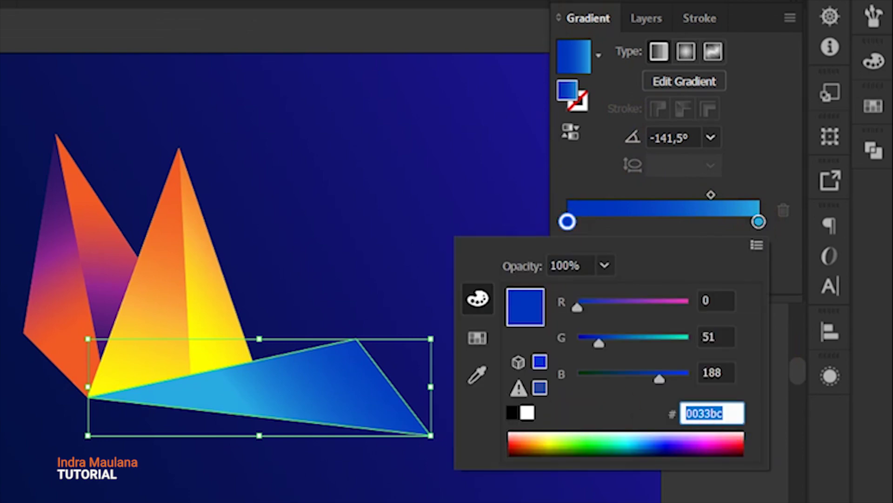
pyautogui.press('Return')
pyautogui.moveTo(427, 290)
pyautogui.mouseDown()
pyautogui.moveTo(593, 274)
pyautogui.moveTo(620, 282)
pyautogui.mouseUp()
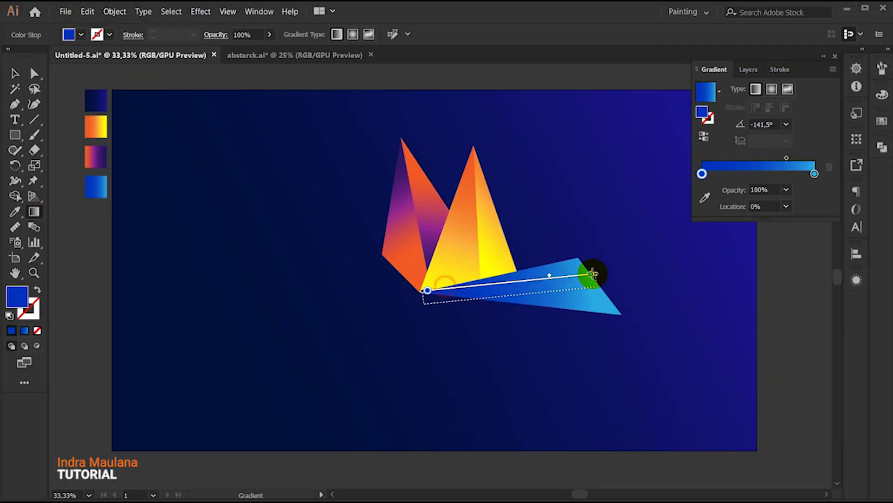
pyautogui.moveTo(559, 240); pyautogui.dragTo(549, 321)
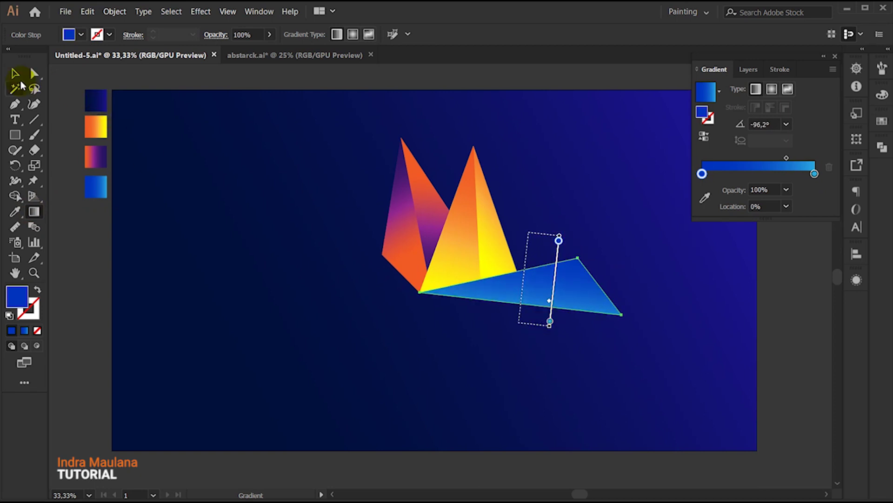
pyautogui.click(15, 73)
pyautogui.click(180, 200)
# - Pen a second blue triangle directly beneath the first wing triangle
pyautogui.scroll(-1, 179, 201)
pyautogui.click(15, 104)
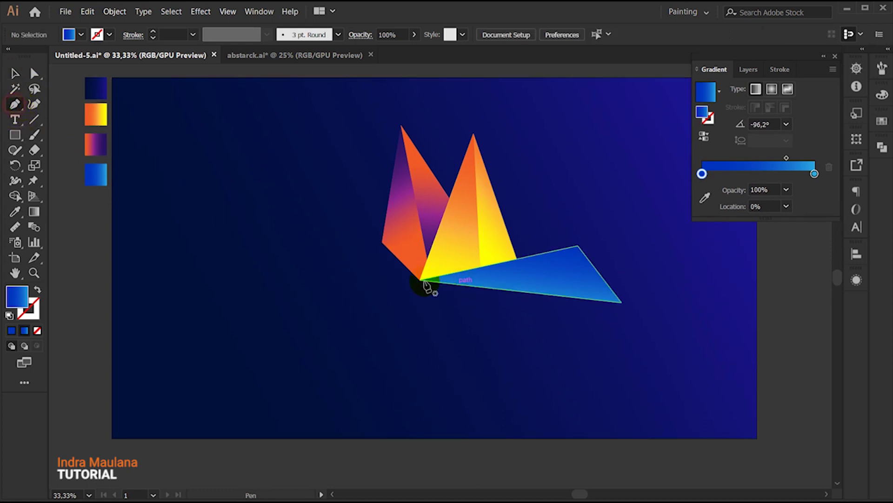
pyautogui.click(420, 279)
pyautogui.click(538, 328)
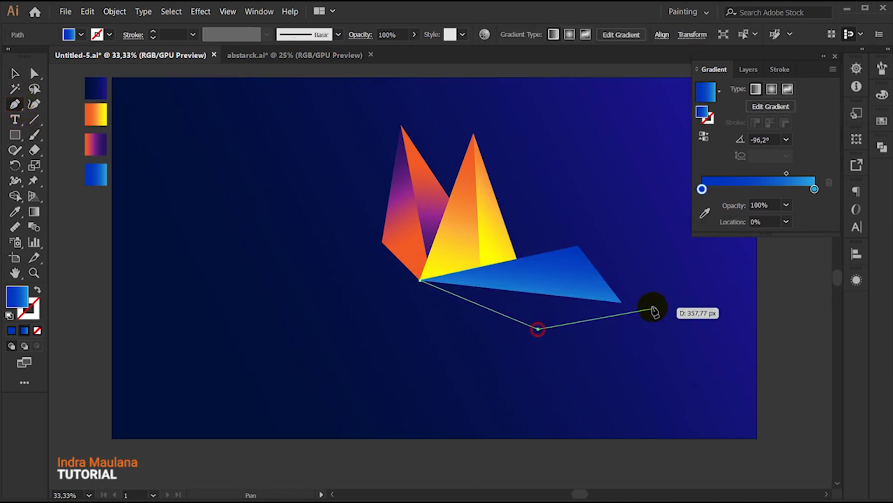
pyautogui.click(621, 303)
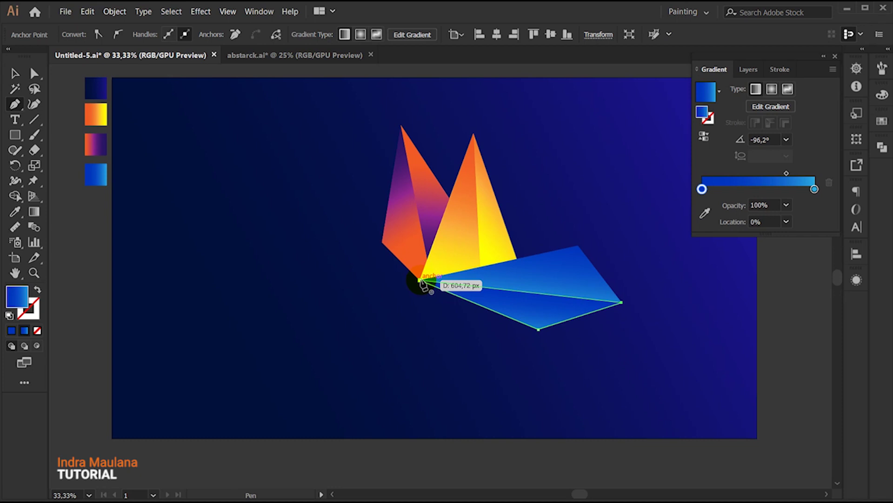
pyautogui.click(420, 279)
pyautogui.click(16, 74)
pyautogui.click(319, 314)
pyautogui.scroll(-2, 318, 314)
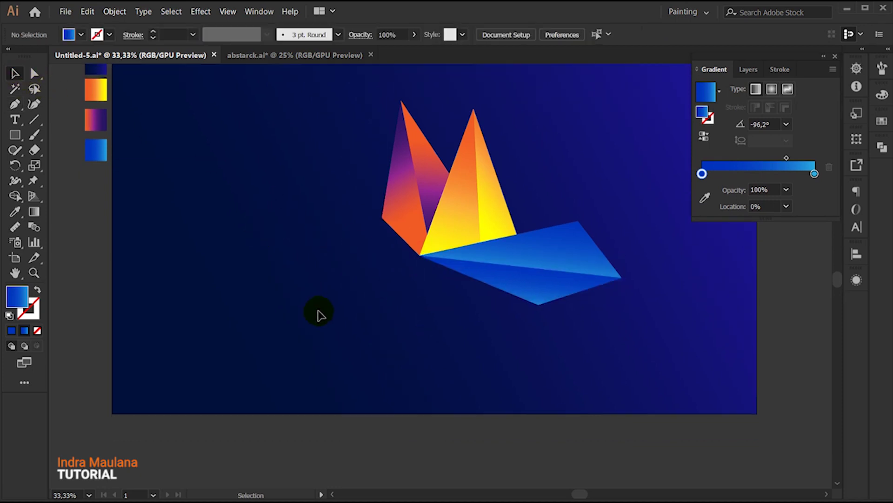
pyautogui.hscroll(3, 299, 299)
pyautogui.hscroll(3, 280, 316)
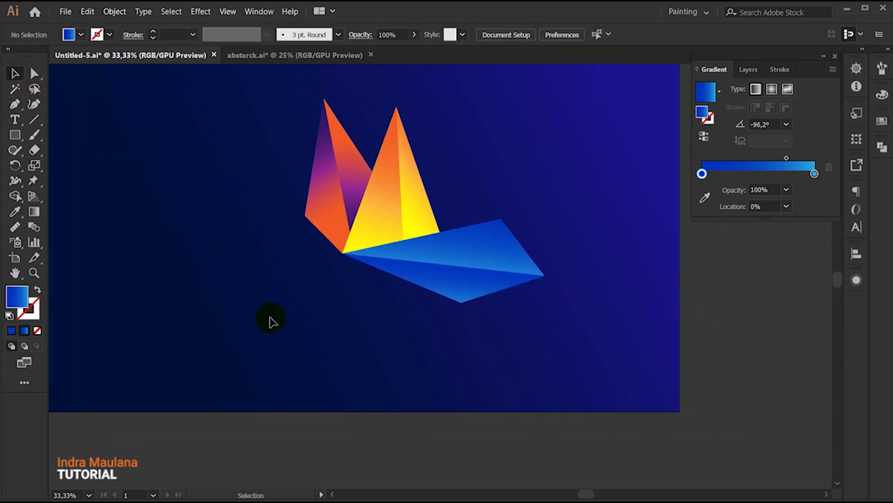
pyautogui.scroll(-1, 275, 284)
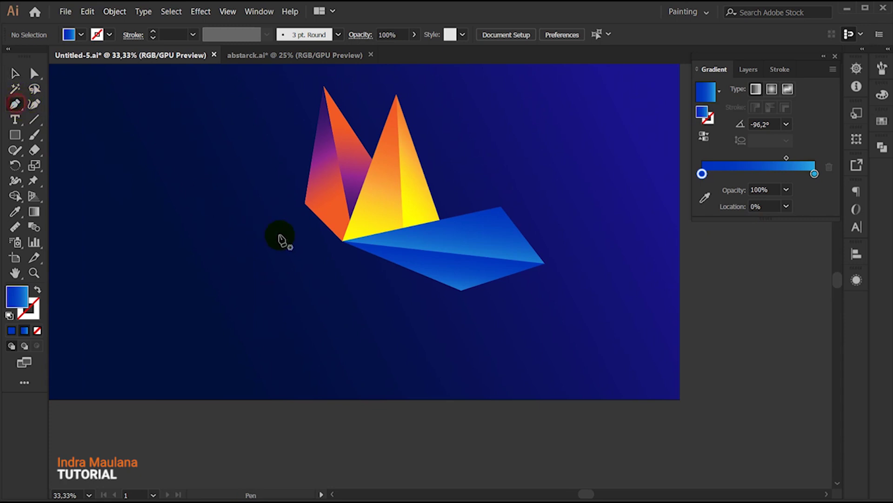
# - Draw a four-point shape under the wing and fill it with the orange gradient
pyautogui.click(342, 241)
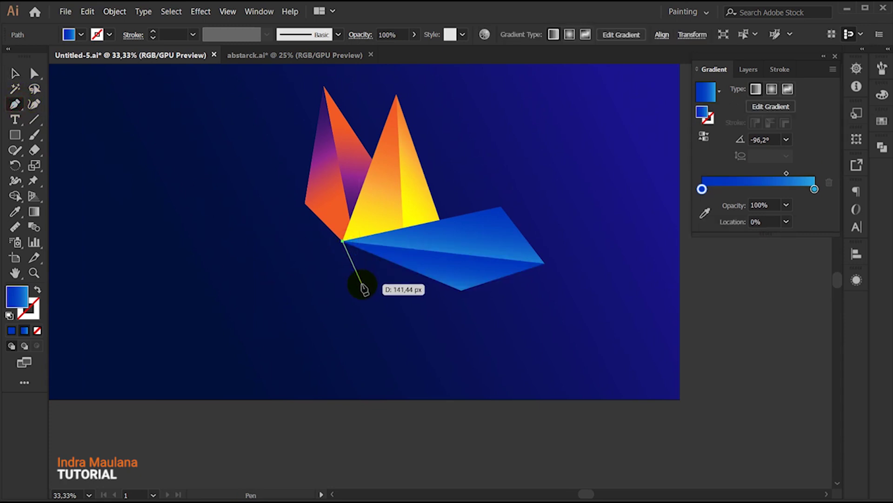
pyautogui.click(359, 294)
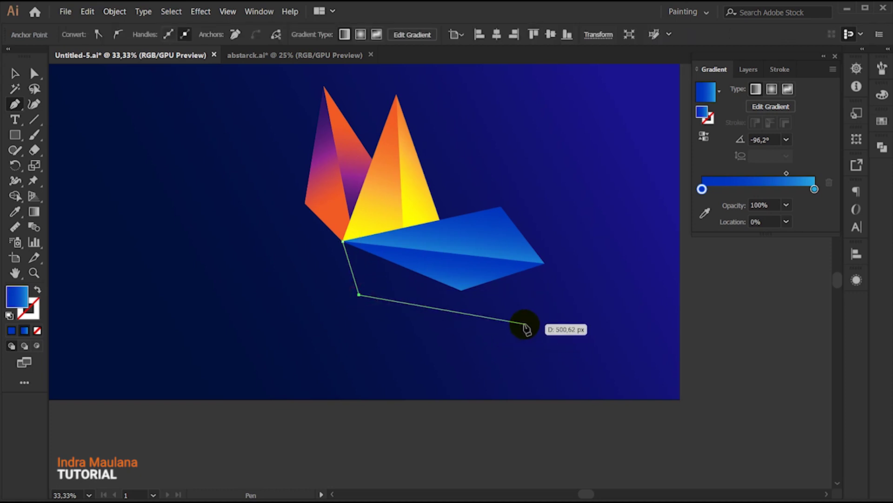
pyautogui.click(525, 323)
pyautogui.click(422, 241)
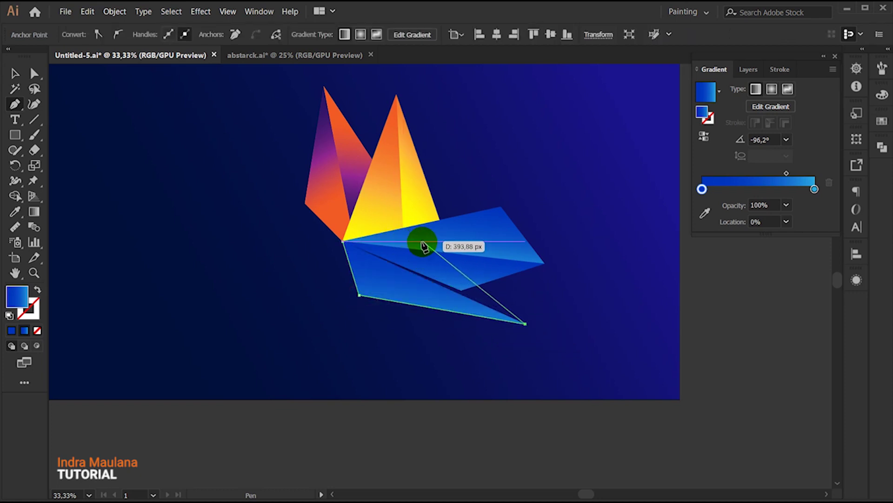
pyautogui.click(343, 241)
pyautogui.press('i')
pyautogui.click(394, 174)
# - Send the orange shape backward behind the blue wing
pyautogui.press('v')
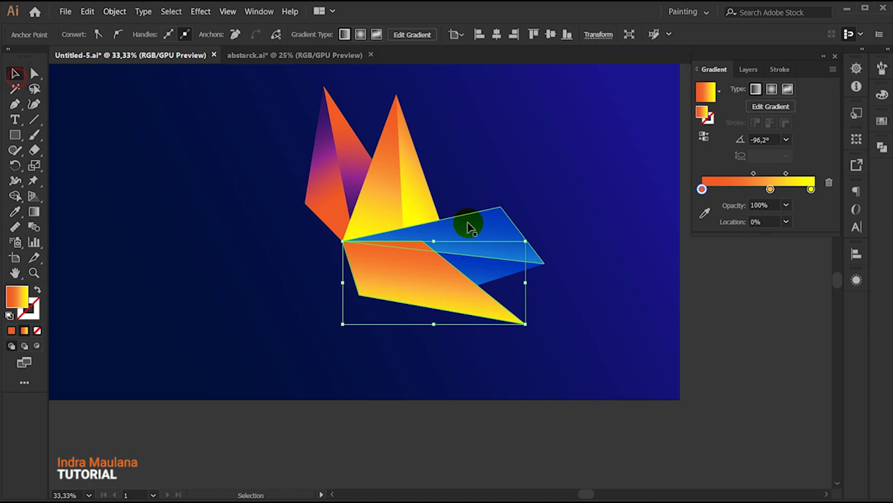
pyautogui.rightClick(468, 225)
pyautogui.click(619, 421)
pyautogui.click(452, 306)
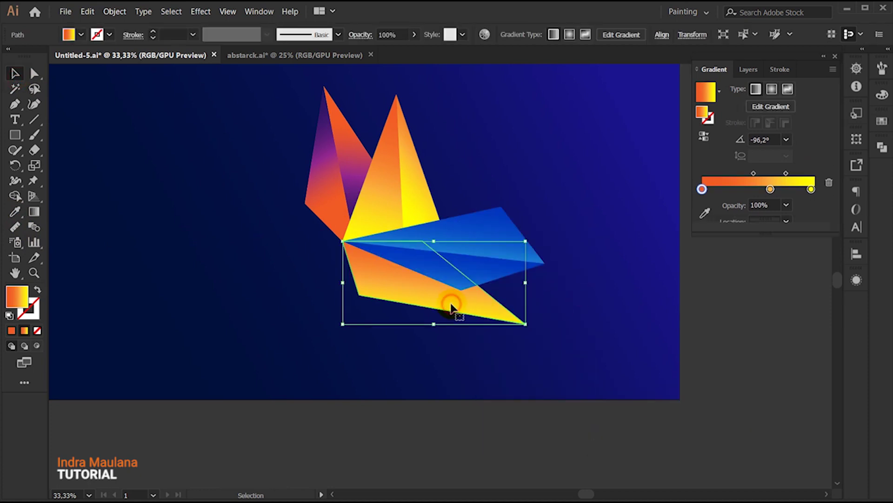
pyautogui.click(370, 321)
pyautogui.click(356, 300)
pyautogui.click(209, 233)
# - Pen a lower tail triangle and fill it with the orange-yellow gradient
pyautogui.click(15, 104)
pyautogui.click(526, 324)
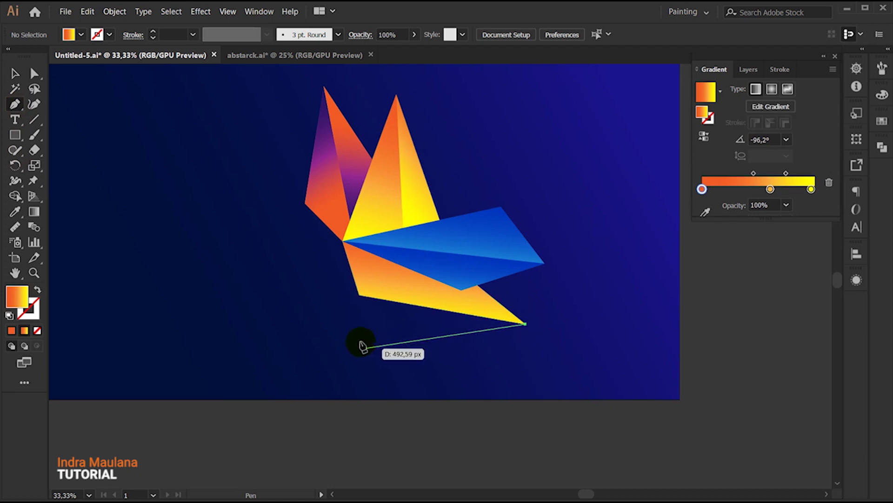
pyautogui.click(354, 339)
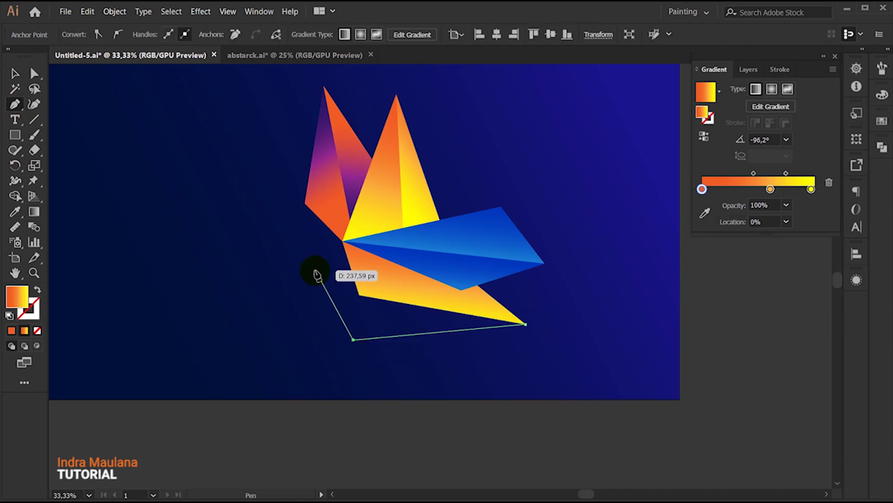
pyautogui.click(322, 282)
pyautogui.click(37, 289)
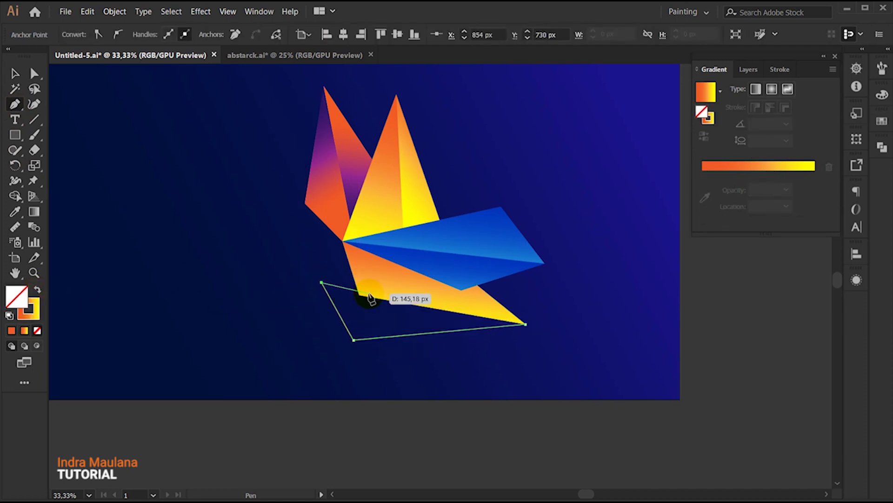
pyautogui.click(359, 295)
pyautogui.click(526, 323)
pyautogui.click(38, 290)
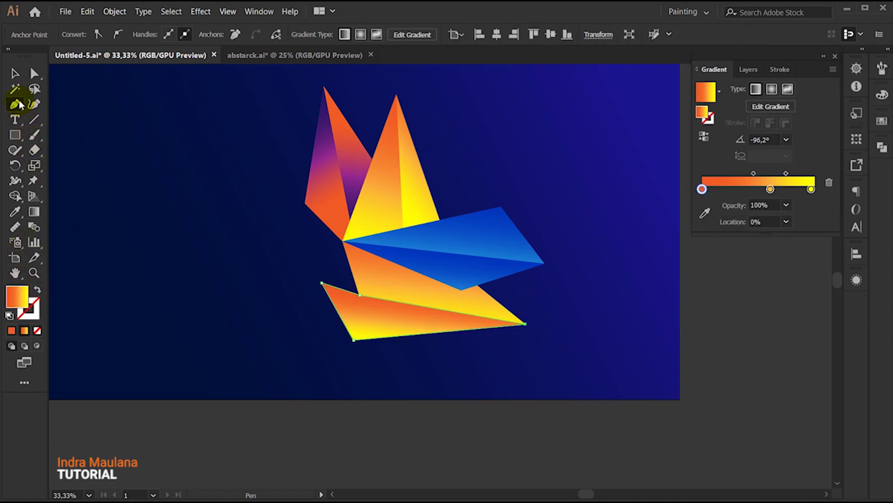
# - Redraw the lower shard's gradient at -112.2°, yellow lower-left to orange right
pyautogui.press('v')
pyautogui.click(184, 163)
pyautogui.click(353, 321)
pyautogui.click(34, 212)
pyautogui.moveTo(400, 294); pyautogui.dragTo(378, 350)
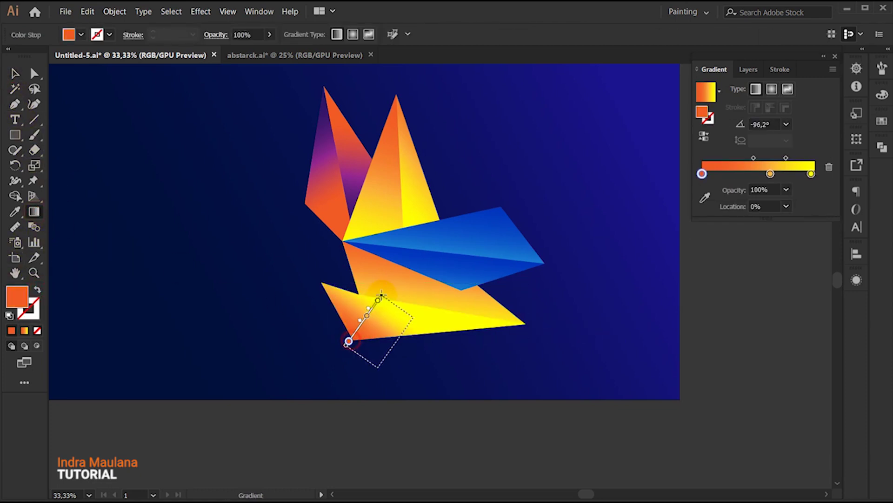
pyautogui.press('v')
pyautogui.click(181, 186)
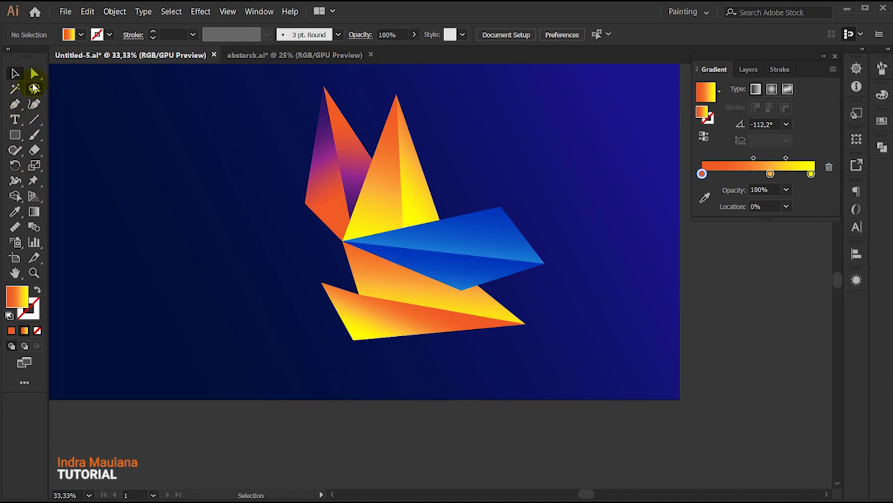
# - Pen a small orange triangle filling the tail's left corner below the wing vertex
pyautogui.click(321, 283)
pyautogui.click(343, 241)
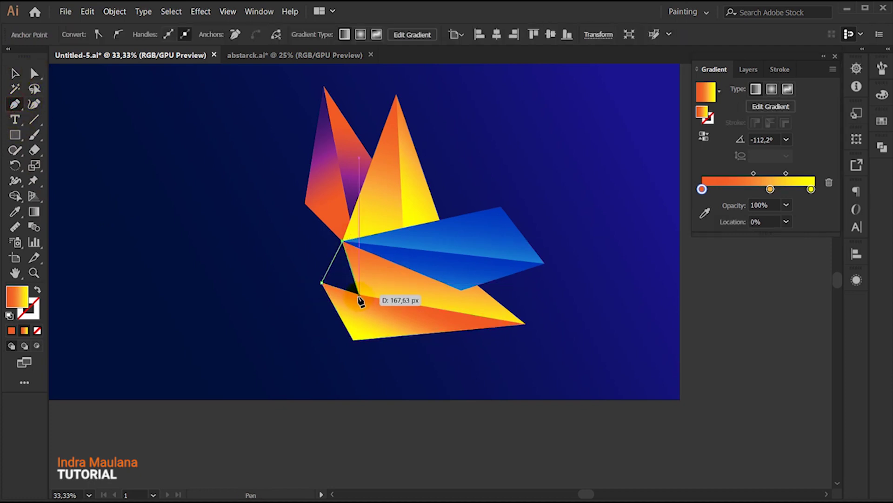
pyautogui.click(358, 294)
pyautogui.click(322, 283)
pyautogui.keyDown('ctrl'); pyautogui.click(249, 317); pyautogui.keyUp('ctrl')
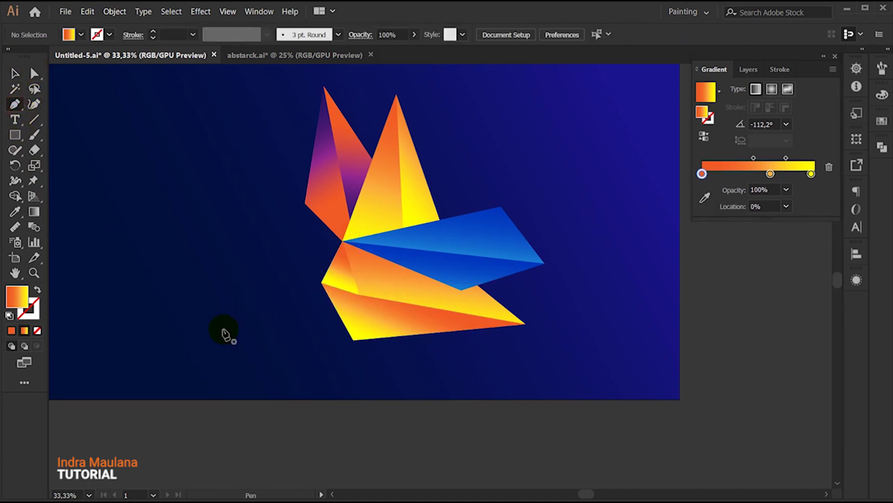
pyautogui.press('v')
# - Nudge the lower orange shards, then shift the whole bird up and right
pyautogui.moveTo(504, 310); pyautogui.dragTo(323, 343)
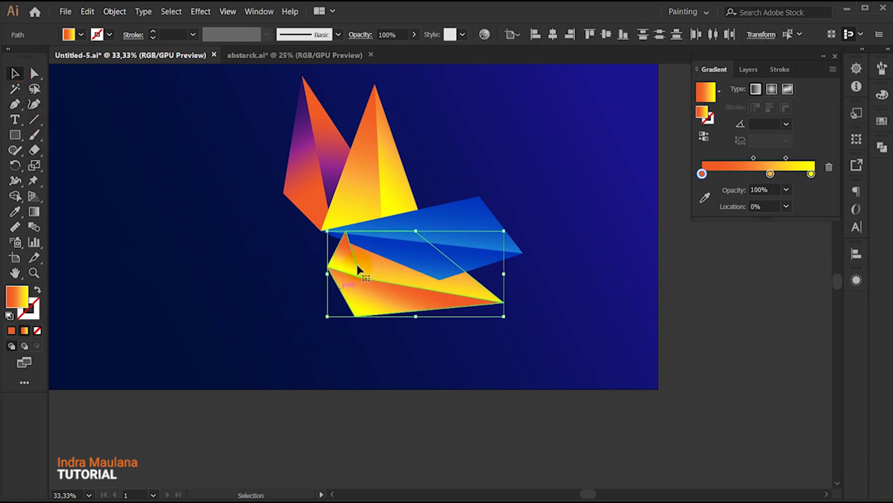
pyautogui.hotkey('ctrl', '=')
pyautogui.moveTo(321, 233); pyautogui.dragTo(326, 230)
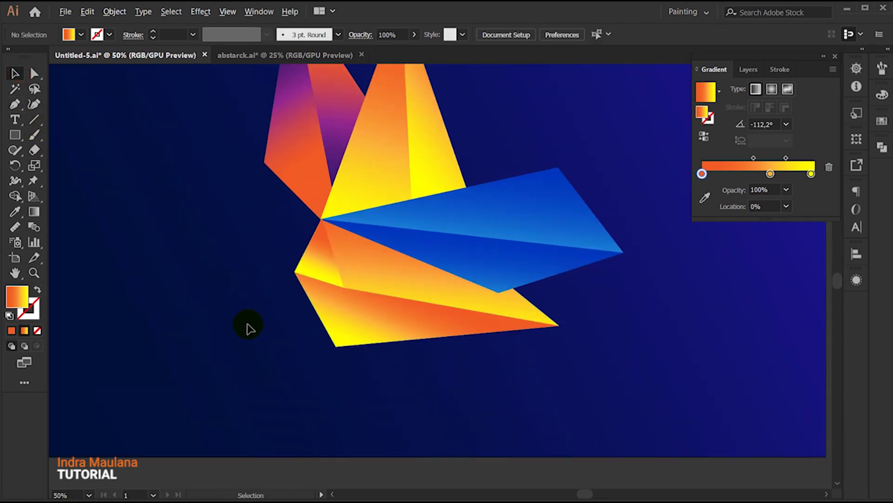
pyautogui.hotkey('ctrl', '-')
pyautogui.moveTo(265, 195)
pyautogui.mouseDown()
pyautogui.moveTo(474, 175)
pyautogui.moveTo(369, 259)
pyautogui.mouseUp()
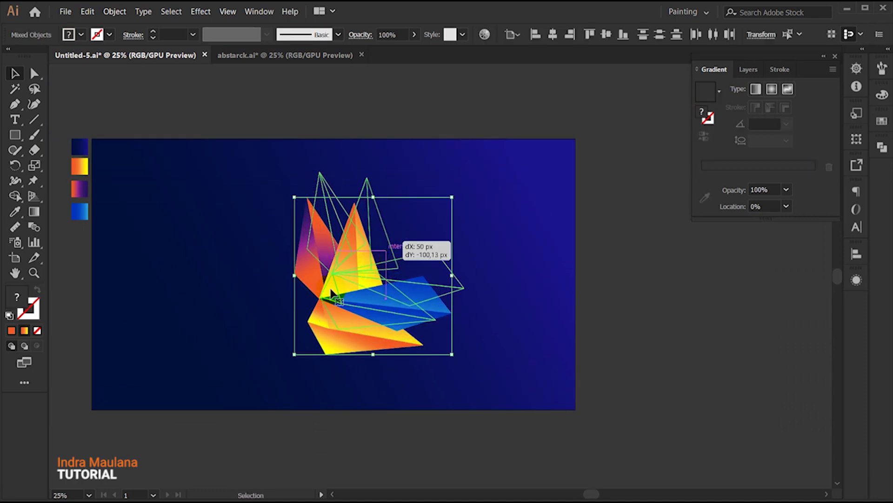
pyautogui.click(254, 302)
pyautogui.hotkey('ctrl', '=')
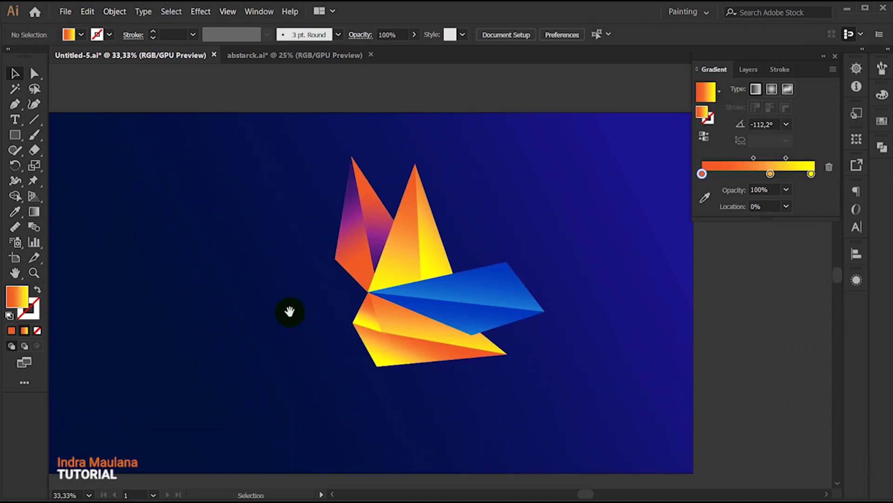
pyautogui.moveTo(288, 318); pyautogui.dragTo(298, 304)
pyautogui.press('p')
pyautogui.click(387, 354)
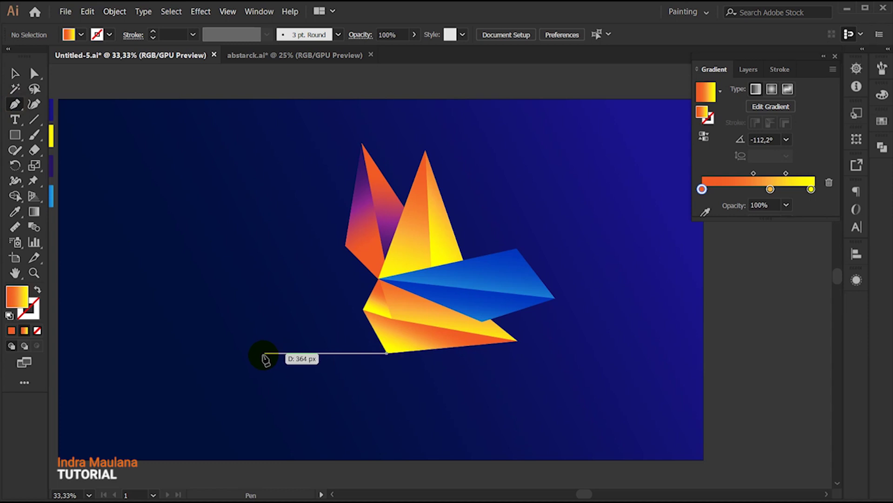
# - Close a triangle reaching far left and fill it with the orange-purple gradient swatch
pyautogui.click(255, 363)
pyautogui.click(364, 309)
pyautogui.press('i')
pyautogui.click(76, 163)
# - Make the gradient's left stop orange and run the triangle's gradient upward
pyautogui.doubleClick(815, 188)
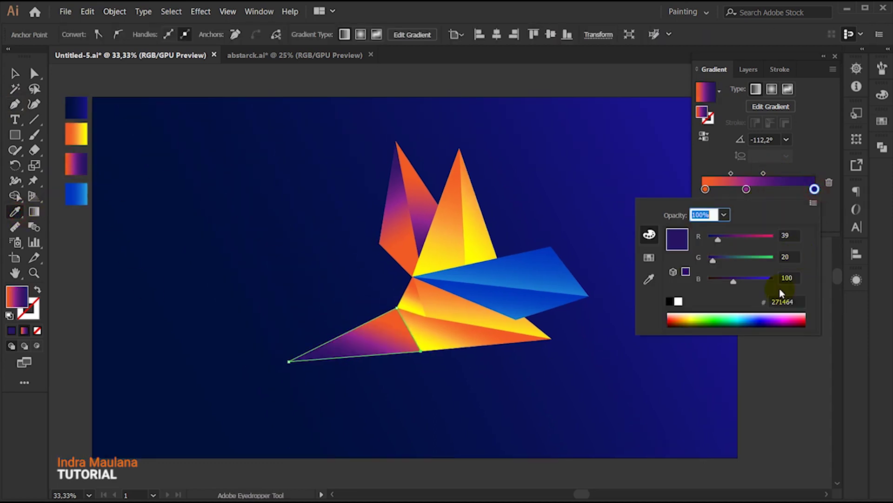
pyautogui.doubleClick(746, 189)
pyautogui.doubleClick(706, 190)
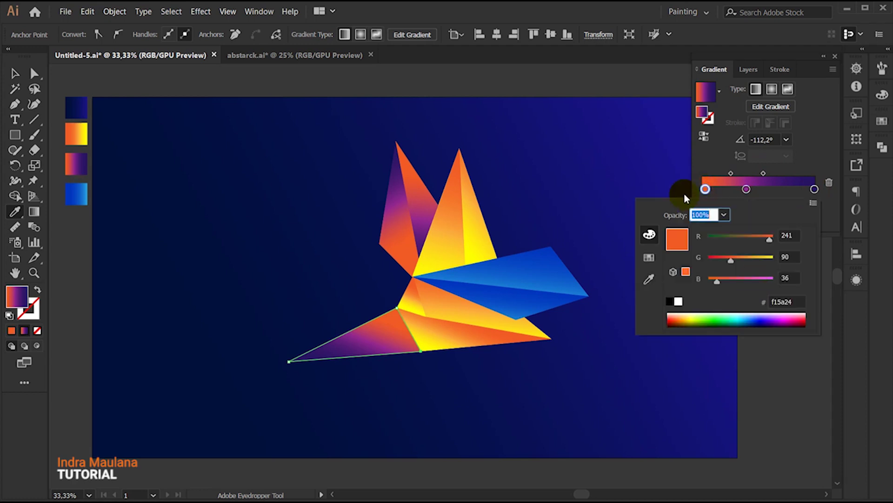
pyautogui.click(716, 191)
pyautogui.press('g')
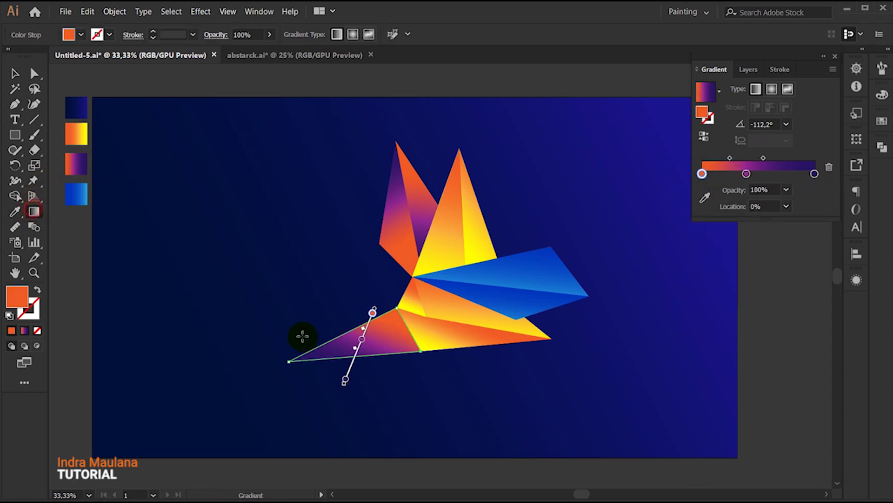
pyautogui.scroll(1, 303, 335)
pyautogui.moveTo(365, 395); pyautogui.dragTo(381, 285)
# - Move the purple triangle's left tip up and to the right
pyautogui.press('a')
pyautogui.click(274, 376)
pyautogui.moveTo(275, 374); pyautogui.dragTo(333, 353)
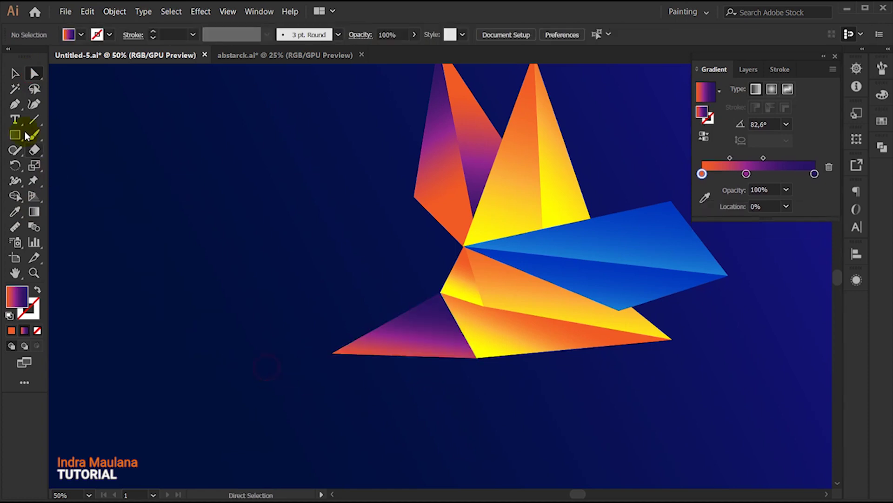
# - Draw a new triangle from the left tip and angle its gradient diagonally
pyautogui.click(334, 353)
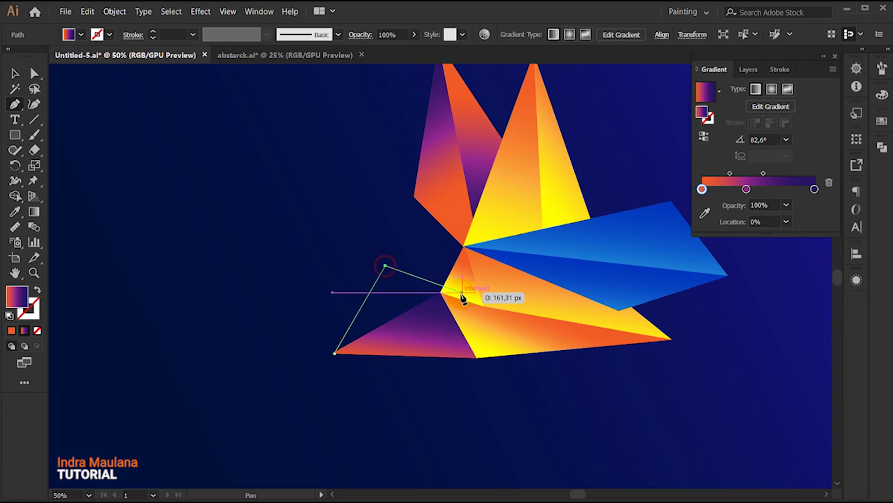
pyautogui.click(440, 293)
pyautogui.click(335, 353)
pyautogui.keyDown('ctrl'); pyautogui.click(329, 378); pyautogui.keyUp('ctrl')
pyautogui.scroll(1, 329, 378)
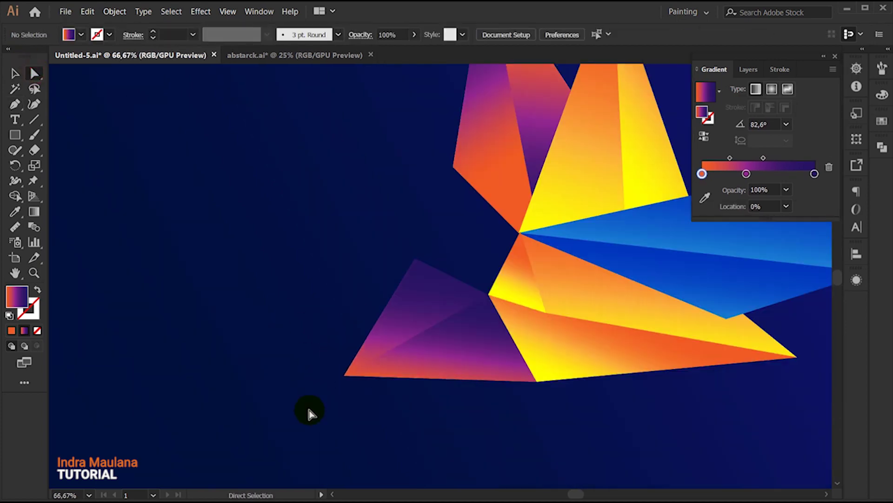
pyautogui.click(326, 342)
pyautogui.press('g')
pyautogui.moveTo(302, 259); pyautogui.dragTo(446, 331)
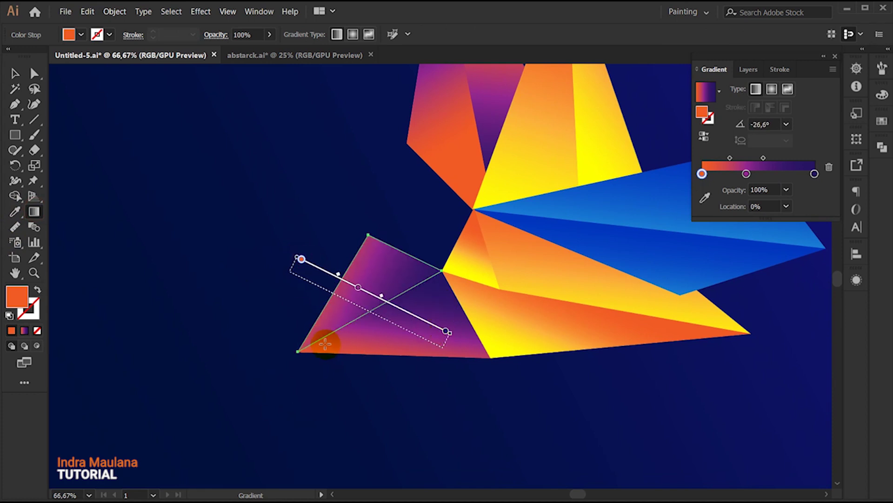
# - Make the lower purple triangle's gradient run upward
pyautogui.click(232, 166)
pyautogui.moveTo(382, 393)
pyautogui.mouseDown()
pyautogui.moveTo(388, 258)
pyautogui.moveTo(346, 270)
pyautogui.mouseUp()
pyautogui.hotkey('ctrl', 'shift', 'a')
# - Draw a triangle joining the upper triangle's top corner to the bird's centre
pyautogui.press('p')
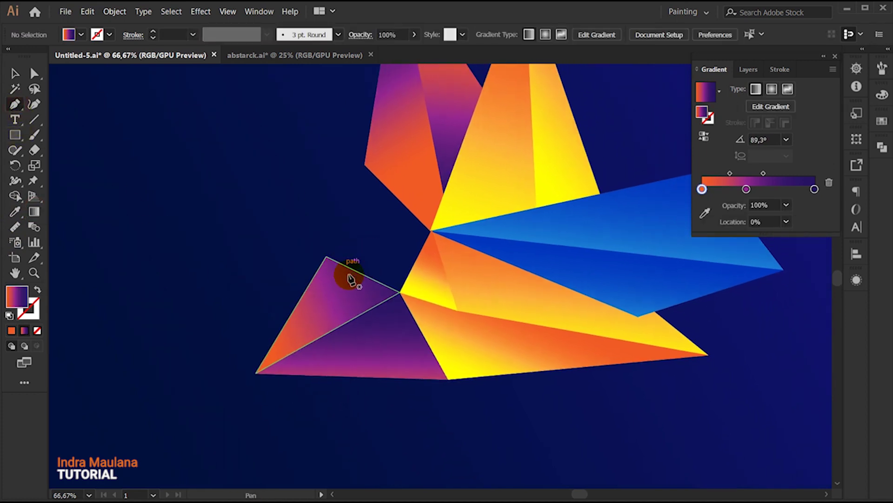
pyautogui.click(328, 256)
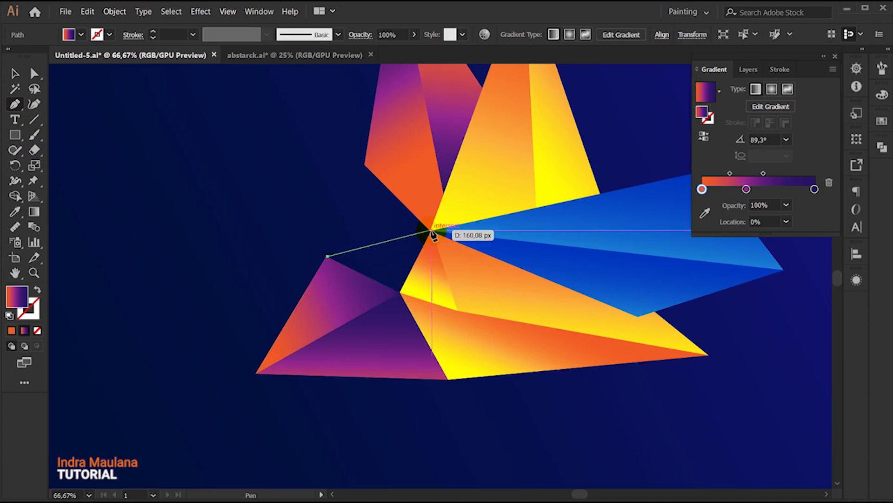
pyautogui.click(430, 233)
pyautogui.click(400, 293)
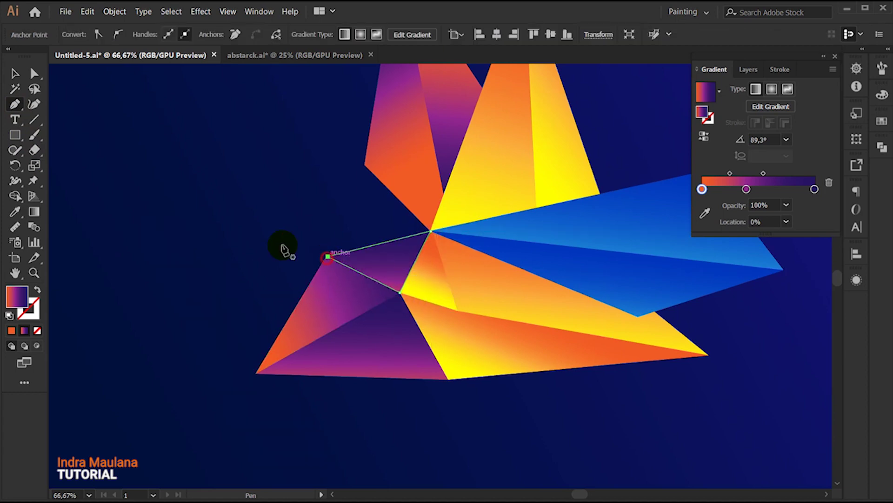
pyautogui.click(328, 256)
pyautogui.hotkey('ctrl', 'shift', 'a')
pyautogui.hotkey('ctrl', '-')
pyautogui.moveTo(199, 295)
pyautogui.mouseDown()
pyautogui.moveTo(192, 284)
pyautogui.moveTo(201, 282)
pyautogui.moveTo(219, 305)
pyautogui.mouseUp()
pyautogui.click(336, 305)
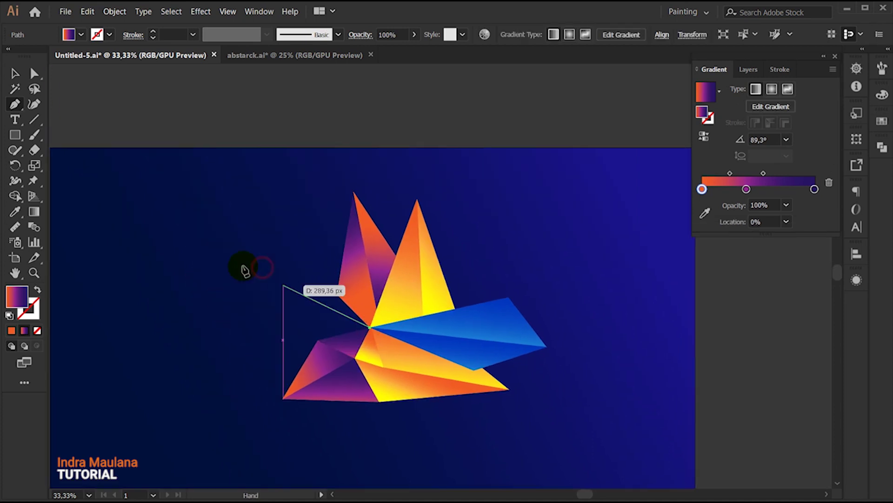
# - Draw a long shard sweeping up-left from the bird's centre and send it to back
pyautogui.keyDown('ctrl'); pyautogui.click(213, 259); pyautogui.keyUp('ctrl')
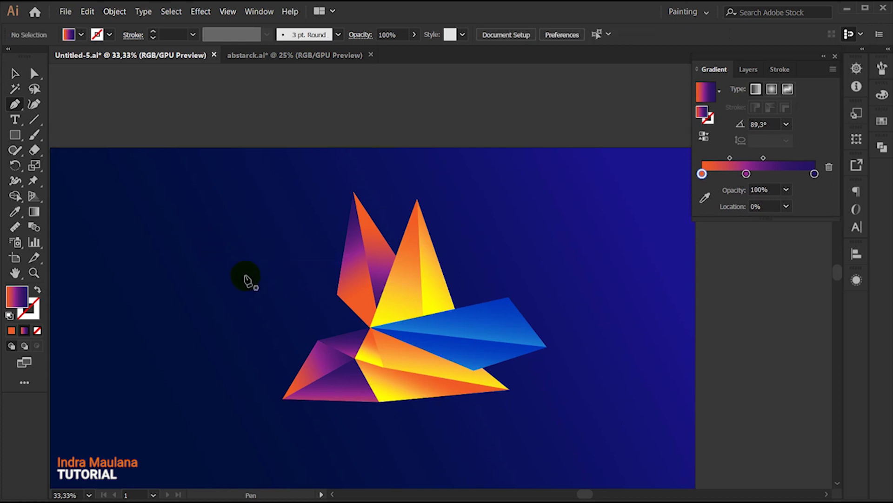
pyautogui.click(319, 340)
pyautogui.click(242, 212)
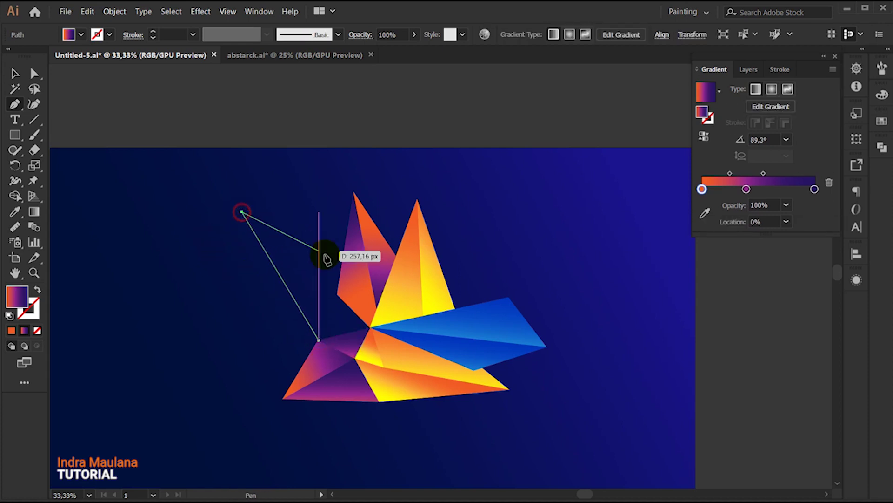
pyautogui.click(387, 322)
pyautogui.press('v')
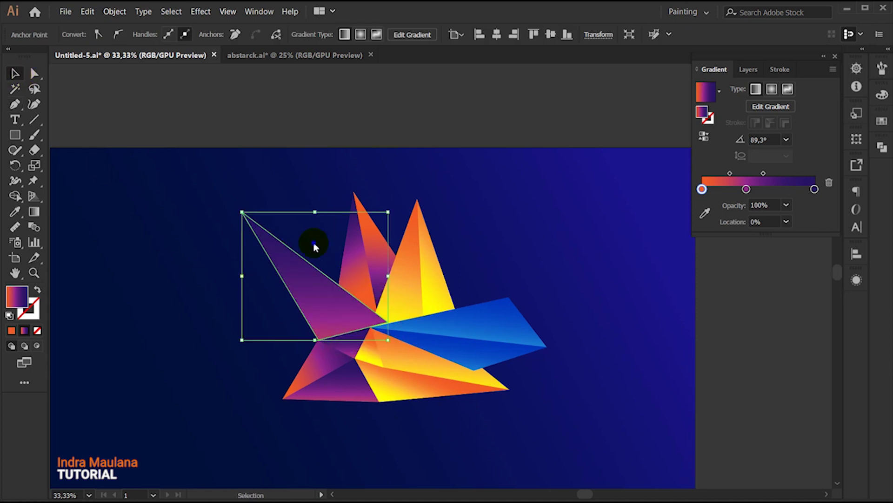
pyautogui.rightClick(312, 243)
pyautogui.click(470, 464)
# - Give the shard the spike's orange-yellow gradient, reversed
pyautogui.click(14, 211)
pyautogui.click(412, 261)
pyautogui.click(34, 212)
pyautogui.click(703, 136)
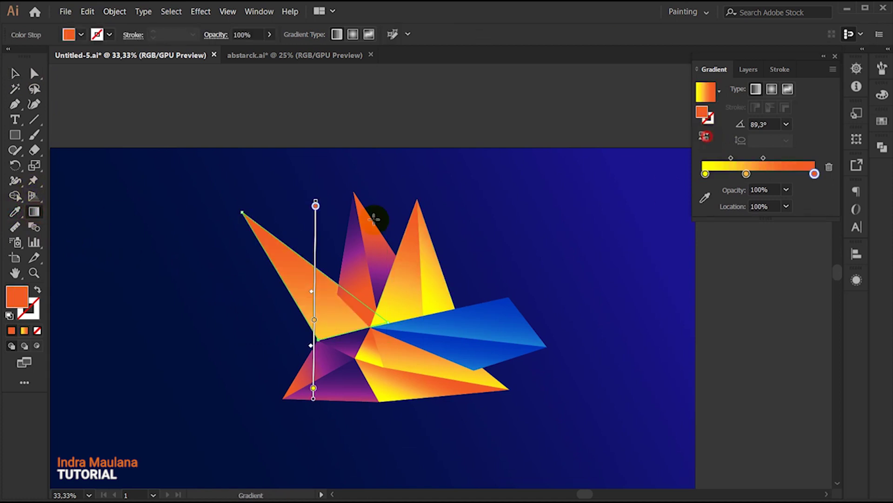
pyautogui.press('v')
pyautogui.click(265, 199)
# - Draw a second triangle from the far up-left tip inside the orange shard
pyautogui.press('p')
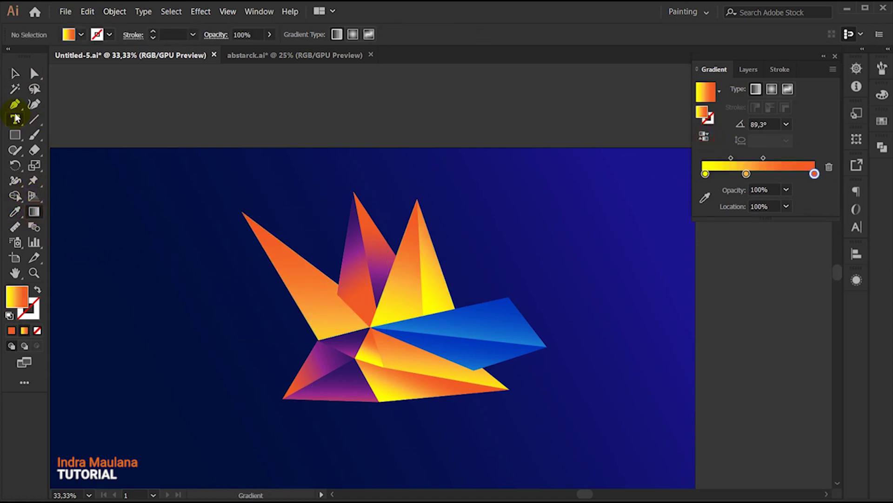
pyautogui.click(242, 212)
pyautogui.hotkey('ctrl', '=')
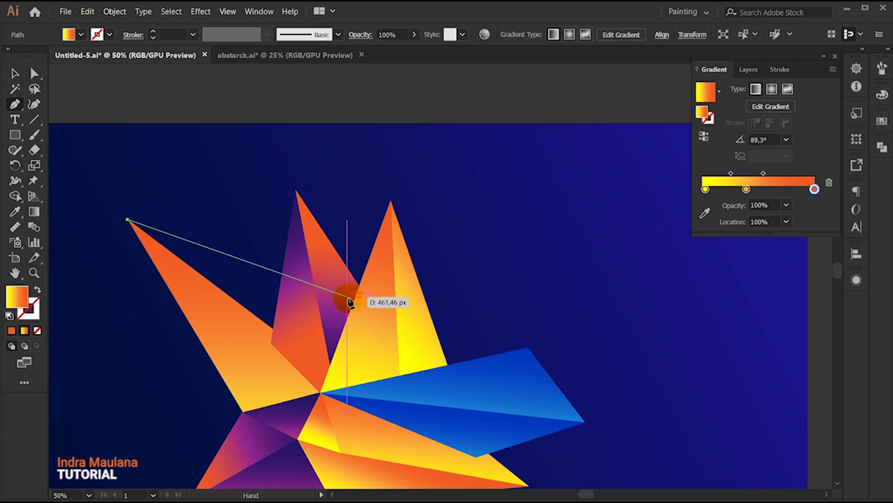
pyautogui.click(348, 296)
pyautogui.click(321, 393)
pyautogui.click(127, 219)
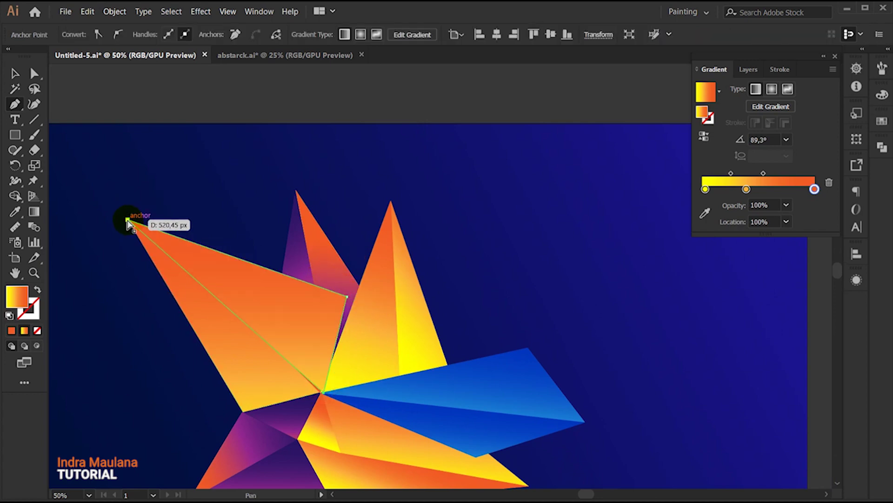
pyautogui.hotkey('ctrl', 'z')
pyautogui.hotkey('ctrl', 'z')
pyautogui.hotkey('ctrl', '=')
pyautogui.click(268, 333)
pyautogui.click(76, 188)
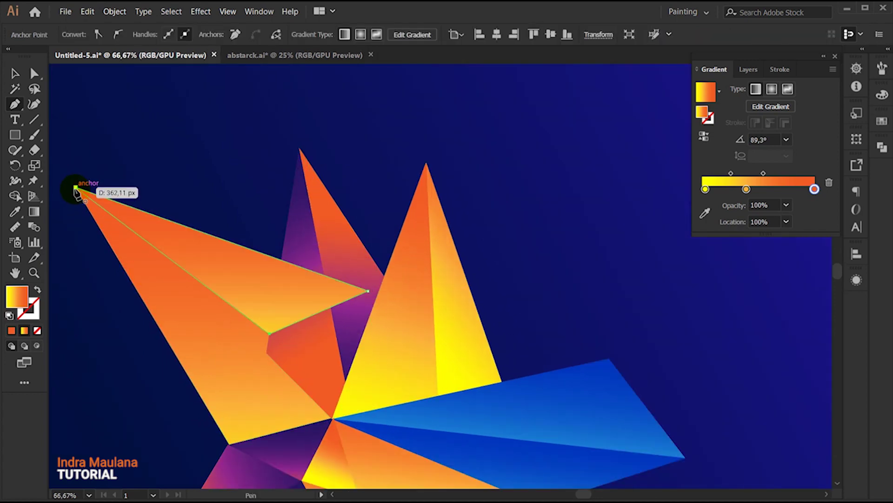
# - Send the new triangle behind the purple spike and angle its gradient diagonally
pyautogui.rightClick(222, 201)
pyautogui.click(372, 391)
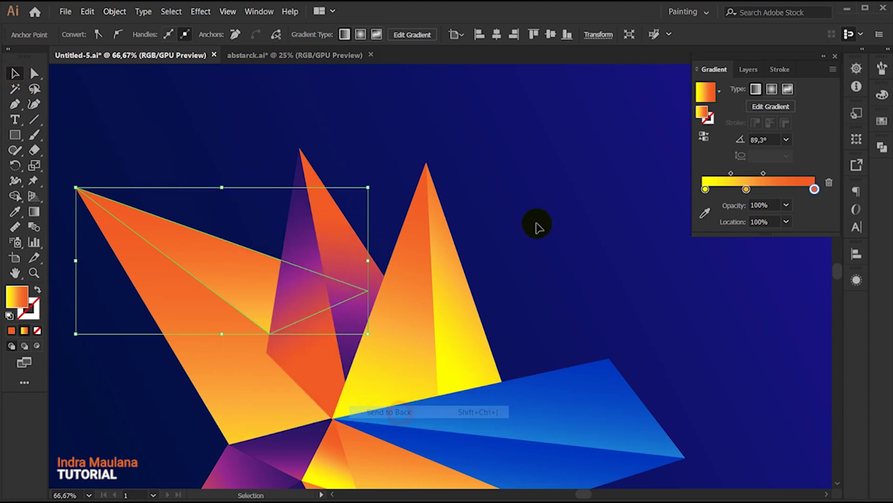
pyautogui.click(535, 225)
pyautogui.hotkey('ctrl', '-')
pyautogui.click(304, 263)
pyautogui.click(29, 212)
pyautogui.moveTo(380, 354); pyautogui.dragTo(155, 180)
pyautogui.press('v')
pyautogui.click(309, 155)
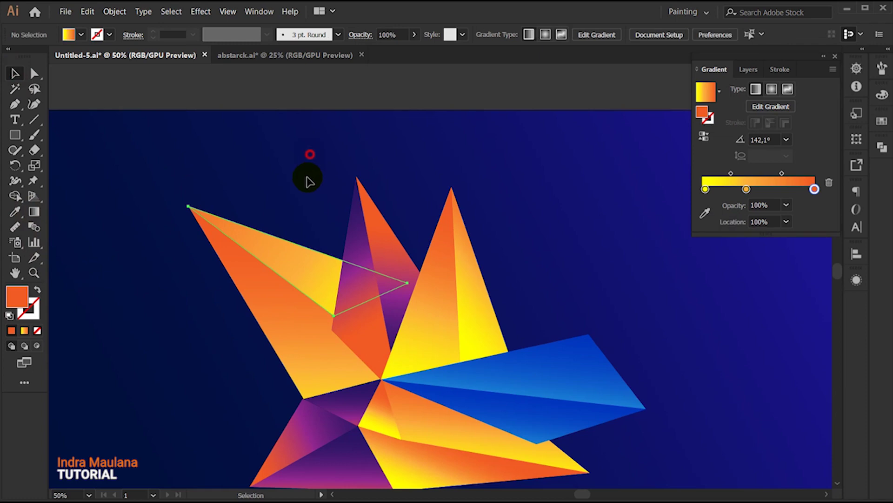
# - Draw a shard pointing left from the orange shard's lower corner
pyautogui.hotkey('ctrl', '-')
pyautogui.hscroll(-3, 194, 274)
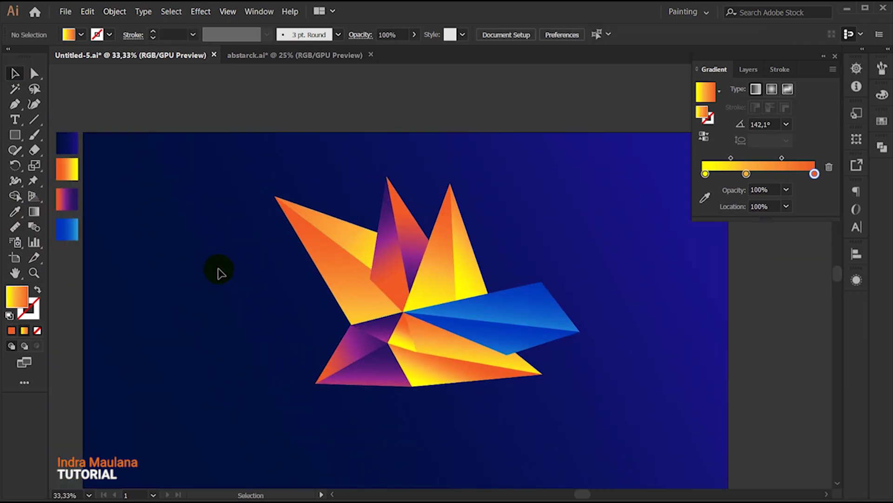
pyautogui.scroll(1, 266, 335)
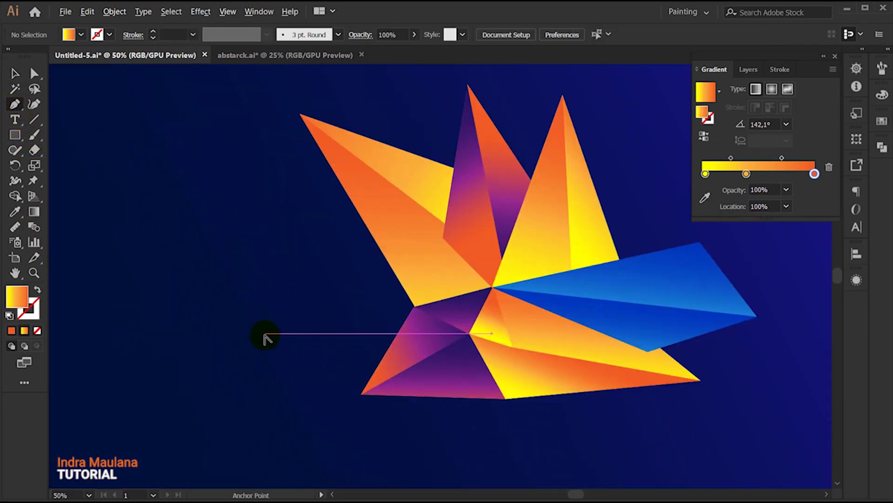
pyautogui.click(415, 307)
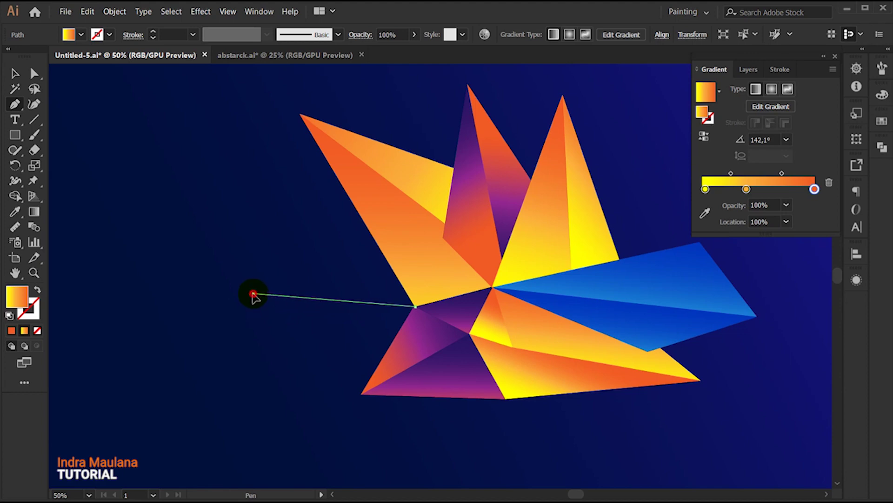
pyautogui.click(253, 294)
pyautogui.click(389, 347)
pyautogui.click(416, 308)
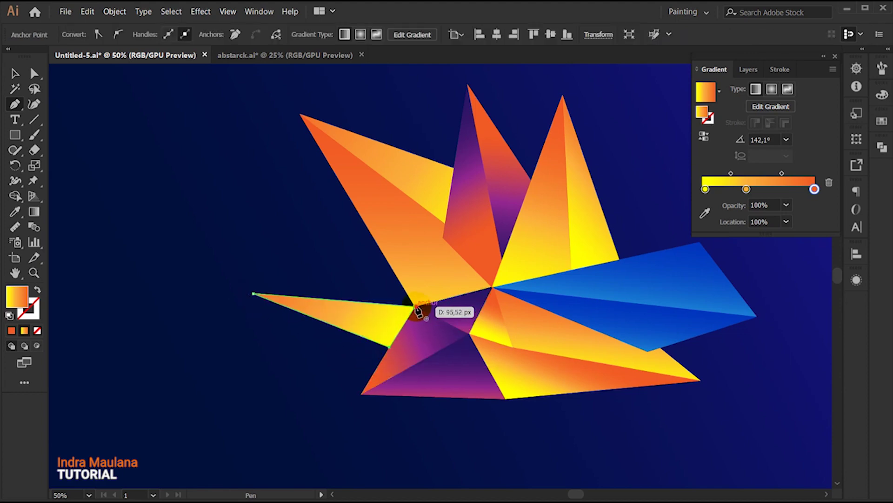
pyautogui.hotkey('ctrl', 'shift', 'a')
pyautogui.click(253, 295)
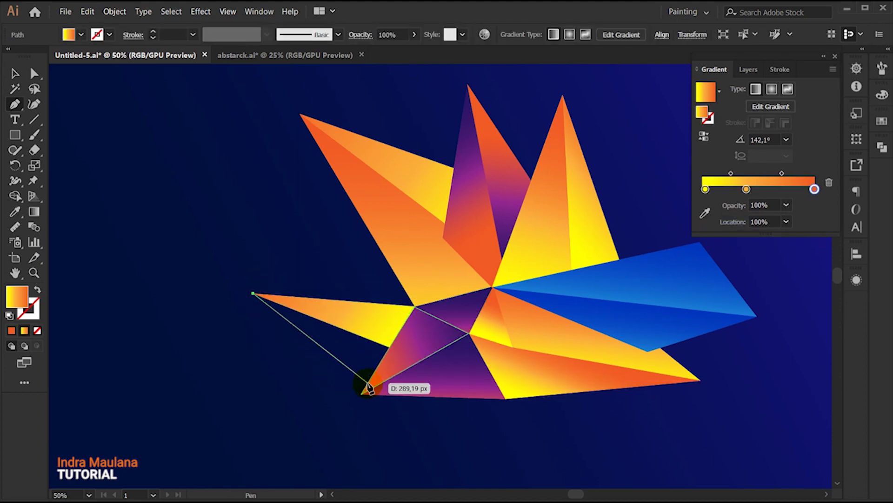
# - Close the thin triangle and copy the right wing's blue gradient onto the shards
pyautogui.click(373, 375)
pyautogui.click(389, 347)
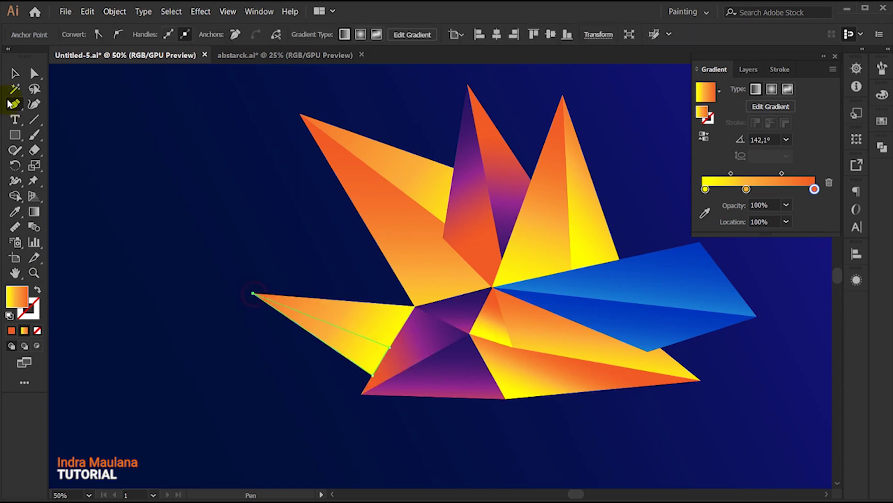
pyautogui.press('i')
pyautogui.click(644, 283)
pyautogui.press('v')
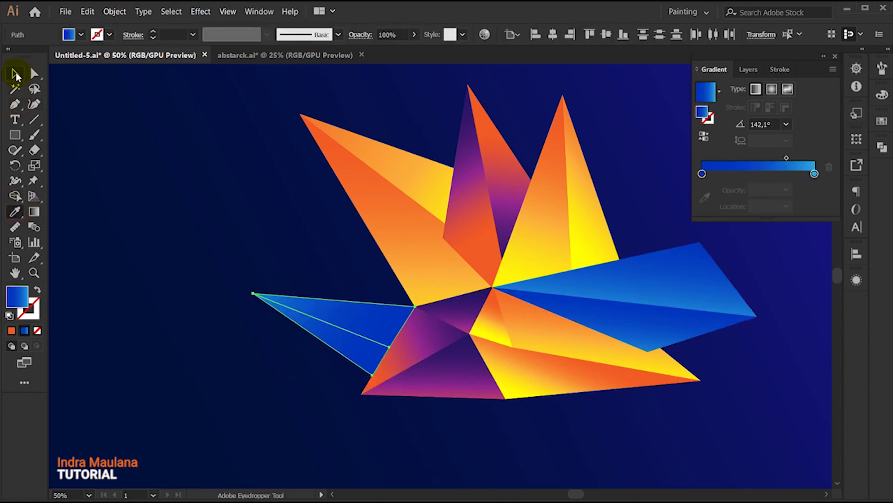
pyautogui.hotkey('ctrl', 'shift', 'a')
# - Run the blue gradient diagonally from the shard's tip toward the body
pyautogui.click(356, 317)
pyautogui.press('g')
pyautogui.moveTo(256, 283)
pyautogui.mouseDown()
pyautogui.moveTo(396, 342)
pyautogui.moveTo(283, 295)
pyautogui.mouseUp()
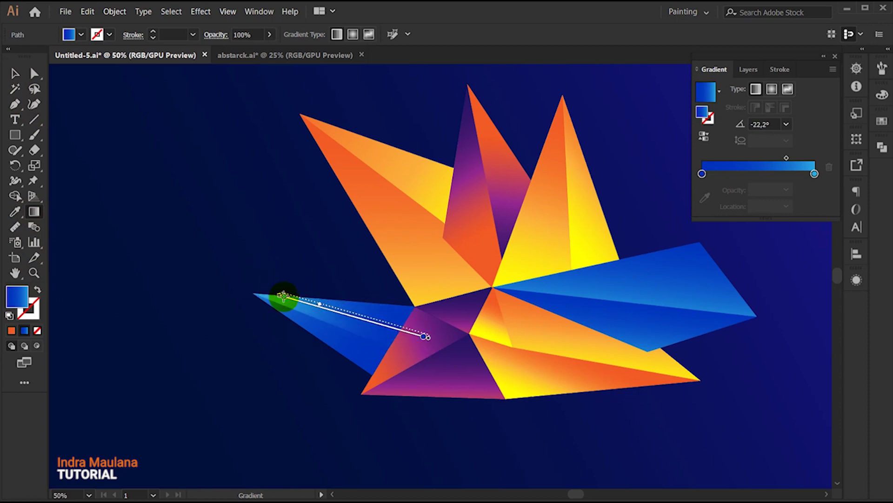
pyautogui.click(352, 358)
pyautogui.press('g')
pyautogui.moveTo(243, 260); pyautogui.dragTo(389, 373)
pyautogui.press('v')
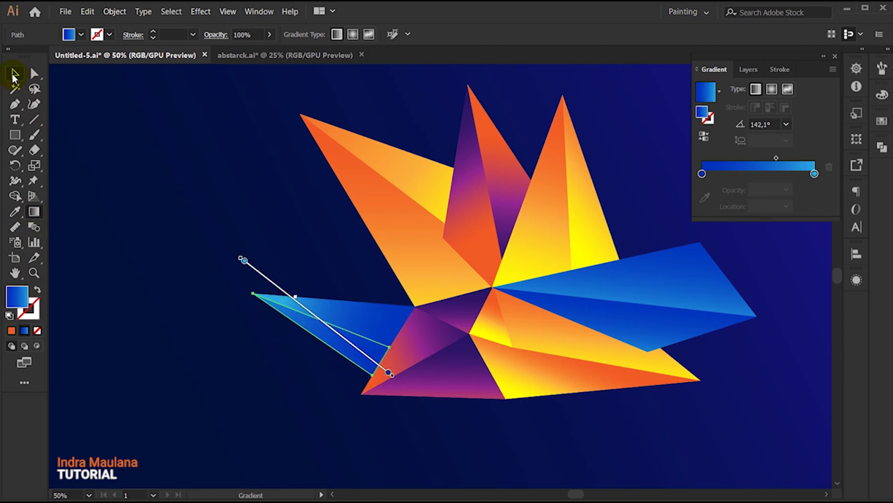
pyautogui.click(177, 230)
pyautogui.scroll(2, 214, 238)
pyautogui.press('p')
pyautogui.scroll(2, 225, 225)
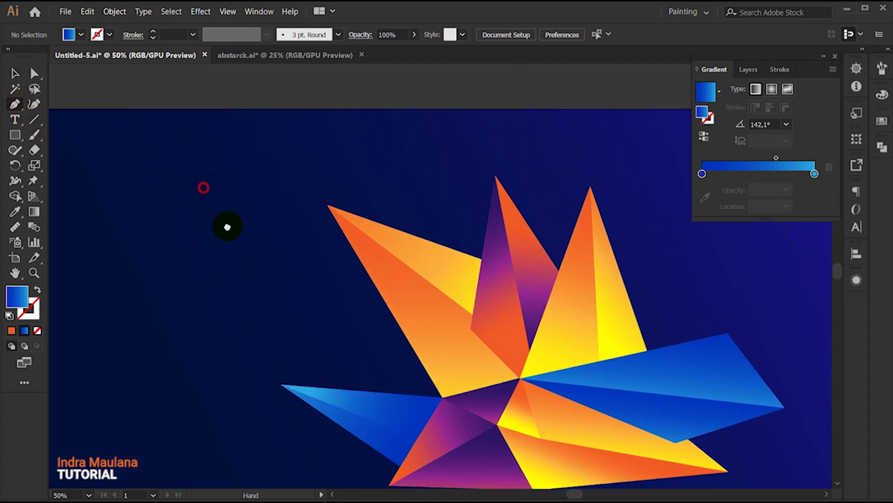
# - Draw a shard out to the left and apply the orange-purple gradient
pyautogui.click(352, 394)
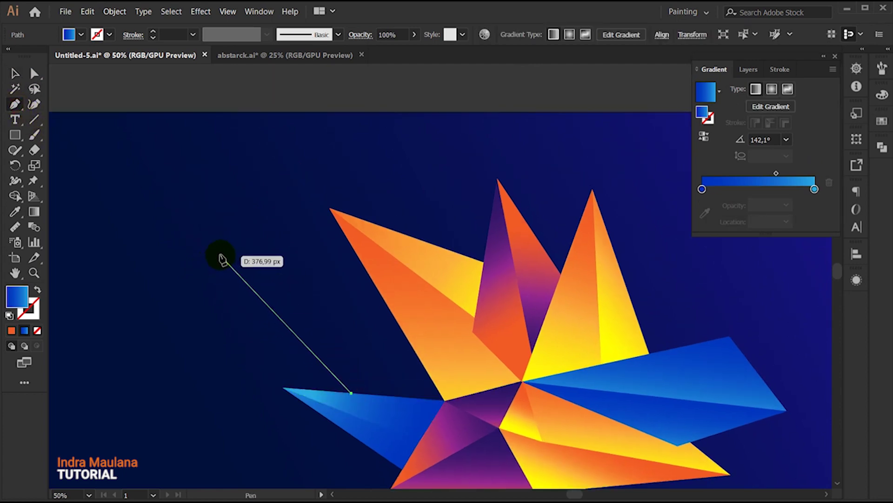
pyautogui.click(193, 251)
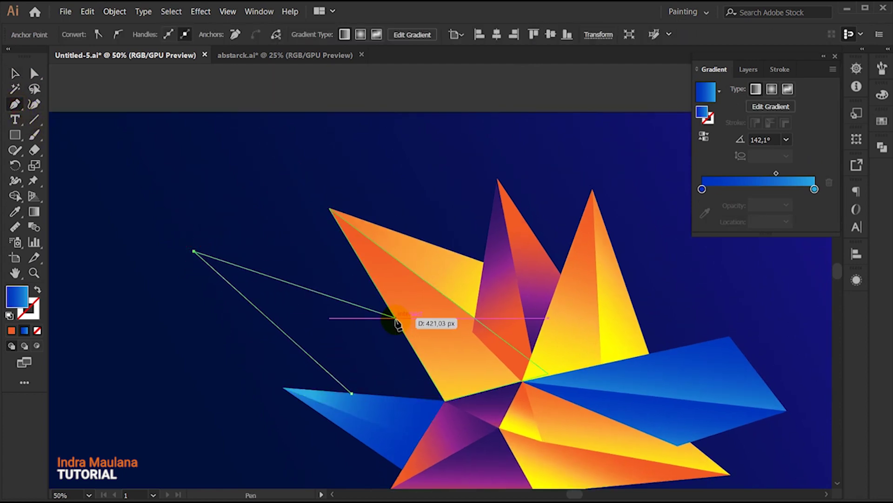
pyautogui.click(395, 320)
pyautogui.click(445, 400)
pyautogui.click(352, 394)
pyautogui.click(544, 278)
pyautogui.click(15, 73)
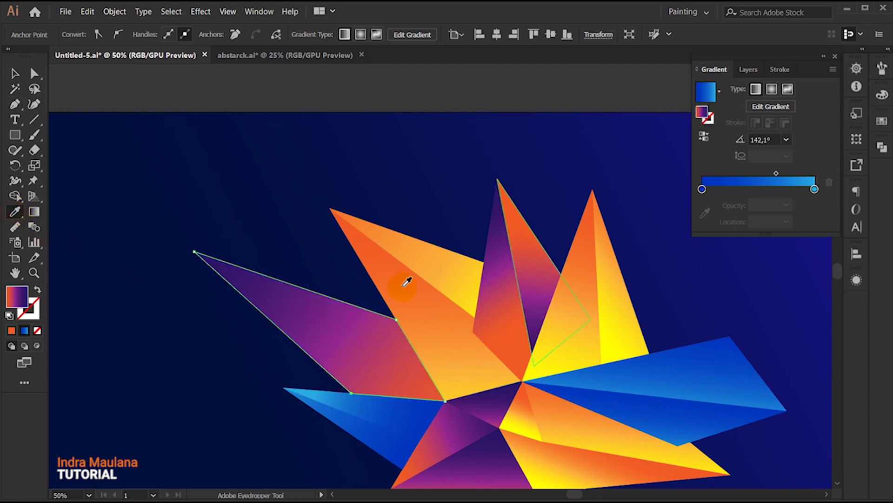
pyautogui.hotkey('ctrl', 'shift', 'a')
# - Draw another shard from the left tip and send it behind the orange shards
pyautogui.click(194, 252)
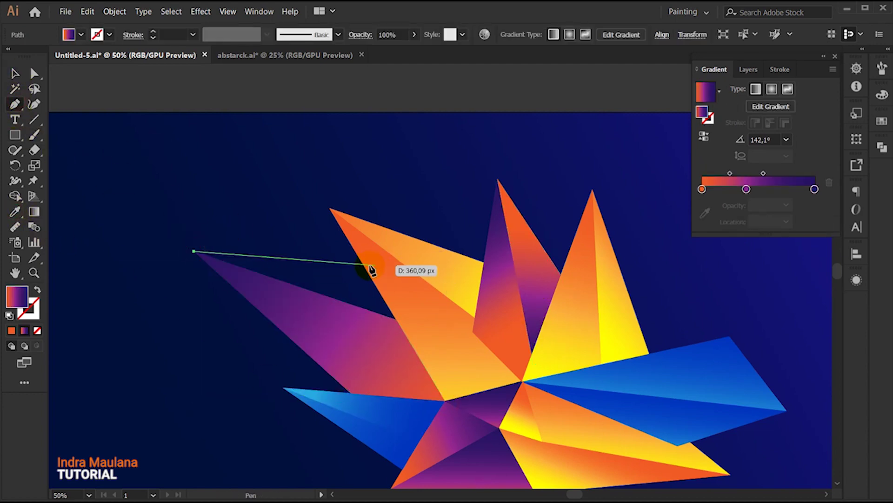
pyautogui.click(378, 238)
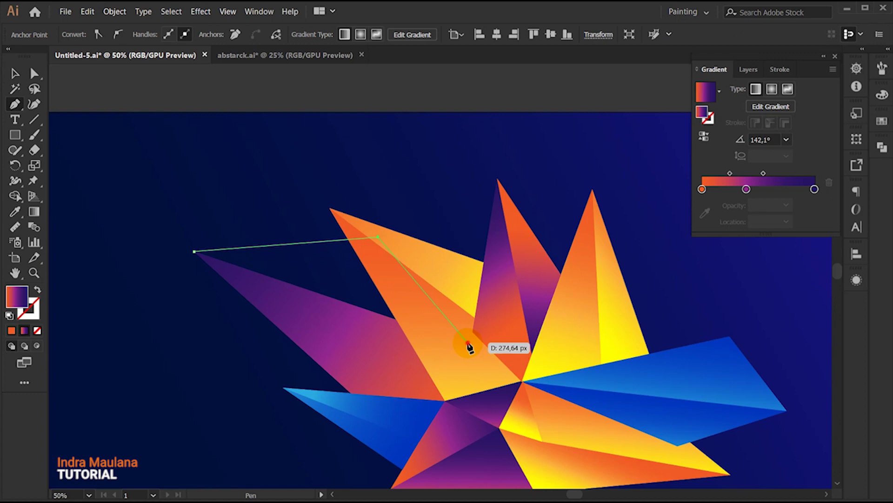
pyautogui.click(468, 343)
pyautogui.click(398, 355)
pyautogui.rightClick(345, 272)
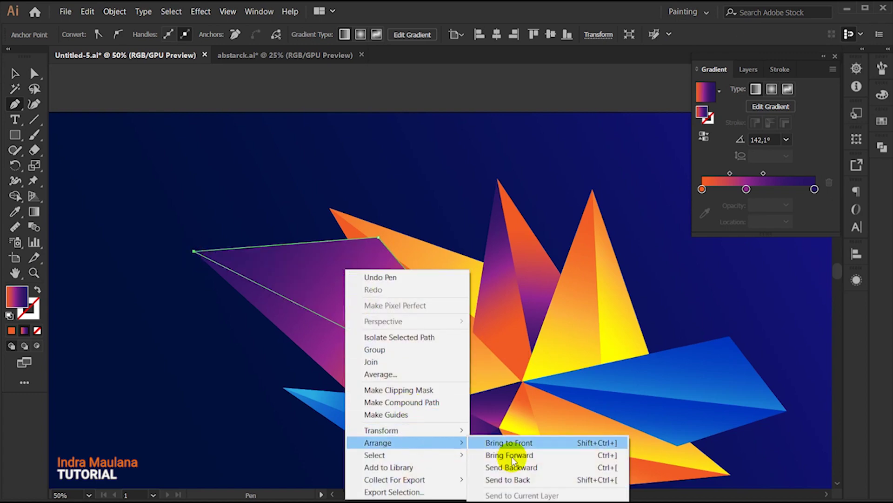
pyautogui.click(507, 474)
pyautogui.press('v')
pyautogui.scroll(-2, 260, 104)
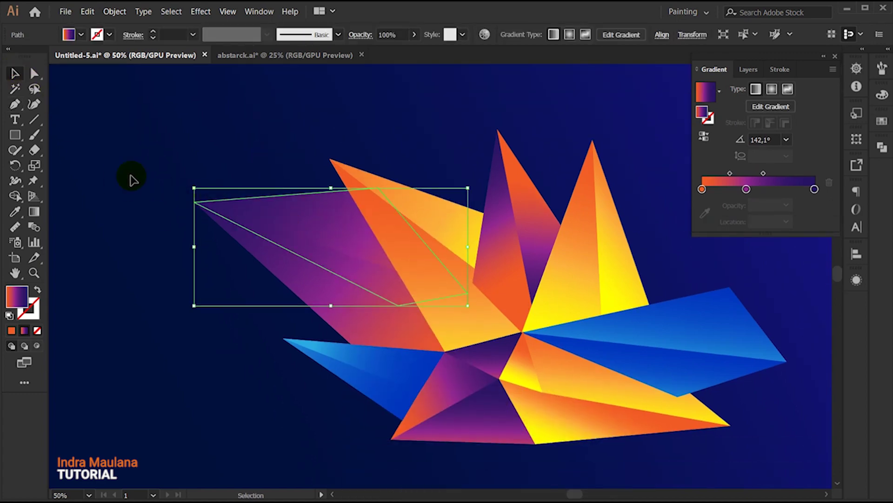
# - Run the new shard's gradient along its length, orange at the tip
pyautogui.press('g')
pyautogui.moveTo(409, 240); pyautogui.dragTo(204, 184)
pyautogui.click(294, 287)
pyautogui.hotkey('ctrl', 'z')
pyautogui.moveTo(196, 203); pyautogui.dragTo(442, 338)
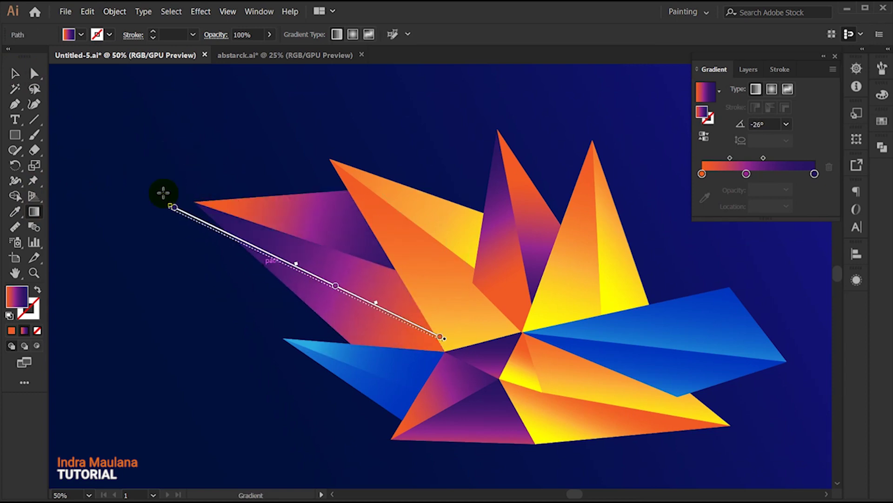
pyautogui.click(15, 73)
pyautogui.moveTo(172, 206); pyautogui.dragTo(231, 250)
pyautogui.click(149, 259)
# - Reshape the shard's upper and lower-left corners toward the orange shard
pyautogui.scroll(-1, 182, 209)
pyautogui.scroll(1, 145, 299)
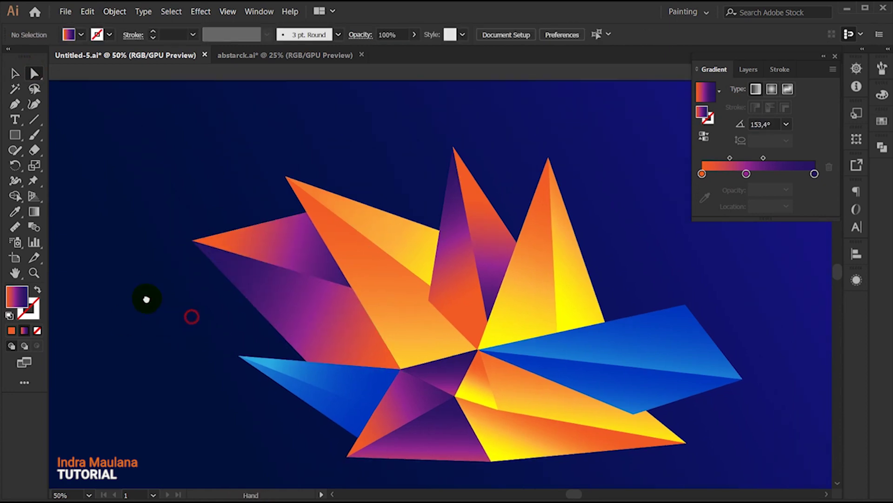
pyautogui.moveTo(307, 217); pyautogui.dragTo(363, 230)
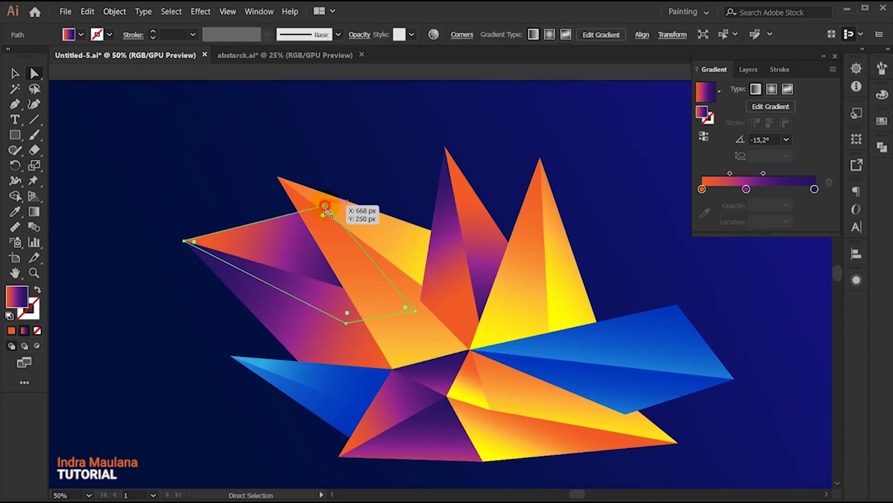
pyautogui.moveTo(298, 361)
pyautogui.mouseDown()
pyautogui.moveTo(333, 364)
pyautogui.moveTo(319, 365)
pyautogui.mouseUp()
pyautogui.click(139, 355)
pyautogui.scroll(-1, 144, 313)
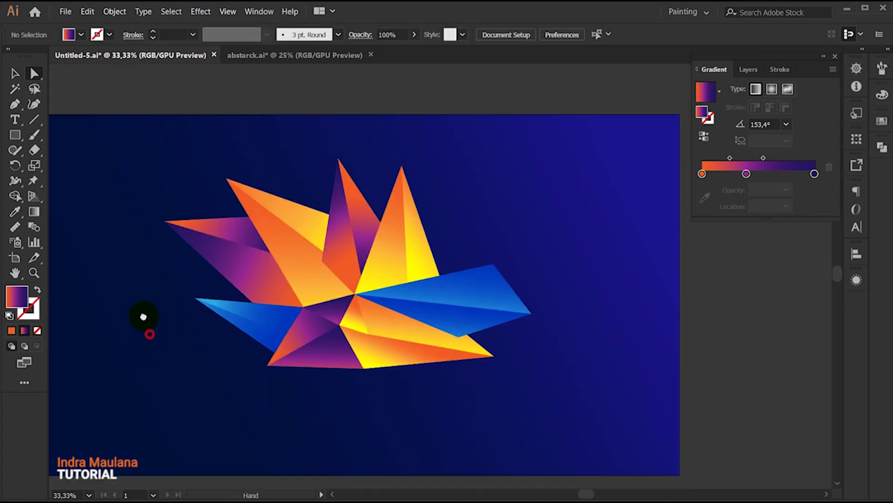
# - Pen-draw a downward-pointing shard hanging below the bottom edge of the artwork
pyautogui.press('p')
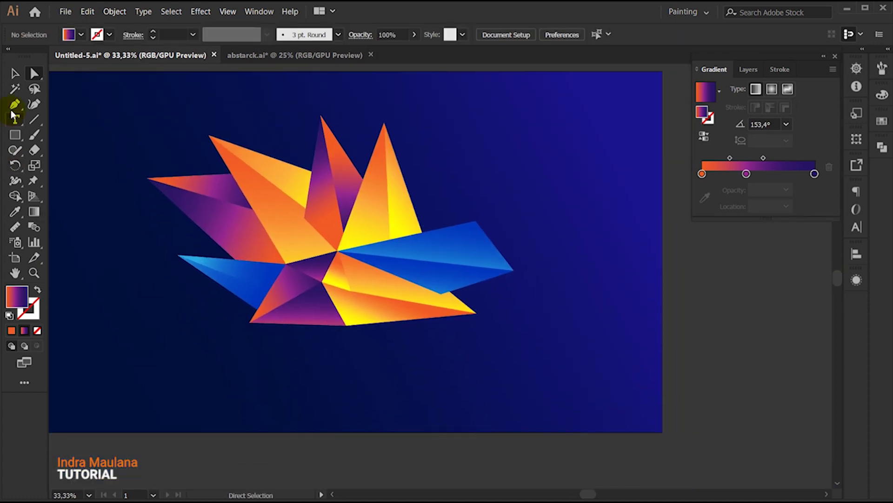
pyautogui.moveTo(334, 333)
pyautogui.mouseDown()
pyautogui.moveTo(274, 333)
pyautogui.moveTo(287, 316)
pyautogui.mouseUp()
pyautogui.scroll(1, 298, 333)
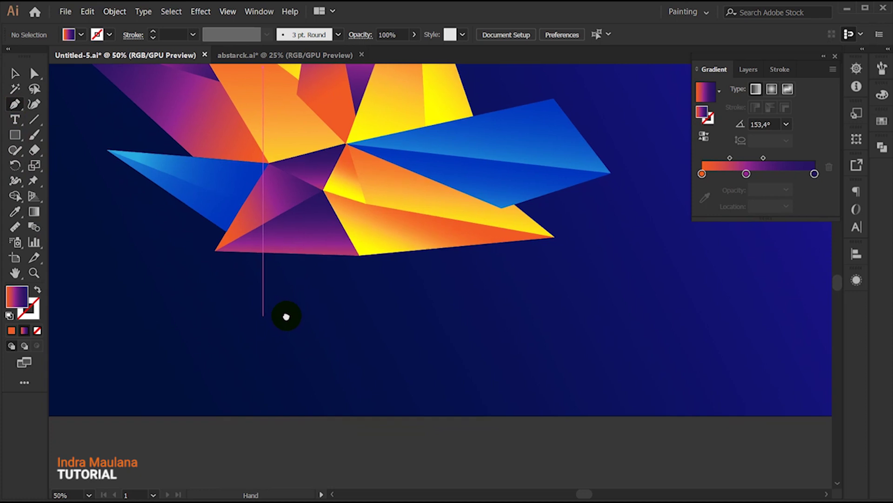
pyautogui.click(286, 253)
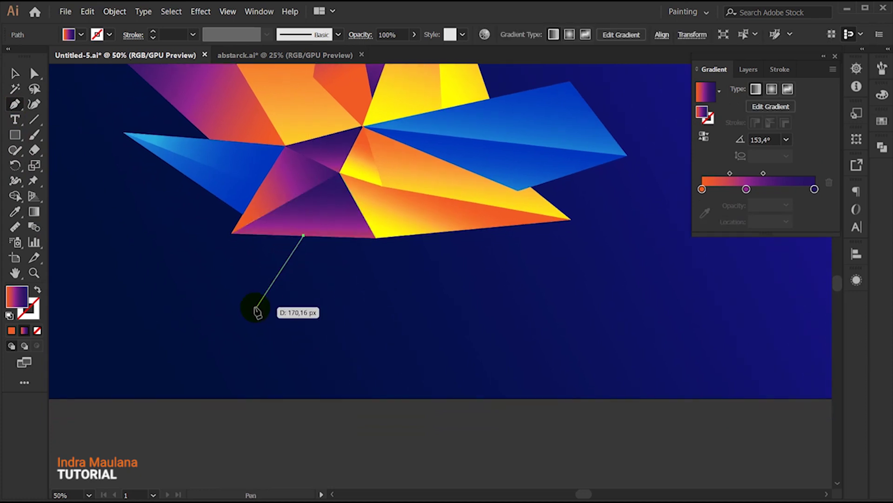
pyautogui.keyDown('ctrl'); pyautogui.click(230, 344); pyautogui.keyUp('ctrl')
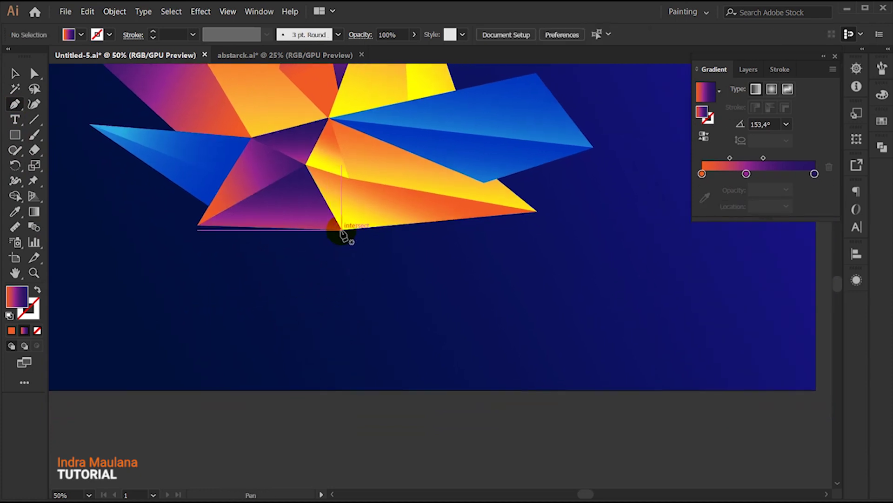
pyautogui.click(342, 229)
pyautogui.click(311, 229)
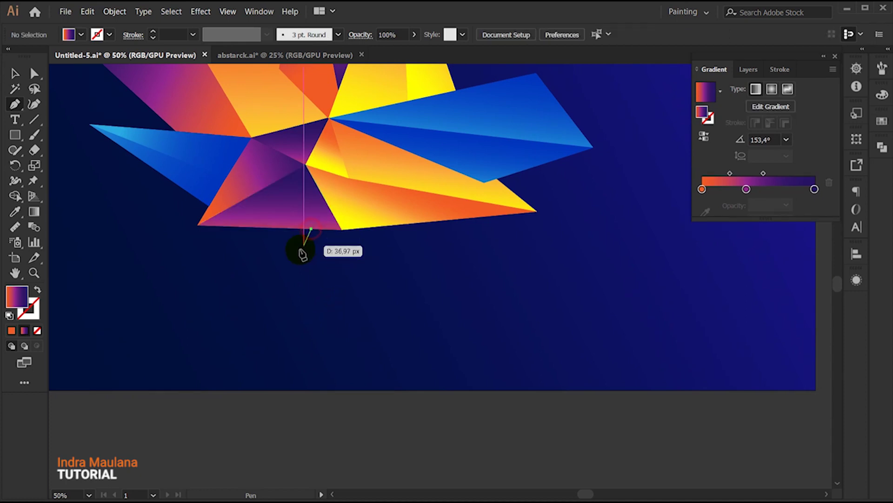
pyautogui.click(290, 270)
pyautogui.click(357, 360)
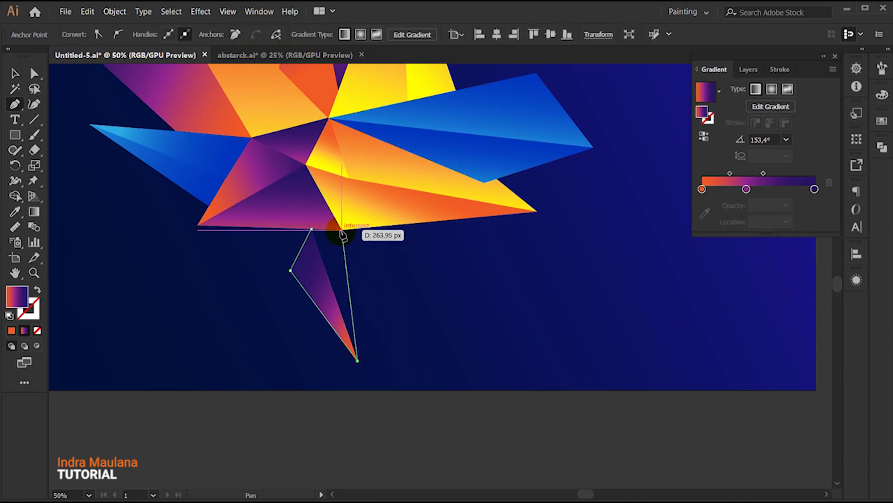
pyautogui.click(364, 228)
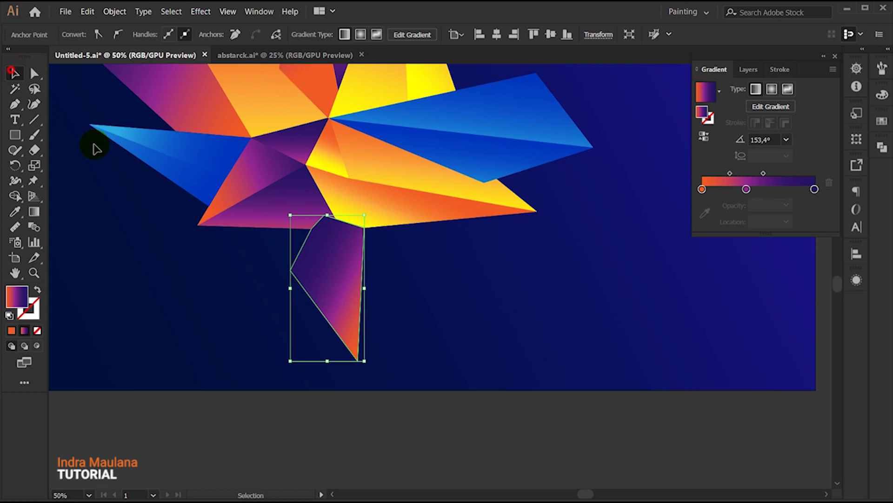
# - Sample a fill onto the hanging shard, send it behind the star, and run its gradient downward
pyautogui.click(15, 211)
pyautogui.click(15, 73)
pyautogui.rightClick(342, 217)
pyautogui.click(515, 418)
pyautogui.click(34, 211)
pyautogui.moveTo(333, 321); pyautogui.dragTo(328, 165)
pyautogui.press('v')
pyautogui.click(413, 233)
# - Pen-draw a second shard from the bottom point and send it behind all others
pyautogui.press('p')
pyautogui.click(358, 360)
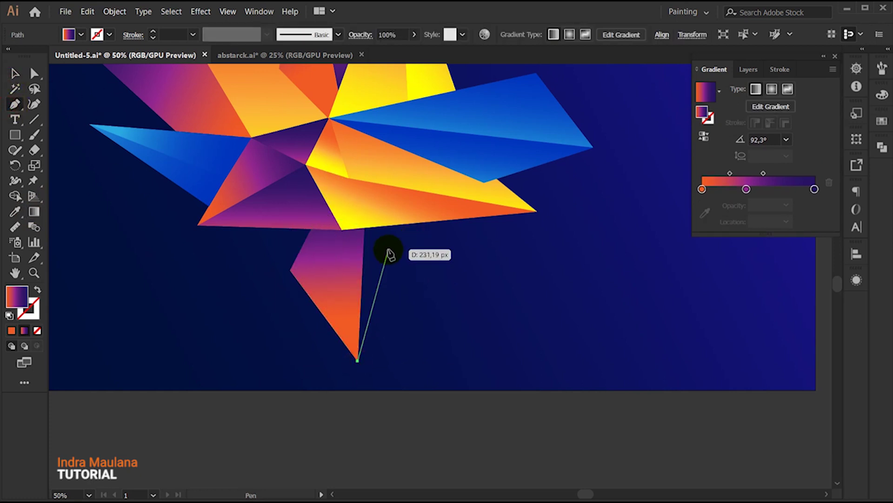
pyautogui.click(417, 227)
pyautogui.click(338, 198)
pyautogui.click(312, 245)
pyautogui.click(358, 360)
pyautogui.rightClick(357, 359)
pyautogui.click(533, 467)
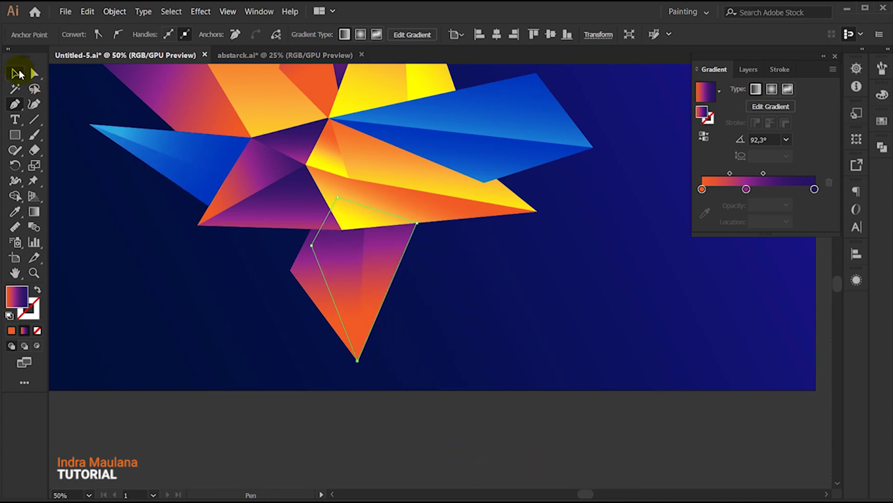
pyautogui.click(416, 335)
pyautogui.click(363, 289)
# - Redirect the lower triangle's purple-to-orange gradient to 30.6°, with orange toward the lower-left edge
pyautogui.click(34, 73)
pyautogui.click(244, 283)
pyautogui.click(292, 271)
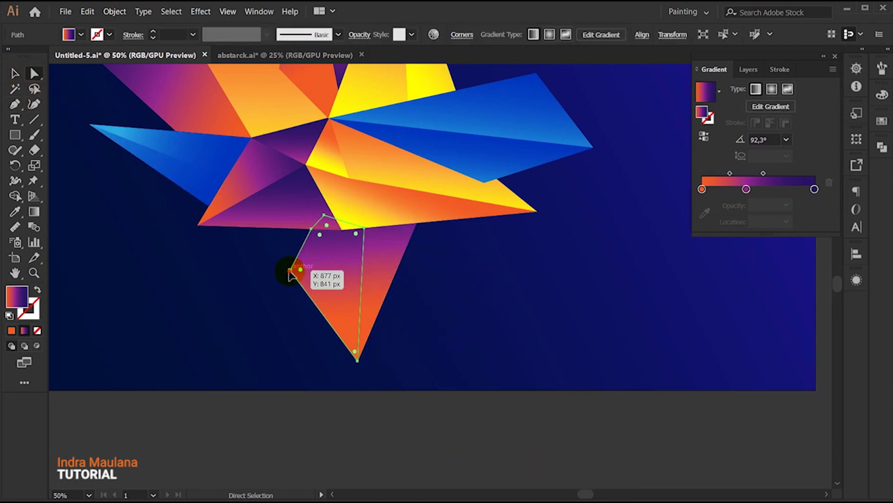
pyautogui.click(37, 213)
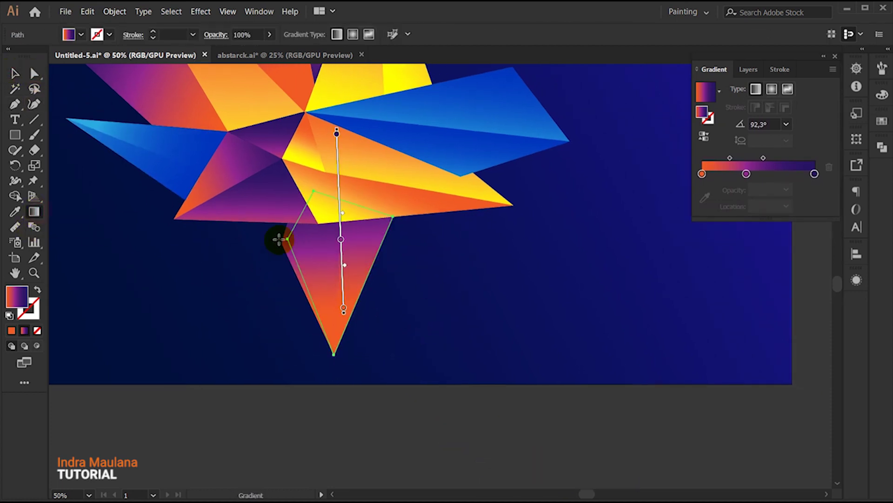
pyautogui.moveTo(373, 218); pyautogui.dragTo(327, 300)
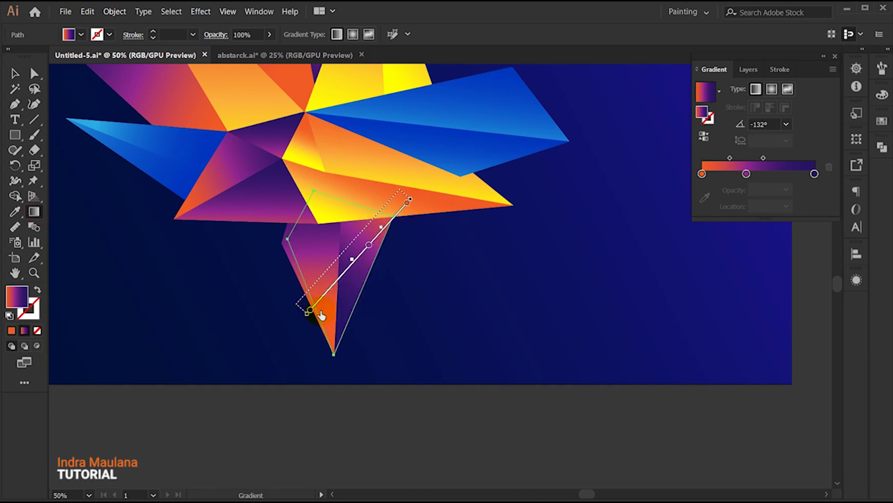
pyautogui.moveTo(285, 292); pyautogui.dragTo(399, 222)
pyautogui.press('v')
pyautogui.click(419, 295)
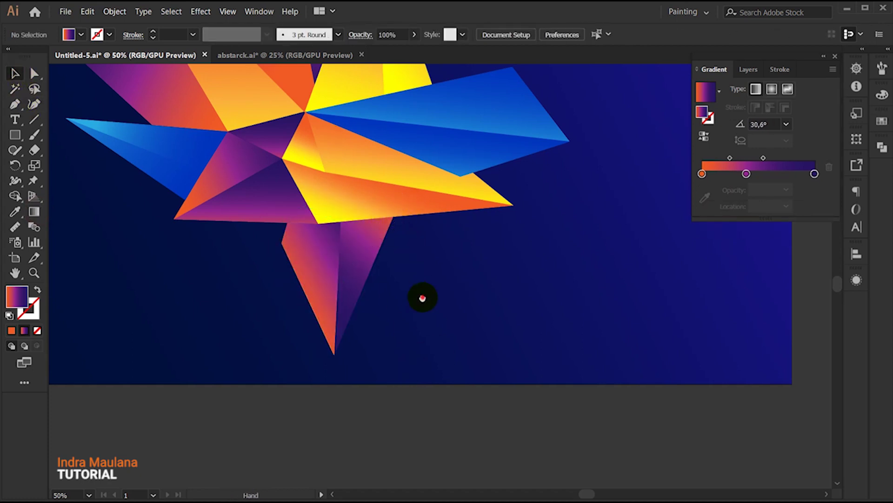
pyautogui.moveTo(418, 295); pyautogui.dragTo(483, 344)
pyautogui.click(15, 105)
pyautogui.moveTo(208, 314); pyautogui.dragTo(254, 307)
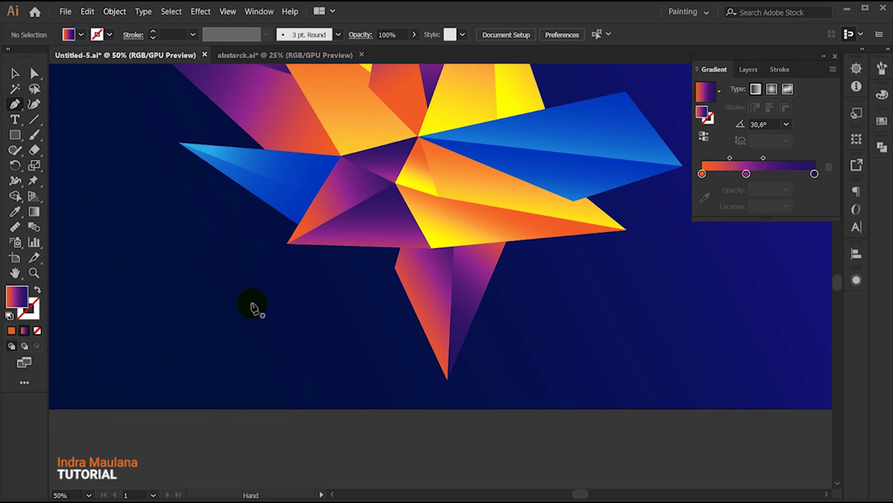
# - Draw a triangle at the lower left, eyedrop the blue gradient onto it, and reverse it toward the tip
pyautogui.click(416, 313)
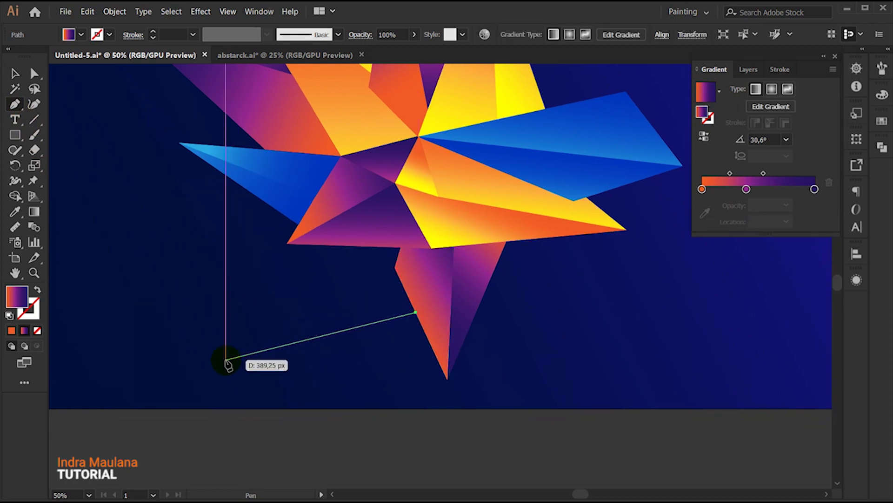
pyautogui.click(226, 360)
pyautogui.click(395, 268)
pyautogui.click(15, 74)
pyautogui.press('i')
pyautogui.click(514, 157)
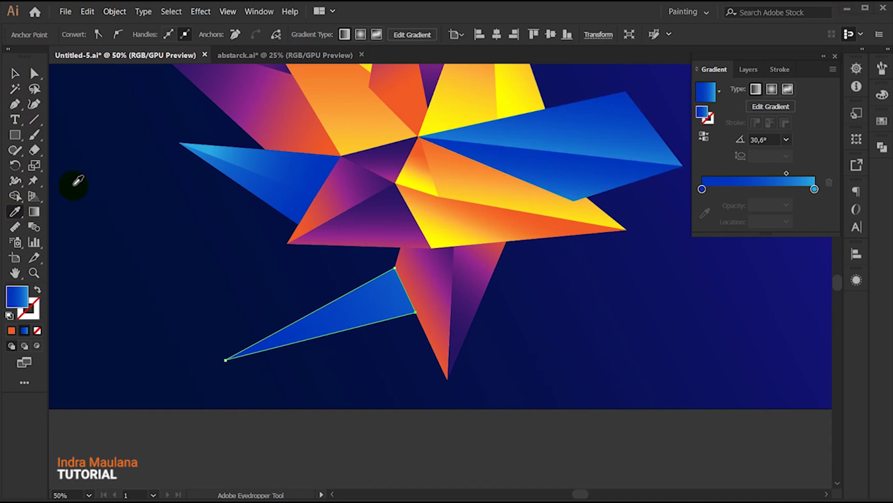
pyautogui.click(34, 212)
pyautogui.moveTo(409, 270); pyautogui.dragTo(235, 359)
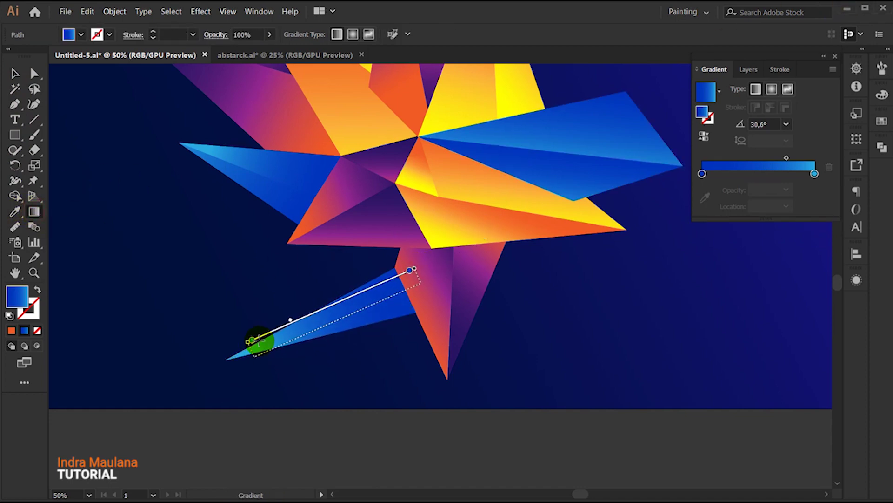
# - Pen-draw a four-point shard from the blue triangle's tip and send it behind the other shards
pyautogui.click(34, 73)
pyautogui.click(94, 175)
pyautogui.click(14, 103)
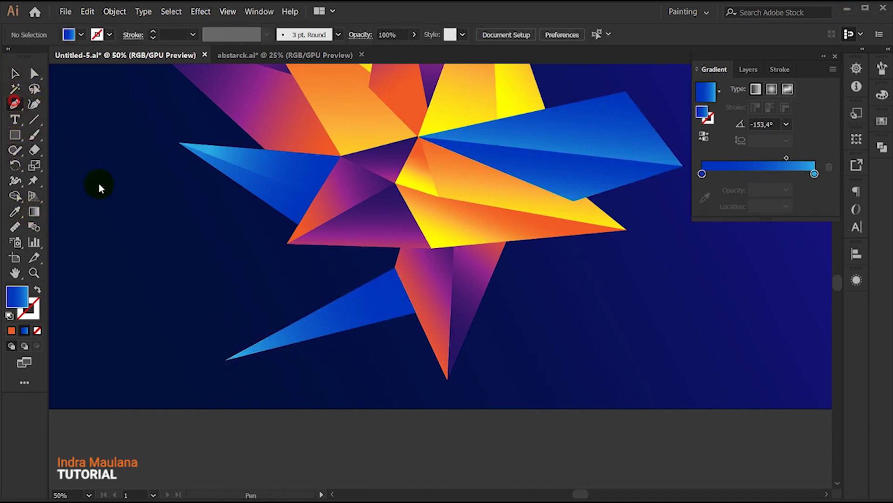
pyautogui.click(226, 359)
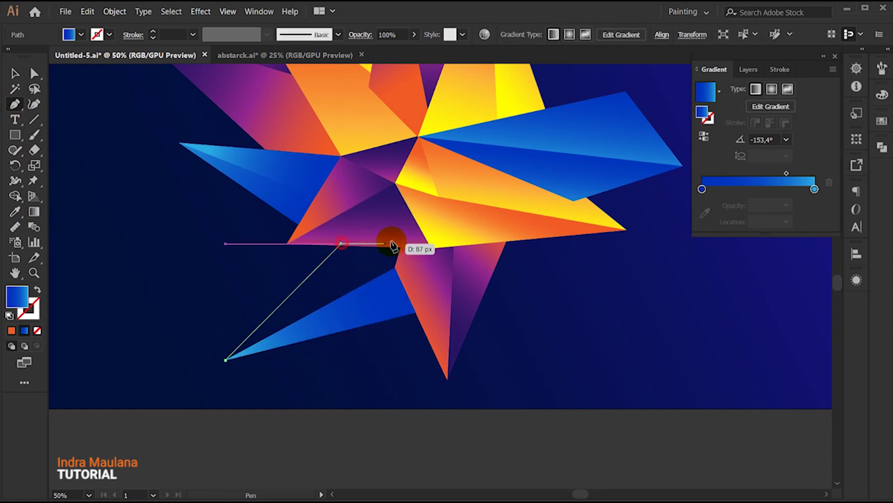
pyautogui.click(410, 238)
pyautogui.click(418, 258)
pyautogui.click(371, 305)
pyautogui.click(226, 359)
pyautogui.rightClick(337, 255)
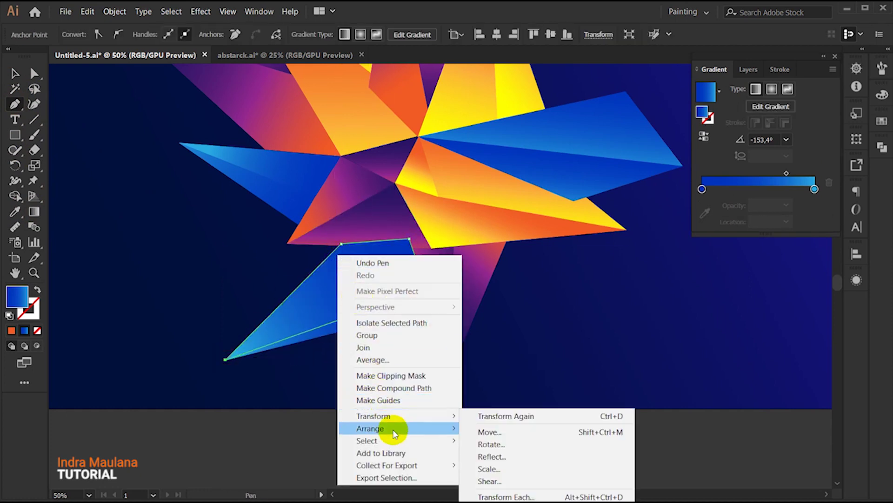
pyautogui.moveTo(370, 428)
pyautogui.click(489, 470)
# - Redirect the blue gradient across the new shard to -137.8°, then zoom out to show the star
pyautogui.press('g')
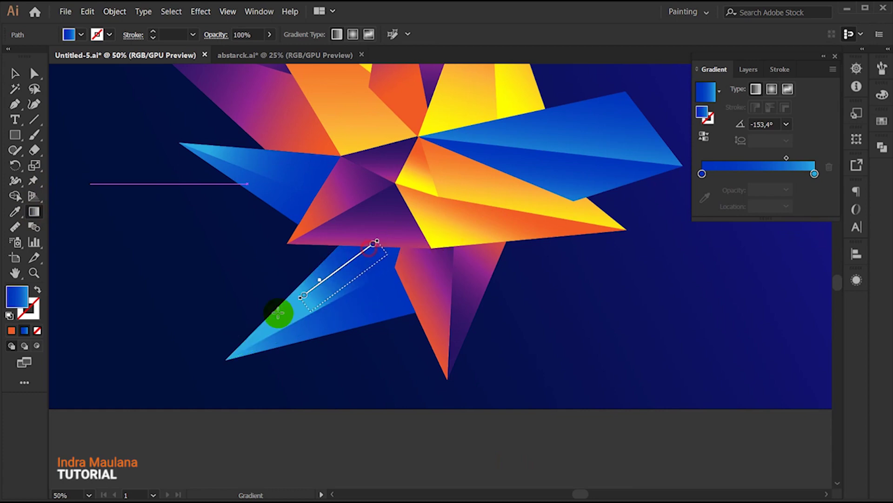
pyautogui.moveTo(385, 214); pyautogui.dragTo(273, 314)
pyautogui.press('v')
pyautogui.moveTo(196, 257); pyautogui.dragTo(195, 307)
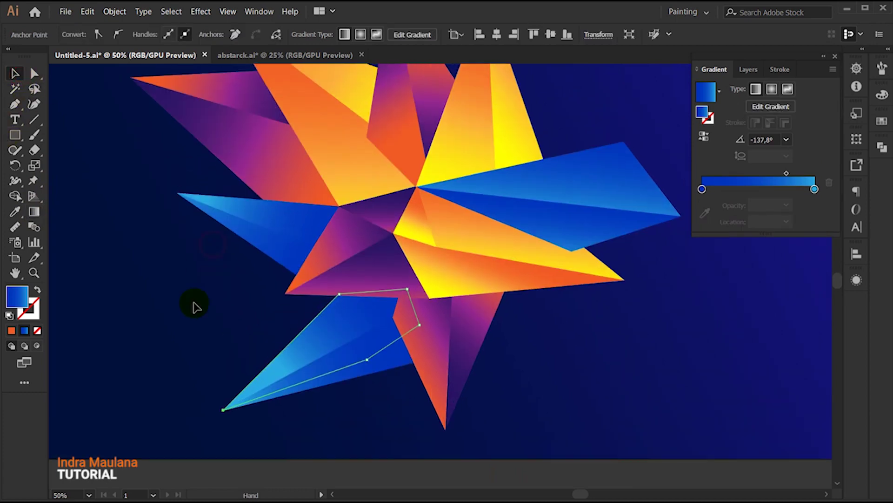
pyautogui.click(195, 307)
pyautogui.hotkey('ctrl', '-')
pyautogui.moveTo(186, 340); pyautogui.dragTo(280, 349)
pyautogui.press('p')
pyautogui.moveTo(204, 251); pyautogui.dragTo(264, 257)
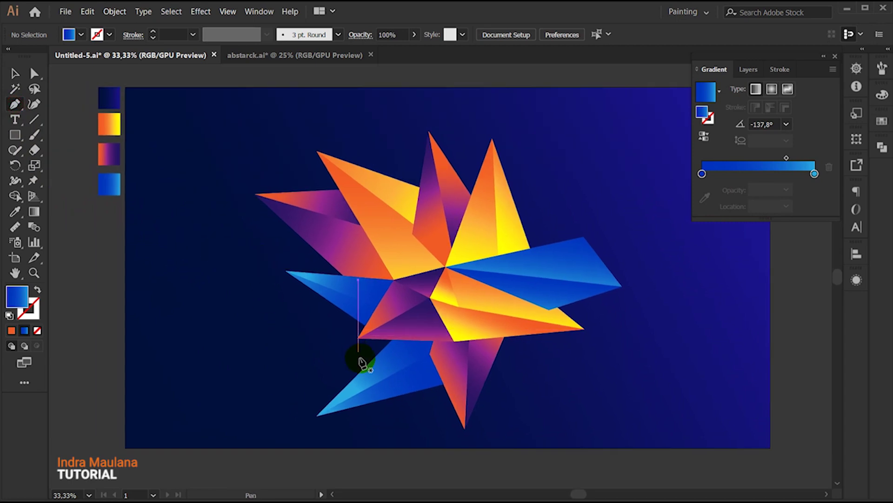
# - Pen-draw a shard at the lower left and send it behind the others
pyautogui.click(344, 375)
pyautogui.click(167, 338)
pyautogui.scroll(2, 334, 360)
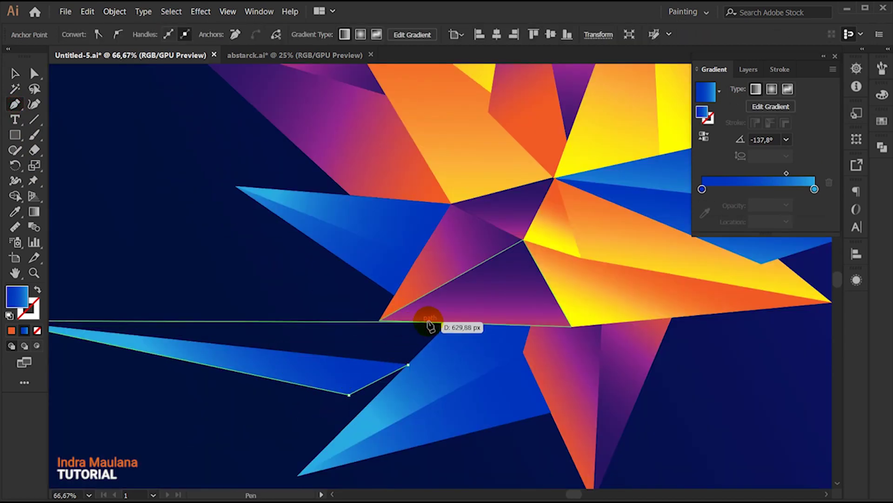
pyautogui.click(472, 310)
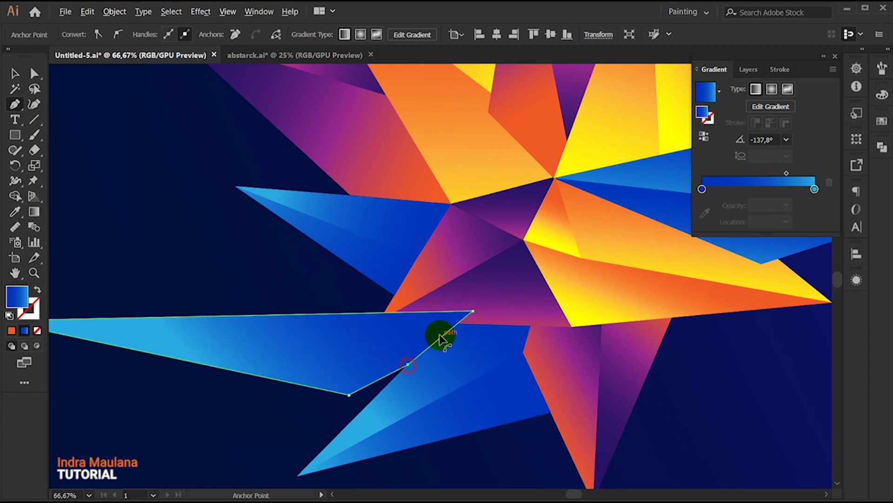
pyautogui.scroll(-1, 439, 334)
pyautogui.rightClick(439, 334)
pyautogui.click(600, 483)
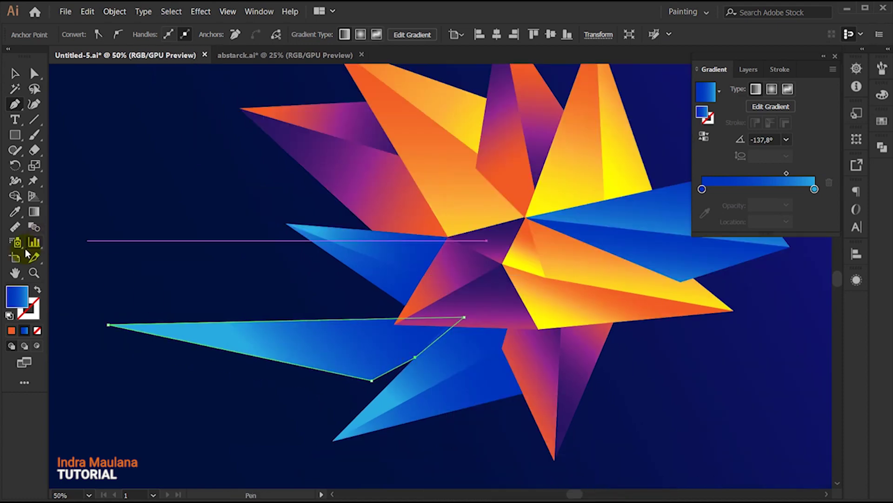
# - Eyedrop the yellow-orange gradient onto the left shard and run it along the shard
pyautogui.click(598, 312)
pyautogui.press('g')
pyautogui.moveTo(197, 278); pyautogui.dragTo(471, 316)
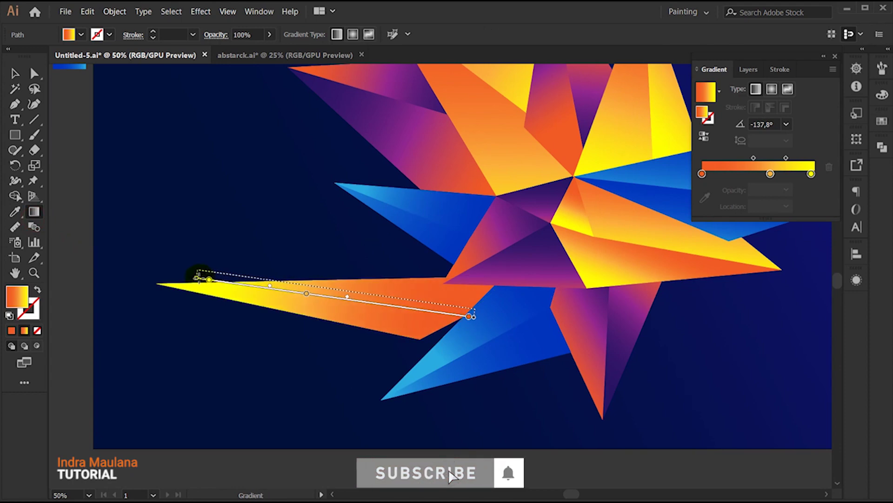
pyautogui.press('v')
pyautogui.click(218, 245)
# - Redraw the long left-pointing shard with four points and send it behind the blue and purple shards
pyautogui.click(14, 105)
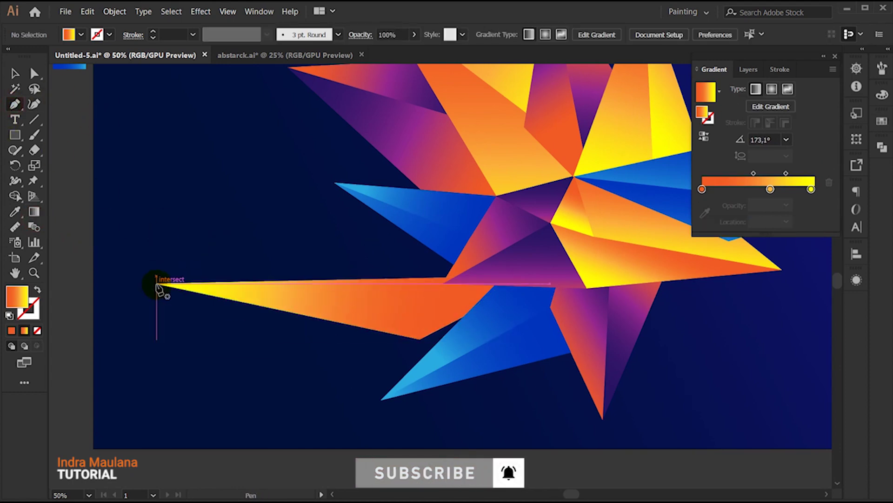
pyautogui.click(158, 285)
pyautogui.click(419, 223)
pyautogui.click(535, 276)
pyautogui.click(443, 307)
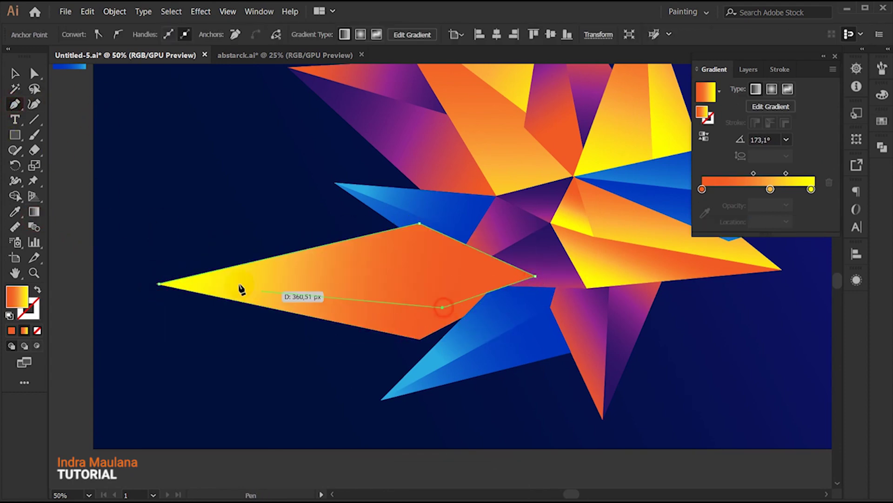
pyautogui.click(160, 285)
pyautogui.rightClick(382, 207)
pyautogui.click(539, 401)
# - Adjust the yellow shard's left tip anchor with Direct Selection
pyautogui.click(15, 73)
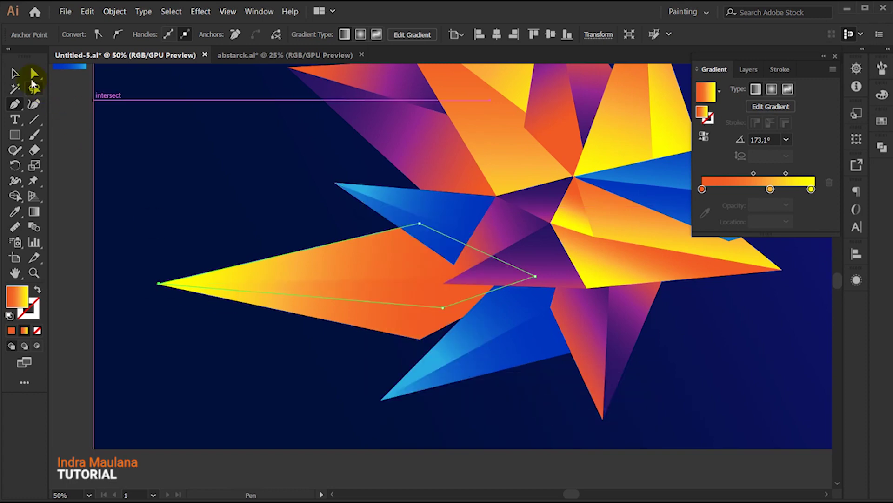
pyautogui.click(192, 227)
pyautogui.scroll(6, 177, 302)
pyautogui.click(420, 309)
pyautogui.press('a')
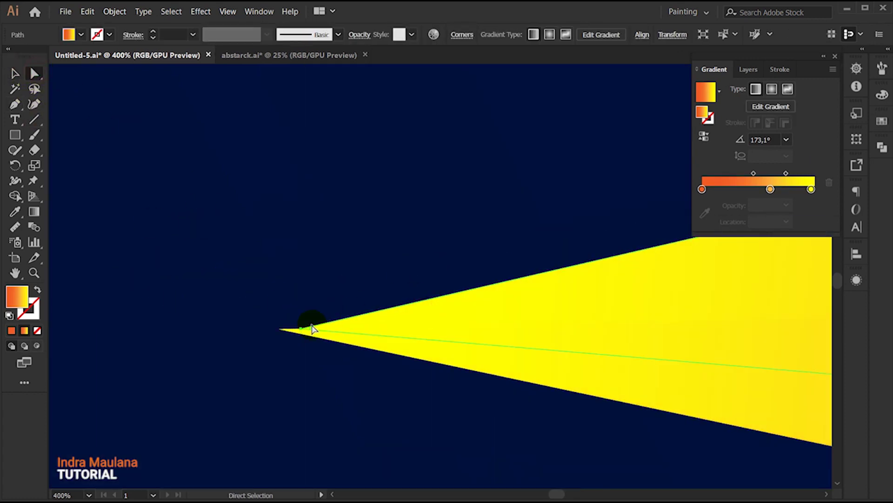
pyautogui.moveTo(299, 330); pyautogui.dragTo(283, 332)
pyautogui.scroll(-6, 248, 346)
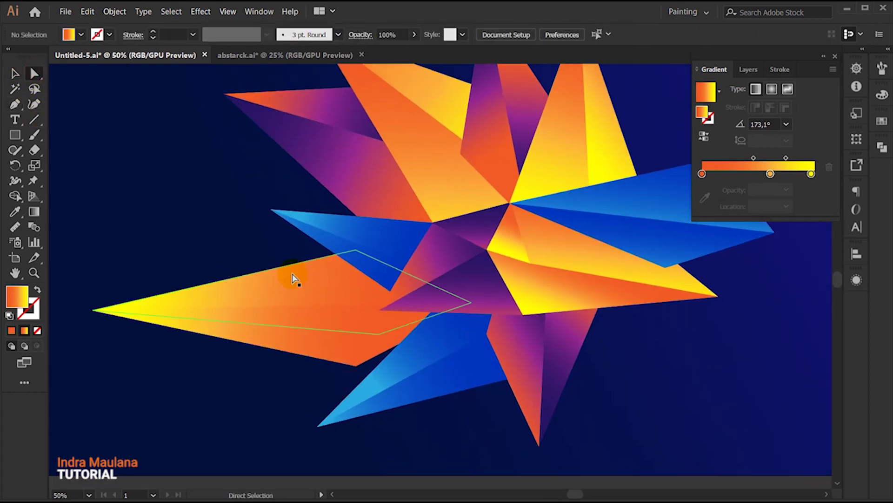
# - Set the shard's gradient to 174° with yellow at the tip, reposition the tip, and zoom out
pyautogui.click(292, 273)
pyautogui.click(34, 211)
pyautogui.moveTo(344, 321); pyautogui.dragTo(303, 219)
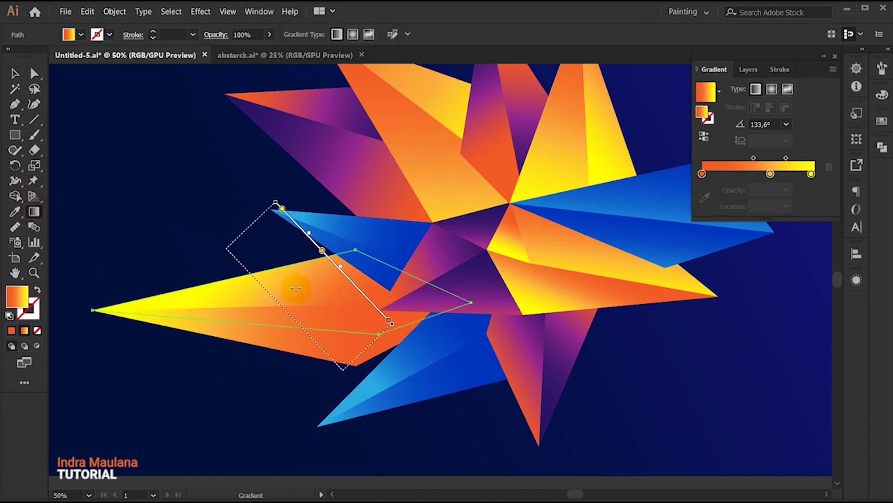
pyautogui.moveTo(94, 303); pyautogui.dragTo(449, 333)
pyautogui.keyDown('ctrl'); pyautogui.click(225, 228); pyautogui.keyUp('ctrl')
pyautogui.press('a')
pyautogui.moveTo(155, 310)
pyautogui.mouseDown()
pyautogui.moveTo(275, 321)
pyautogui.moveTo(205, 336)
pyautogui.mouseUp()
pyautogui.click(203, 369)
pyautogui.hotkey('ctrl', '-')
pyautogui.hscroll(2, 224, 302)
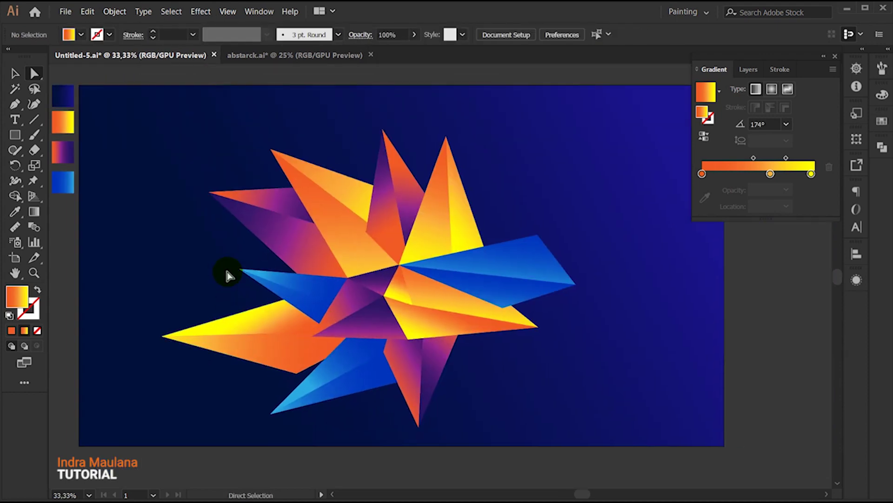
pyautogui.moveTo(227, 270); pyautogui.dragTo(195, 263)
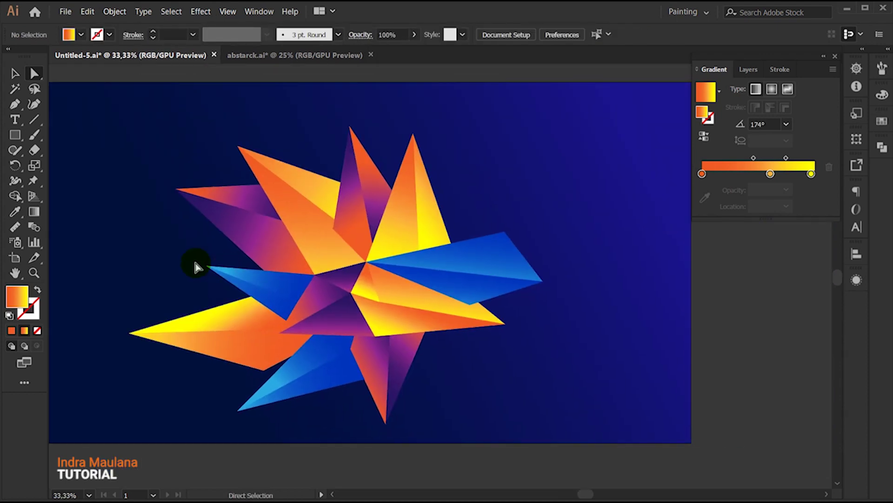
# - Zoom in and draw small triangles beside the yellow spike at the star's upper right
pyautogui.press('p')
pyautogui.hotkey('ctrl', '+')
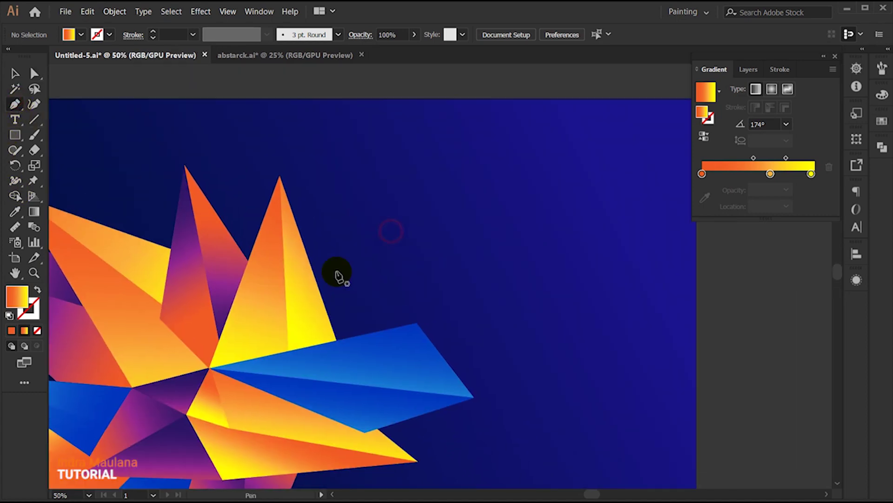
pyautogui.click(321, 293)
pyautogui.scroll(1, 320, 293)
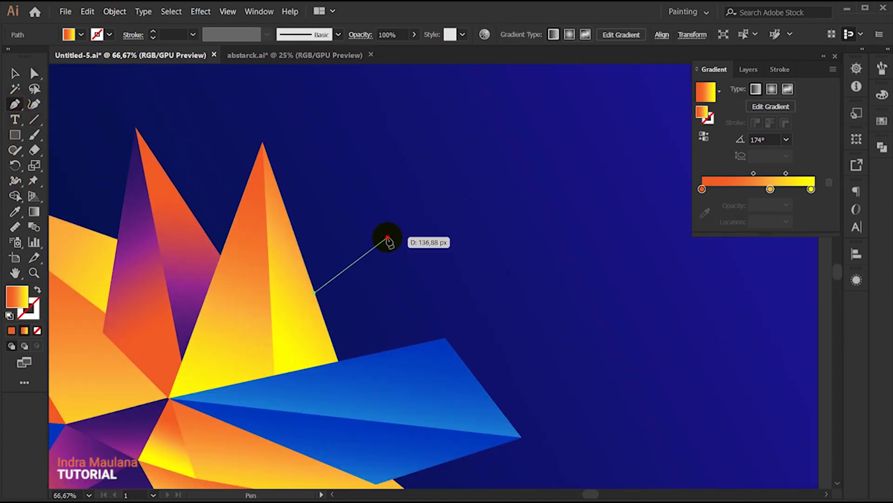
pyautogui.click(388, 239)
pyautogui.click(328, 330)
pyautogui.click(314, 293)
pyautogui.click(388, 238)
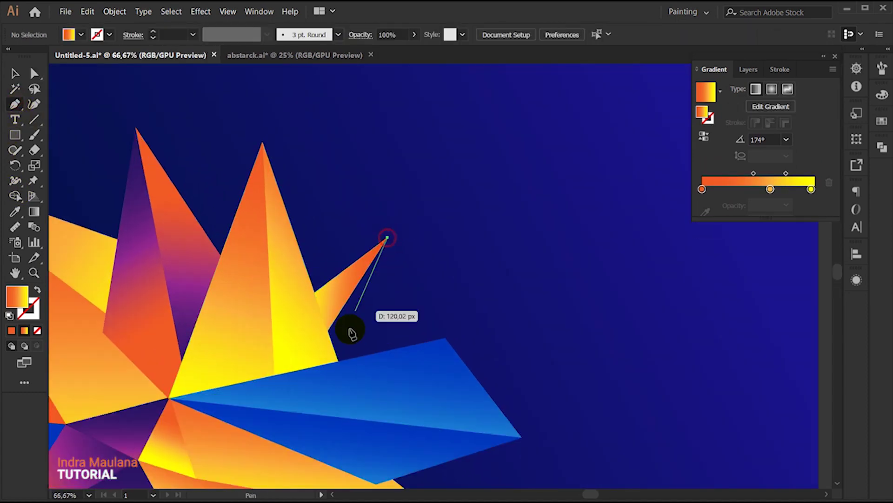
pyautogui.click(339, 360)
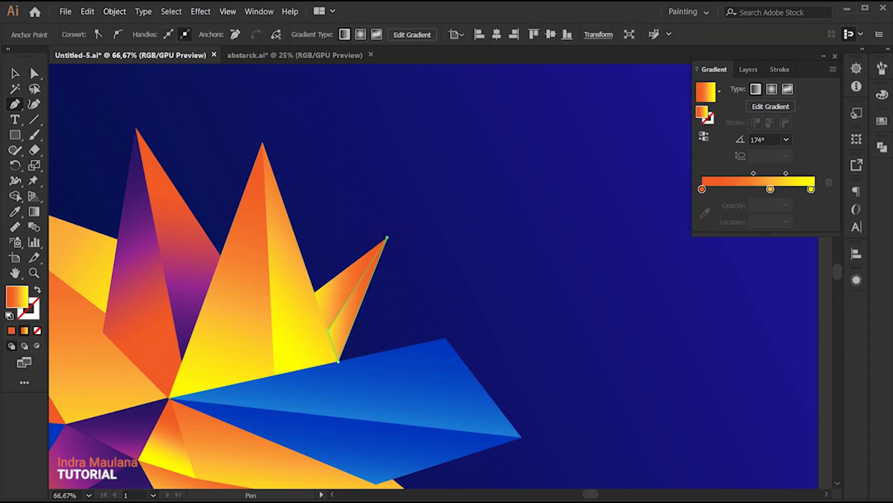
# - Copy the orange-to-purple gradient onto the triangle, then draw another small triangle off the blue shard's corner
pyautogui.press('i')
pyautogui.click(186, 247)
pyautogui.hotkey('ctrl', 'shift', 'a')
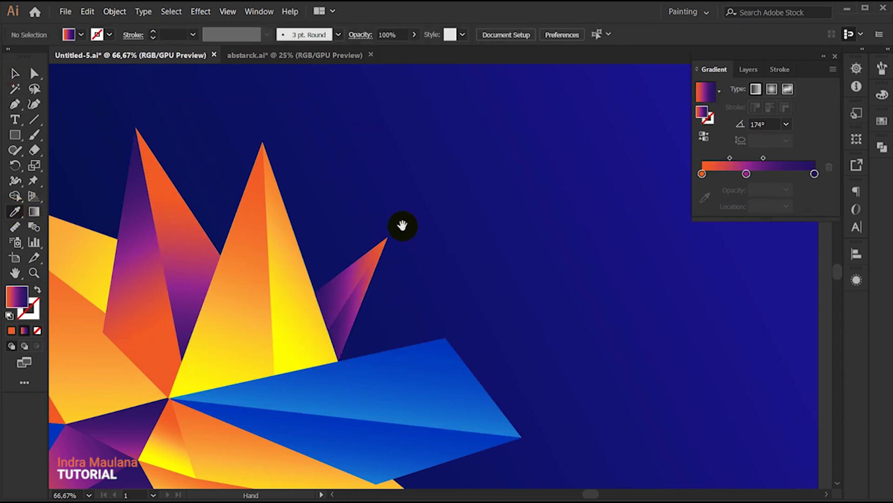
pyautogui.scroll(-1, 426, 238)
pyautogui.click(15, 105)
pyautogui.scroll(1, 433, 247)
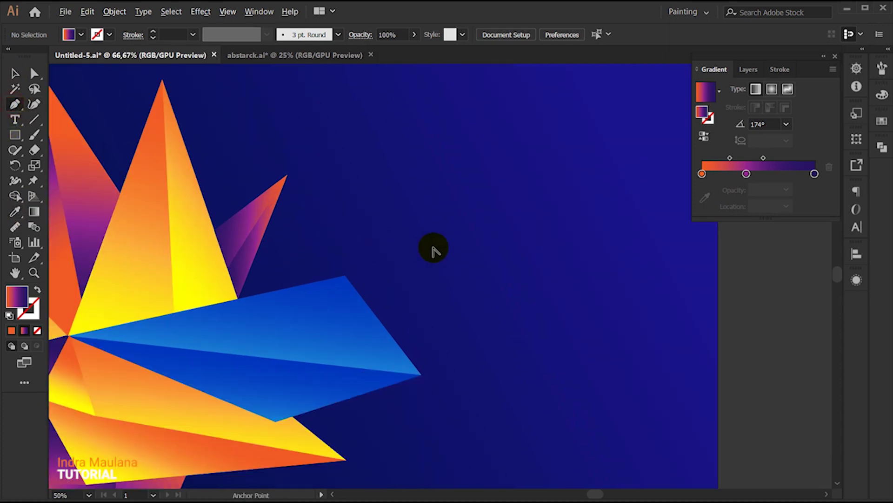
pyautogui.scroll(1, 372, 275)
pyautogui.moveTo(391, 289); pyautogui.dragTo(402, 316)
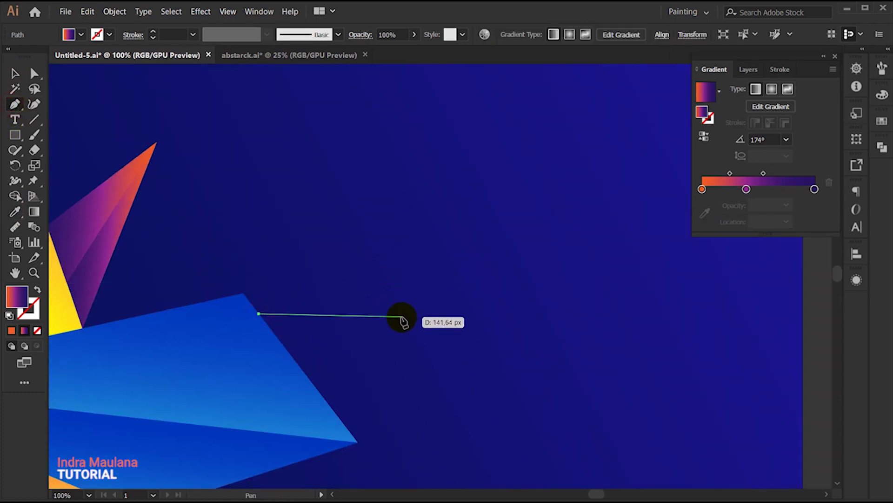
pyautogui.click(316, 387)
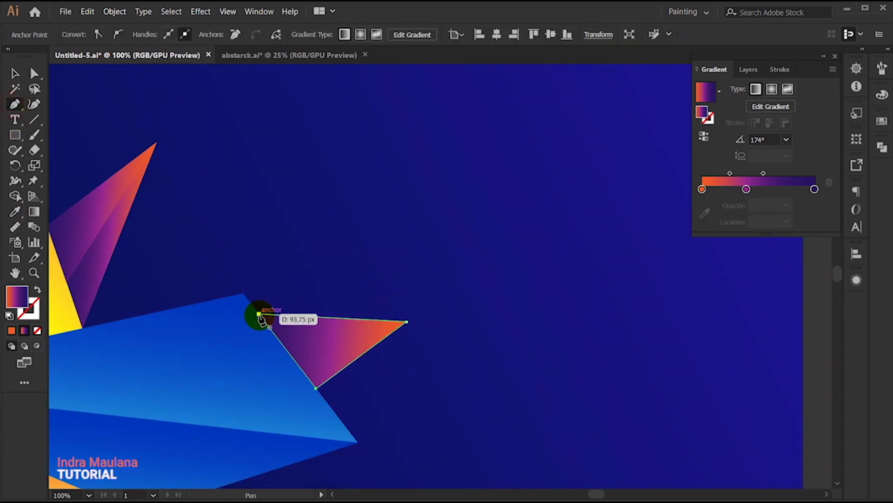
pyautogui.click(260, 313)
# - Draw a triangle from the top anchor to the blue shard's lower point and angle its gradient to about -160°
pyautogui.scroll(-2, 377, 401)
pyautogui.click(420, 292)
pyautogui.click(360, 397)
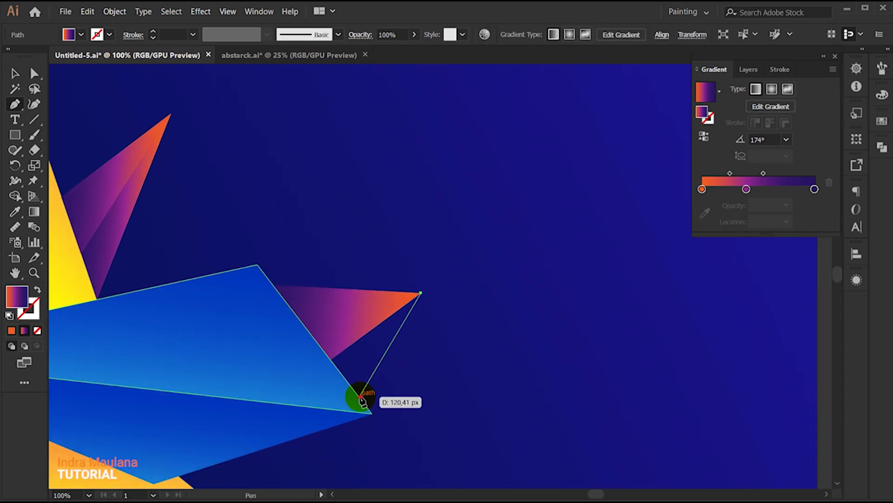
pyautogui.click(330, 359)
pyautogui.click(421, 292)
pyautogui.keyDown('ctrl'); pyautogui.click(497, 305); pyautogui.keyUp('ctrl')
pyautogui.press('g')
pyautogui.moveTo(431, 285); pyautogui.dragTo(273, 341)
pyautogui.keyDown('ctrl'); pyautogui.click(497, 317); pyautogui.keyUp('ctrl')
pyautogui.keyDown('ctrl'); pyautogui.click(365, 355); pyautogui.keyUp('ctrl')
# - Draw a new shard above the yellow spike and send it behind the other shapes
pyautogui.scroll(-1, 429, 239)
pyautogui.scroll(-1, 440, 247)
pyautogui.keyDown('ctrl'); pyautogui.click(411, 210); pyautogui.keyUp('ctrl')
pyautogui.moveTo(411, 210); pyautogui.dragTo(428, 200)
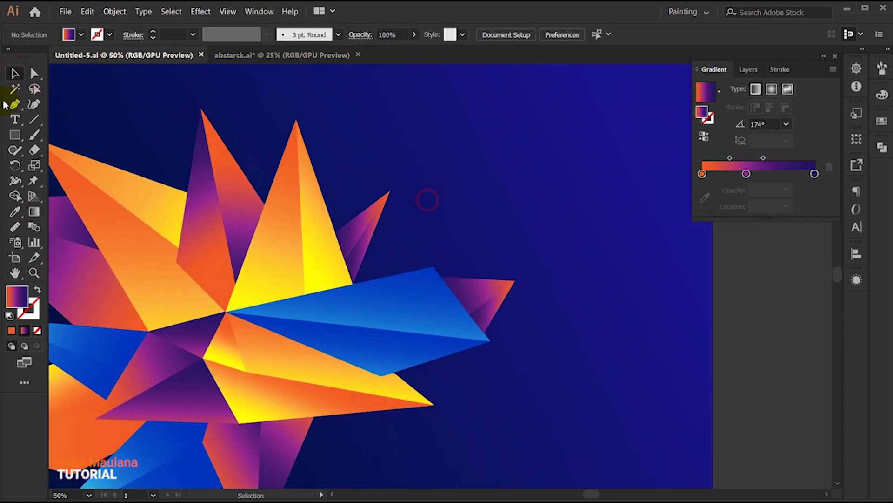
pyautogui.moveTo(353, 158)
pyautogui.mouseDown()
pyautogui.moveTo(361, 183)
pyautogui.moveTo(423, 211)
pyautogui.moveTo(380, 241)
pyautogui.mouseUp()
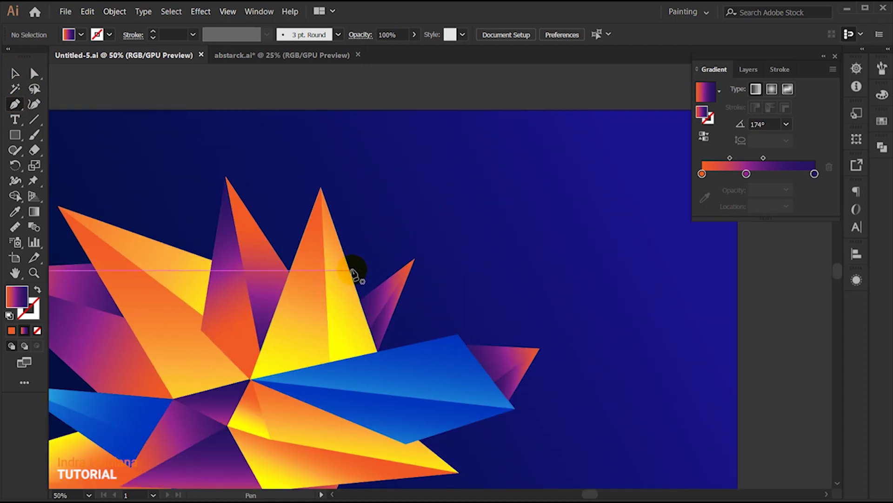
pyautogui.click(350, 269)
pyautogui.click(380, 215)
pyautogui.click(506, 205)
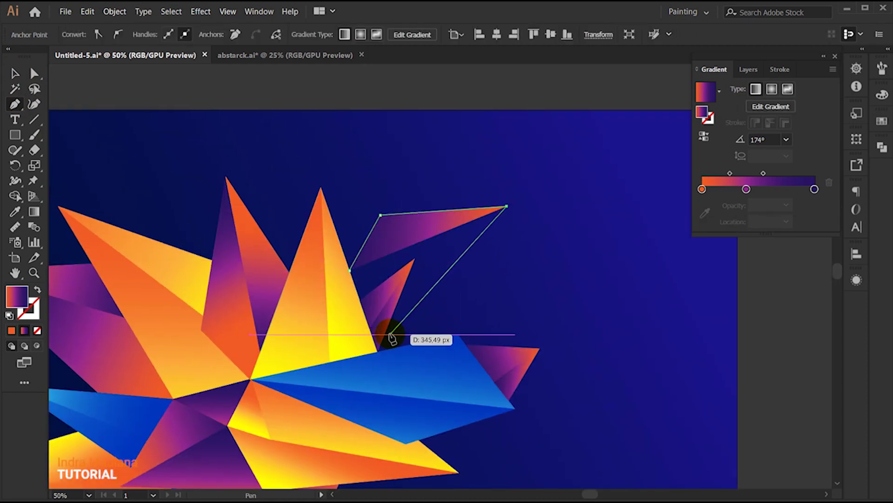
pyautogui.click(372, 333)
pyautogui.rightClick(428, 224)
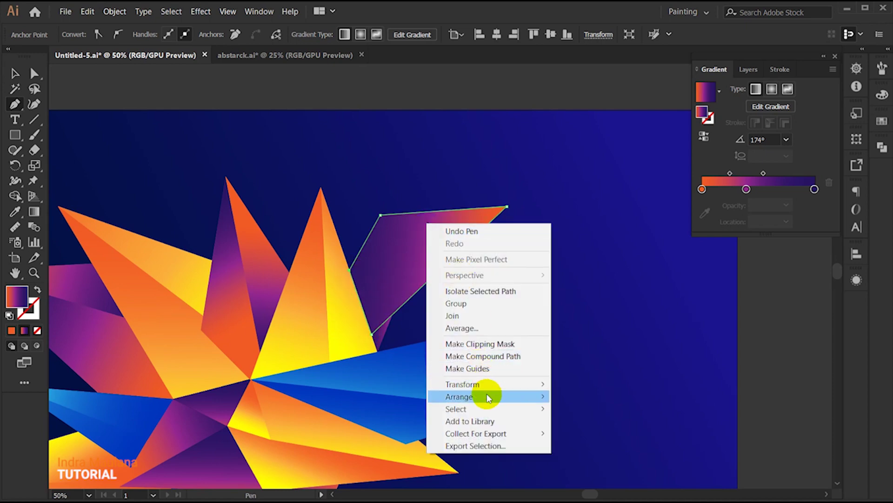
pyautogui.click(579, 431)
# - Fill the new shard with the blue gradient, re-angled horizontally across it
pyautogui.click(15, 212)
pyautogui.click(412, 329)
pyautogui.press('g')
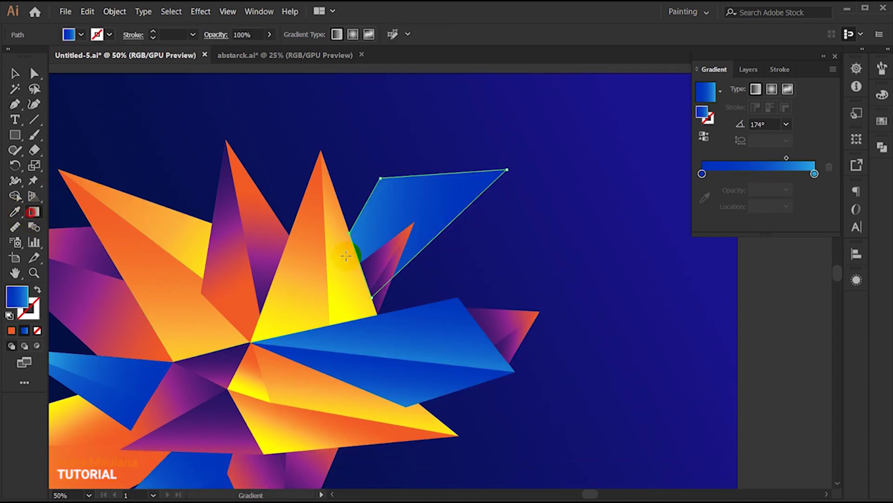
pyautogui.moveTo(372, 189); pyautogui.dragTo(467, 195)
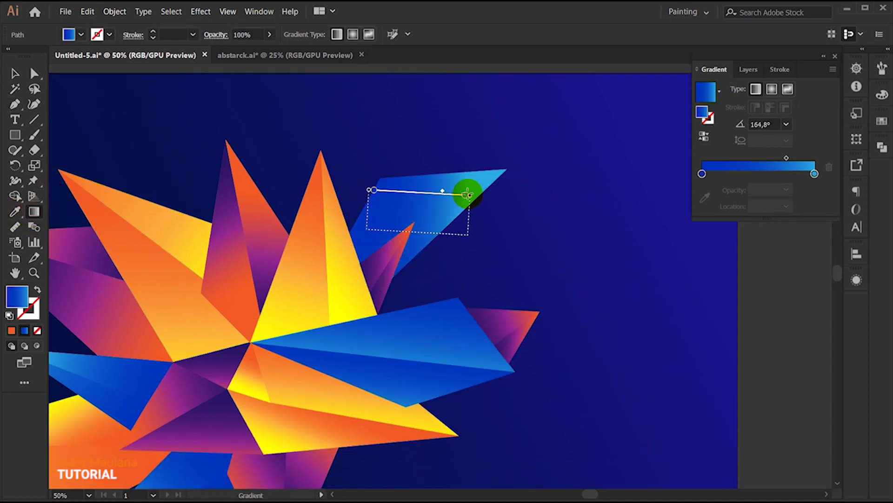
pyautogui.click(149, 124)
# - Draw a second blue shard behind the orange triangle with its gradient angled diagonally
pyautogui.press('p')
pyautogui.click(507, 171)
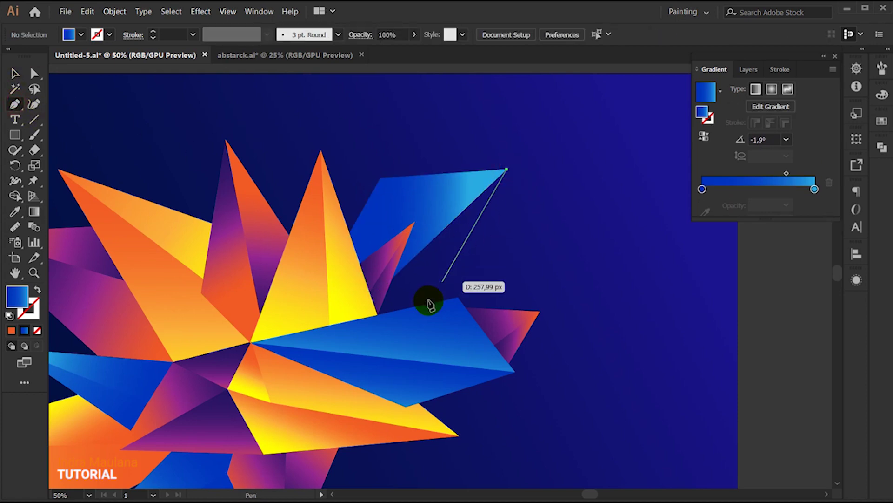
pyautogui.click(377, 315)
pyautogui.click(377, 236)
pyautogui.click(507, 170)
pyautogui.rightClick(488, 153)
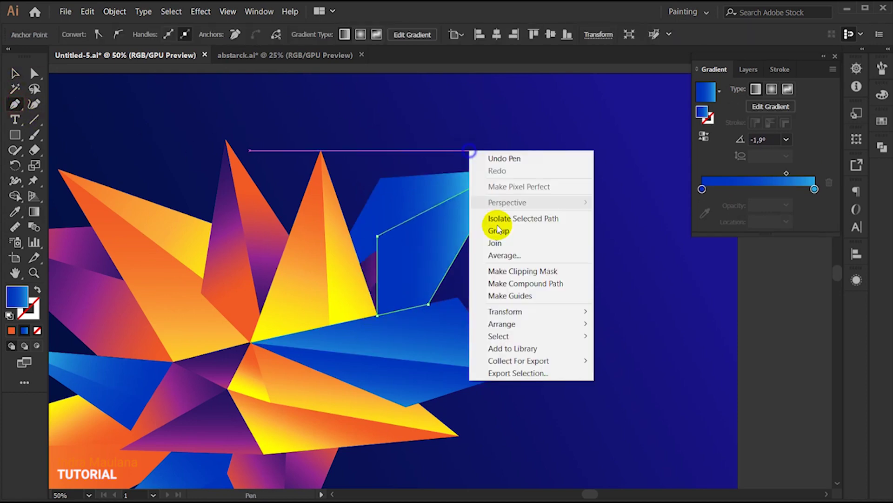
pyautogui.click(623, 353)
pyautogui.press('g')
pyautogui.moveTo(387, 287); pyautogui.dragTo(484, 184)
# - Group the selected shapes, clear the selection and zoom out to the whole artboard
pyautogui.press('v')
pyautogui.rightClick(471, 193)
pyautogui.click(500, 261)
pyautogui.rightClick(463, 190)
pyautogui.press('Escape')
pyautogui.hotkey('ctrl', 'shift', 'a')
pyautogui.hotkey('ctrl', '-')
pyautogui.hotkey('ctrl', '-')
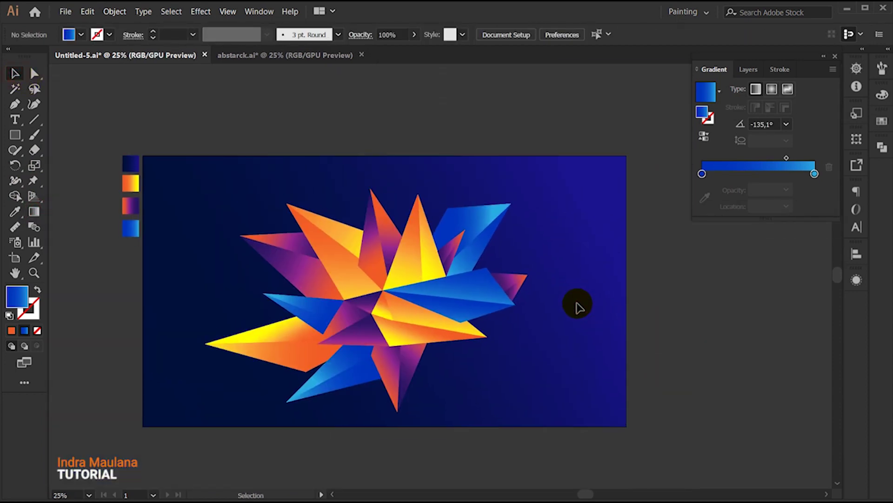
# - Reshape the orange shard by pulling its tip downward and moving another corner right
pyautogui.keyDown('alt'); pyautogui.scroll(1, 548, 341); pyautogui.keyUp('alt')
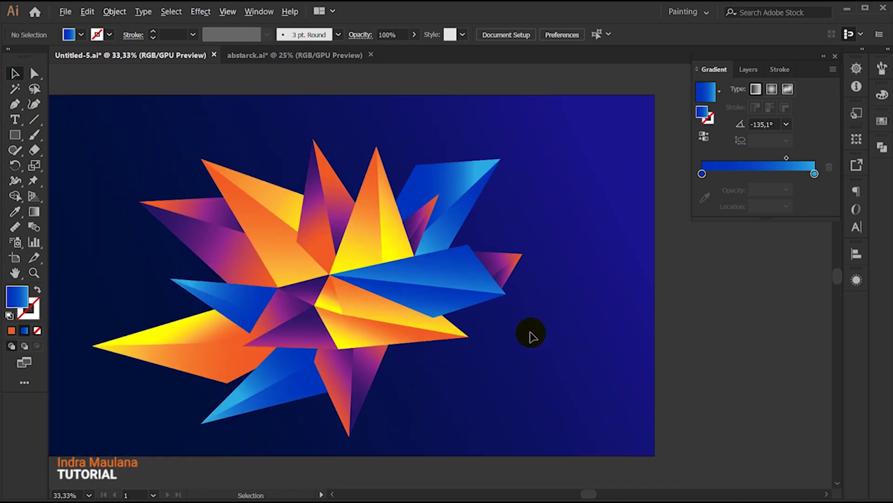
pyautogui.keyDown('alt'); pyautogui.scroll(1, 395, 273); pyautogui.keyUp('alt')
pyautogui.moveTo(502, 368)
pyautogui.mouseDown()
pyautogui.moveTo(497, 400)
pyautogui.moveTo(538, 404)
pyautogui.mouseUp()
pyautogui.moveTo(387, 275)
pyautogui.mouseDown()
pyautogui.moveTo(453, 278)
pyautogui.moveTo(443, 281)
pyautogui.mouseUp()
pyautogui.click(563, 400)
# - Select all the star's shapes, group them, shrink the group to about 82% and recentre it
pyautogui.keyDown('alt'); pyautogui.scroll(-2, 577, 417); pyautogui.keyUp('alt')
pyautogui.moveTo(595, 419); pyautogui.dragTo(550, 386)
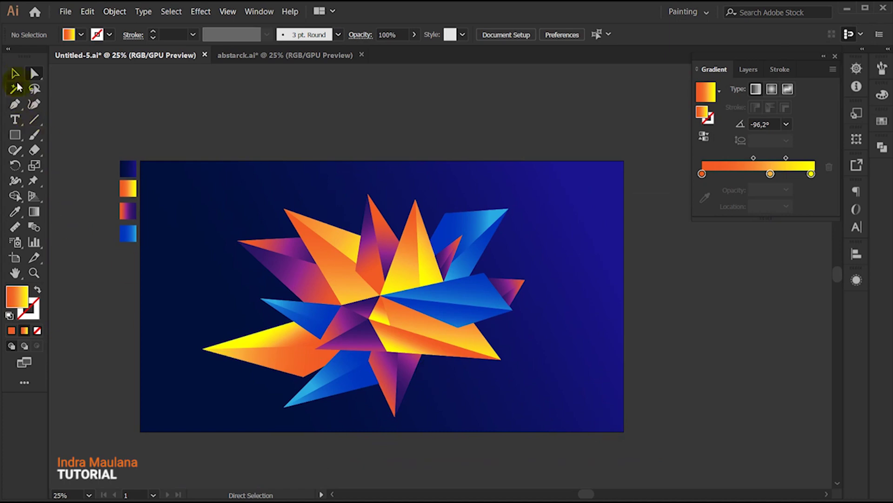
pyautogui.moveTo(263, 226); pyautogui.dragTo(250, 217)
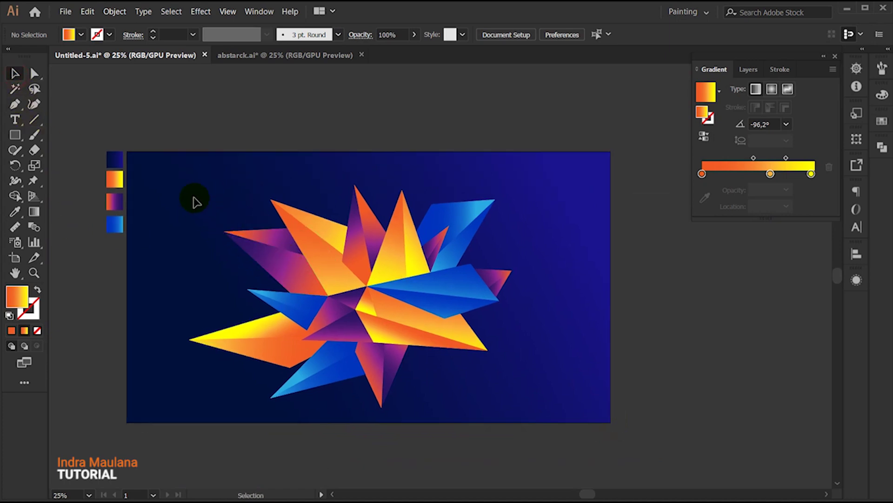
pyautogui.moveTo(546, 355); pyautogui.dragTo(559, 399)
pyautogui.moveTo(375, 266); pyautogui.dragTo(393, 235)
pyautogui.rightClick(392, 229)
pyautogui.click(431, 300)
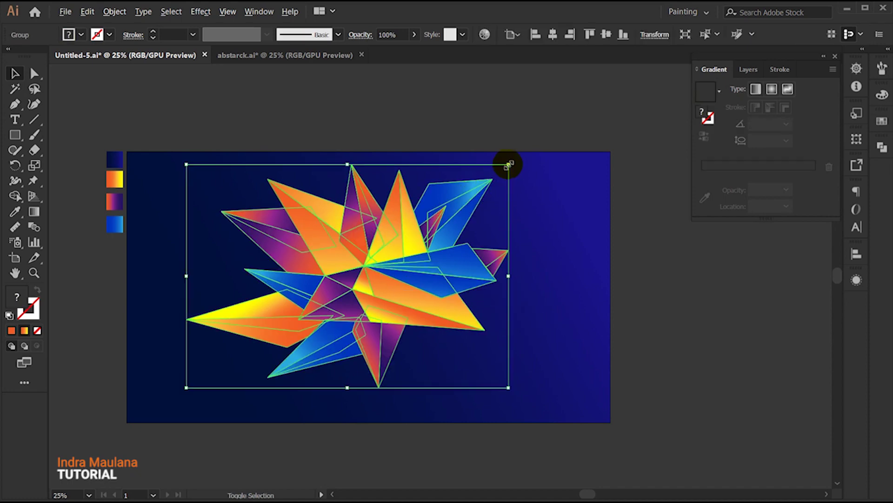
pyautogui.moveTo(509, 163); pyautogui.dragTo(479, 184)
pyautogui.moveTo(414, 277)
pyautogui.mouseDown()
pyautogui.moveTo(422, 305)
pyautogui.moveTo(414, 294)
pyautogui.mouseUp()
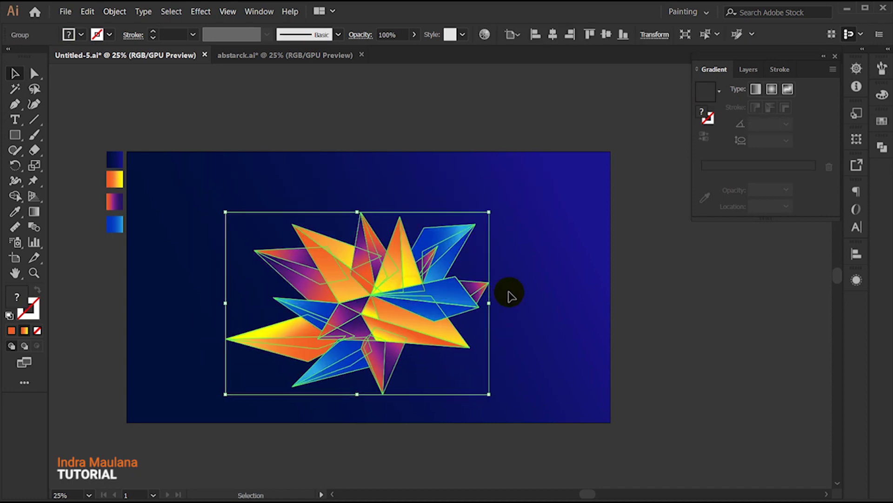
pyautogui.click(560, 302)
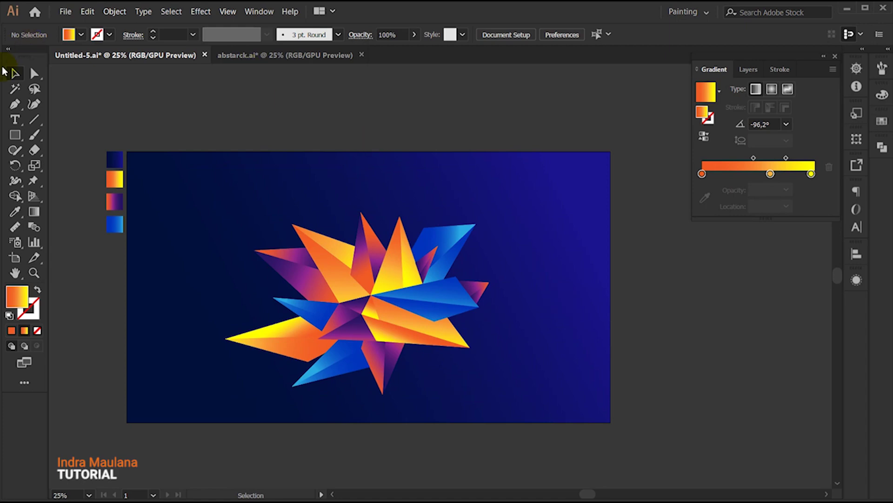
pyautogui.scroll(2, 285, 246)
# - Draw a triangle on the left purple shard's tip and fill it with the White, Black gradient preset
pyautogui.scroll(1, 295, 247)
pyautogui.scroll(1, 319, 320)
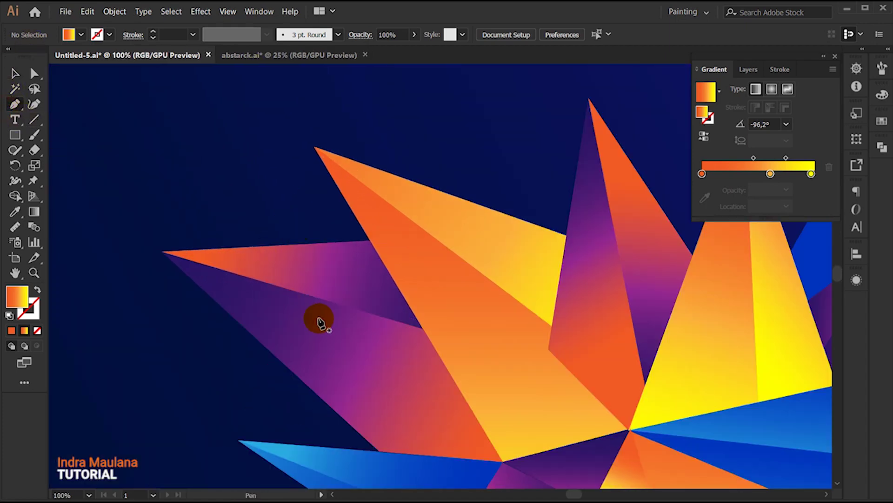
pyautogui.click(329, 301)
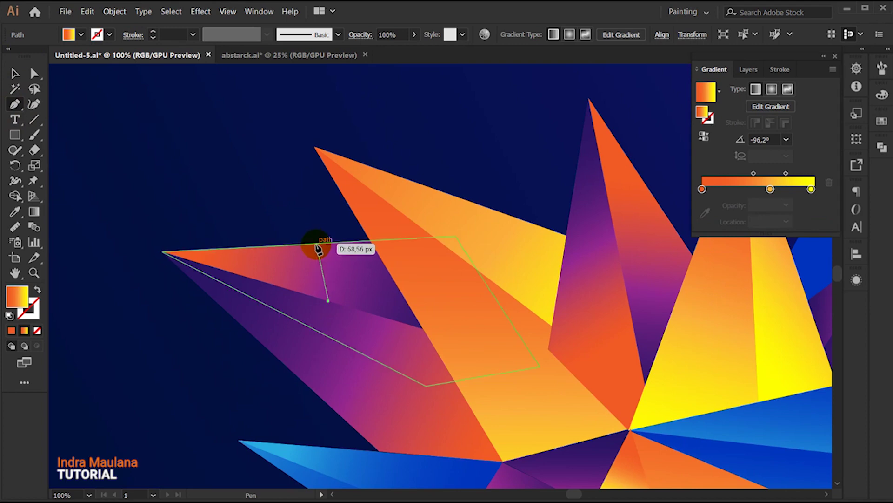
pyautogui.click(161, 251)
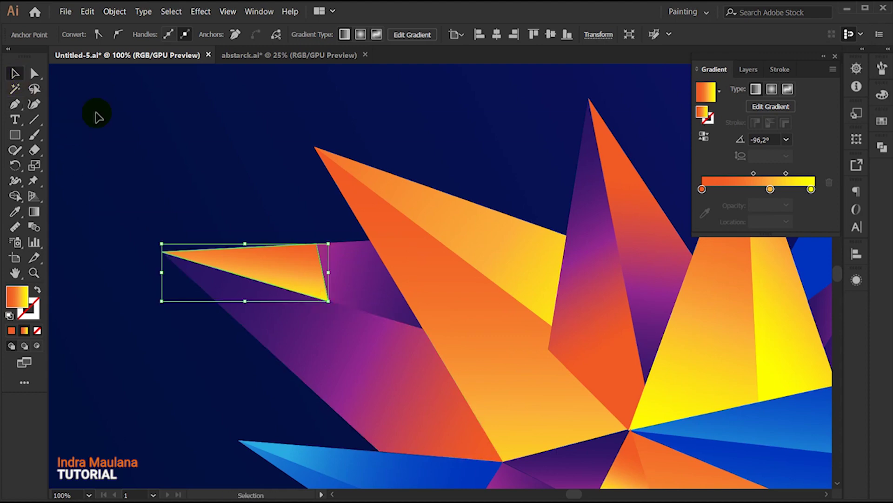
pyautogui.click(153, 186)
pyautogui.click(283, 258)
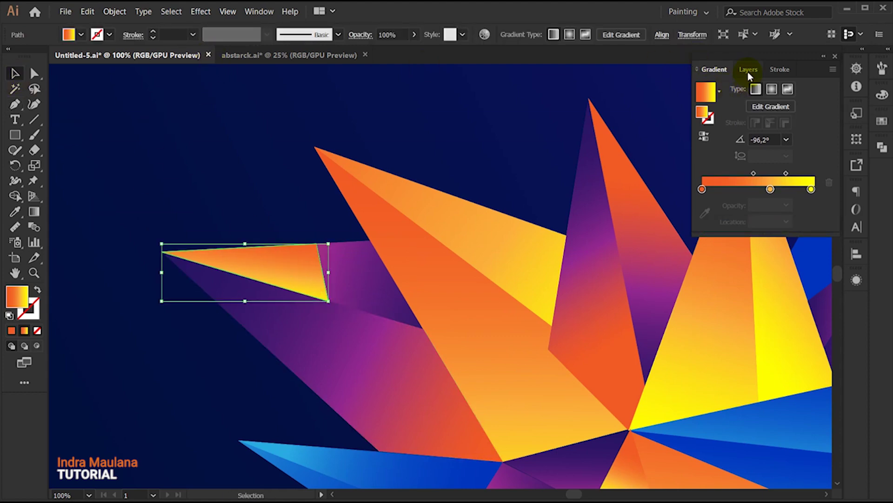
pyautogui.click(724, 94)
pyautogui.click(653, 120)
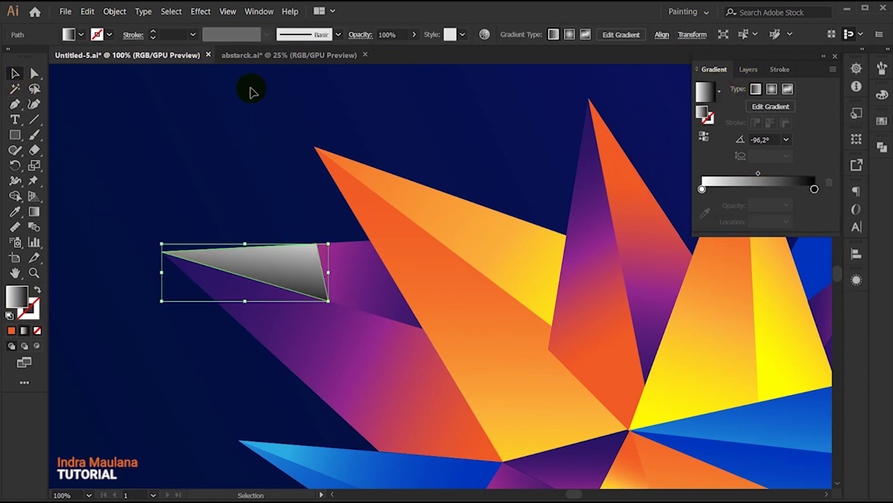
# - Set the triangle's blend mode to Screen and re-angle its highlight gradient
pyautogui.click(353, 36)
pyautogui.click(261, 56)
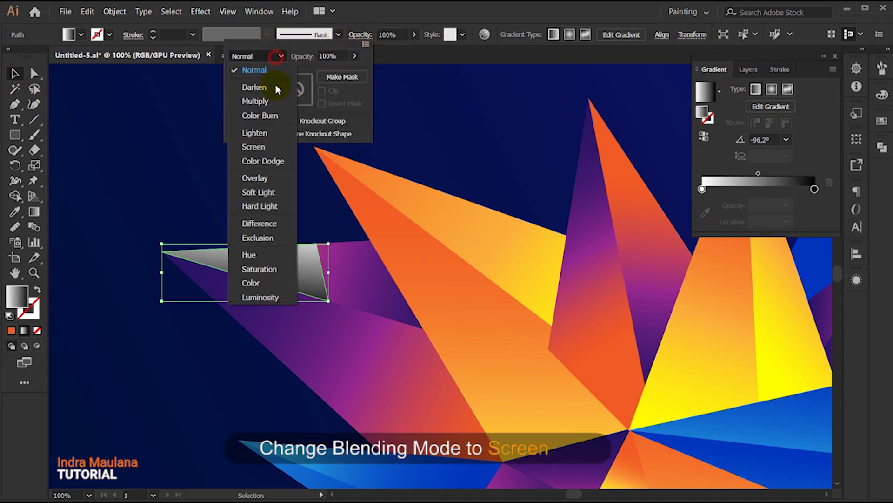
pyautogui.click(254, 99)
pyautogui.click(251, 57)
pyautogui.click(260, 147)
pyautogui.click(8, 195)
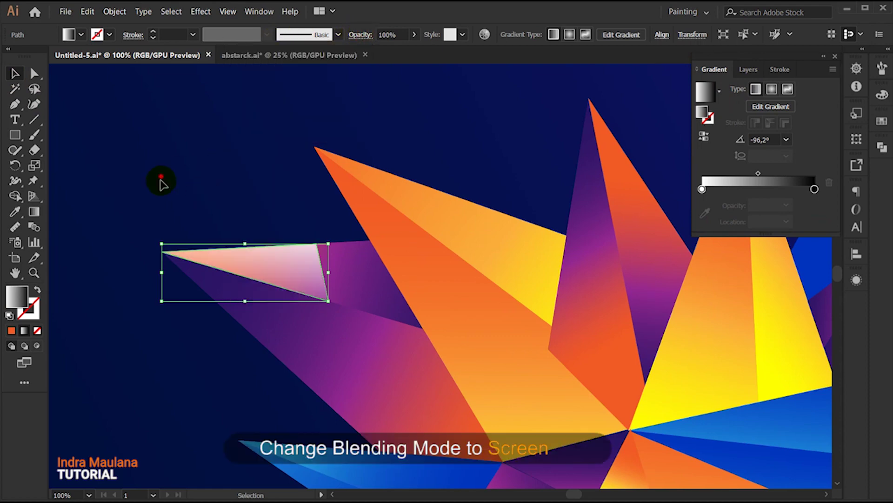
pyautogui.moveTo(106, 192); pyautogui.dragTo(335, 289)
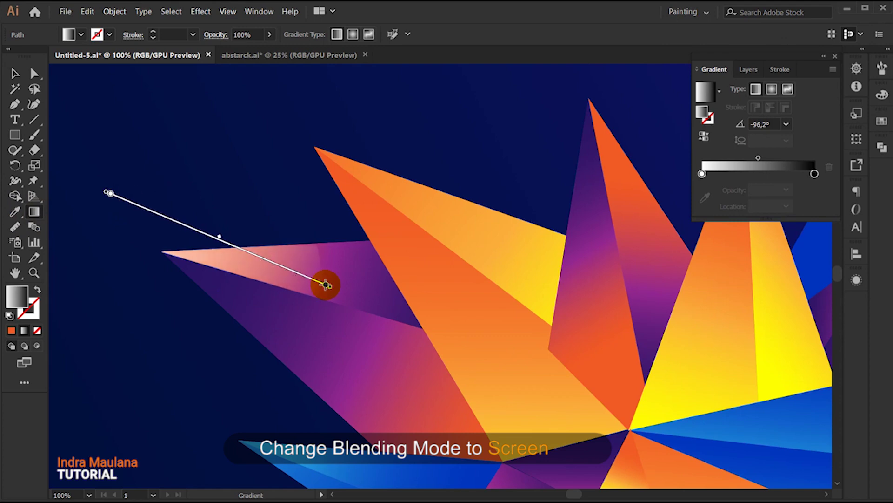
# - Lower the highlight triangle's opacity to 54%
pyautogui.click(15, 74)
pyautogui.click(270, 253)
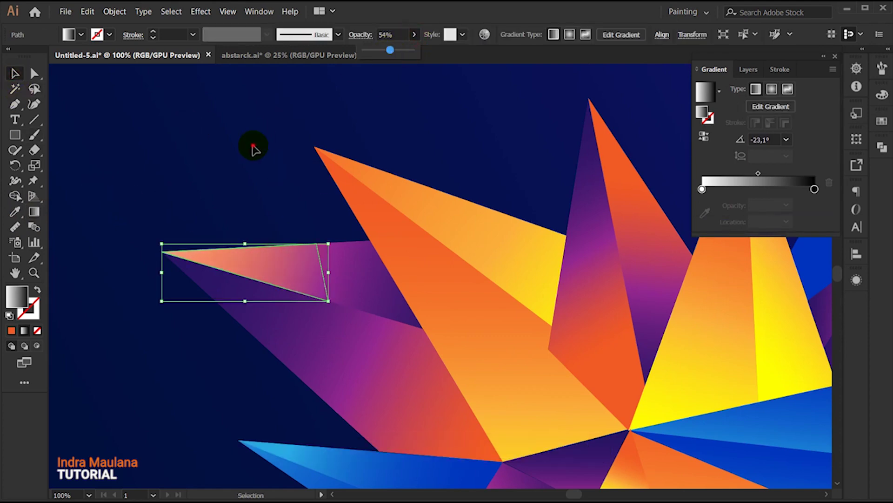
pyautogui.click(192, 181)
pyautogui.keyDown('alt'); pyautogui.scroll(-1, 133, 195); pyautogui.keyUp('alt')
pyautogui.scroll(-1, 140, 200)
pyautogui.click(155, 204)
# - Redraw the highlight gradient's direction across the triangle to about -28.5°
pyautogui.press('g')
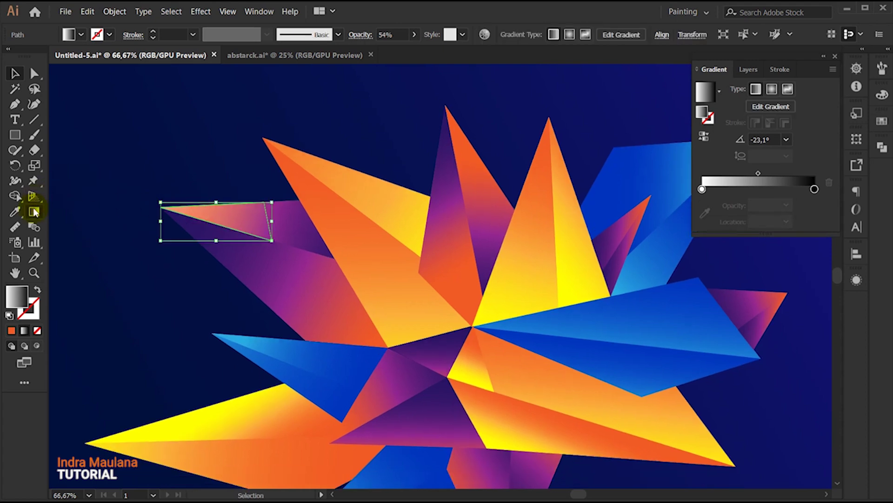
pyautogui.moveTo(173, 167); pyautogui.dragTo(280, 236)
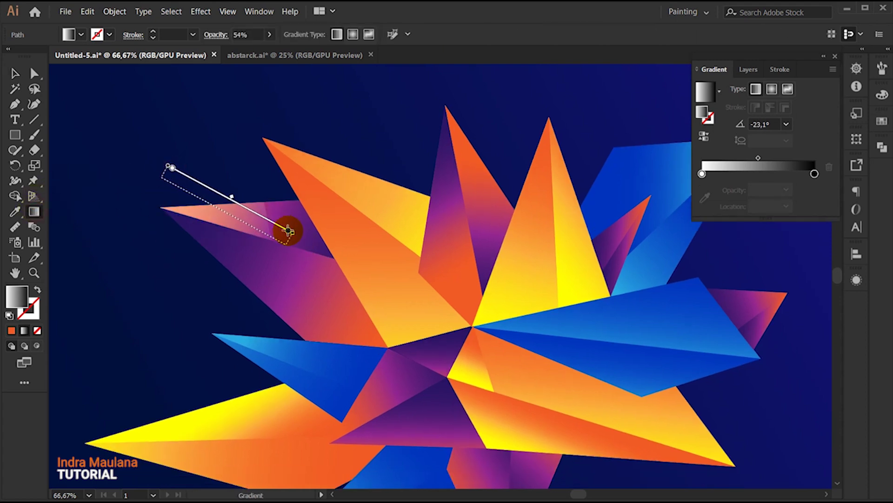
pyautogui.click(166, 305)
pyautogui.keyDown('alt'); pyautogui.scroll(-1, 155, 233); pyautogui.keyUp('alt')
pyautogui.keyDown('alt'); pyautogui.scroll(1, 149, 266); pyautogui.keyUp('alt')
pyautogui.moveTo(150, 266); pyautogui.dragTo(120, 230)
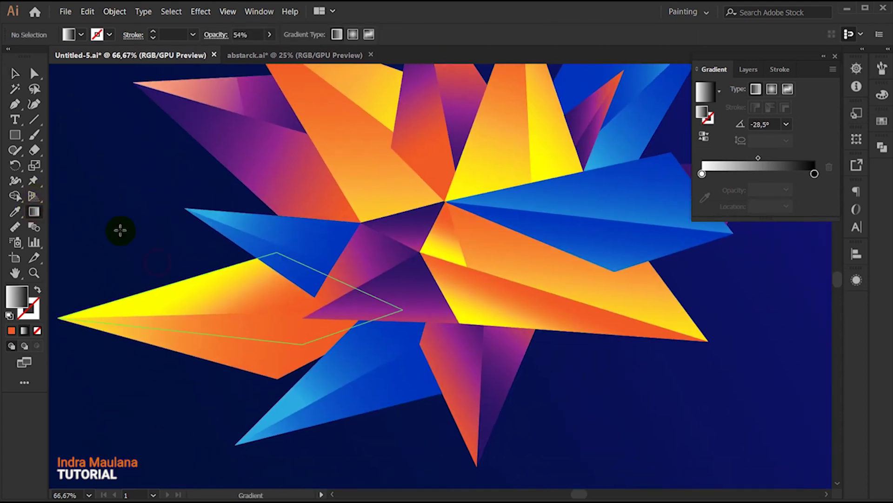
# - Pan over the artwork and place the first Pen anchor at the upper blue shard's top-left corner
pyautogui.moveTo(156, 201)
pyautogui.mouseDown()
pyautogui.moveTo(138, 231)
pyautogui.moveTo(149, 241)
pyautogui.moveTo(84, 150)
pyautogui.mouseUp()
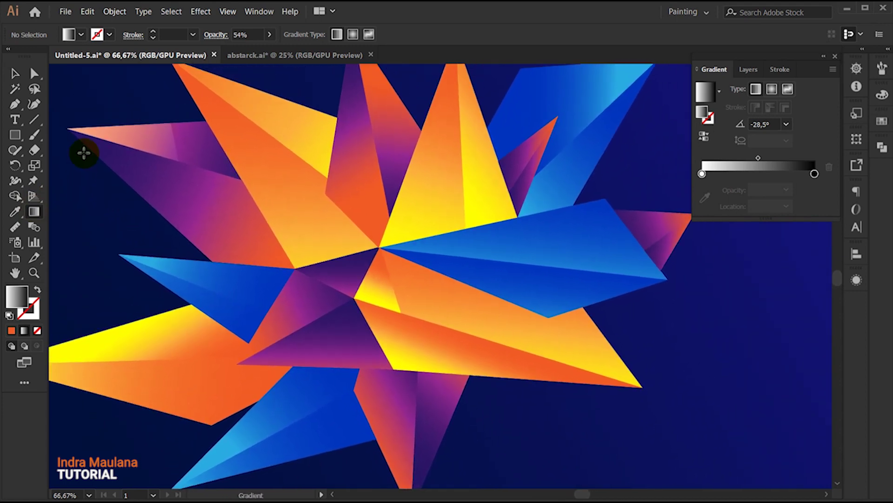
pyautogui.press('p')
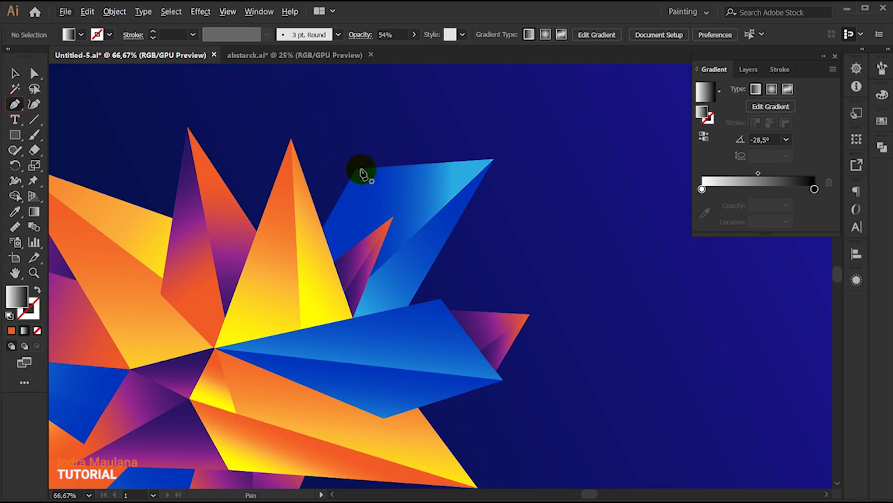
pyautogui.scroll(1, 363, 175)
pyautogui.click(354, 169)
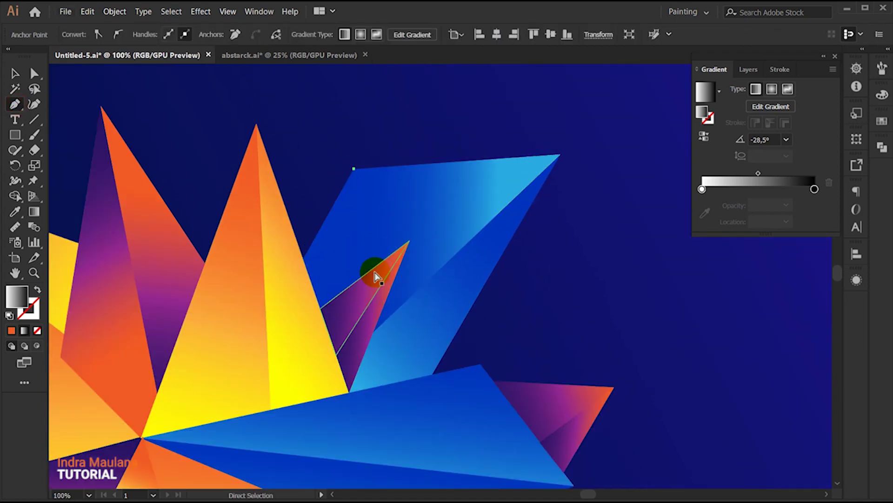
pyautogui.scroll(1, 372, 273)
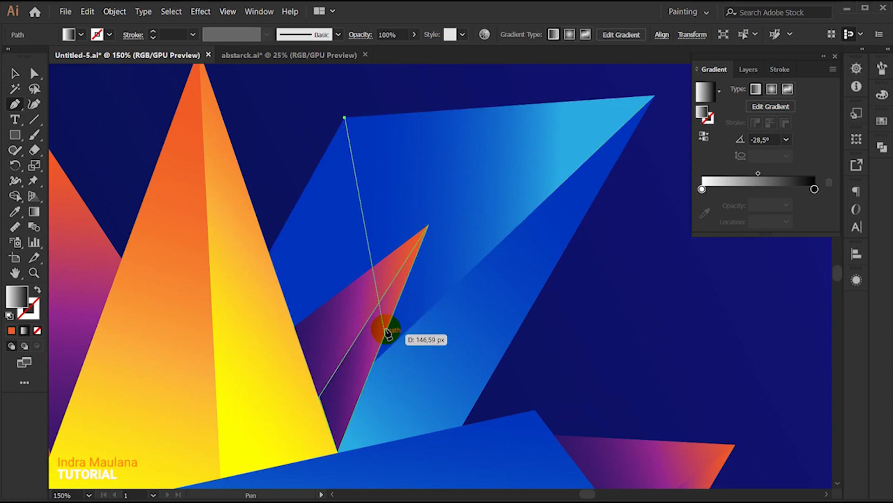
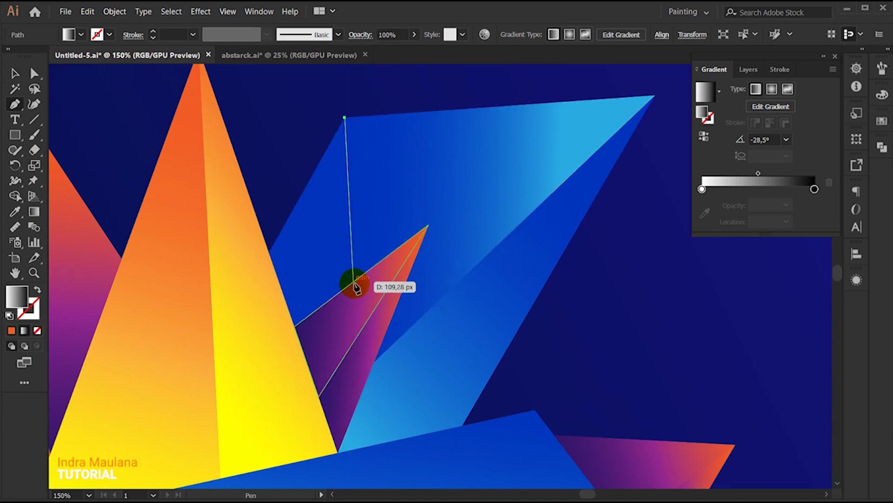
# - Trace a triangular facet over the upper-right blue shard of the starburst
pyautogui.click(353, 282)
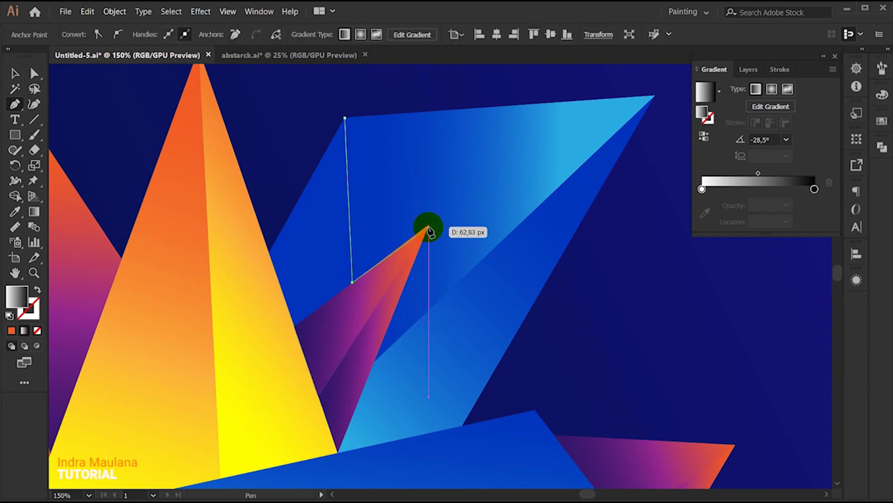
pyautogui.click(429, 226)
pyautogui.click(373, 362)
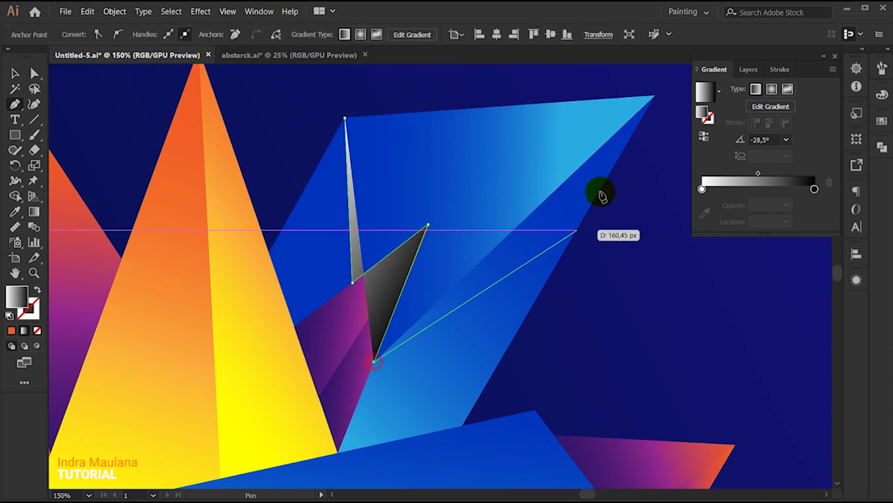
pyautogui.moveTo(618, 132); pyautogui.dragTo(573, 207)
pyautogui.click(607, 170)
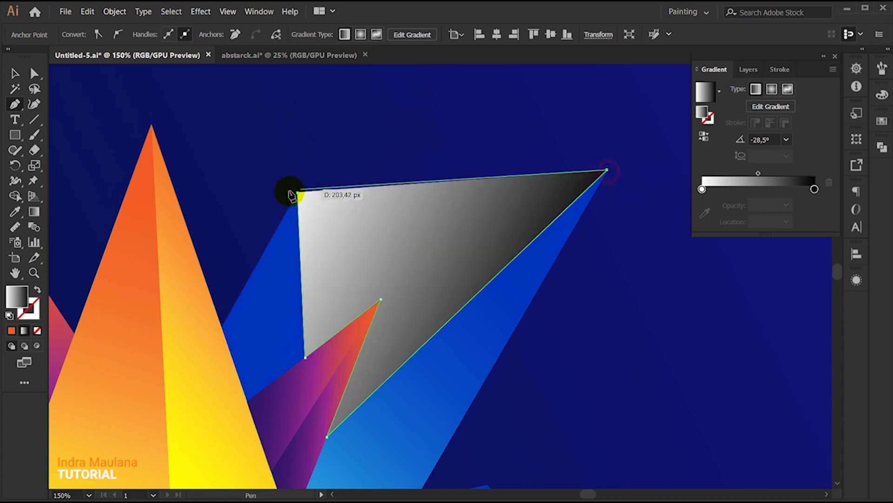
pyautogui.click(298, 192)
pyautogui.scroll(-3, 464, 192)
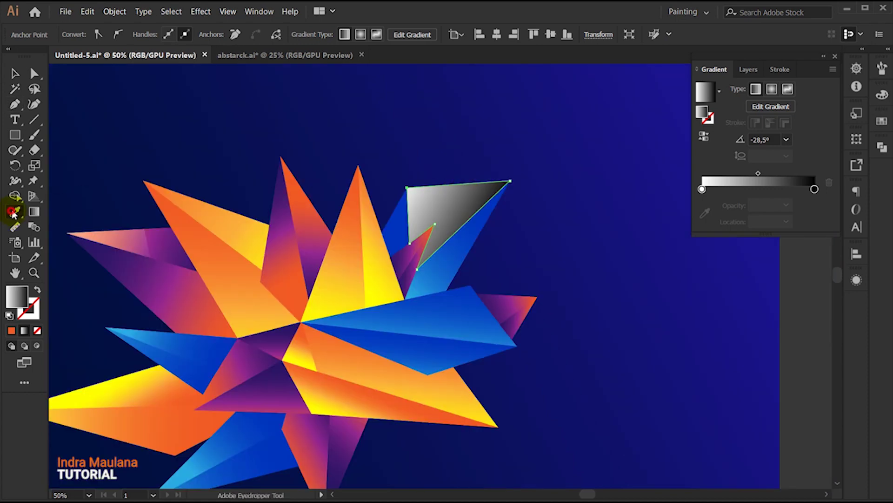
# - Give the triangle the translucent 54% gradient style and angle its gradient across it
pyautogui.click(296, 124)
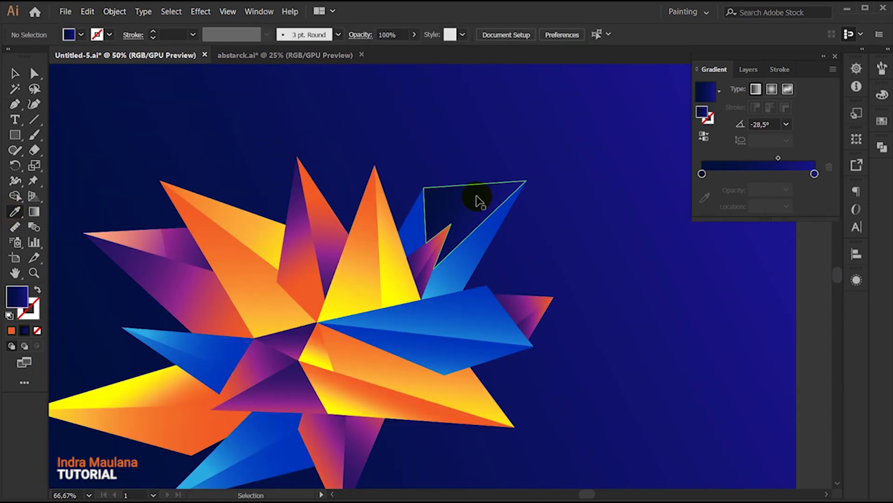
pyautogui.click(147, 226)
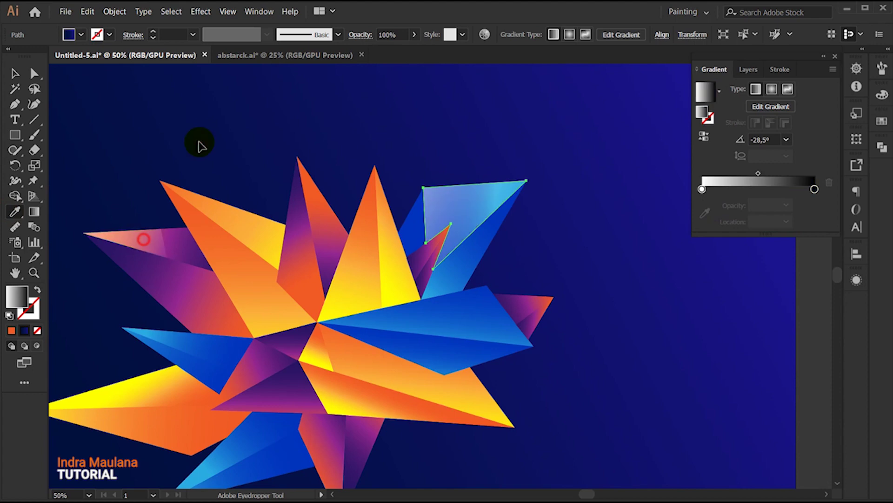
pyautogui.click(34, 211)
pyautogui.moveTo(528, 138); pyautogui.dragTo(401, 269)
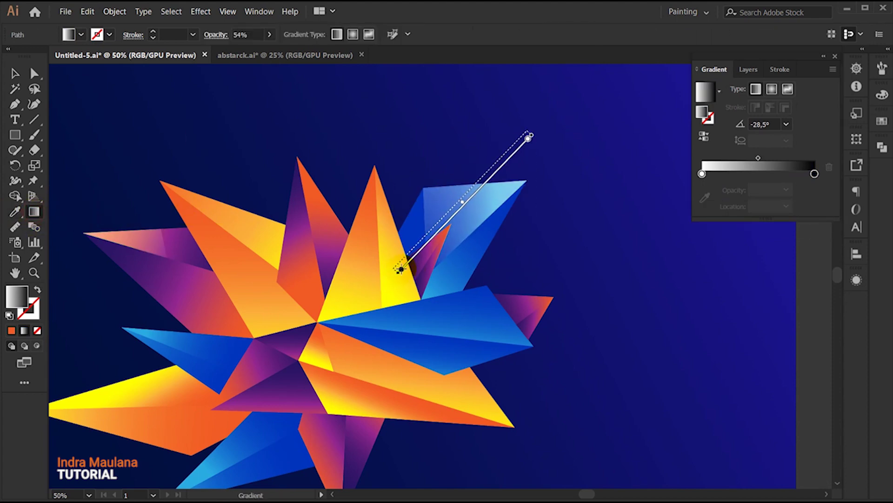
pyautogui.moveTo(564, 157); pyautogui.dragTo(412, 213)
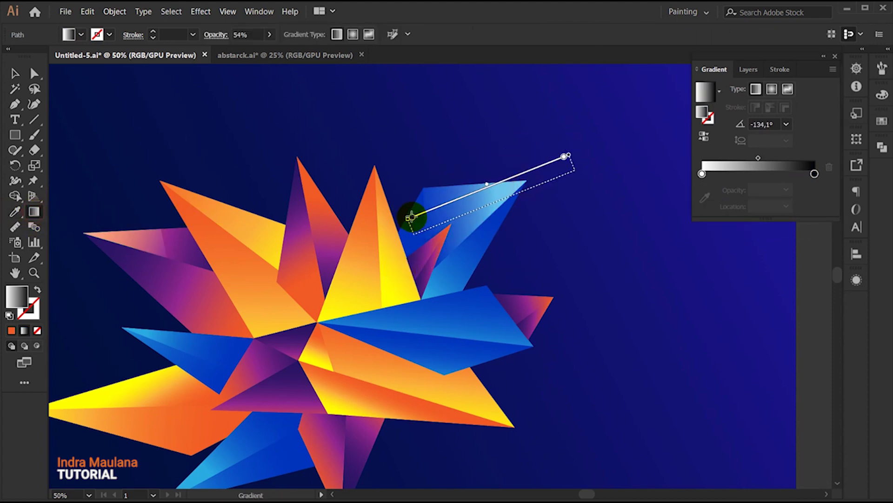
pyautogui.hotkey('ctrl', 'shift', 'a')
# - Draw a four-sided facet over the right-hand blue shard
pyautogui.moveTo(555, 200); pyautogui.dragTo(591, 162)
pyautogui.moveTo(329, 275)
pyautogui.mouseDown()
pyautogui.moveTo(267, 289)
pyautogui.moveTo(253, 268)
pyautogui.mouseUp()
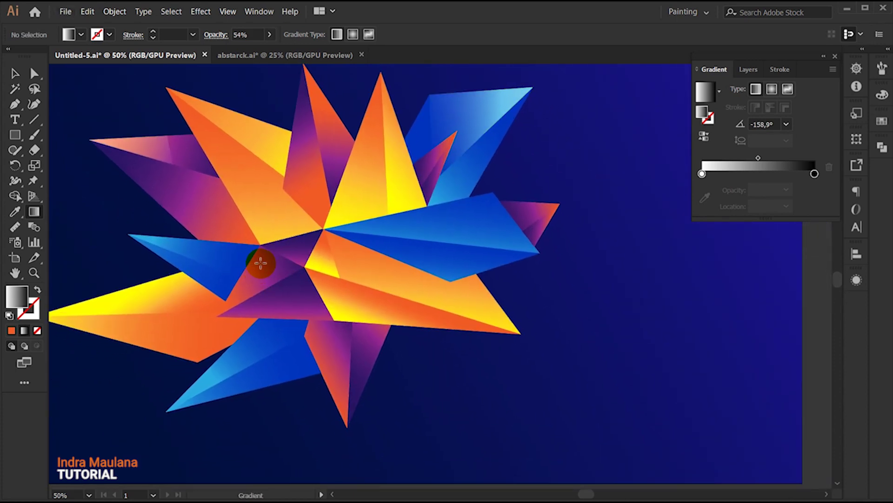
pyautogui.press('p')
pyautogui.scroll(1, 489, 245)
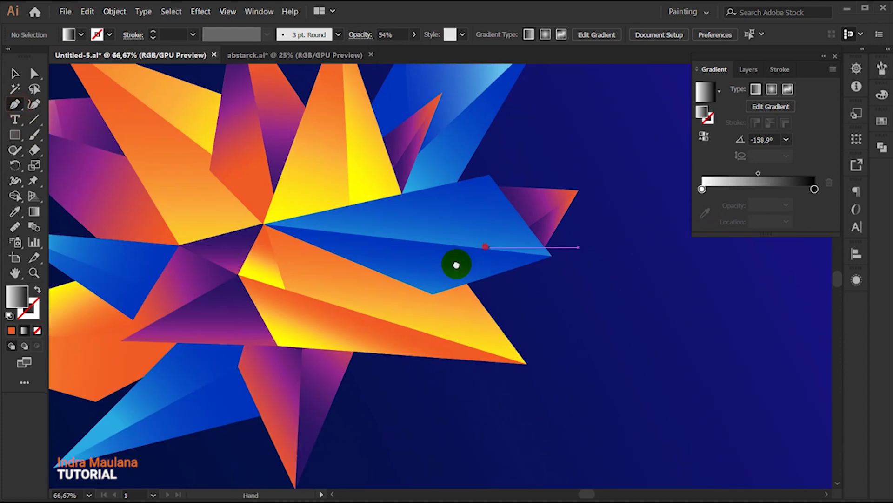
pyautogui.scroll(1, 423, 279)
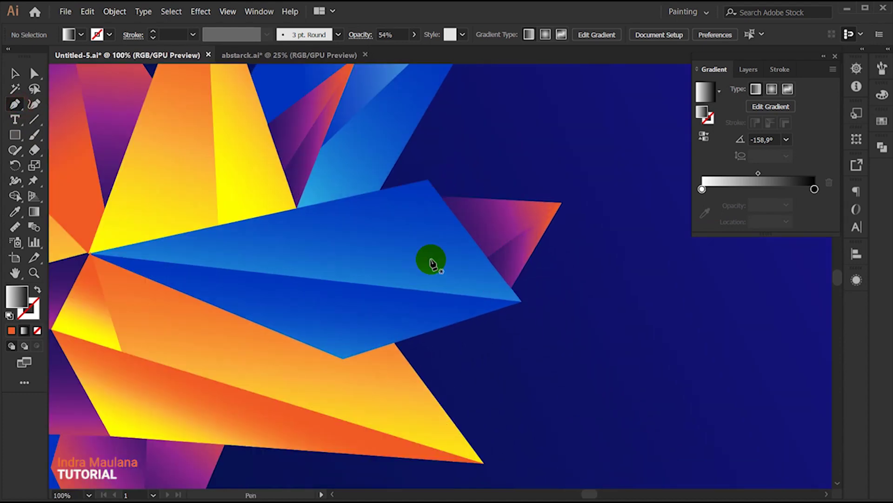
pyautogui.click(394, 188)
pyautogui.click(360, 283)
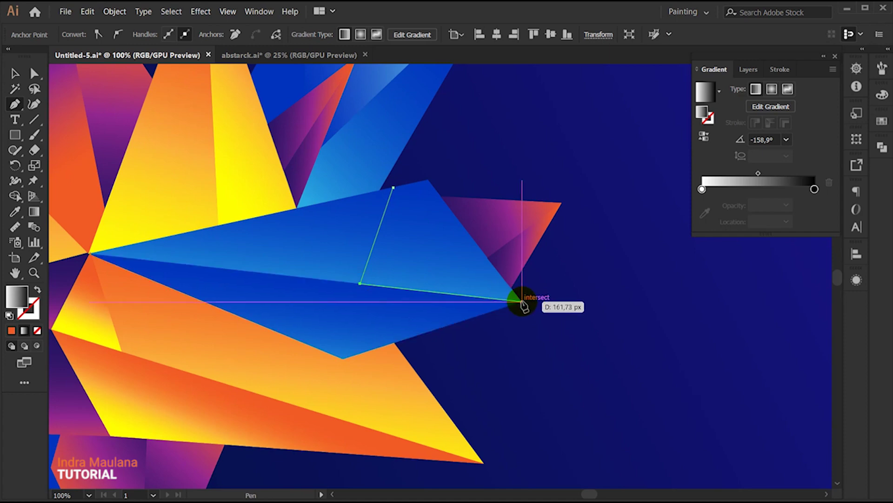
pyautogui.click(522, 302)
pyautogui.click(429, 180)
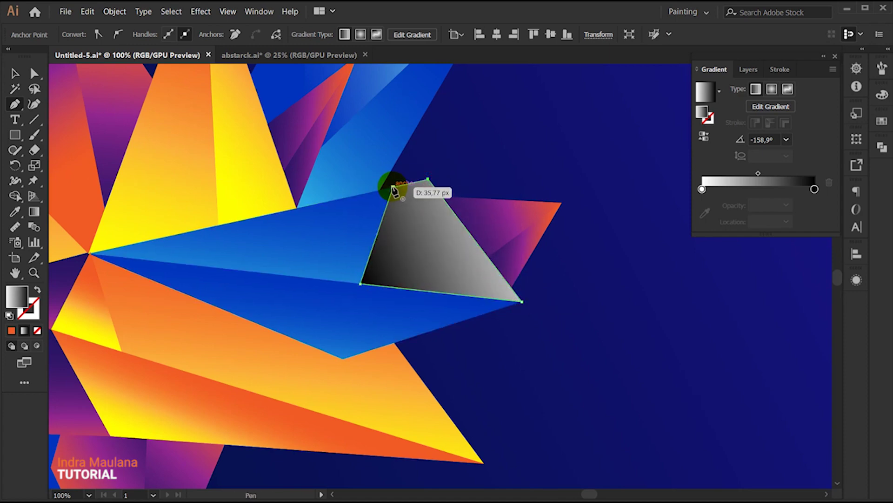
pyautogui.click(394, 188)
# - Apply the translucent gradient style to the four-sided facet and zoom out to the whole starburst
pyautogui.hotkey('ctrl', '-')
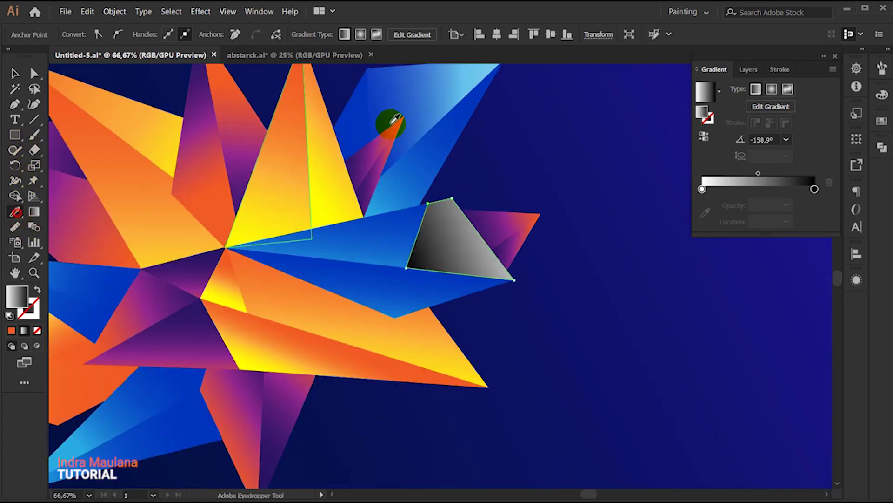
pyautogui.click(391, 123)
pyautogui.hotkey('ctrl', 'shift', 'a')
pyautogui.hotkey('ctrl', '-')
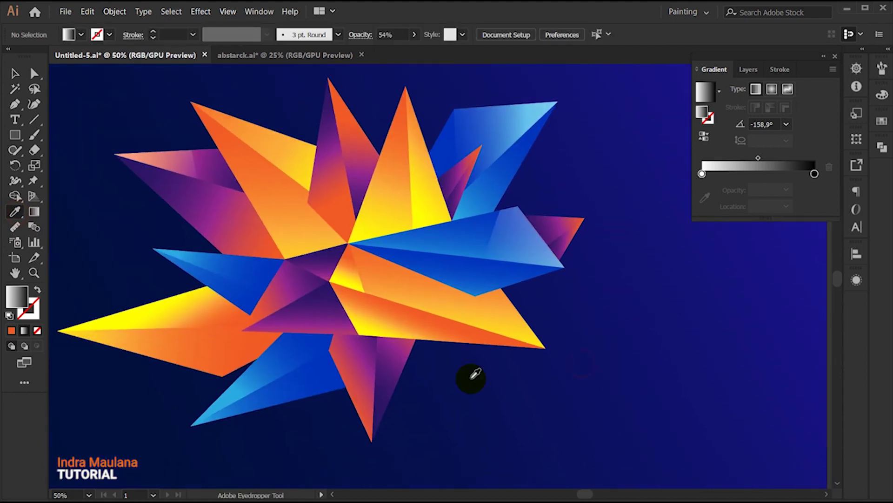
# - Draw a triangular facet on the lower-left blue shard
pyautogui.click(15, 104)
pyautogui.scroll(-3, 205, 207)
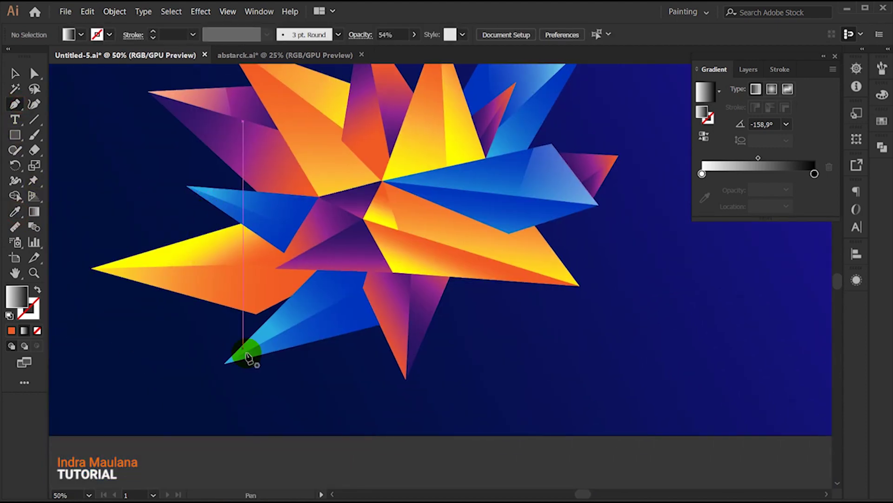
pyautogui.scroll(1, 281, 381)
pyautogui.scroll(1, 302, 376)
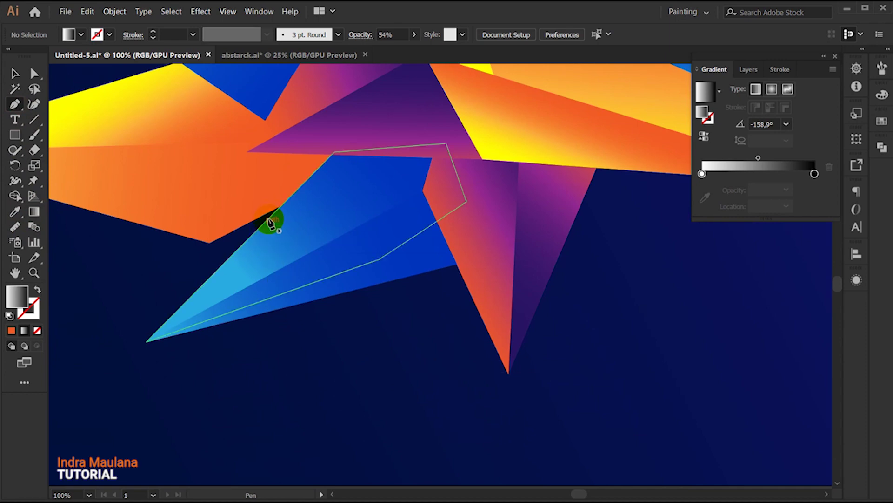
pyautogui.click(282, 204)
pyautogui.click(347, 231)
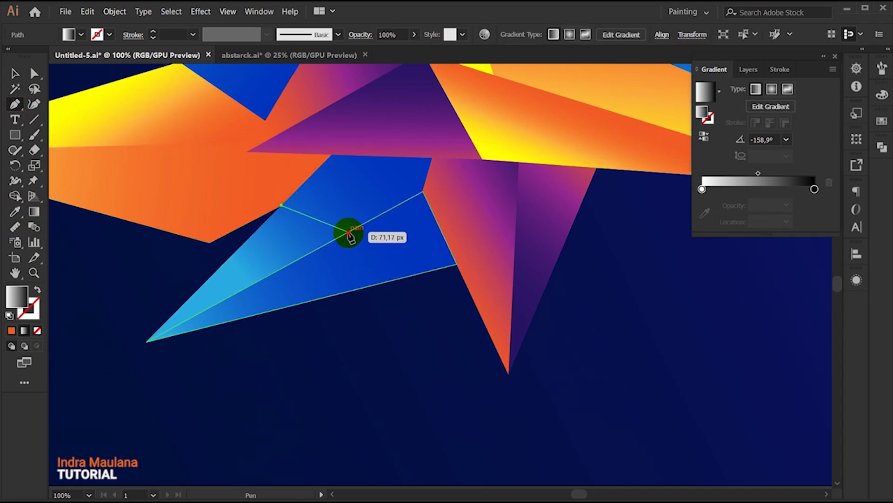
pyautogui.click(147, 342)
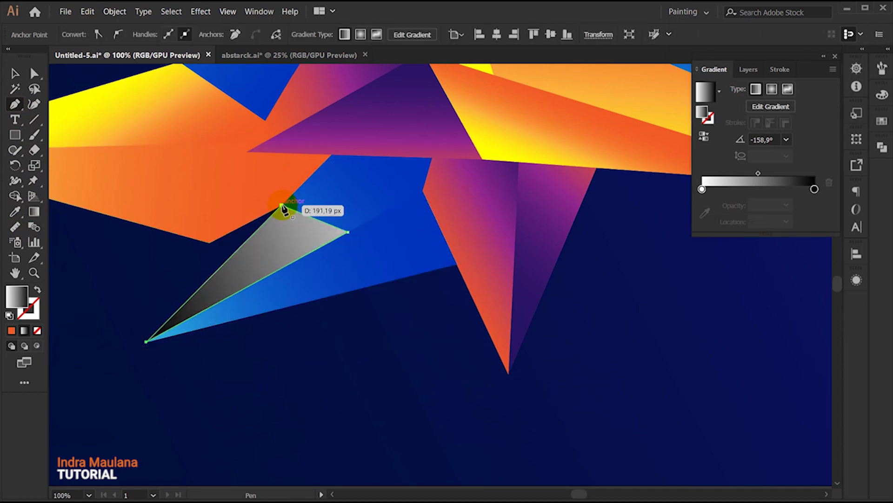
pyautogui.scroll(-1, 390, 370)
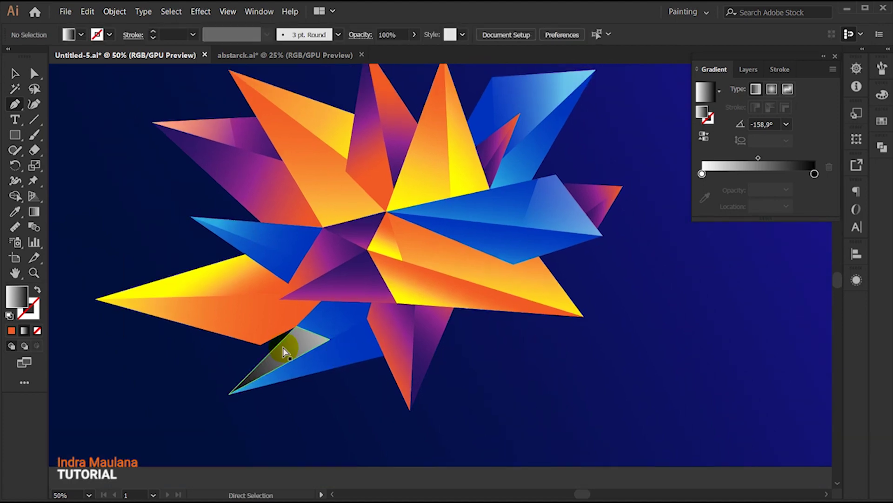
# - Copy the translucent 54% gradient onto the lower-left triangle and redirect its gradient
pyautogui.click(225, 126)
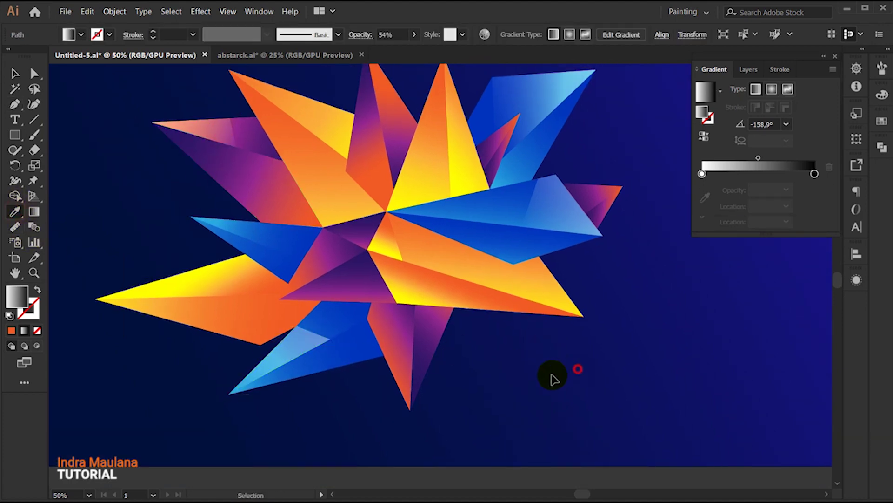
pyautogui.moveTo(495, 393); pyautogui.dragTo(479, 389)
pyautogui.click(44, 215)
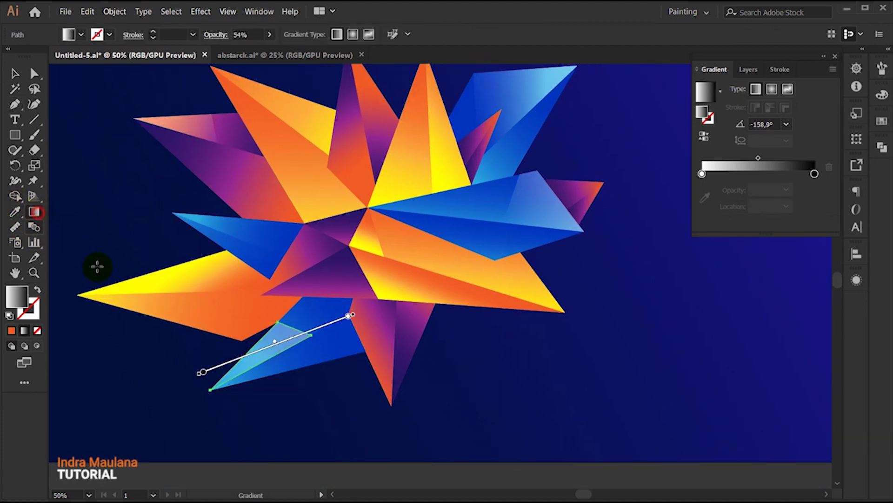
pyautogui.scroll(-3, 139, 316)
pyautogui.moveTo(162, 365); pyautogui.dragTo(315, 265)
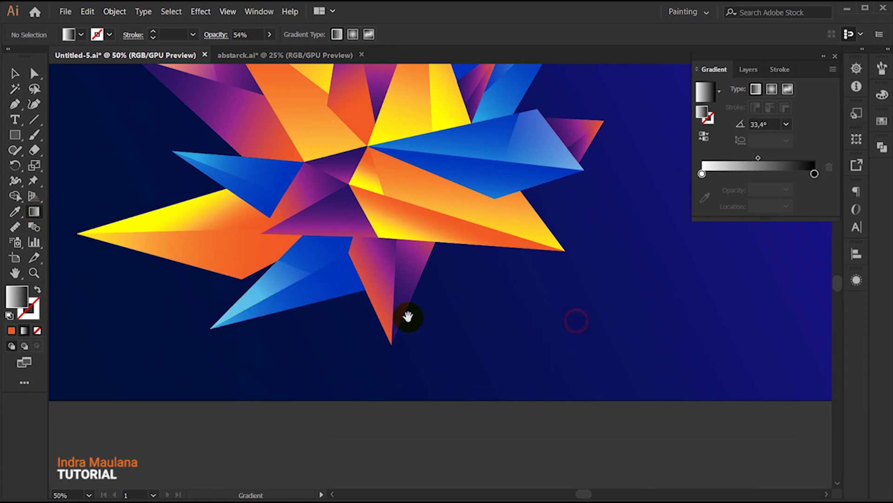
# - Draw a triangular facet down the bottom spike of the starburst
pyautogui.click(16, 106)
pyautogui.scroll(1, 395, 368)
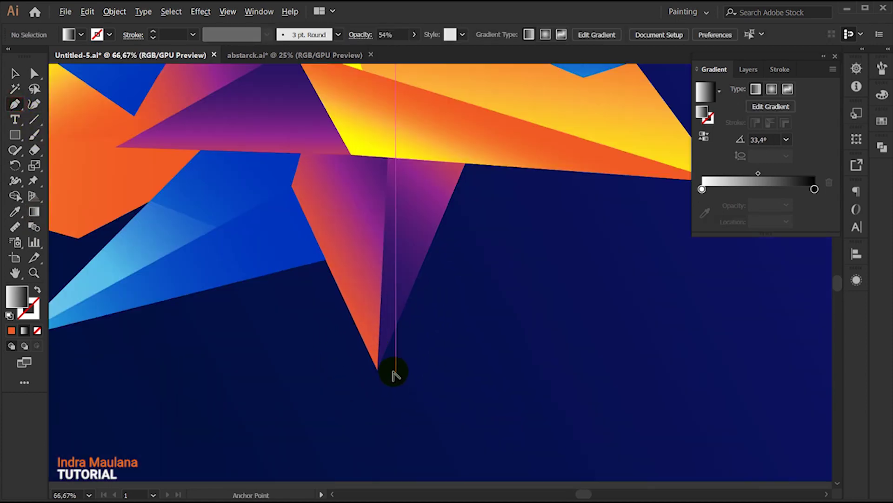
pyautogui.scroll(1, 303, 206)
pyautogui.scroll(1, 293, 272)
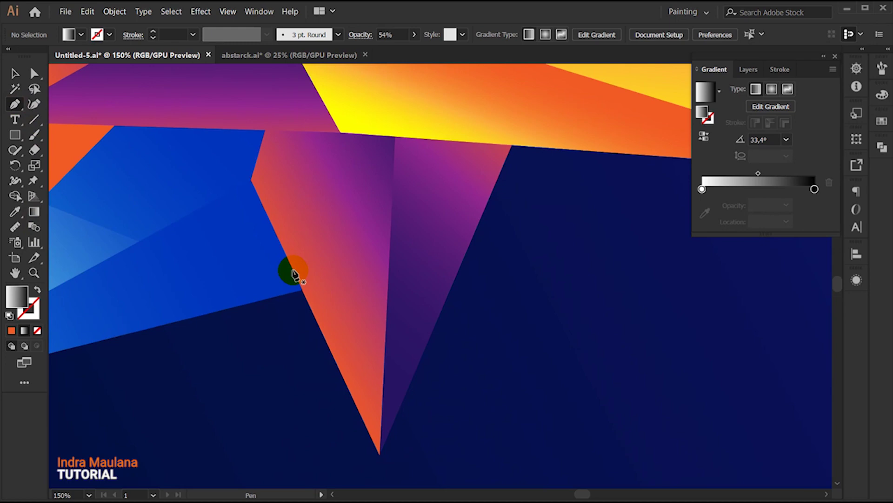
pyautogui.click(294, 269)
pyautogui.click(392, 187)
pyautogui.click(382, 451)
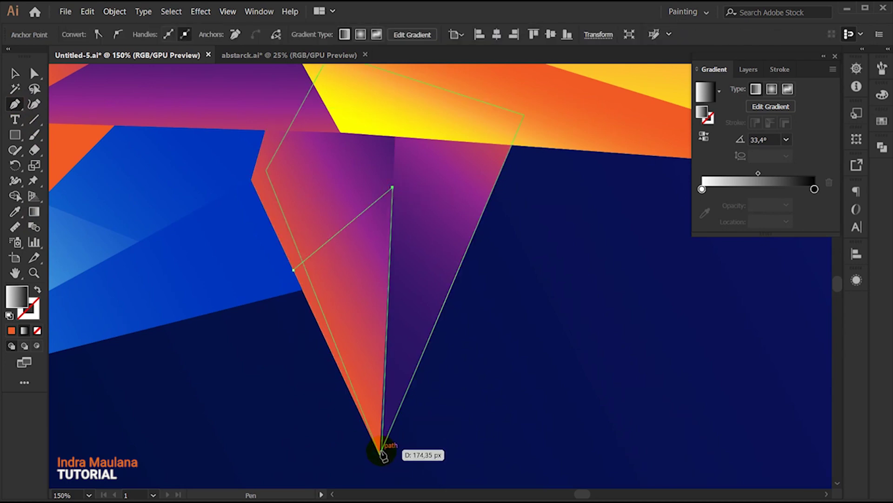
pyautogui.click(294, 270)
# - Set the bottom-spike triangle's gradient to run downward along the spike
pyautogui.scroll(-3, 482, 337)
pyautogui.scroll(-1, 482, 337)
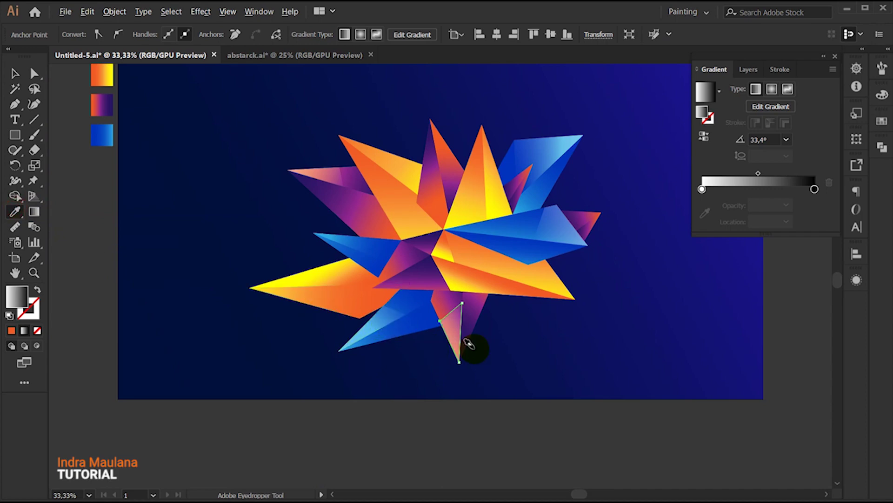
pyautogui.scroll(1, 469, 344)
pyautogui.press('g')
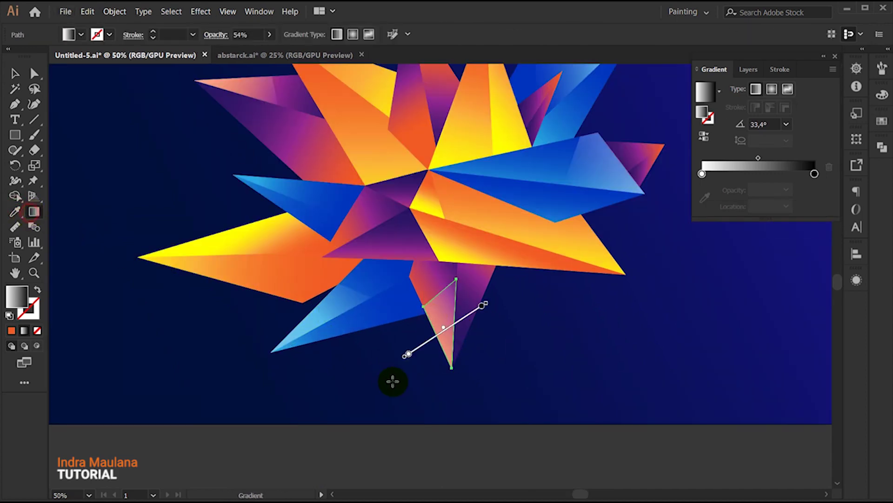
pyautogui.moveTo(427, 280); pyautogui.dragTo(468, 379)
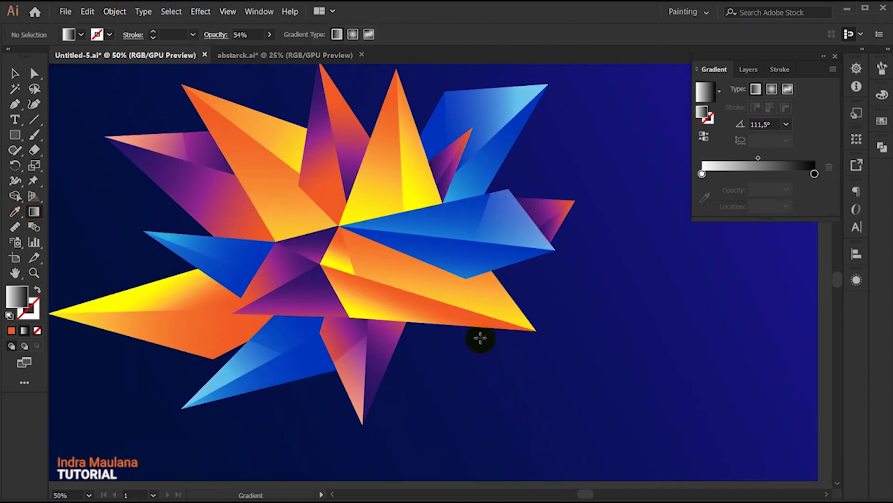
pyautogui.moveTo(593, 337); pyautogui.dragTo(504, 343)
# - Draw a triangle on the left star point, sample a neighbouring facet's gradient, and redirect it
pyautogui.click(15, 104)
pyautogui.moveTo(150, 274); pyautogui.dragTo(273, 257)
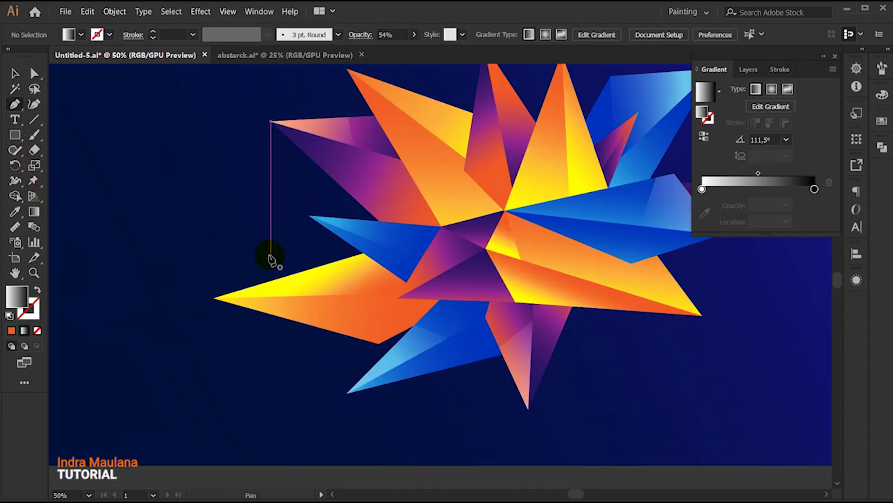
pyautogui.scroll(1, 298, 340)
pyautogui.scroll(1, 303, 333)
pyautogui.click(291, 317)
pyautogui.click(363, 266)
pyautogui.click(183, 320)
pyautogui.press('i')
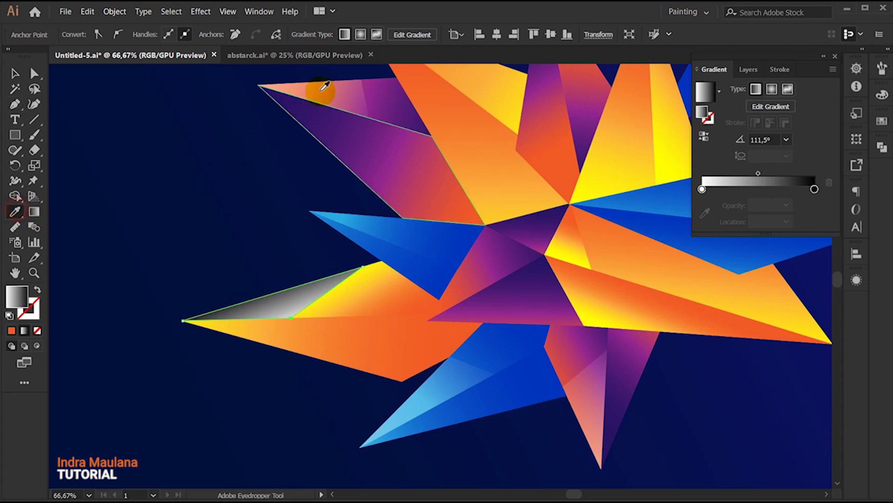
pyautogui.click(295, 96)
pyautogui.press('g')
pyautogui.moveTo(243, 313); pyautogui.dragTo(409, 379)
pyautogui.scroll(-1, 295, 405)
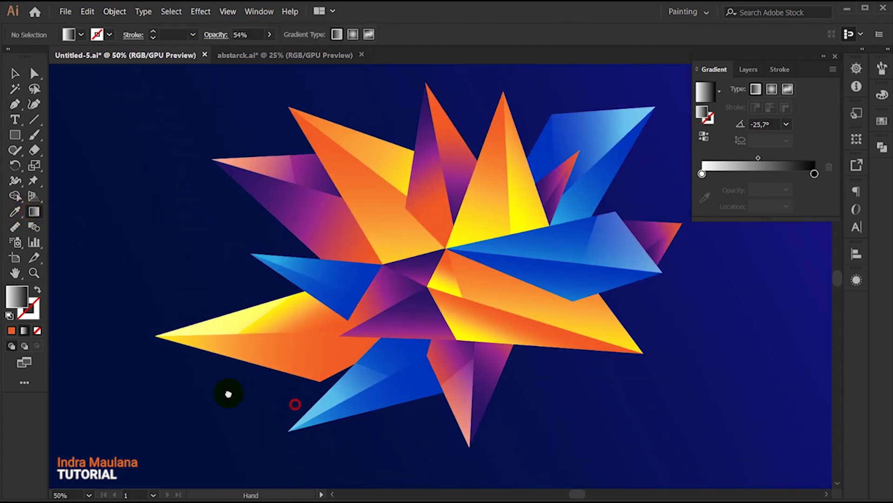
# - Draw a small triangle on the right orange point and give it a translucent facet gradient
pyautogui.click(14, 104)
pyautogui.scroll(1, 447, 267)
pyautogui.click(447, 275)
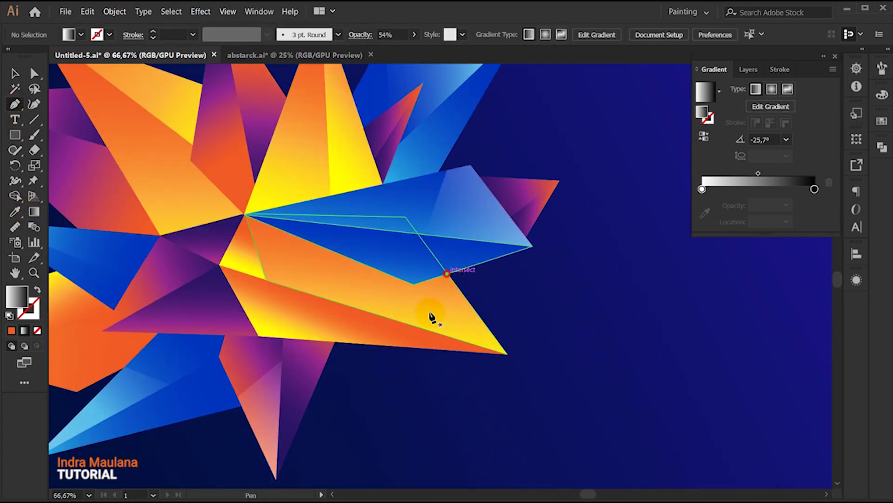
pyautogui.click(421, 327)
pyautogui.click(511, 358)
pyautogui.click(447, 275)
pyautogui.press('g')
pyautogui.moveTo(435, 278); pyautogui.dragTo(514, 350)
pyautogui.scroll(2, 485, 328)
pyautogui.click(484, 369)
pyautogui.moveTo(433, 357); pyautogui.dragTo(581, 442)
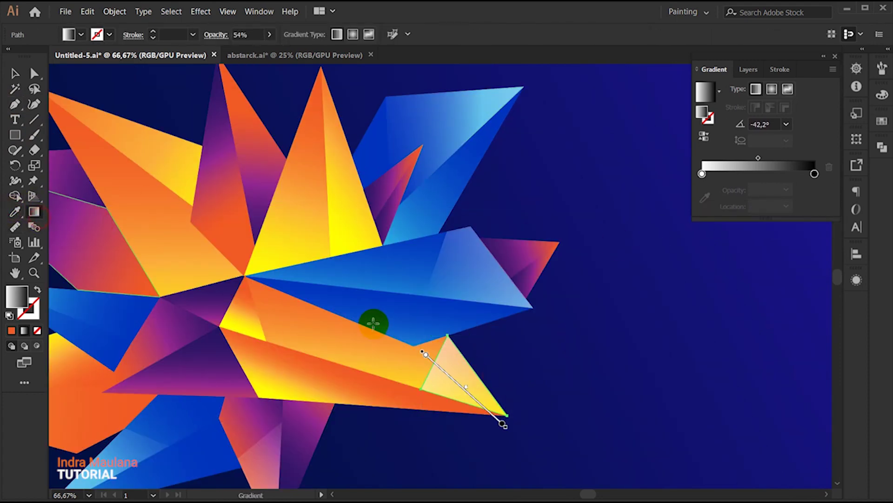
pyautogui.click(628, 368)
pyautogui.hotkey('ctrl', '-')
pyautogui.hotkey('ctrl', '-')
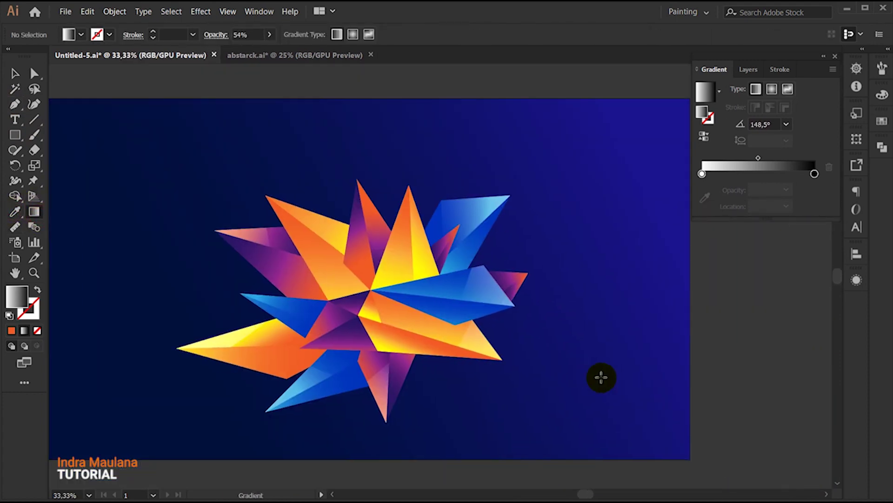
# - Add a thin gradient triangle on the upper-left tip and set its opacity to 32%
pyautogui.hotkey('ctrl', '1')
pyautogui.press('p')
pyautogui.click(239, 199)
pyautogui.moveTo(444, 291); pyautogui.dragTo(395, 226)
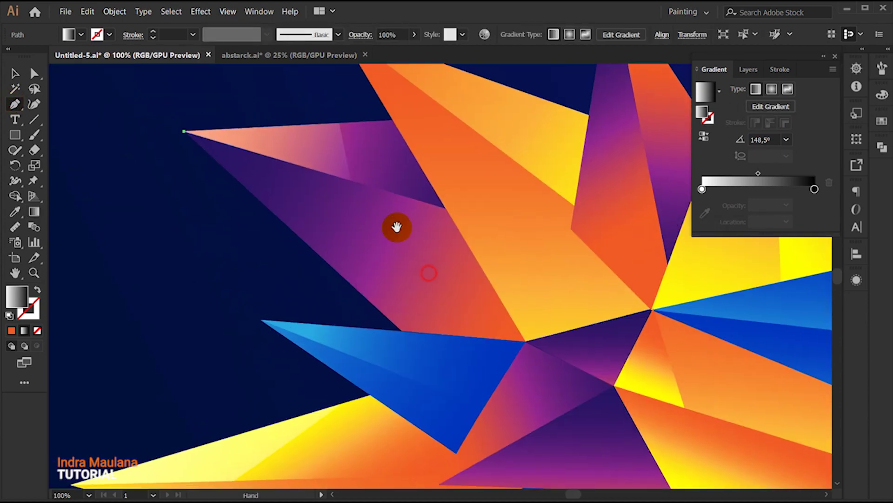
pyautogui.click(488, 341)
pyautogui.click(401, 331)
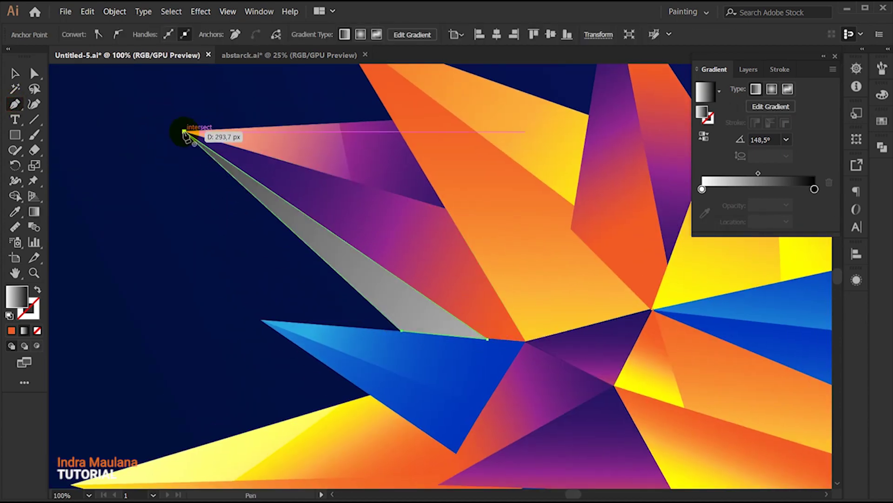
pyautogui.click(303, 229)
pyautogui.press('g')
pyautogui.moveTo(127, 109); pyautogui.dragTo(454, 279)
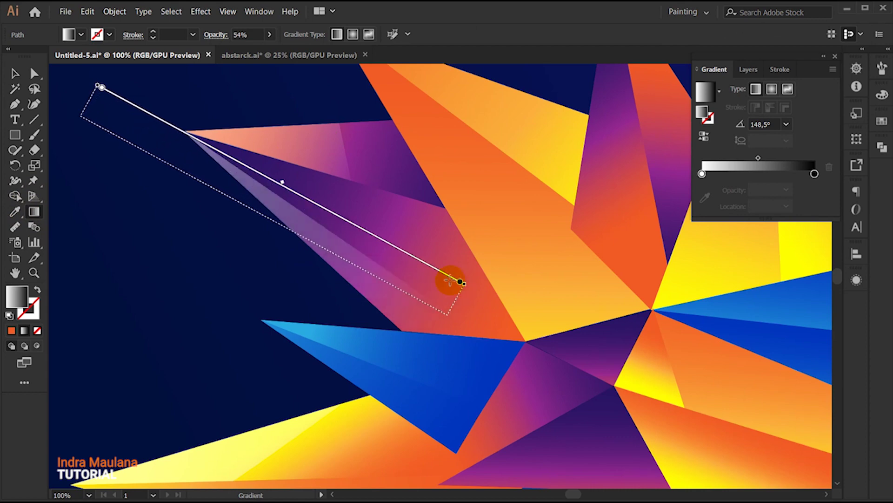
pyautogui.hotkey('ctrl', 'shift', 'a')
pyautogui.hotkey('ctrl', '-')
pyautogui.hotkey('ctrl', '-')
pyautogui.hotkey('ctrl', '-')
pyautogui.press('v')
pyautogui.click(293, 314)
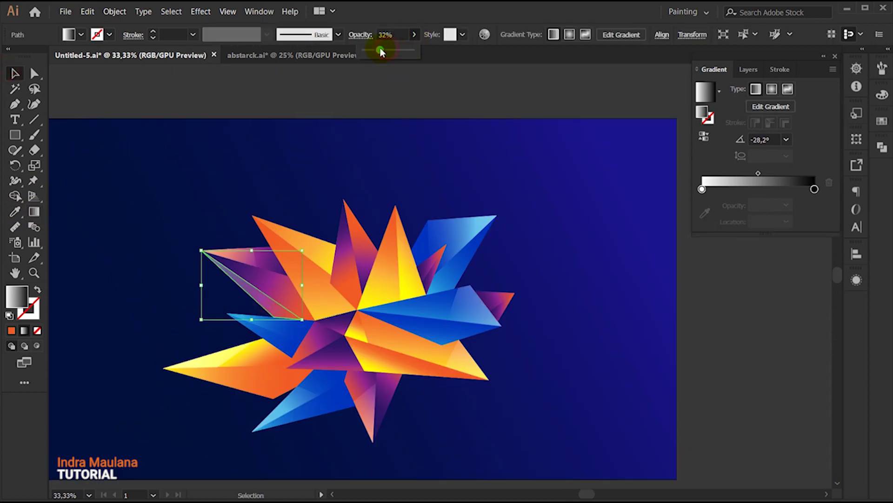
pyautogui.click(166, 269)
# - Draw a triangle on the left blue point and fill it with a sampled gradient
pyautogui.hotkey('ctrl', '+')
pyautogui.moveTo(397, 366); pyautogui.dragTo(436, 373)
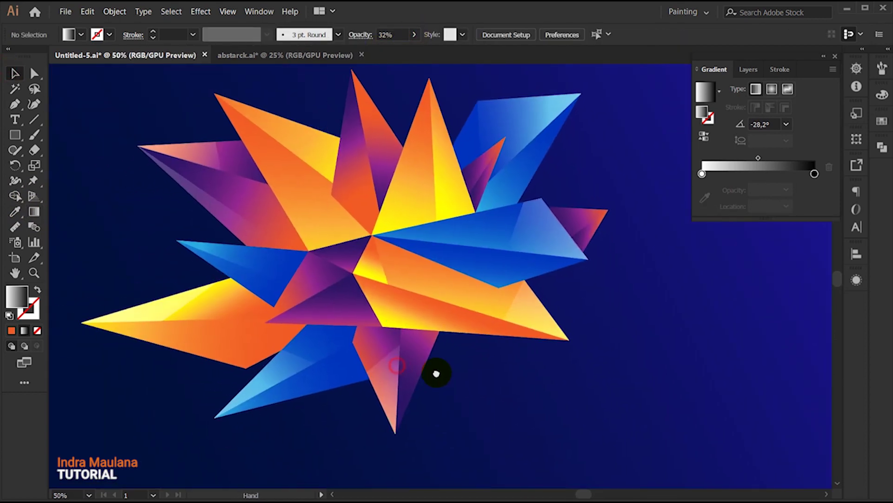
pyautogui.hotkey('ctrl', '+')
pyautogui.hotkey('ctrl', '+')
pyautogui.press('p')
pyautogui.click(298, 280)
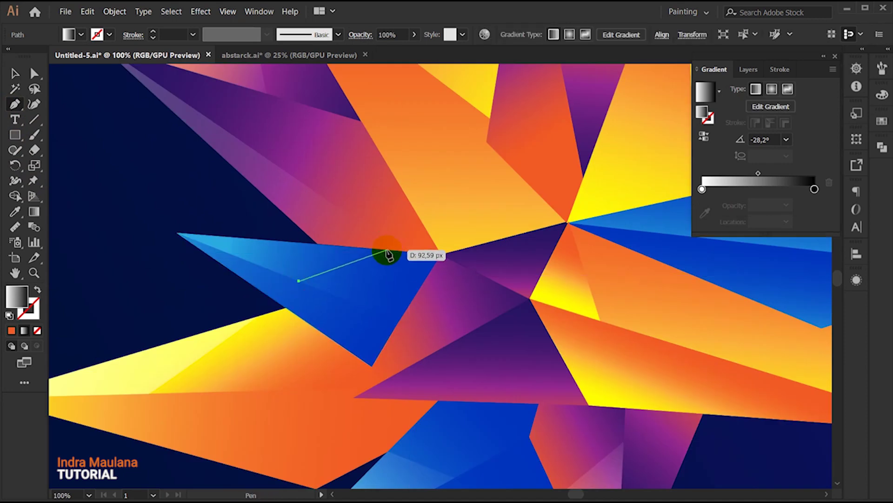
pyautogui.click(387, 253)
pyautogui.click(177, 235)
pyautogui.click(298, 280)
pyautogui.hotkey('ctrl', '-')
pyautogui.press('i')
pyautogui.click(228, 211)
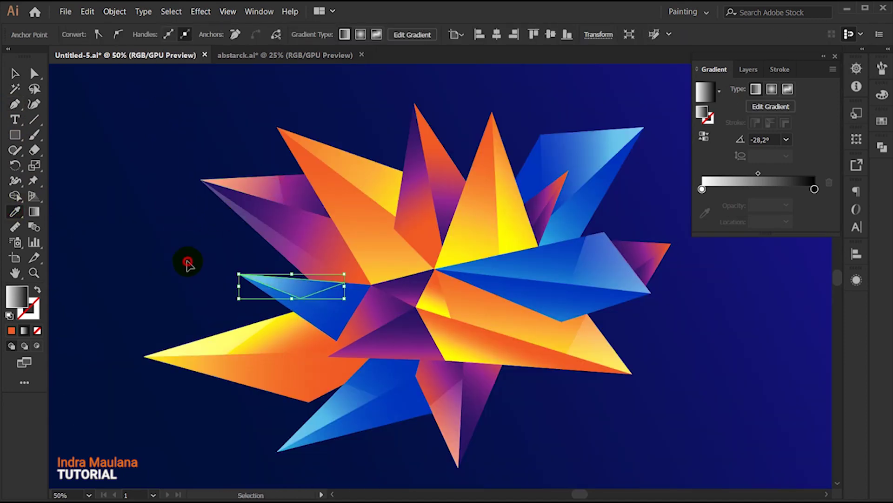
pyautogui.hotkey('ctrl', 'shift', 'a')
# - Draw a small triangle on the purple point and snap a corner anchor to its edge
pyautogui.moveTo(231, 278); pyautogui.dragTo(179, 267)
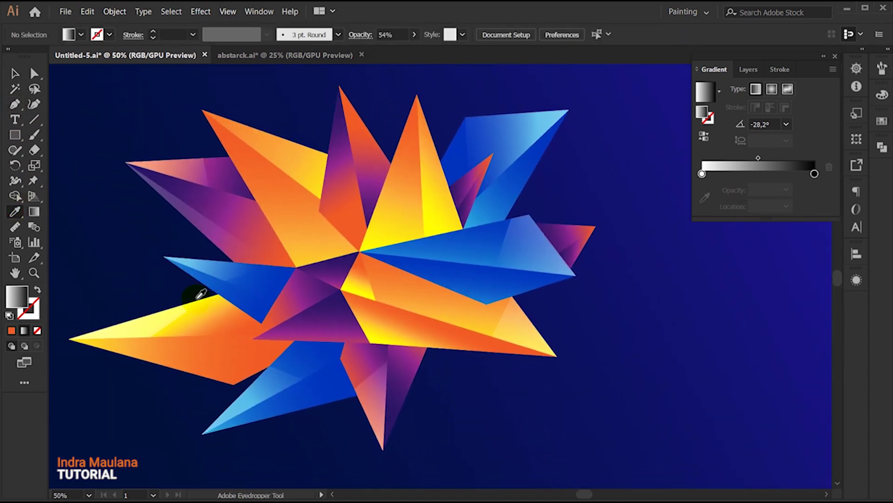
pyautogui.scroll(2, 295, 319)
pyautogui.scroll(-1, 391, 319)
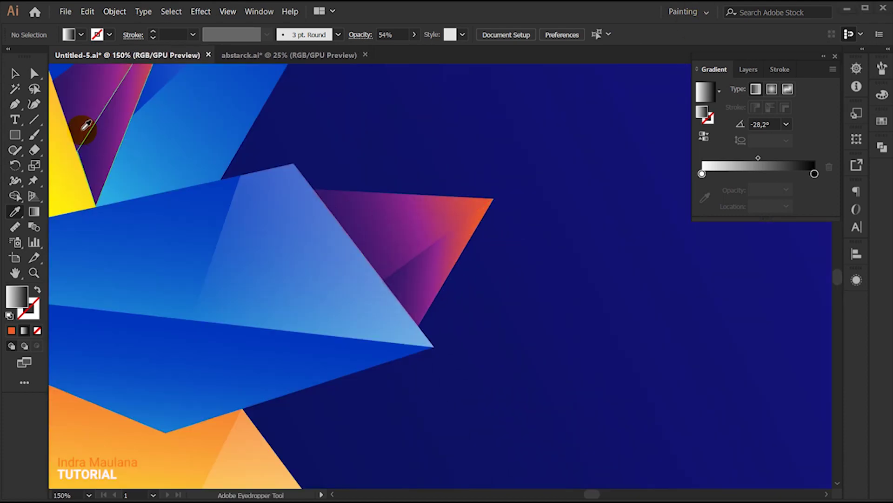
pyautogui.press('p')
pyautogui.click(354, 191)
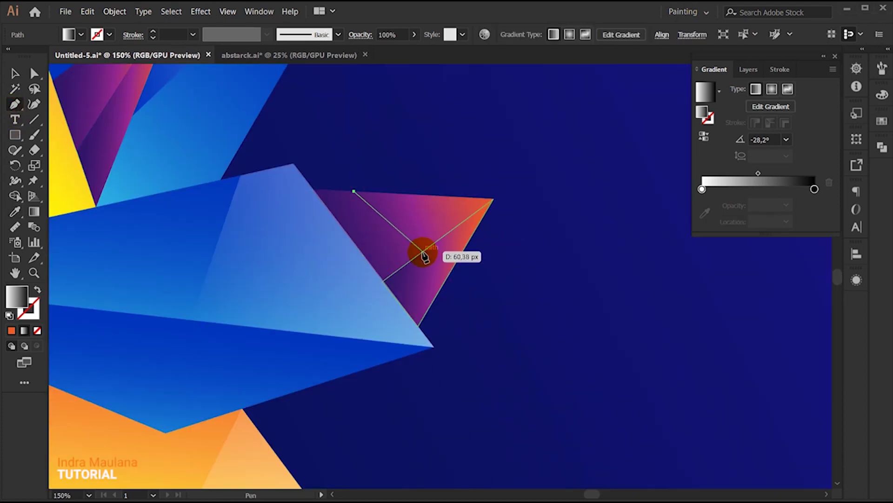
pyautogui.click(422, 251)
pyautogui.click(494, 201)
pyautogui.click(354, 192)
pyautogui.scroll(3, 355, 189)
pyautogui.scroll(2, 639, 359)
pyautogui.press('a')
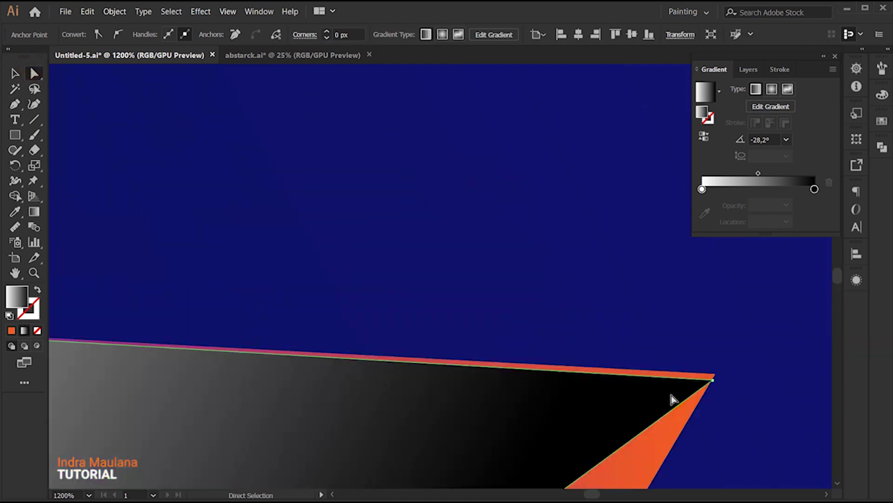
pyautogui.moveTo(587, 308); pyautogui.dragTo(590, 300)
pyautogui.scroll(-8, 590, 300)
# - Move the purple triangle's corner anchor down onto the edge and reverse its gradient direction
pyautogui.press('i')
pyautogui.scroll(-1, 587, 359)
pyautogui.scroll(2, 582, 249)
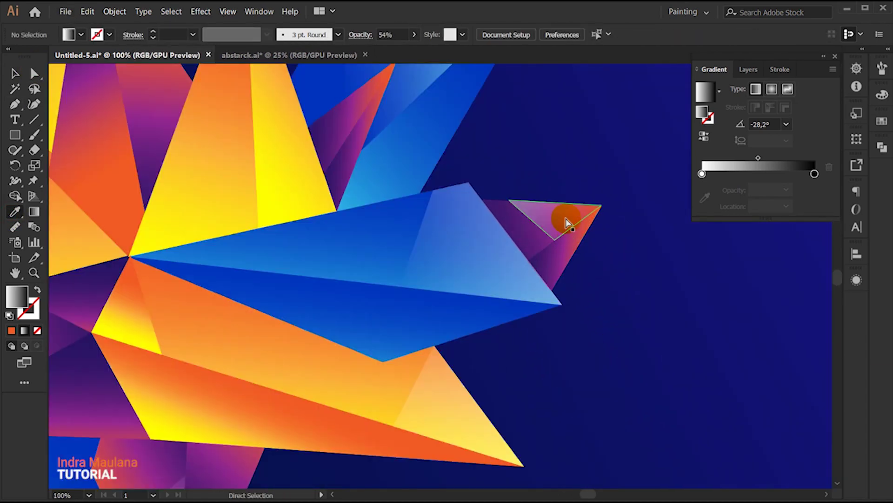
pyautogui.scroll(4, 372, 154)
pyautogui.press('a')
pyautogui.scroll(2, 243, 213)
pyautogui.scroll(2, 243, 214)
pyautogui.click(125, 229)
pyautogui.moveTo(125, 229); pyautogui.dragTo(122, 257)
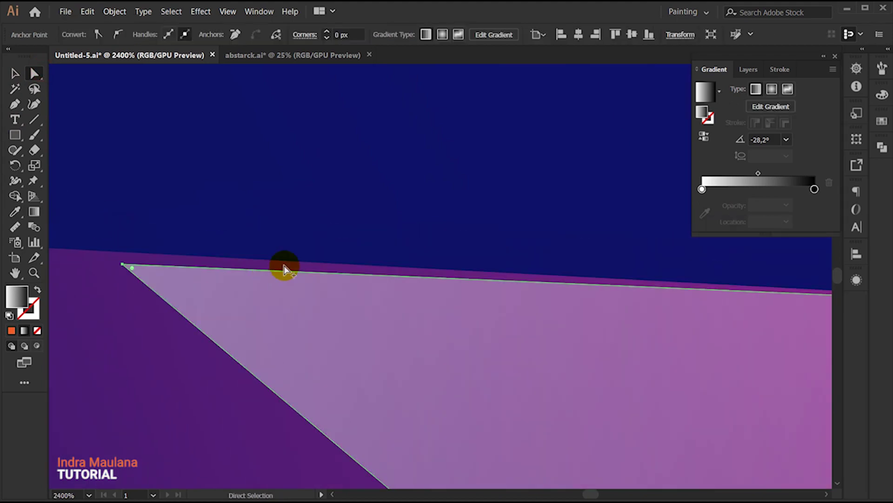
pyautogui.scroll(-6, 550, 237)
pyautogui.scroll(-3, 494, 311)
pyautogui.click(442, 230)
pyautogui.press('g')
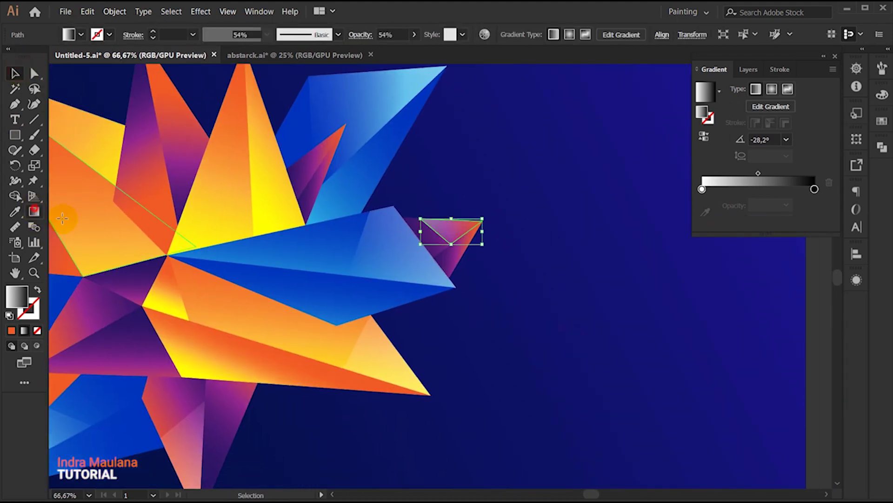
pyautogui.moveTo(596, 140); pyautogui.dragTo(413, 245)
pyautogui.scroll(-1, 596, 363)
pyautogui.scroll(-1, 596, 364)
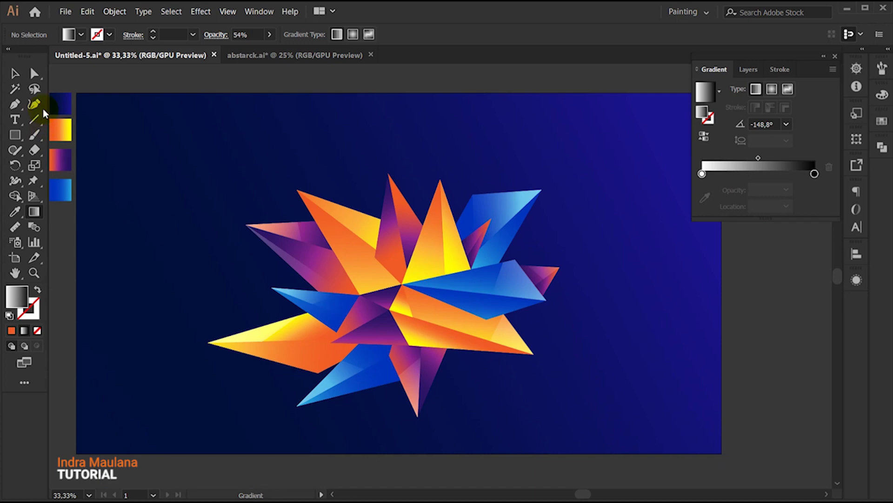
# - Draw a triangle on the upper orange point and fill it with the orange gradient
pyautogui.press('p')
pyautogui.scroll(3, 326, 214)
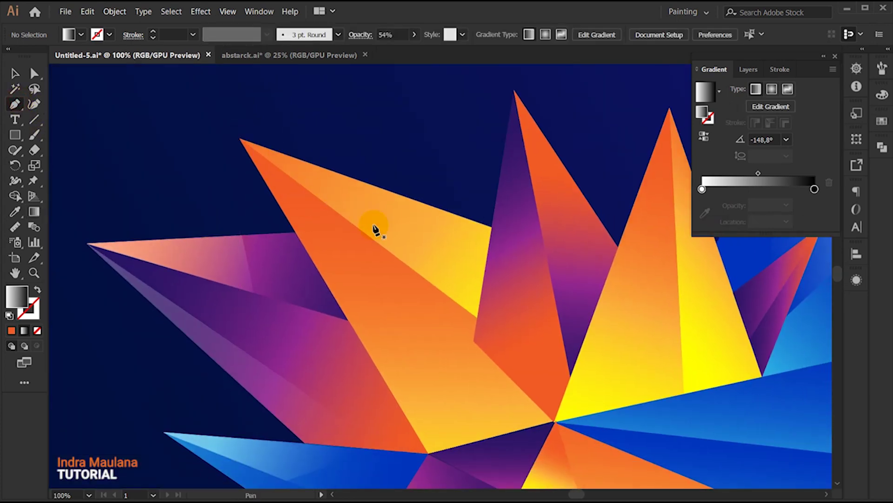
pyautogui.click(390, 256)
pyautogui.click(240, 138)
pyautogui.click(428, 205)
pyautogui.click(391, 254)
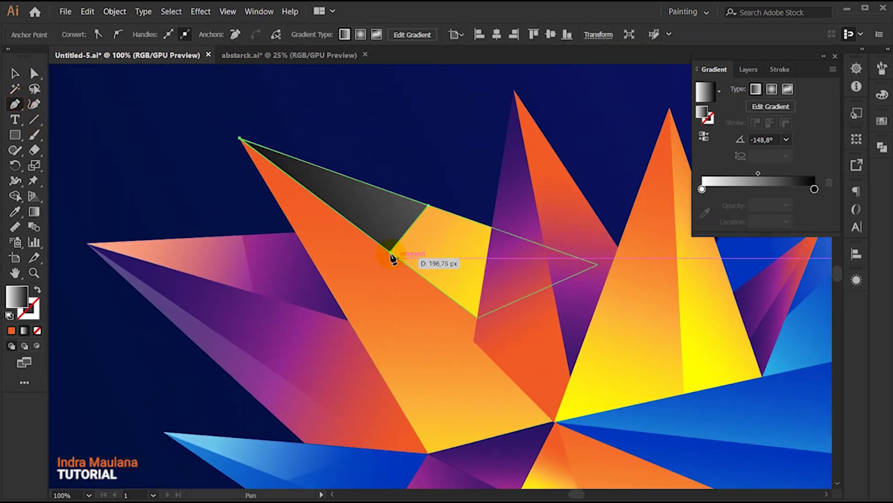
pyautogui.click(14, 212)
pyautogui.click(280, 200)
# - Snap the orange triangle's corner anchor onto the spike's edge and review the whole star
pyautogui.hotkey('ctrl', '-')
pyautogui.hotkey('ctrl', '-')
pyautogui.press('a')
pyautogui.scroll(2, 343, 196)
pyautogui.click(344, 193)
pyautogui.moveTo(343, 197); pyautogui.dragTo(389, 207)
pyautogui.hotkey('ctrl', 'shift', 'a')
pyautogui.hotkey('ctrl', '-')
pyautogui.hotkey('ctrl', '-')
pyautogui.hotkey('ctrl', '-')
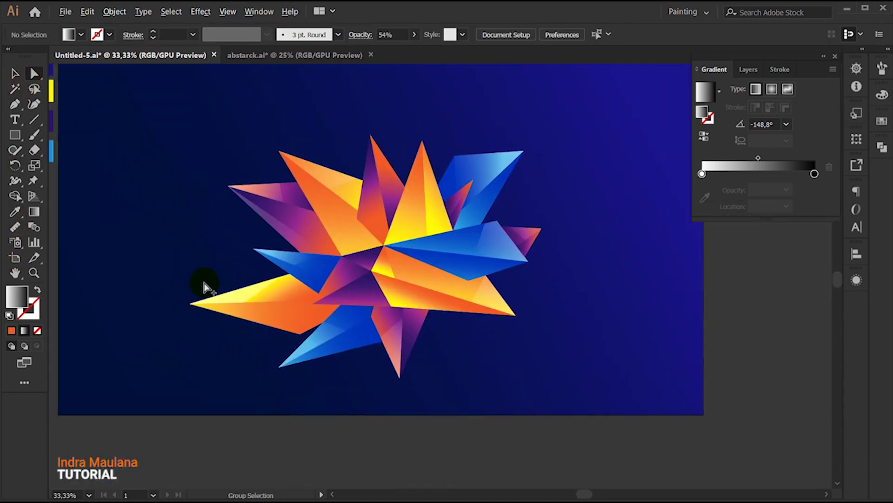
pyautogui.hotkey('ctrl', '+')
pyautogui.hotkey('ctrl', '-')
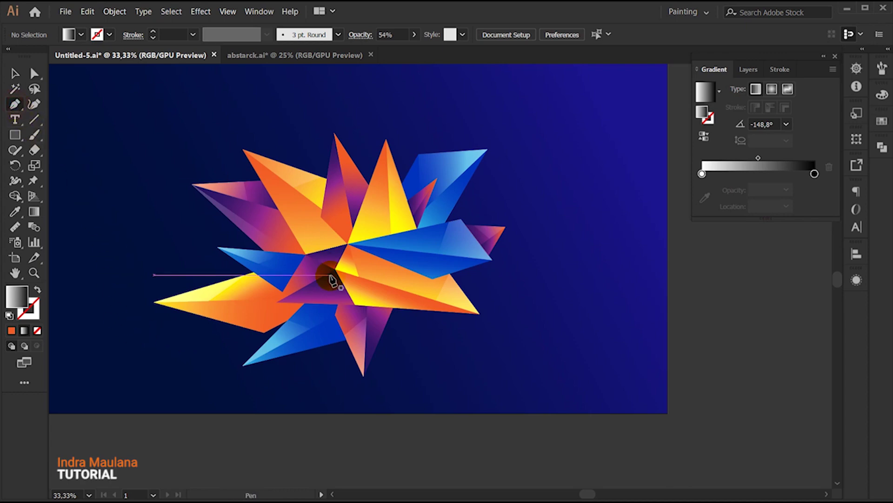
pyautogui.hotkey('ctrl', '+')
pyautogui.hotkey('ctrl', '+')
pyautogui.hotkey('ctrl', '+')
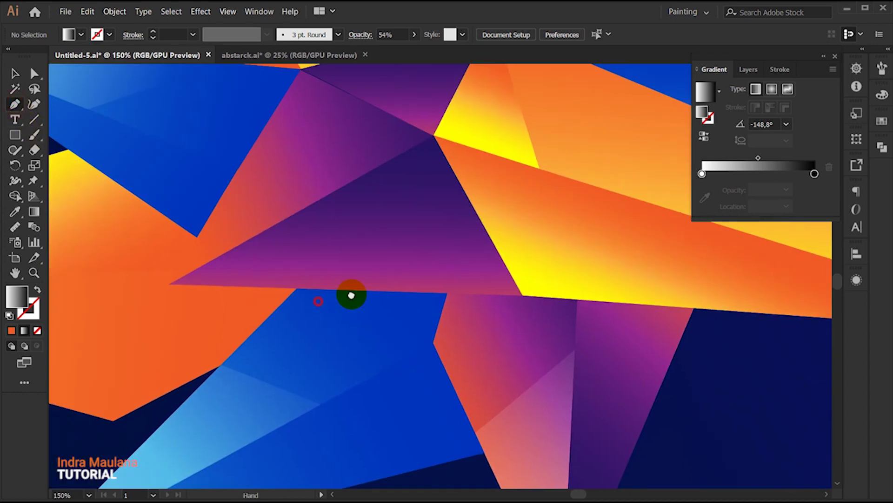
# - Draw a thin sliver triangle from the central purple facet's tip
pyautogui.click(485, 306)
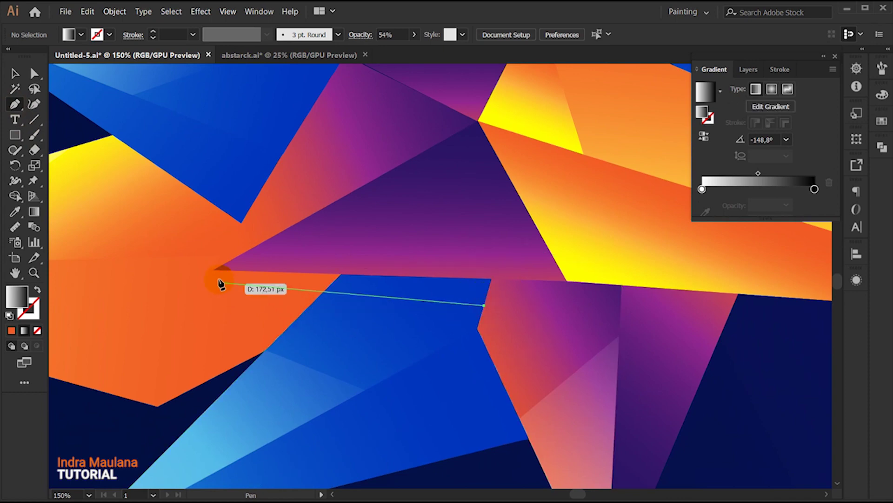
pyautogui.click(213, 269)
pyautogui.click(492, 278)
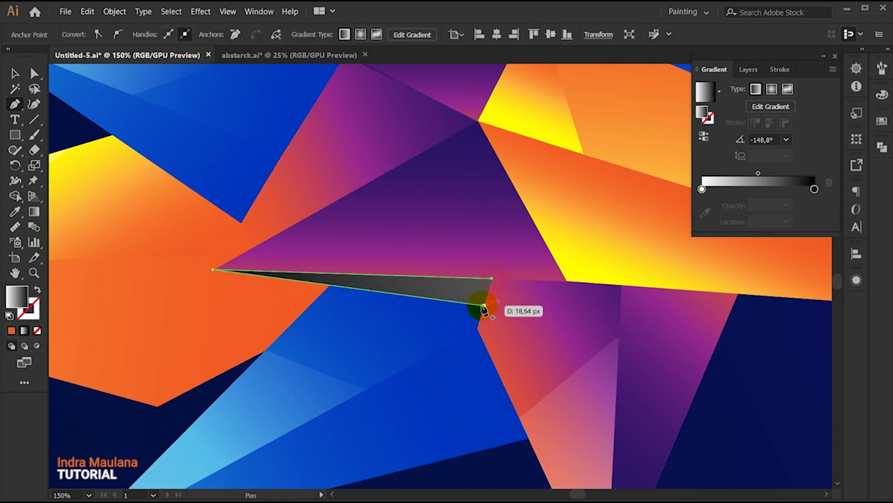
pyautogui.click(15, 74)
pyautogui.hotkey('ctrl', 'shift', 'a')
pyautogui.hotkey('ctrl', '-')
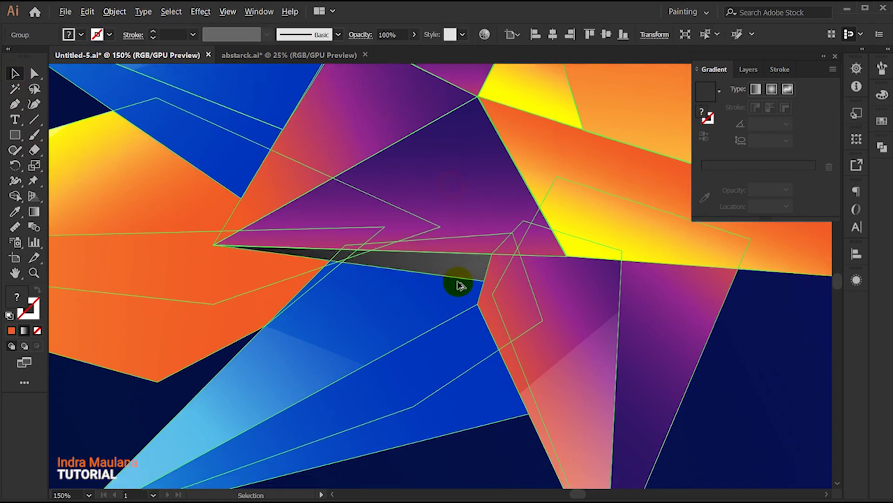
pyautogui.hotkey('ctrl', '-')
# - Set the dark sliver to Multiply blend mode at 49% opacity
pyautogui.click(393, 291)
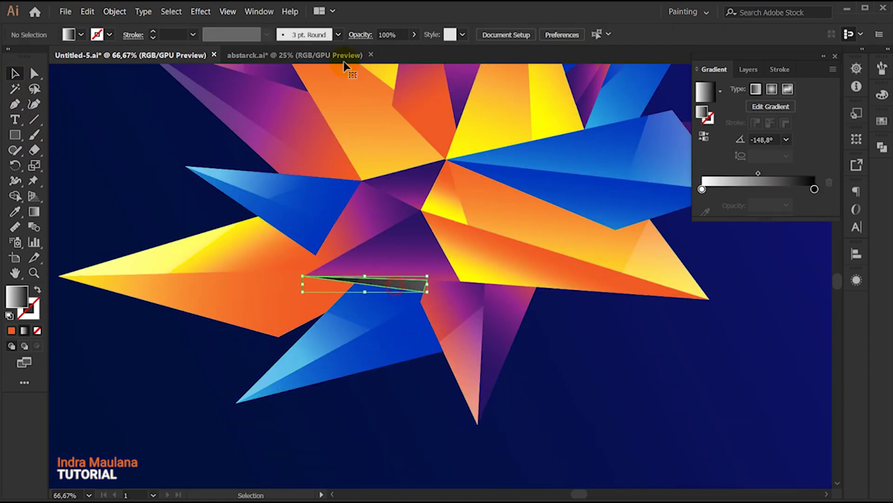
pyautogui.click(361, 34)
pyautogui.click(264, 56)
pyautogui.click(255, 102)
pyautogui.click(173, 351)
pyautogui.click(400, 286)
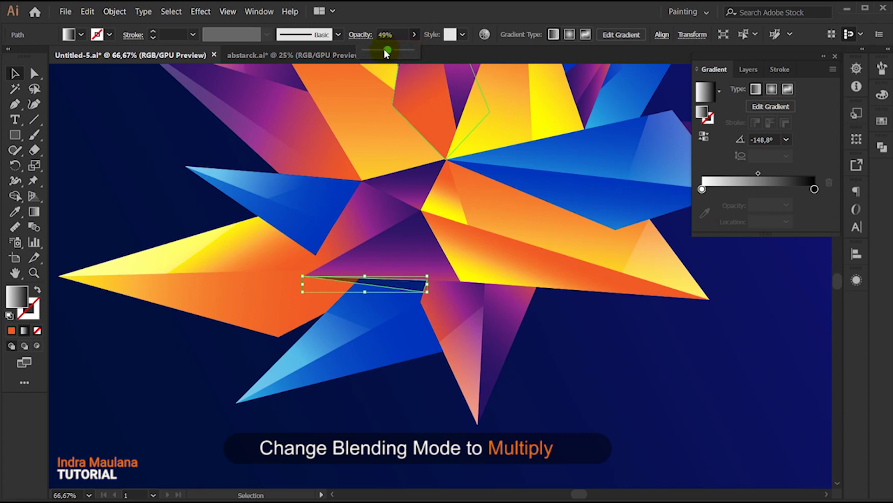
# - Re-angle the sliver's gradient across its width to about 68°
pyautogui.scroll(2, 365, 290)
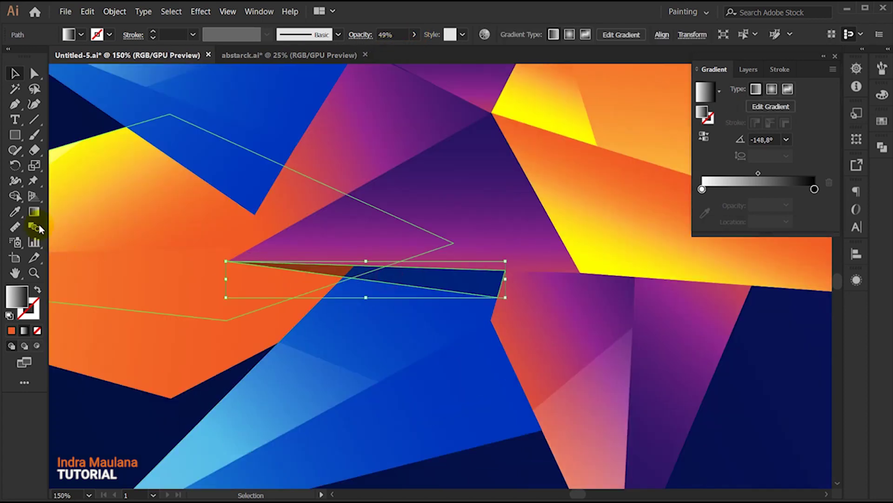
pyautogui.click(34, 212)
pyautogui.moveTo(363, 306); pyautogui.dragTo(411, 186)
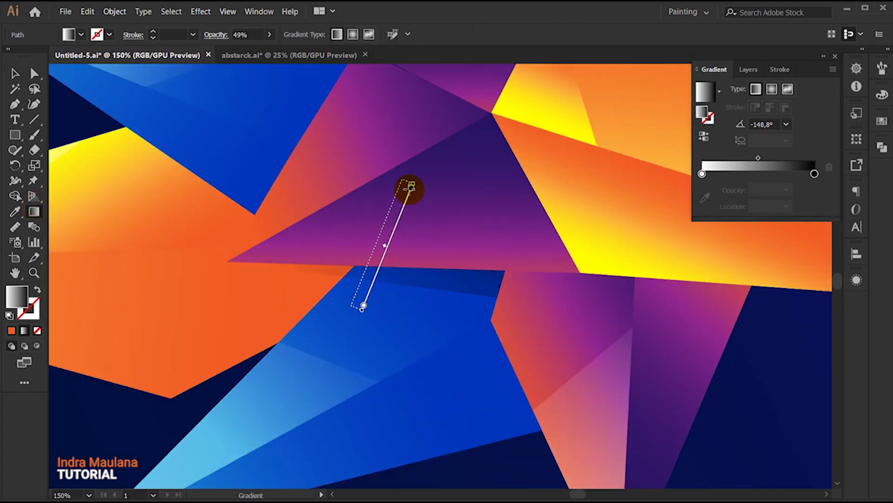
pyautogui.scroll(-2, 410, 201)
pyautogui.scroll(3, 256, 288)
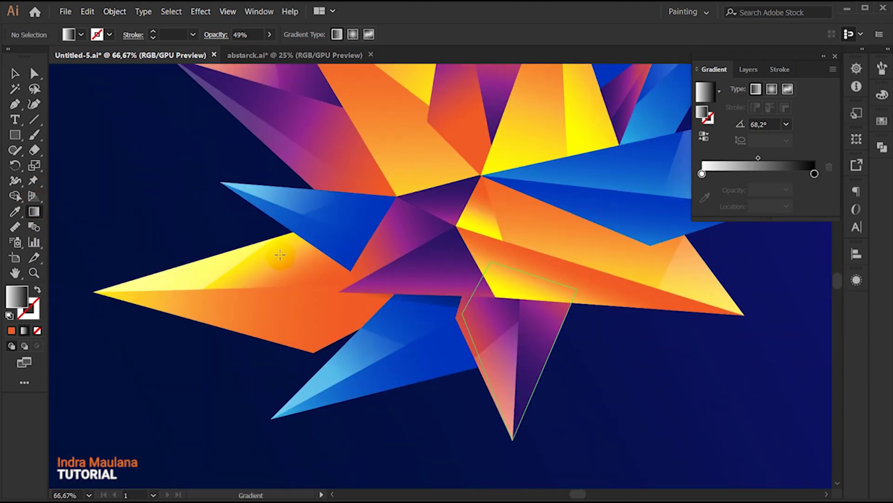
pyautogui.moveTo(185, 241); pyautogui.dragTo(239, 242)
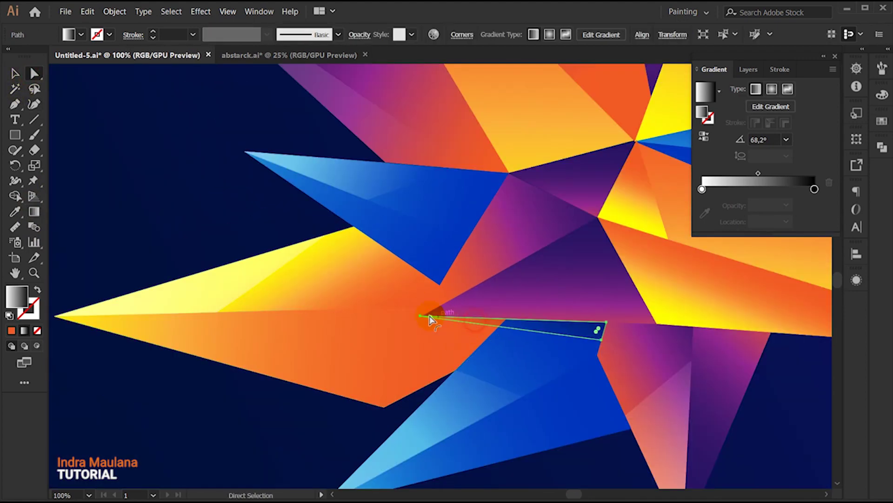
# - Outline a new shadow shape along the inner edge of a star spike with the Pen tool
pyautogui.click(15, 104)
pyautogui.click(590, 381)
pyautogui.click(400, 371)
pyautogui.click(445, 239)
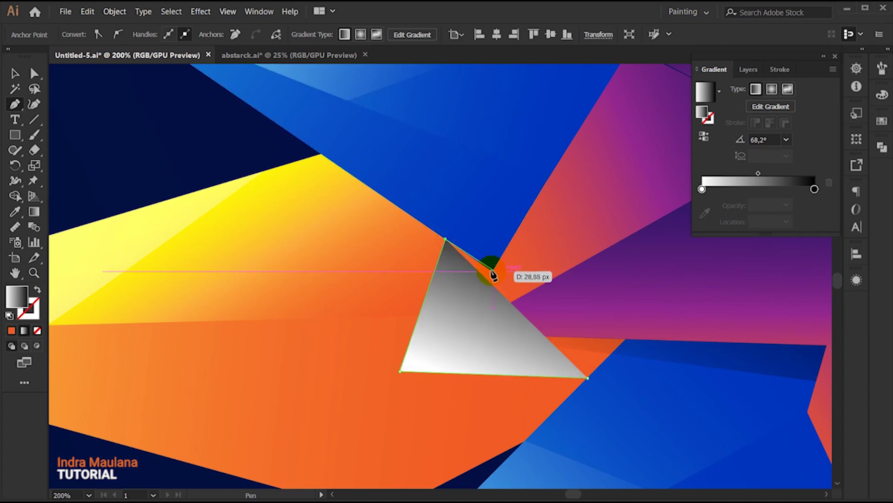
pyautogui.hotkey('shift', 'x')
pyautogui.click(493, 272)
pyautogui.click(452, 331)
pyautogui.click(632, 342)
pyautogui.hotkey('ctrl', '0')
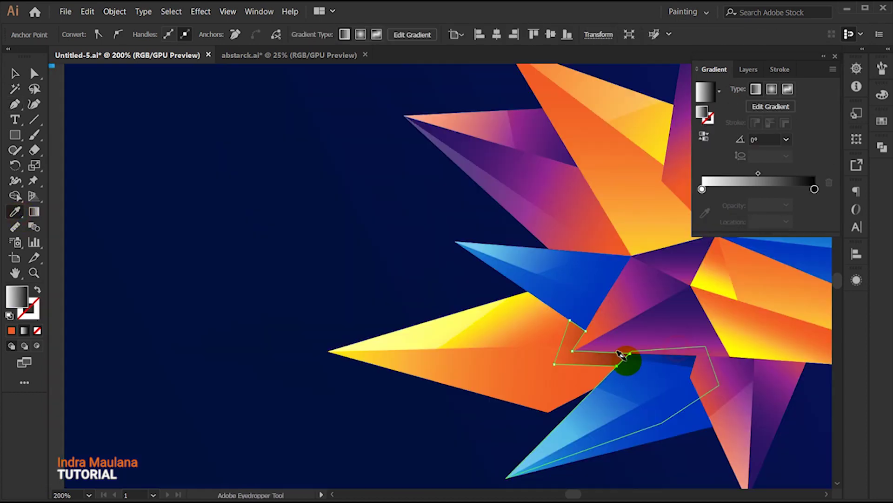
# - Draw another three-point shadow triangle along a spike edge
pyautogui.press('i')
pyautogui.click(15, 103)
pyautogui.hotkey('ctrl', '1')
pyautogui.click(408, 386)
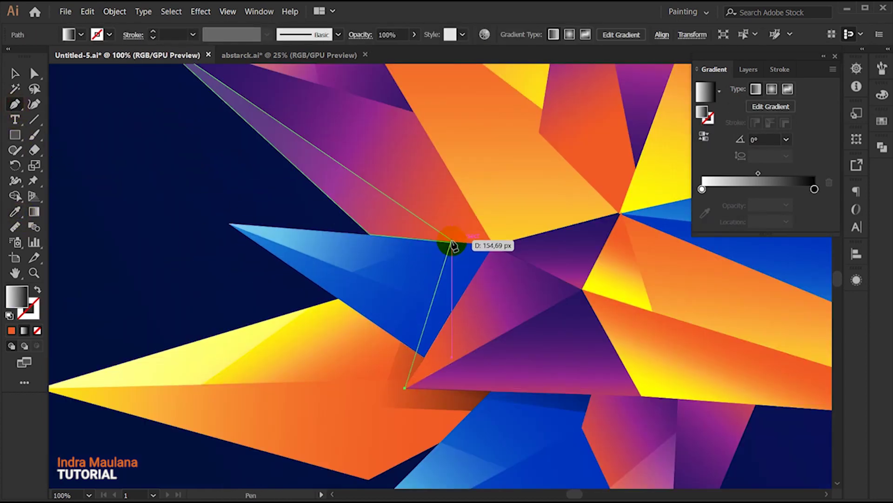
pyautogui.click(449, 245)
pyautogui.hotkey('ctrl', '+')
pyautogui.click(492, 240)
pyautogui.scroll(-5, 492, 241)
pyautogui.click(379, 375)
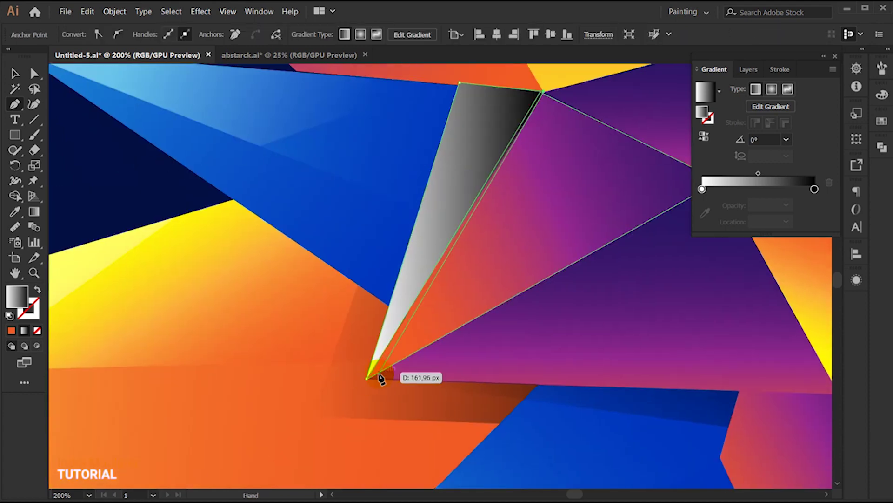
pyautogui.hotkey('ctrl', '0')
# - Give the triangle the 49% gradient shadow style and re-aim its gradient across it
pyautogui.press('i')
pyautogui.click(221, 245)
pyautogui.hotkey('ctrl', '+')
pyautogui.press('g')
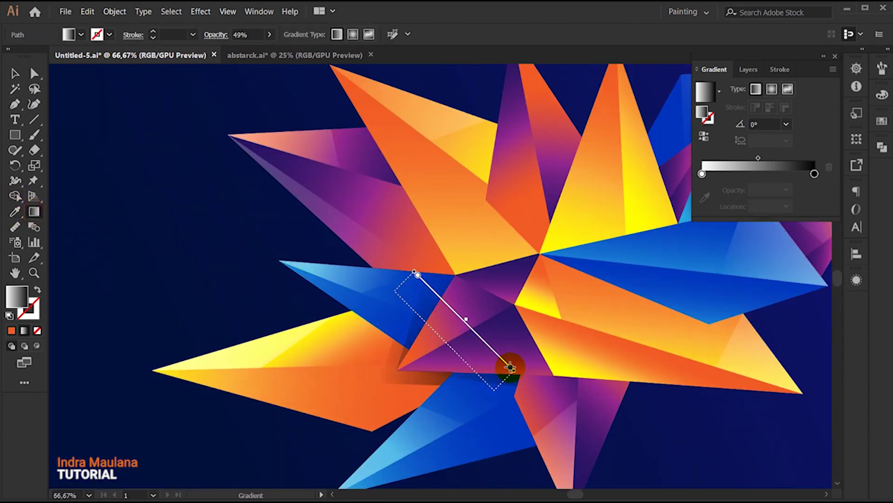
pyautogui.hotkey('ctrl', '+')
pyautogui.moveTo(396, 316); pyautogui.dragTo(448, 323)
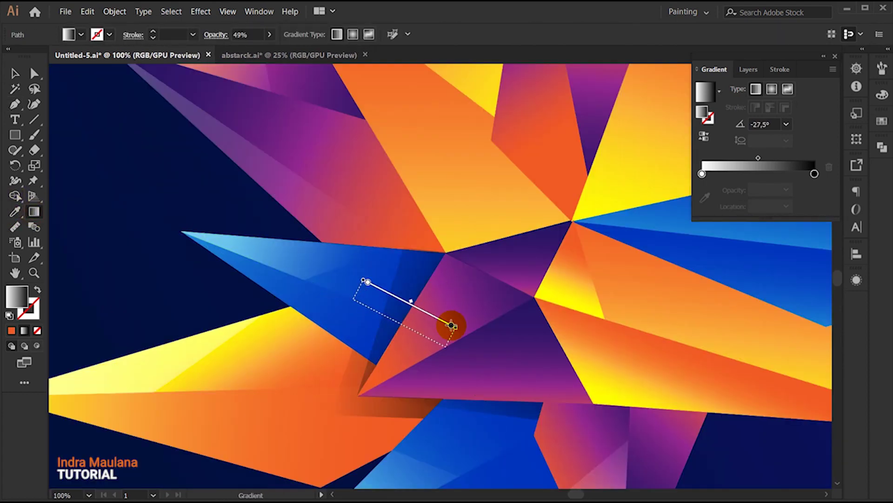
pyautogui.hotkey('ctrl', '-')
pyautogui.hotkey('ctrl', 'shift', 'a')
# - Draw a third shadow triangle along the next spike edge
pyautogui.press('p')
pyautogui.hotkey('ctrl', '+')
pyautogui.hotkey('ctrl', '+')
pyautogui.click(304, 128)
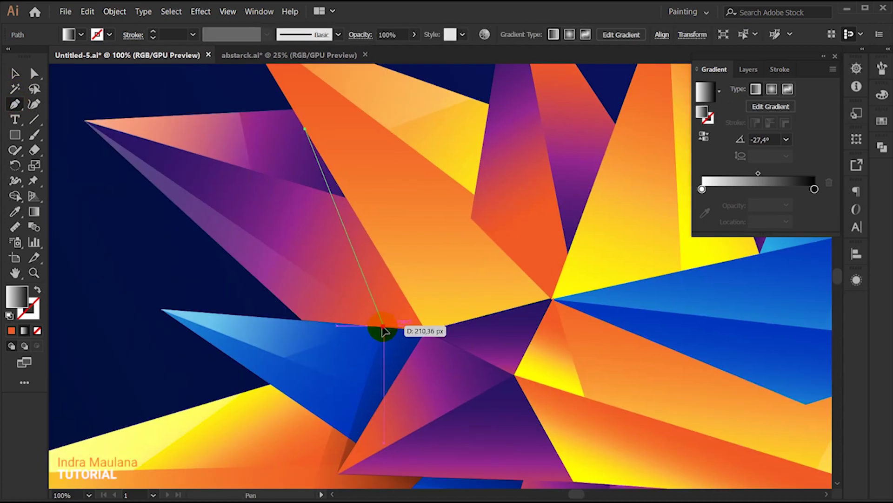
pyautogui.click(384, 326)
pyautogui.click(426, 330)
pyautogui.click(305, 128)
# - Eyedrop the 49% shadow style onto the grey triangle and re-aim its gradient across the spike
pyautogui.press('i')
pyautogui.click(292, 270)
pyautogui.press('g')
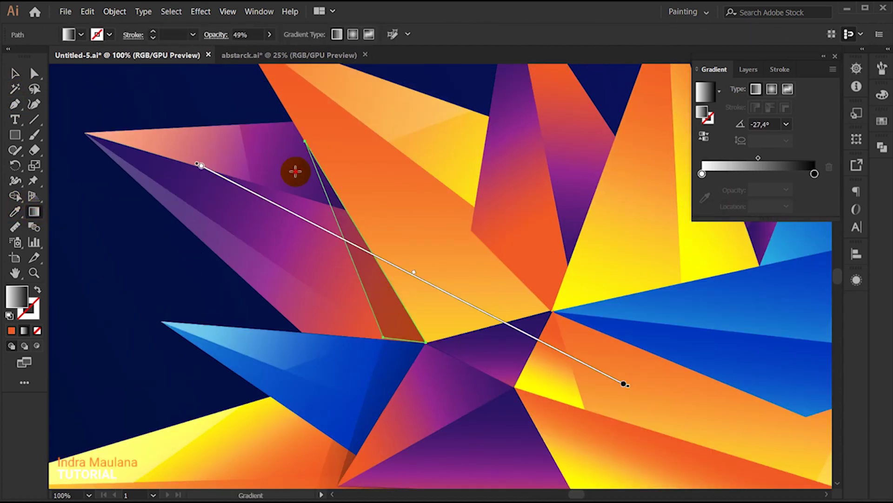
pyautogui.moveTo(281, 168); pyautogui.dragTo(421, 220)
pyautogui.hotkey('ctrl', '0')
pyautogui.hotkey('ctrl', 'shift', 'a')
pyautogui.hotkey('ctrl', '+')
# - Start outlining further shadow facets on an orange spike
pyautogui.press('p')
pyautogui.hotkey('ctrl', '+')
pyautogui.hotkey('ctrl', '+')
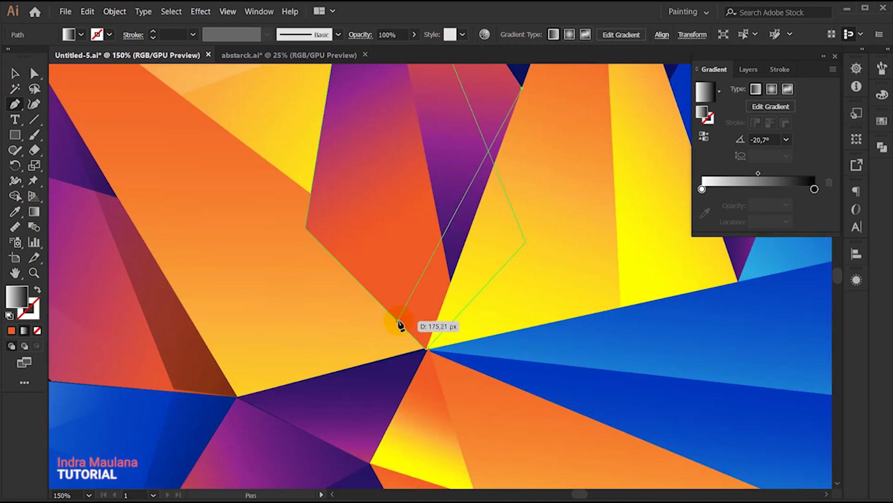
pyautogui.click(399, 319)
pyautogui.click(520, 237)
pyautogui.hotkey('ctrl', '-')
pyautogui.hotkey('ctrl', '-')
pyautogui.hotkey('ctrl', '-')
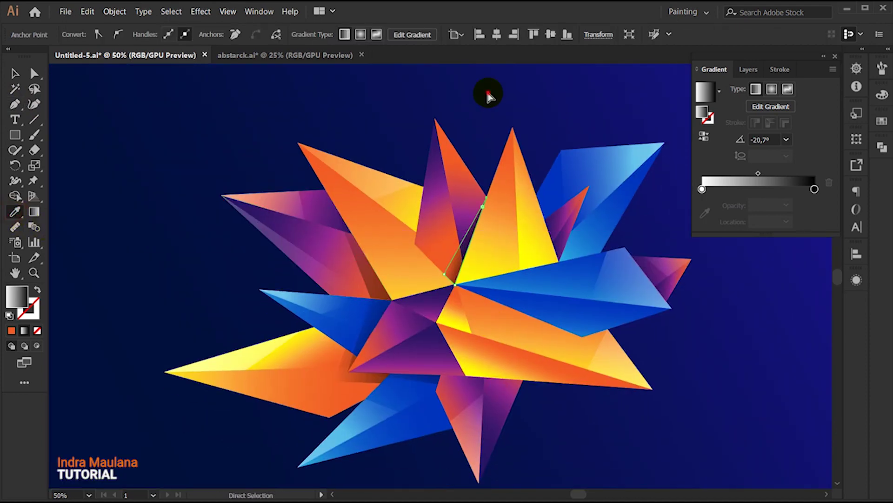
pyautogui.hotkey('ctrl', '-')
pyautogui.hotkey('ctrl', '+')
pyautogui.hotkey('ctrl', '+')
pyautogui.hotkey('ctrl', '+')
pyautogui.press('p')
pyautogui.click(525, 253)
pyautogui.click(464, 290)
# - Close the upper-left shadow band and copy the shadow style onto it
pyautogui.click(219, 168)
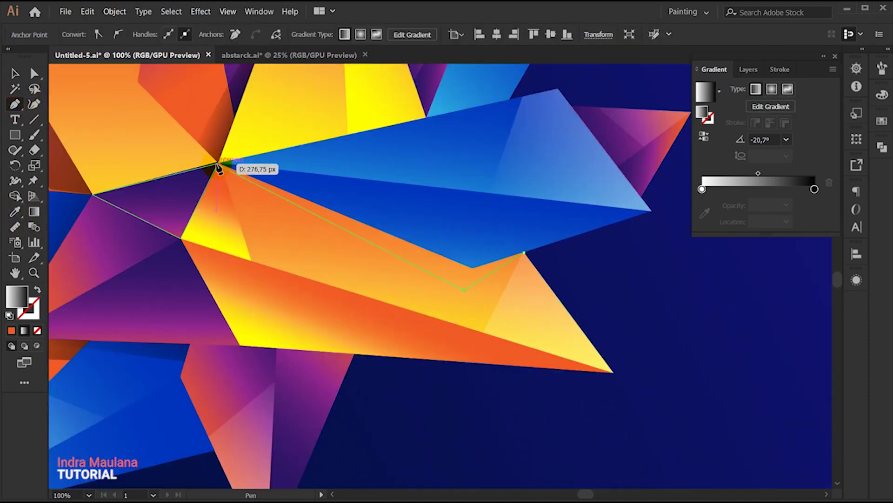
pyautogui.click(525, 253)
pyautogui.hotkey('ctrl', '-')
pyautogui.hotkey('ctrl', '-')
pyautogui.keyDown('ctrl'); pyautogui.click(618, 349); pyautogui.keyUp('ctrl')
pyautogui.press('i')
pyautogui.hotkey('ctrl', '-')
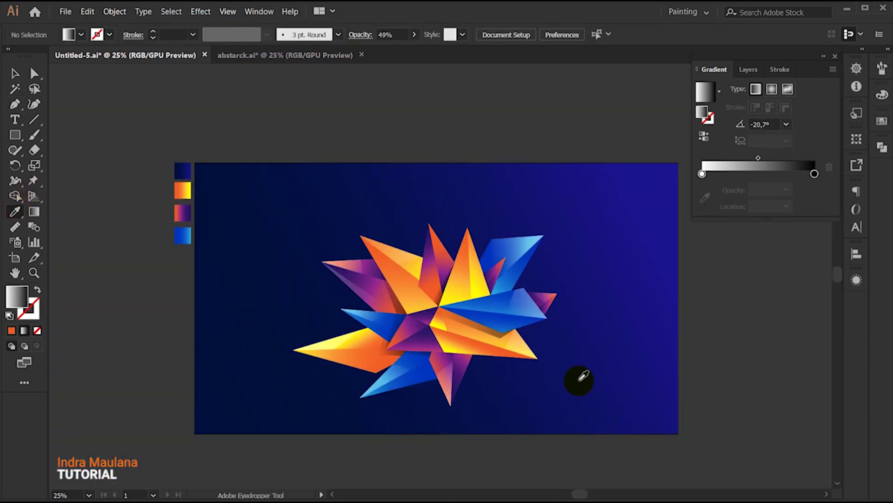
pyautogui.hotkey('ctrl', '+')
pyautogui.hotkey('ctrl', '+')
pyautogui.hotkey('ctrl', '+')
pyautogui.hotkey('ctrl', '+')
# - Draw another three-point shadow sliver and give it the shadow style
pyautogui.press('p')
pyautogui.click(178, 220)
pyautogui.click(335, 281)
pyautogui.click(373, 231)
pyautogui.click(178, 220)
pyautogui.hotkey('ctrl', '-')
pyautogui.hotkey('ctrl', '-')
pyautogui.hotkey('ctrl', '-')
pyautogui.hotkey('ctrl', '-')
pyautogui.press('i')
pyautogui.moveTo(541, 386); pyautogui.dragTo(502, 394)
pyautogui.moveTo(273, 374); pyautogui.dragTo(254, 353)
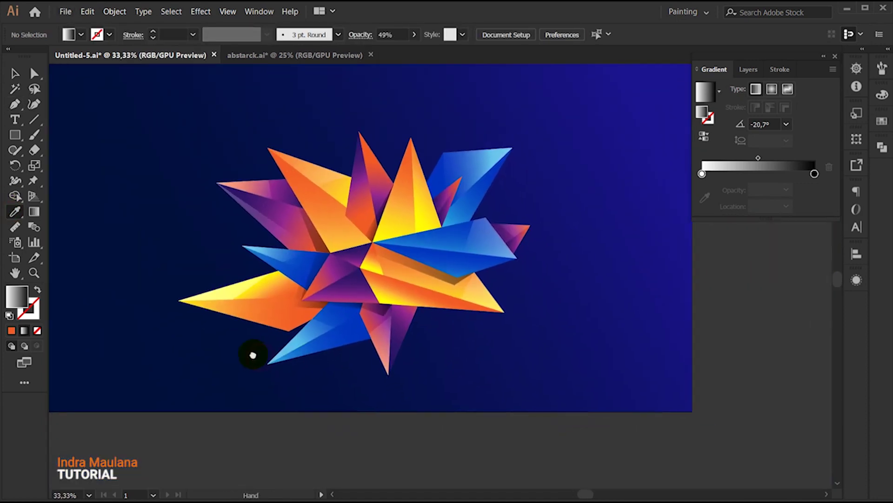
# - Close a shadow shape under the lower blue spike and style it
pyautogui.hotkey('ctrl', '+')
pyautogui.hotkey('ctrl', '+')
pyautogui.hotkey('ctrl', '+')
pyautogui.hotkey('ctrl', '+')
pyautogui.press('p')
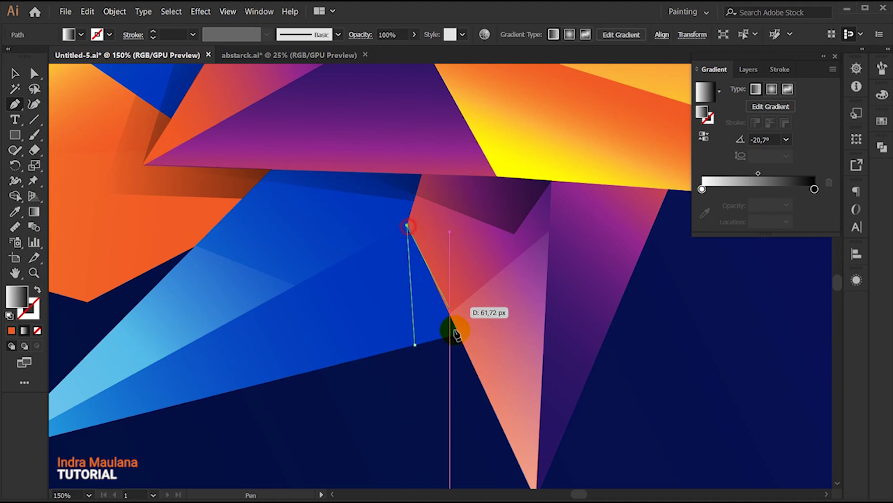
pyautogui.click(458, 335)
pyautogui.hotkey('ctrl', '-')
pyautogui.press('i')
pyautogui.hotkey('ctrl', '-')
pyautogui.hotkey('ctrl', '-')
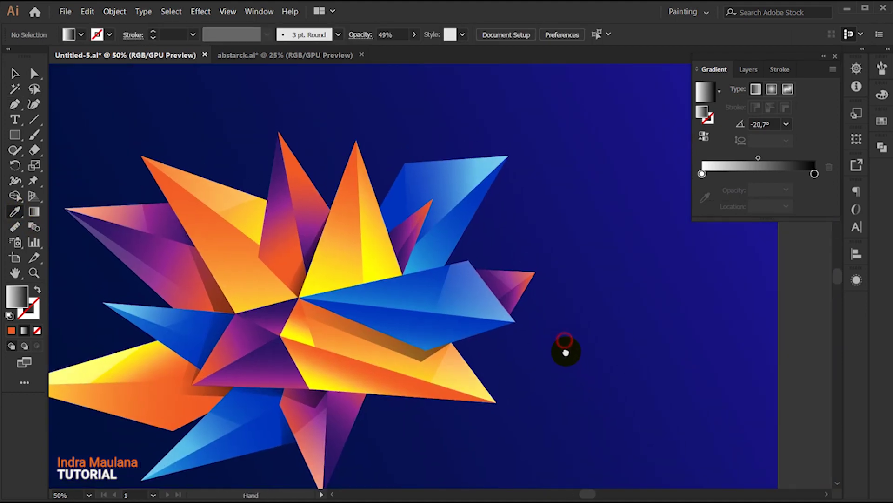
pyautogui.press('p')
# - Add a shadow sliver along the yellow triangle's edge, then deselect
pyautogui.hotkey('ctrl', '+')
pyautogui.hotkey('ctrl', '+')
pyautogui.click(302, 337)
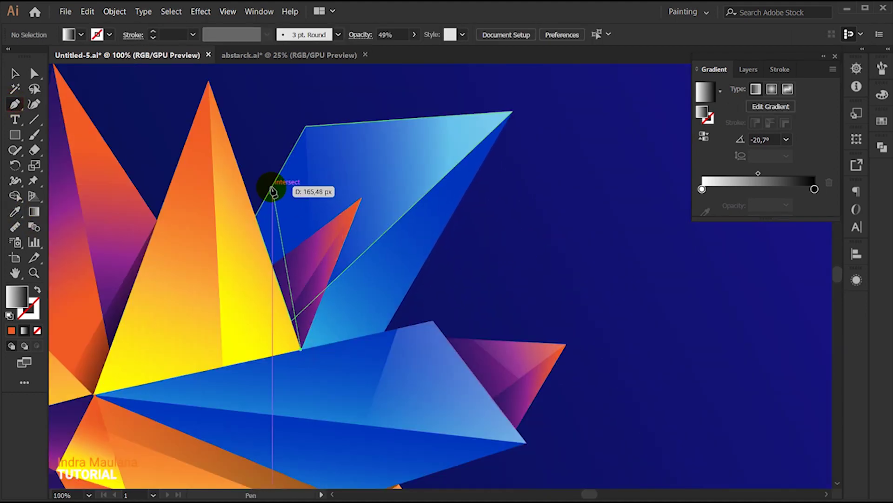
pyautogui.click(270, 190)
pyautogui.hotkey('ctrl', '-')
pyautogui.hotkey('ctrl', 'shift', 'a')
pyautogui.scroll(-1, 295, 265)
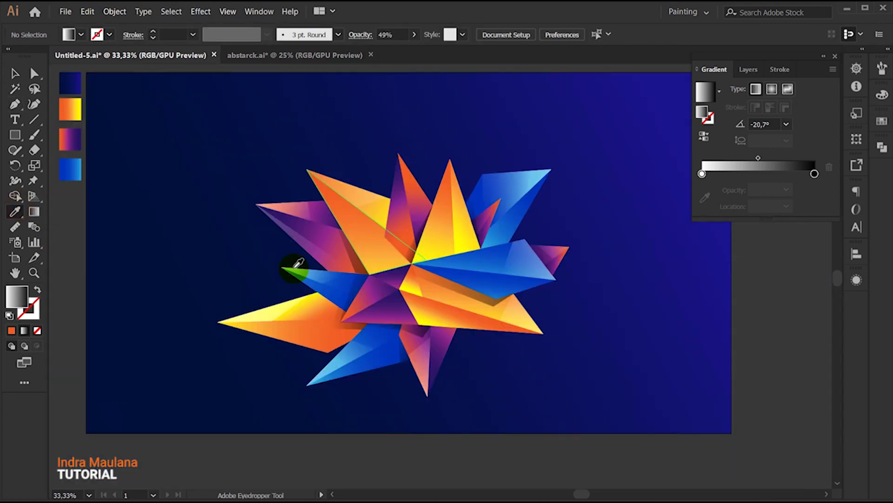
pyautogui.scroll(1, 190, 255)
# - Draw a shadow triangle near the star centre and apply the shadow style
pyautogui.press('p')
pyautogui.scroll(1, 242, 259)
pyautogui.scroll(1, 200, 269)
pyautogui.click(200, 269)
pyautogui.click(488, 228)
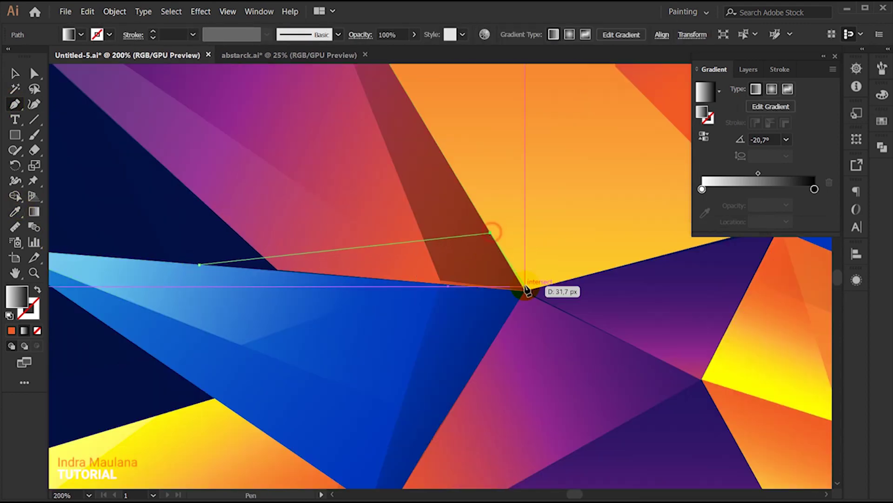
pyautogui.click(525, 289)
pyautogui.click(197, 265)
pyautogui.hotkey('ctrl', '-')
pyautogui.hotkey('ctrl', '-')
pyautogui.hotkey('ctrl', '-')
pyautogui.press('i')
pyautogui.scroll(-1, 155, 255)
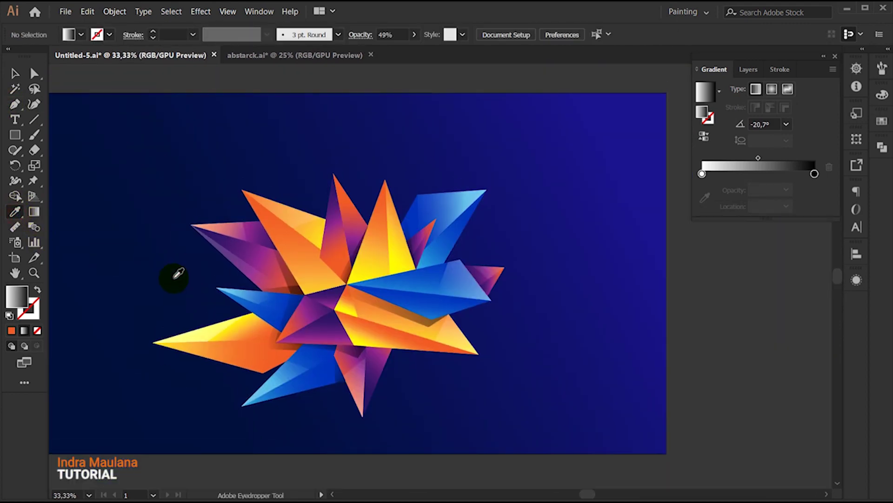
pyautogui.scroll(3, 313, 261)
# - Draw a four-point shadow shape and copy the shadow style onto it
pyautogui.press('p')
pyautogui.click(345, 177)
pyautogui.click(298, 273)
pyautogui.click(393, 388)
pyautogui.click(453, 374)
pyautogui.click(342, 263)
pyautogui.hotkey('ctrl', '-')
pyautogui.hotkey('ctrl', '-')
pyautogui.hotkey('ctrl', '-')
pyautogui.press('i')
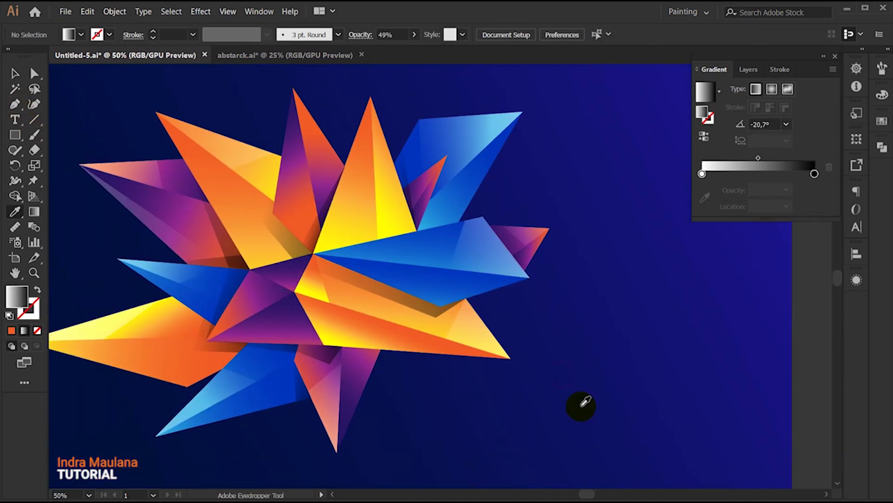
pyautogui.scroll(3, 319, 303)
# - Add a shadow across the purple triangle with the shadow style
pyautogui.press('p')
pyautogui.click(349, 315)
pyautogui.scroll(1, 348, 316)
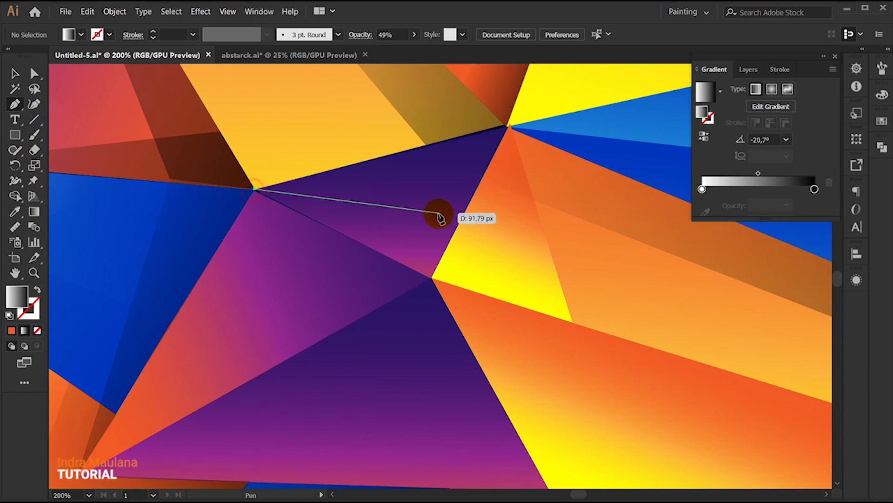
pyautogui.click(463, 215)
pyautogui.click(511, 129)
pyautogui.click(255, 189)
pyautogui.hotkey('ctrl', '-')
pyautogui.hotkey('ctrl', '-')
pyautogui.hotkey('ctrl', '-')
pyautogui.hotkey('ctrl', '-')
pyautogui.press('i')
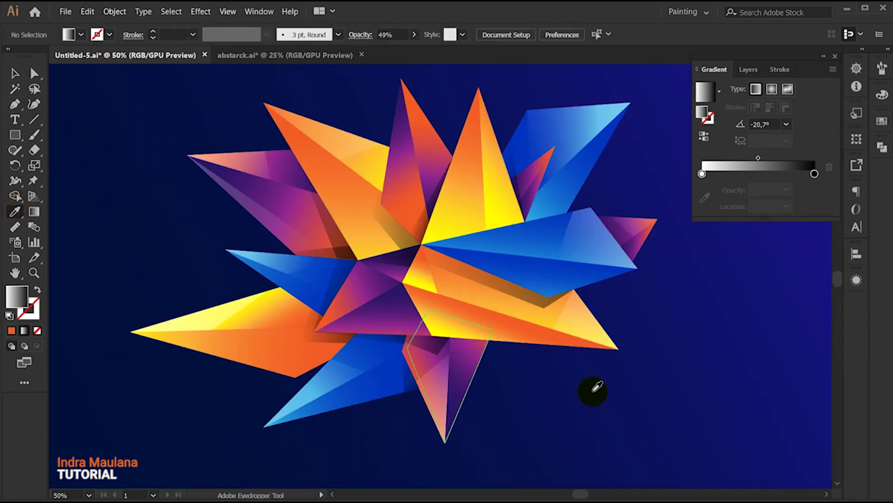
pyautogui.hotkey('ctrl', '-')
# - Draw a shadow triangle from the blue spike's tip with the 49% opacity shadow style
pyautogui.moveTo(574, 401); pyautogui.dragTo(538, 407)
pyautogui.scroll(-1, 562, 411)
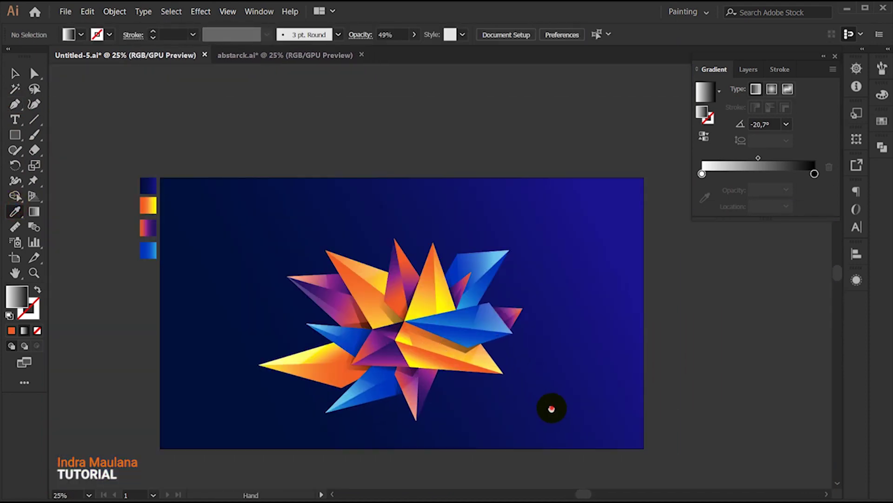
pyautogui.scroll(1, 194, 226)
pyautogui.scroll(1, 249, 295)
pyautogui.press('p')
pyautogui.scroll(1, 249, 295)
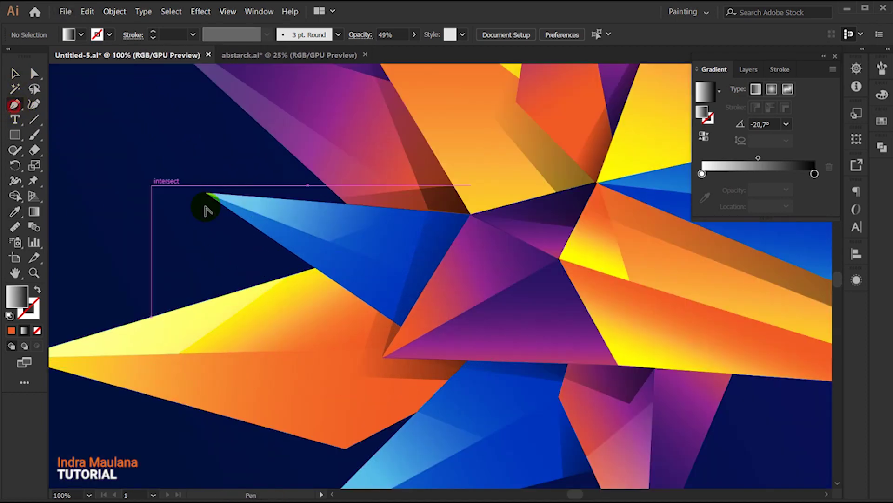
pyautogui.scroll(1, 172, 178)
pyautogui.click(172, 178)
pyautogui.click(436, 425)
pyautogui.click(464, 376)
pyautogui.click(171, 178)
pyautogui.press('i')
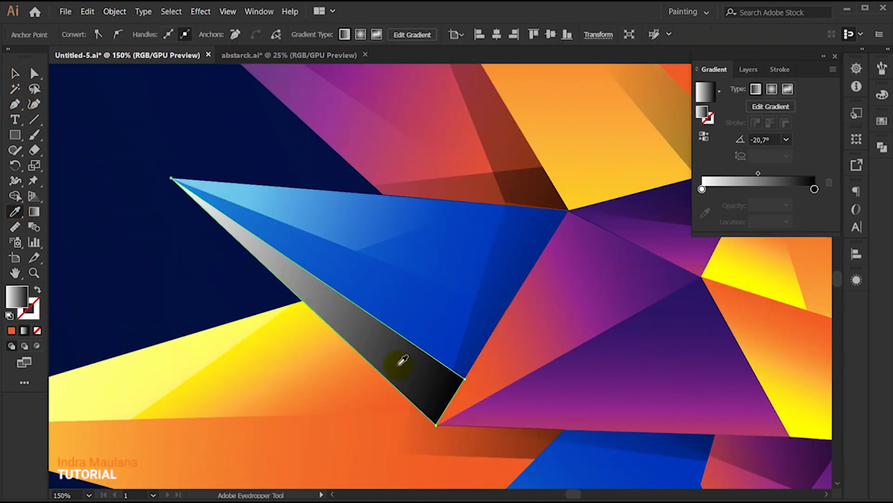
pyautogui.click(367, 365)
# - Apply a gradient across the triangle spike with the Gradient tool
pyautogui.scroll(-2, 253, 303)
pyautogui.press('g')
pyautogui.moveTo(320, 293); pyautogui.dragTo(468, 303)
pyautogui.hotkey('ctrl', 'shift', 'a')
# - Draw a new triangle spike and sample its colours from another shape
pyautogui.scroll(-3, 208, 313)
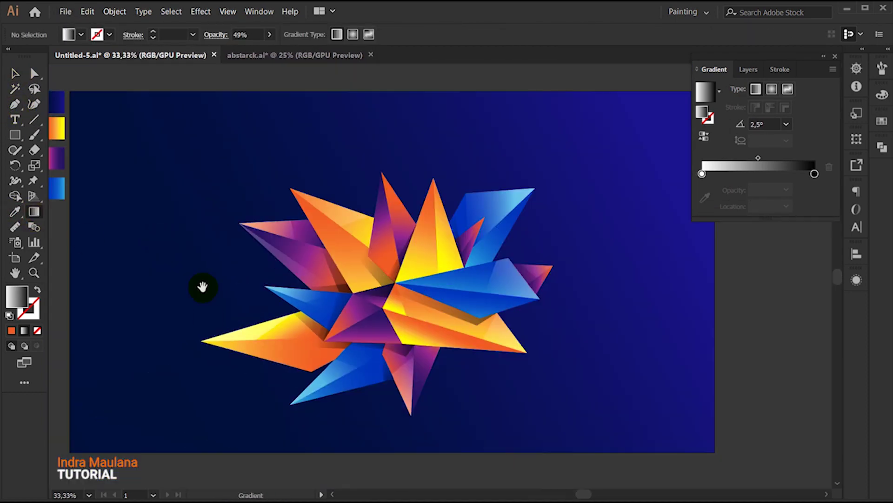
pyautogui.scroll(-1, 528, 391)
pyautogui.scroll(-1, 289, 398)
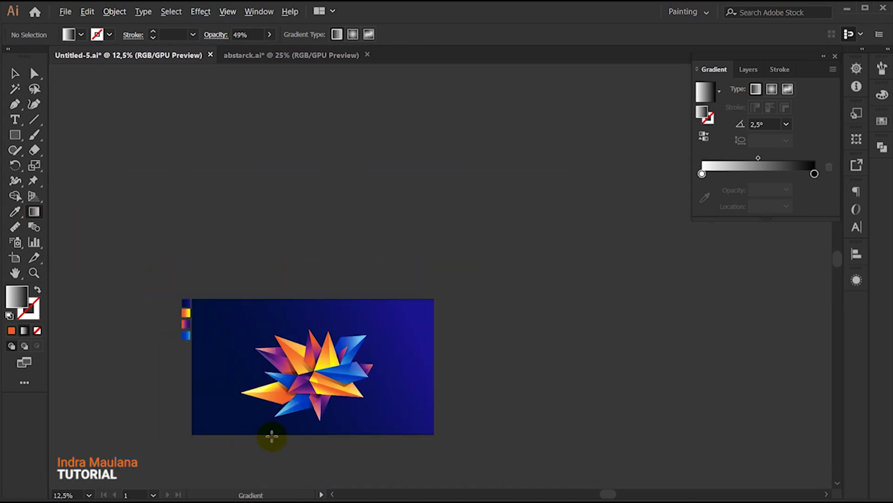
pyautogui.scroll(1, 303, 439)
pyautogui.scroll(1, 361, 389)
pyautogui.scroll(3, 361, 389)
pyautogui.click(16, 106)
pyautogui.click(155, 266)
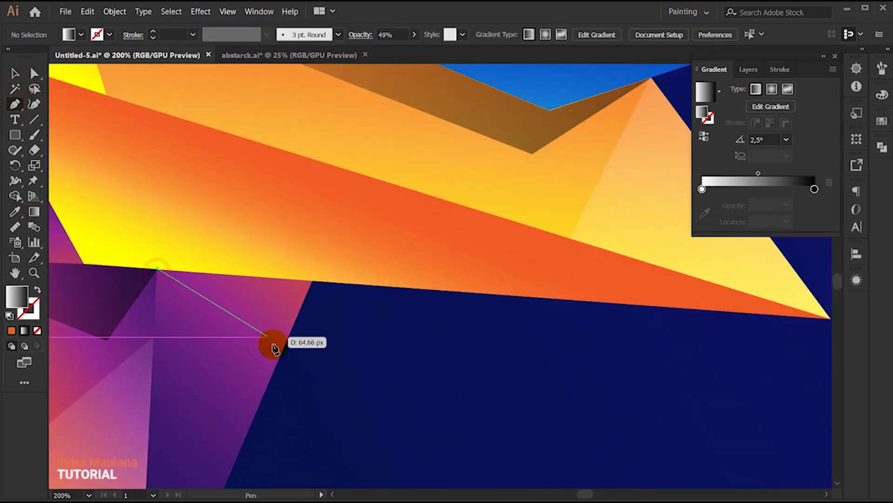
pyautogui.click(281, 349)
pyautogui.click(313, 284)
pyautogui.click(155, 265)
pyautogui.press('i')
# - Select all the starburst pieces and group them
pyautogui.scroll(-2, 568, 396)
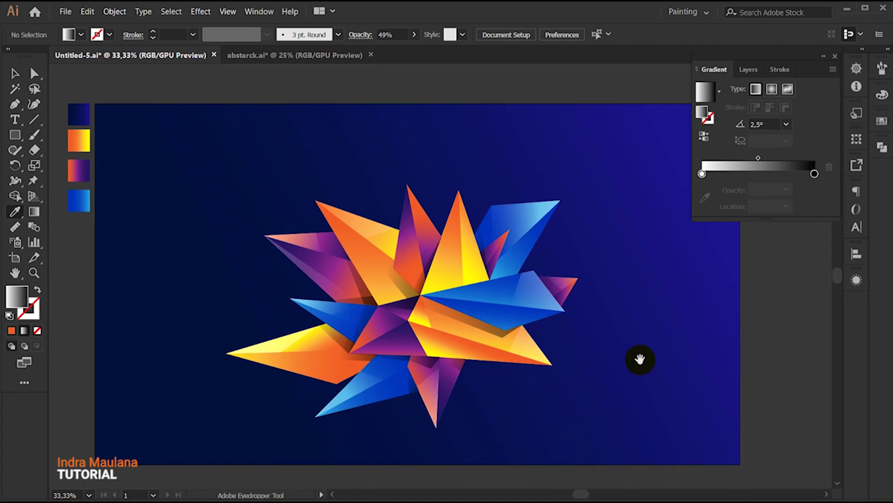
pyautogui.scroll(-1, 638, 358)
pyautogui.scroll(4, 624, 364)
pyautogui.hotkey('ctrl', 'shift', 'a')
pyautogui.scroll(-4, 349, 235)
pyautogui.press('p')
pyautogui.press('v')
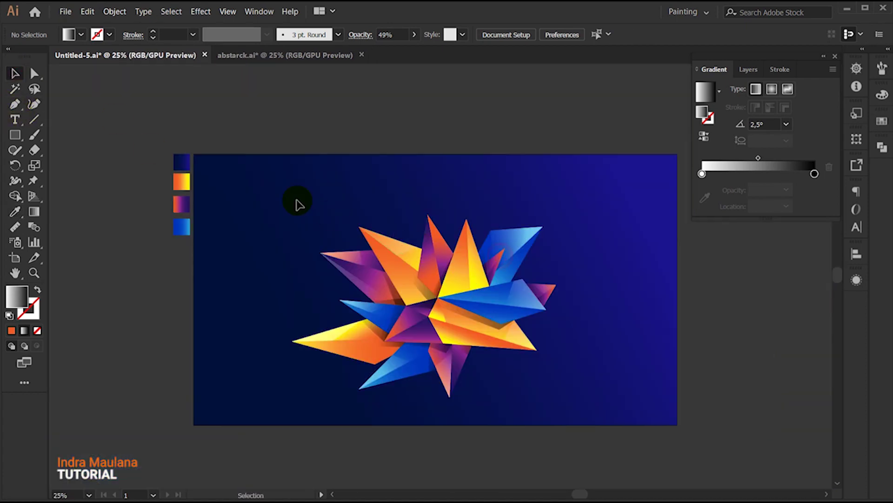
pyautogui.moveTo(295, 201); pyautogui.dragTo(600, 410)
pyautogui.rightClick(462, 254)
pyautogui.click(529, 317)
# - Add a new layer above the grouped starburst in the Layers panel
pyautogui.click(656, 228)
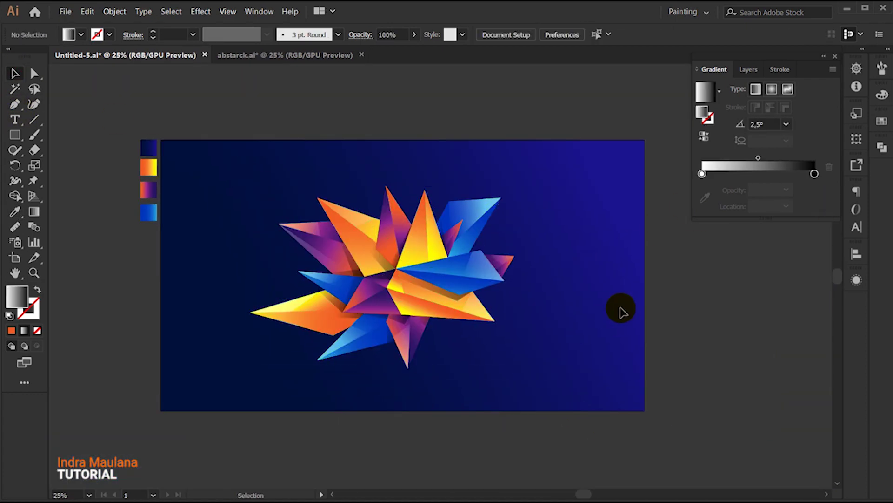
pyautogui.scroll(-1, 568, 307)
pyautogui.click(414, 247)
pyautogui.click(564, 289)
pyautogui.scroll(1, 564, 289)
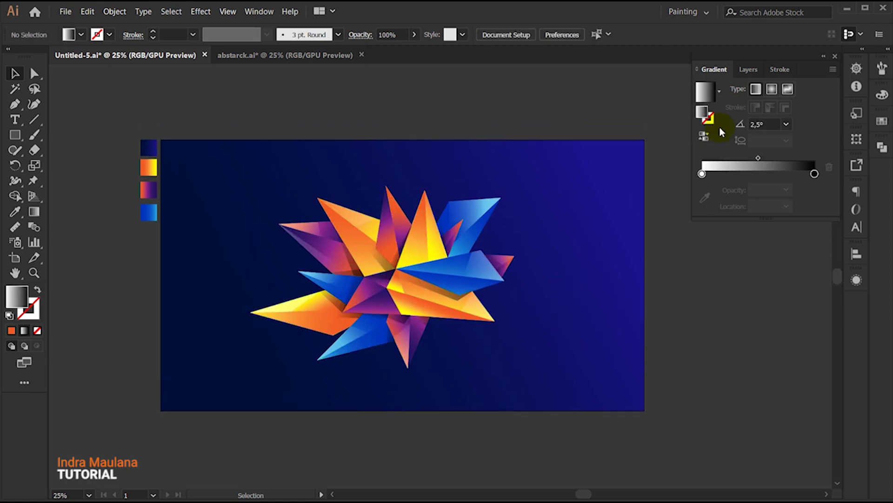
pyautogui.click(748, 68)
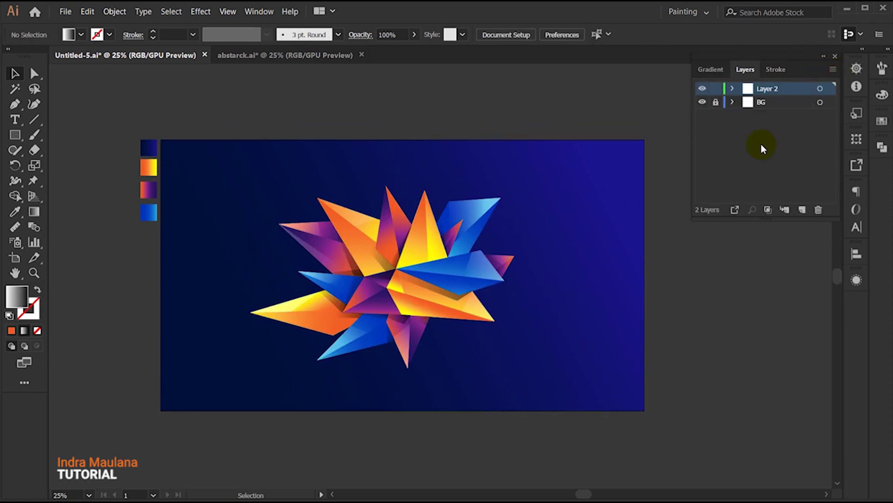
pyautogui.click(803, 209)
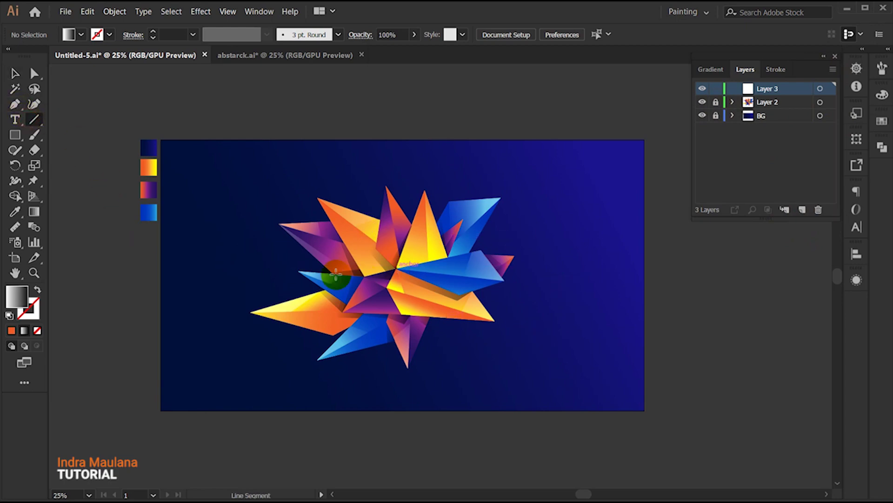
pyautogui.scroll(3, 336, 275)
pyautogui.scroll(2, 265, 241)
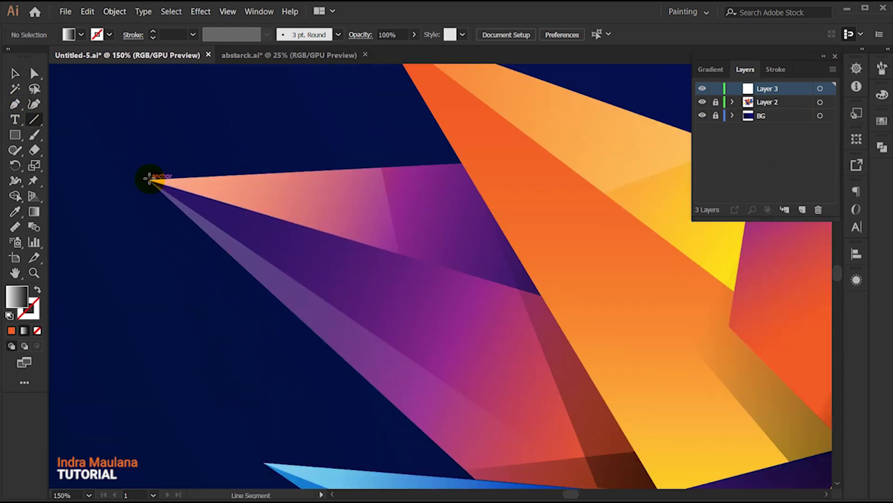
# - Draw a line along the left purple spike's upper edge
pyautogui.moveTo(441, 280); pyautogui.dragTo(545, 295)
pyautogui.scroll(-2, 549, 290)
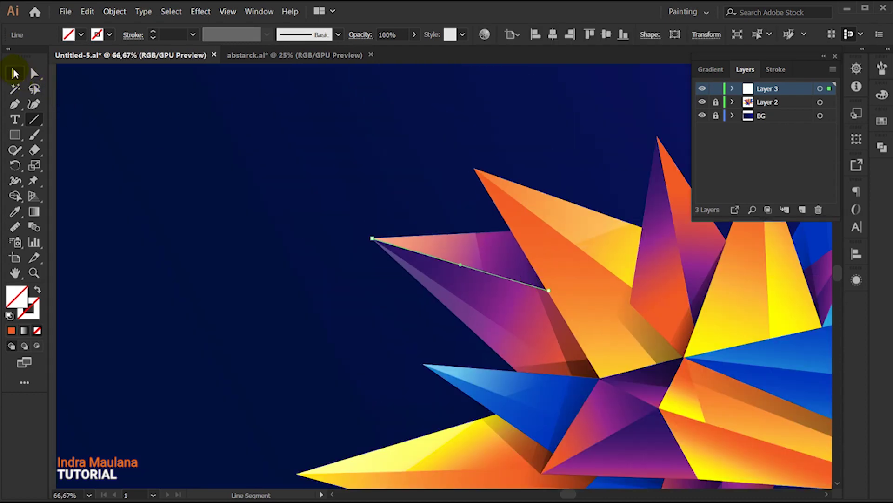
pyautogui.click(164, 181)
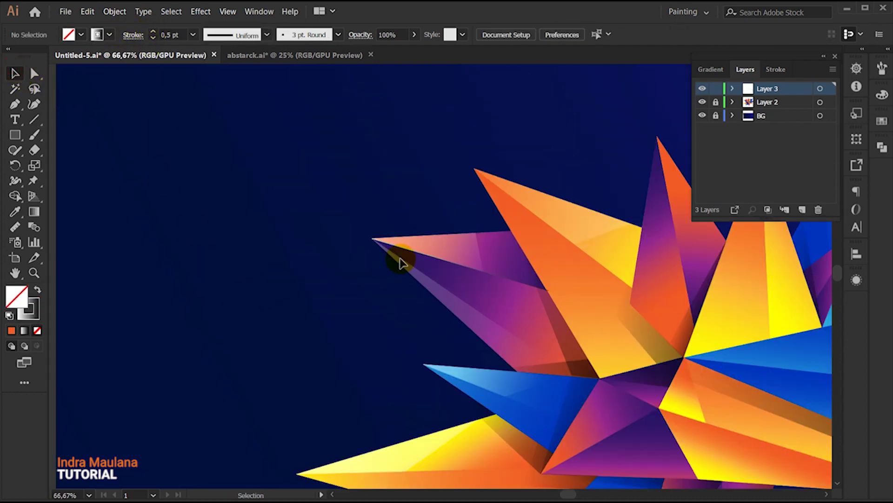
pyautogui.click(459, 278)
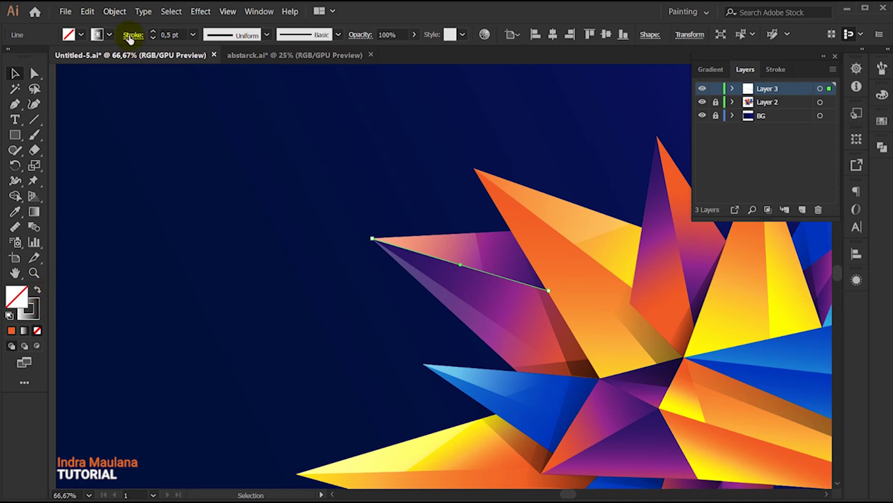
pyautogui.click(110, 35)
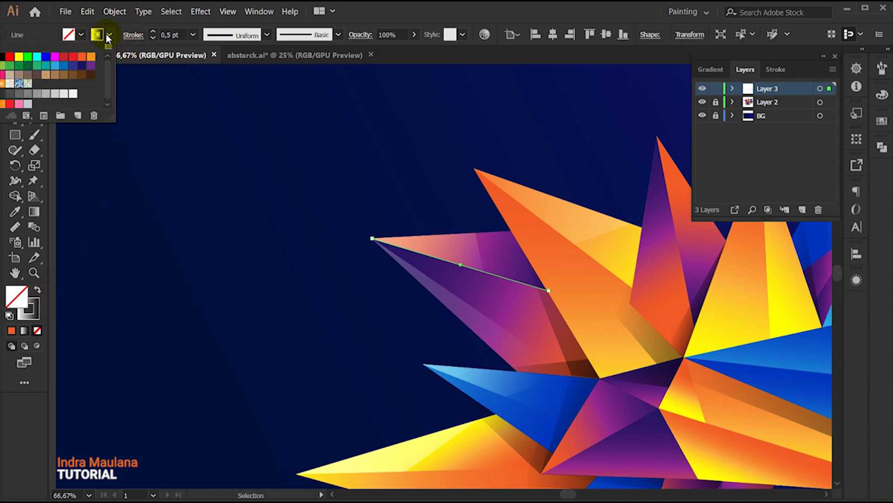
pyautogui.click(109, 35)
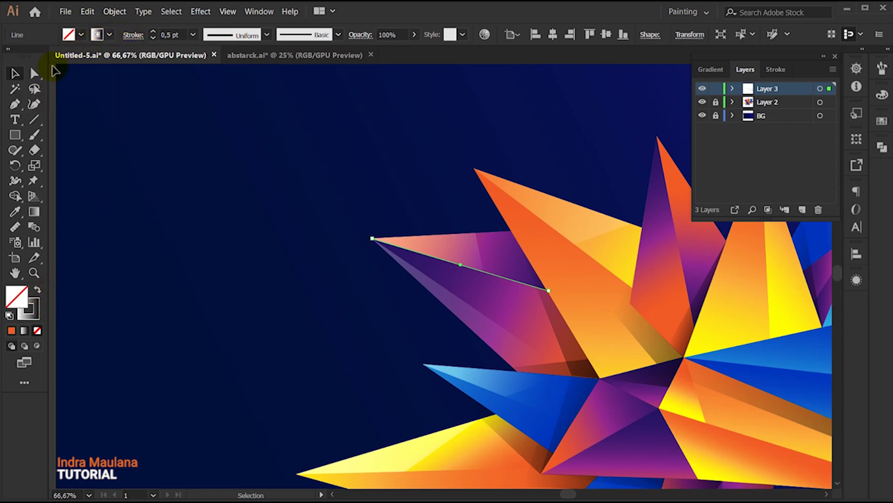
pyautogui.click(81, 35)
# - Swap fill and stroke so the line is stroked white, and set its fill to None
pyautogui.click(881, 120)
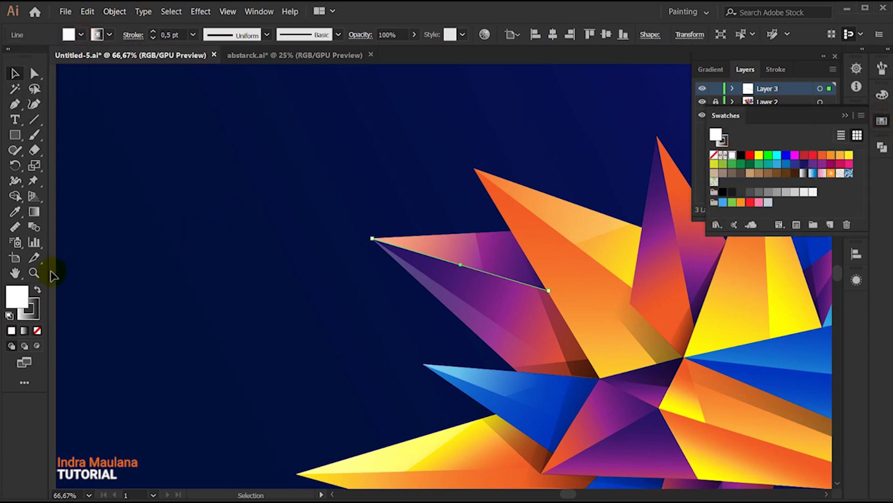
pyautogui.click(38, 292)
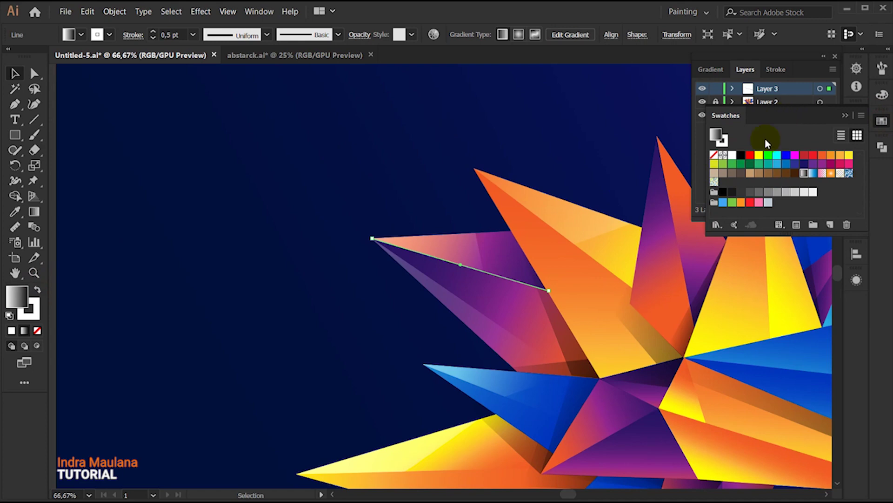
pyautogui.click(321, 156)
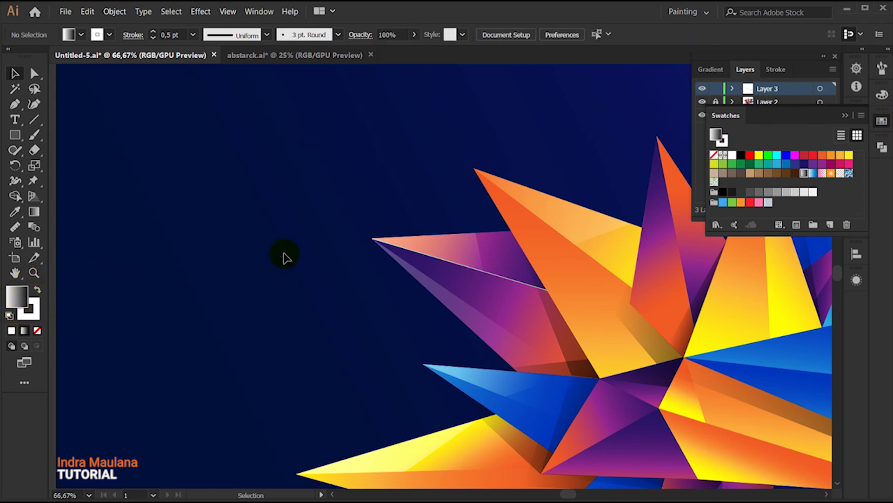
pyautogui.moveTo(377, 226); pyautogui.dragTo(437, 275)
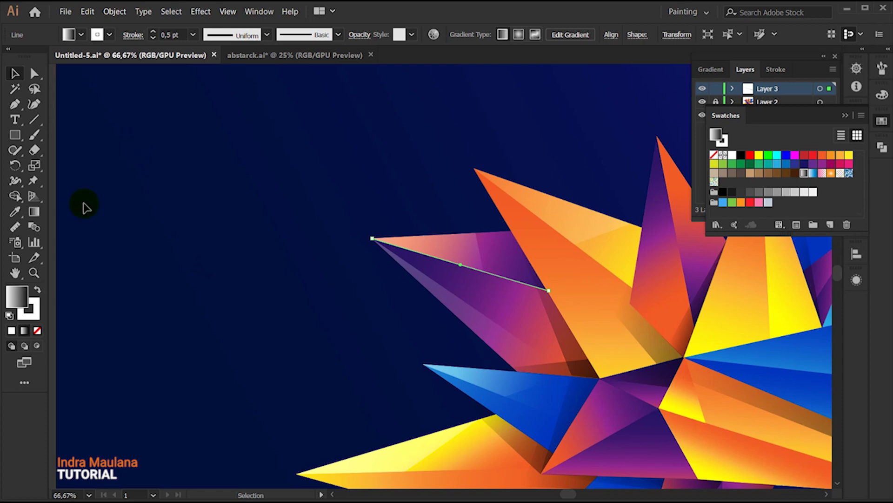
pyautogui.click(37, 330)
pyautogui.click(422, 243)
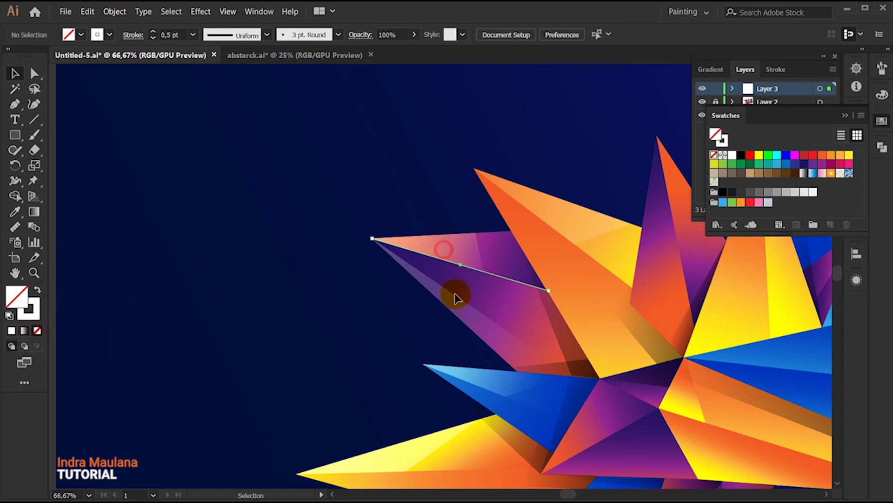
# - Move the existing white line's endpoint onto the facet corner using Direct Selection
pyautogui.click(184, 137)
pyautogui.moveTo(226, 269); pyautogui.dragTo(130, 234)
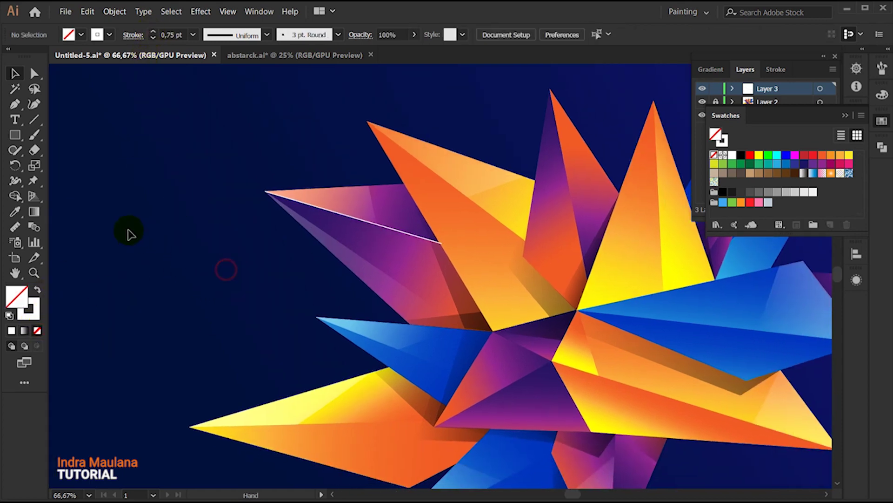
pyautogui.scroll(1, 411, 264)
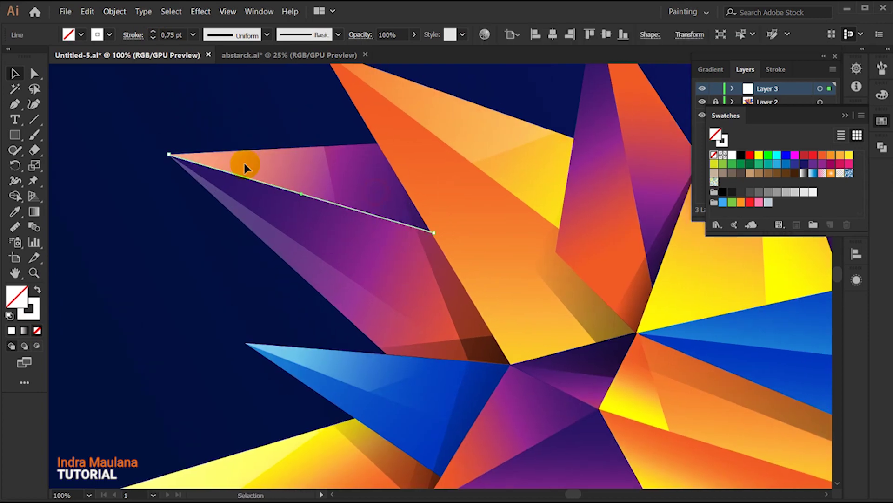
pyautogui.moveTo(148, 285); pyautogui.dragTo(131, 276)
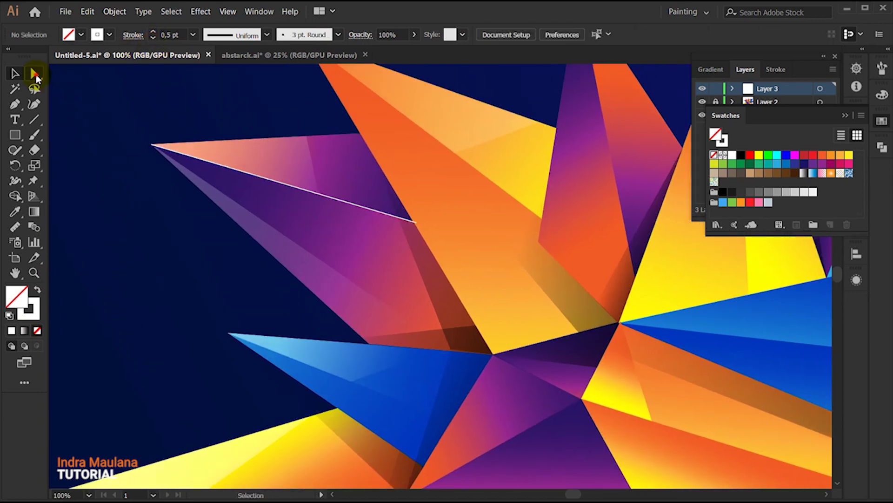
pyautogui.click(35, 74)
pyautogui.scroll(2, 382, 203)
pyautogui.moveTo(445, 246); pyautogui.dragTo(439, 243)
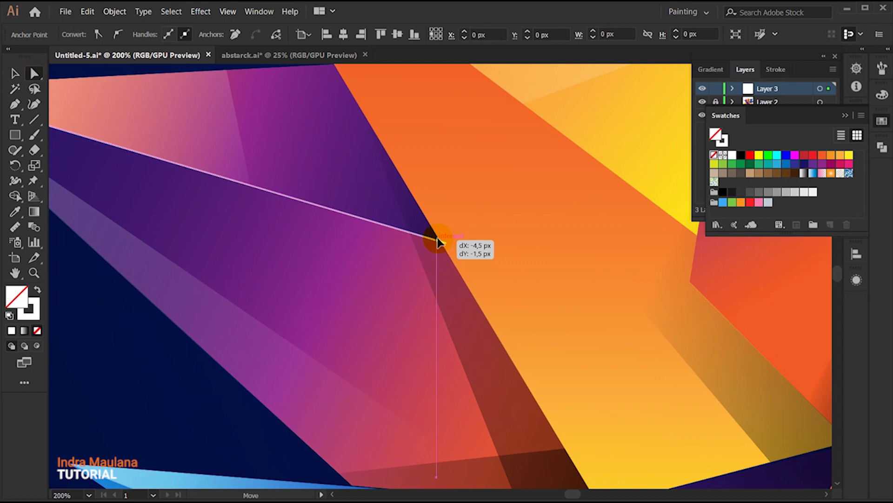
pyautogui.scroll(-2, 455, 256)
pyautogui.scroll(-1, 455, 255)
pyautogui.click(301, 278)
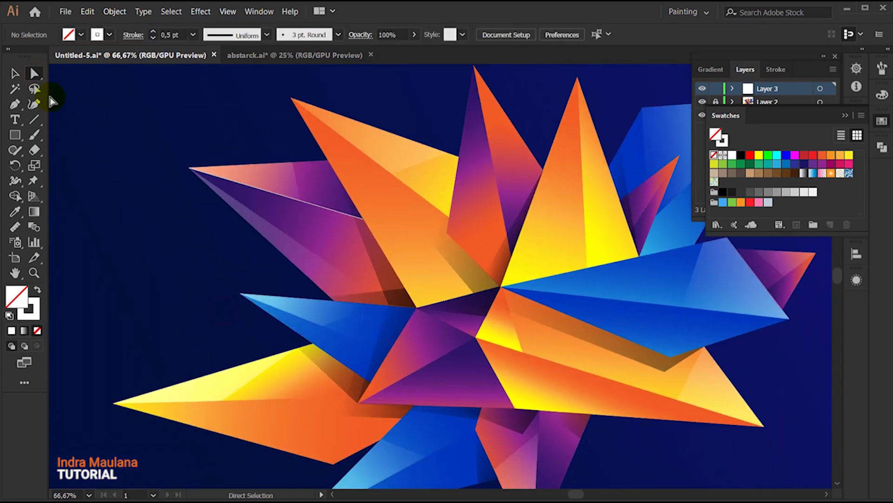
# - Draw white lines along the blue spike's facet edge and the central purple facet's edge
pyautogui.click(264, 176)
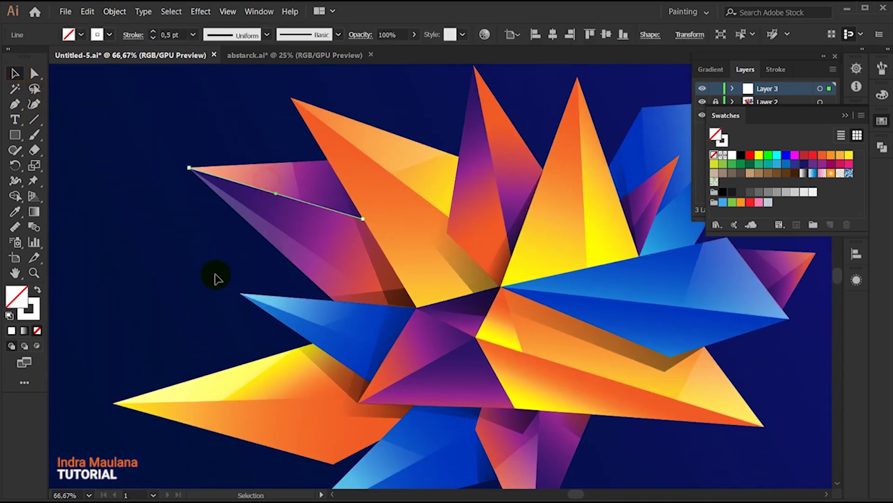
pyautogui.click(184, 263)
pyautogui.click(32, 134)
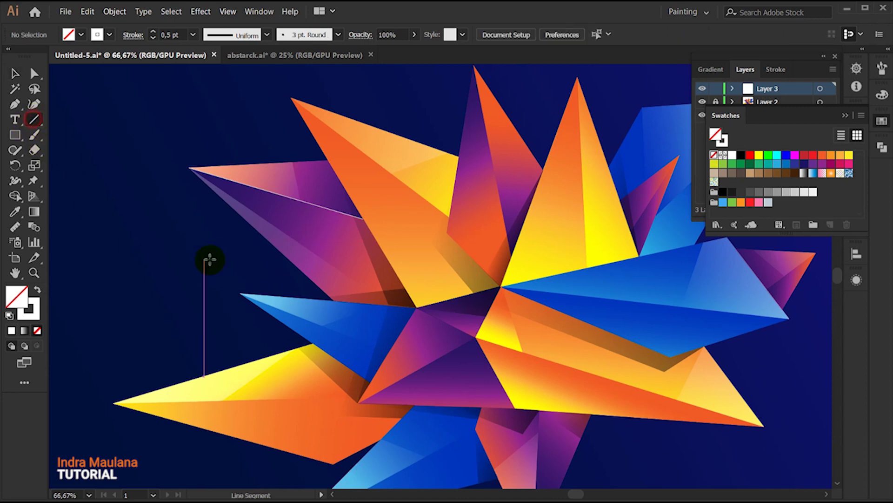
pyautogui.scroll(1, 203, 259)
pyautogui.scroll(1, 185, 275)
pyautogui.moveTo(124, 268)
pyautogui.mouseDown()
pyautogui.moveTo(473, 404)
pyautogui.moveTo(460, 397)
pyautogui.mouseUp()
pyautogui.scroll(-2, 461, 397)
pyautogui.scroll(1, 396, 327)
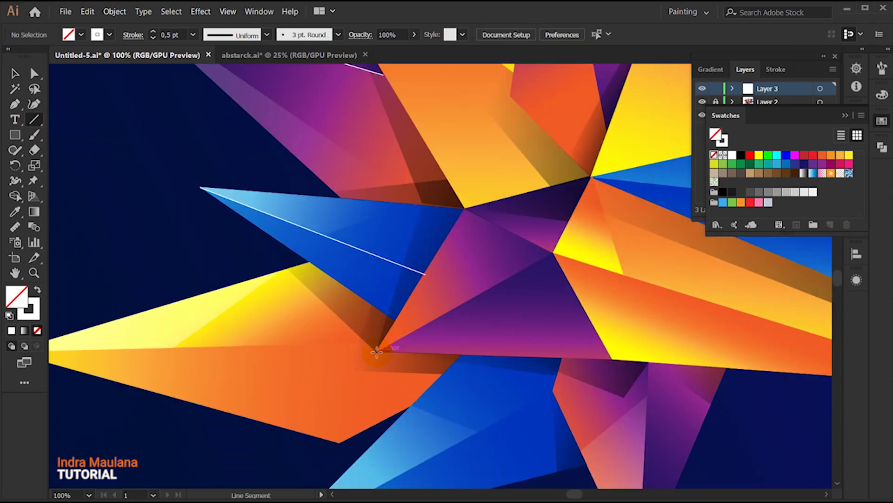
pyautogui.moveTo(555, 256); pyautogui.dragTo(554, 254)
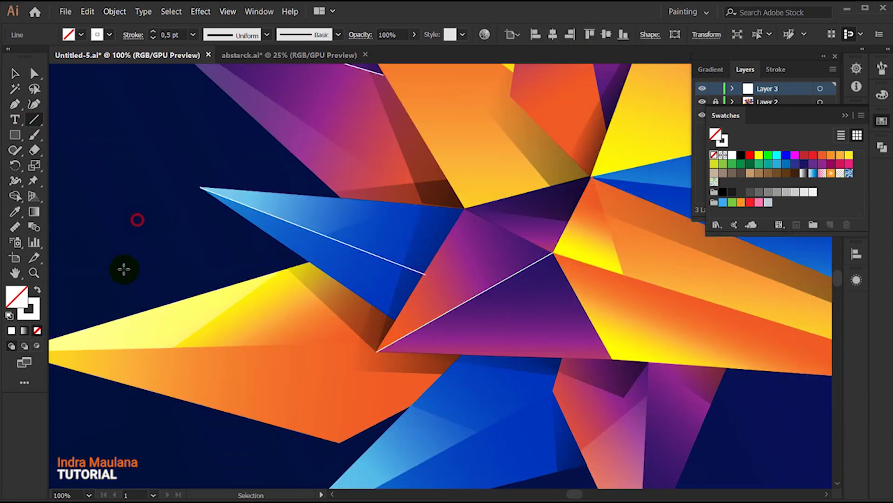
# - Draw white lines across the yellow spike and from the blue and orange spike tips
pyautogui.moveTo(104, 289); pyautogui.dragTo(255, 203)
pyautogui.moveTo(331, 266); pyautogui.dragTo(528, 258)
pyautogui.moveTo(380, 388); pyautogui.dragTo(296, 346)
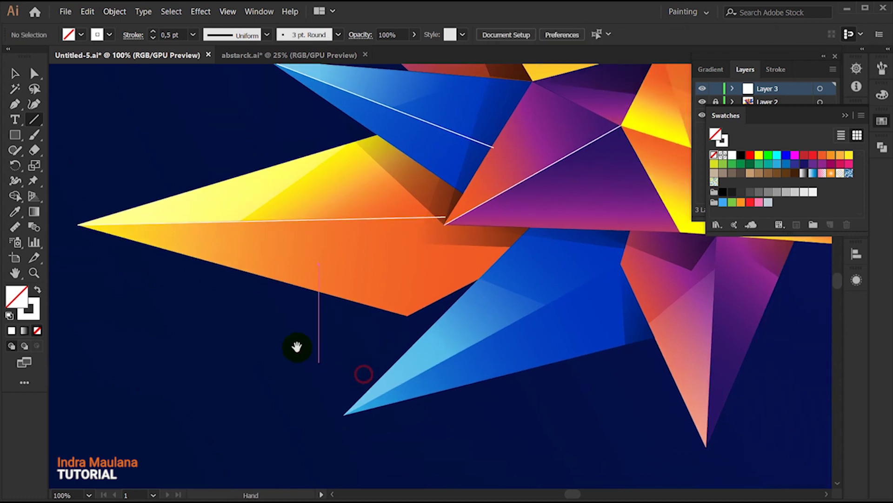
pyautogui.moveTo(345, 412); pyautogui.dragTo(622, 262)
pyautogui.moveTo(696, 429); pyautogui.dragTo(508, 421)
pyautogui.moveTo(524, 339); pyautogui.dragTo(530, 226)
pyautogui.hotkey('ctrl', '-')
pyautogui.moveTo(569, 368); pyautogui.dragTo(273, 282)
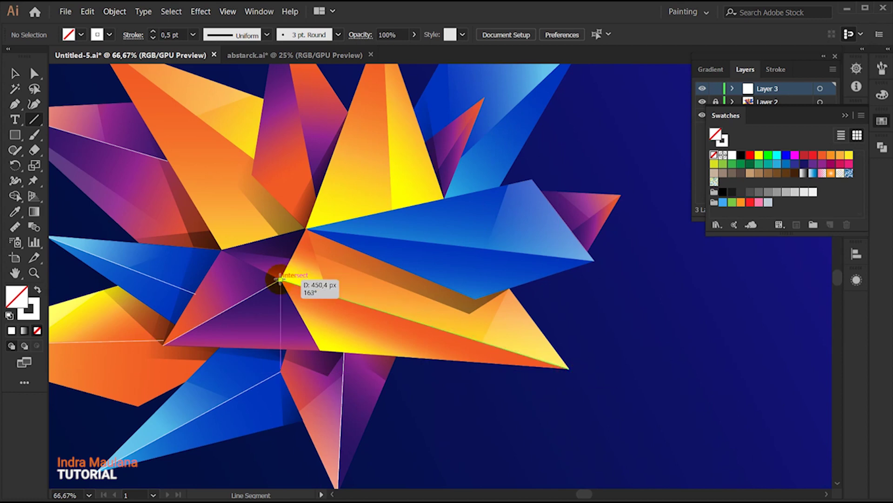
pyautogui.scroll(3, 601, 385)
pyautogui.moveTo(581, 347); pyautogui.dragTo(290, 316)
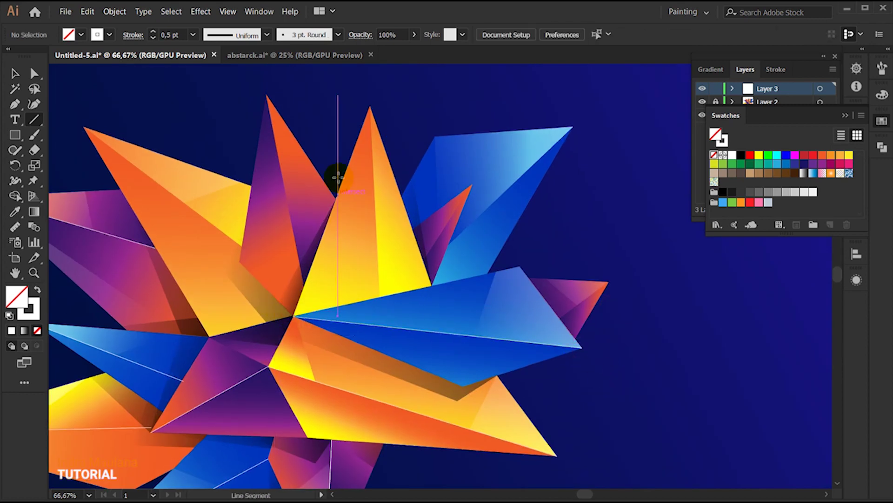
# - Draw lines from the small triangle's tip and top-right spike tip, and across the small purple spike
pyautogui.moveTo(379, 300); pyautogui.dragTo(381, 298)
pyautogui.scroll(1, 472, 186)
pyautogui.moveTo(473, 185); pyautogui.dragTo(401, 294)
pyautogui.moveTo(471, 185); pyautogui.dragTo(400, 297)
pyautogui.moveTo(624, 98); pyautogui.dragTo(436, 274)
pyautogui.scroll(-1, 549, 241)
pyautogui.scroll(1, 576, 258)
pyautogui.moveTo(576, 258); pyautogui.dragTo(502, 312)
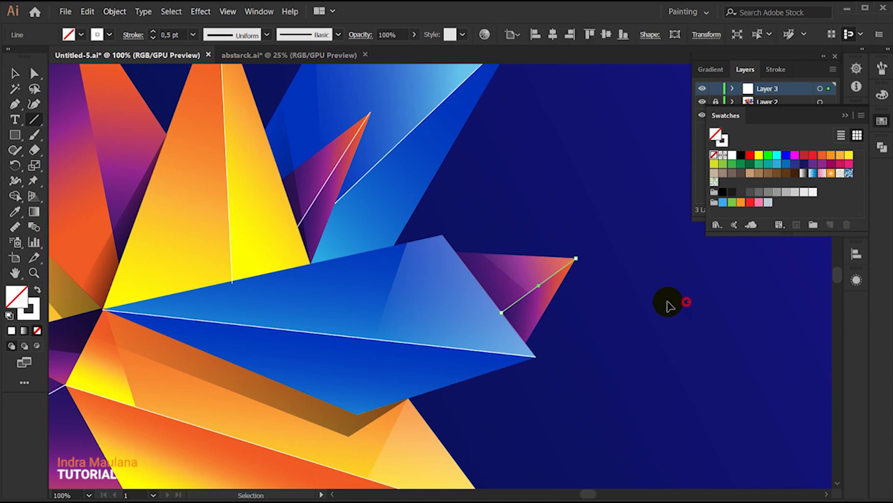
# - Trace lines along the left and orange spikes' top edges and the tall spike's left edge
pyautogui.scroll(-1, 668, 304)
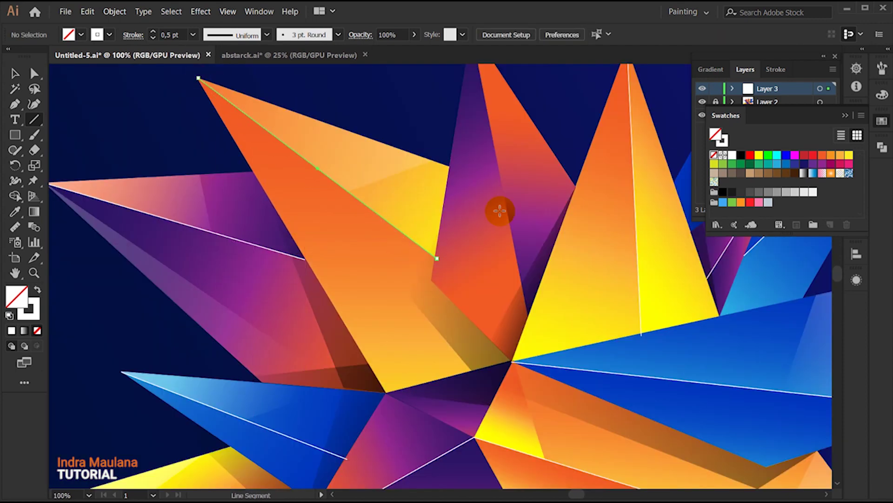
pyautogui.scroll(3, 455, 98)
pyautogui.scroll(-2, 498, 329)
pyautogui.scroll(-2, 285, 278)
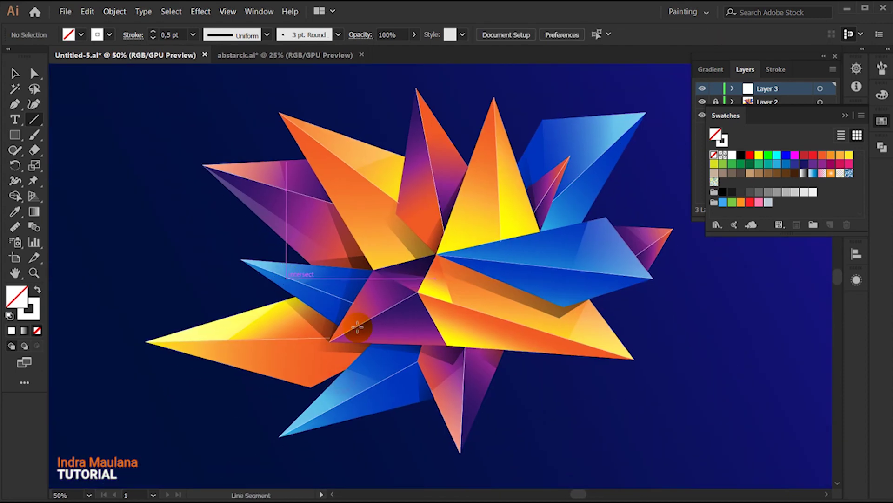
pyautogui.hscroll(-2, 160, 379)
pyautogui.scroll(-1, 208, 385)
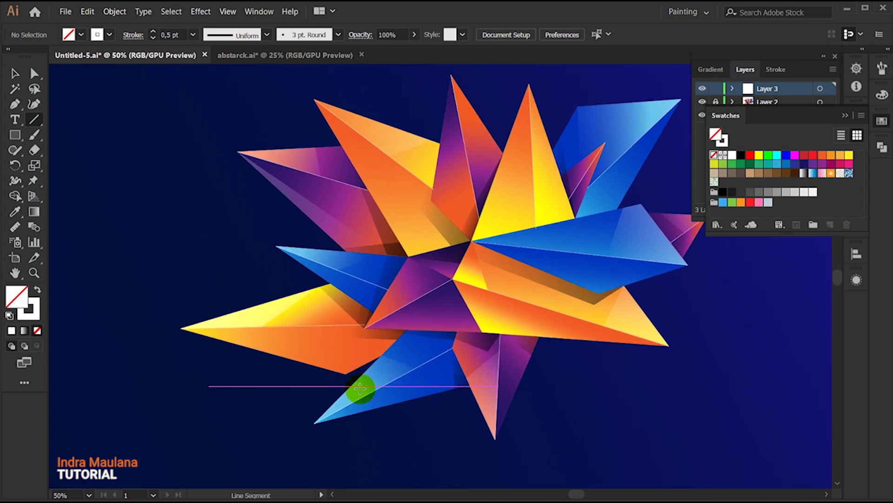
pyautogui.hscroll(2, 406, 399)
pyautogui.scroll(1, 265, 205)
pyautogui.scroll(1, 189, 316)
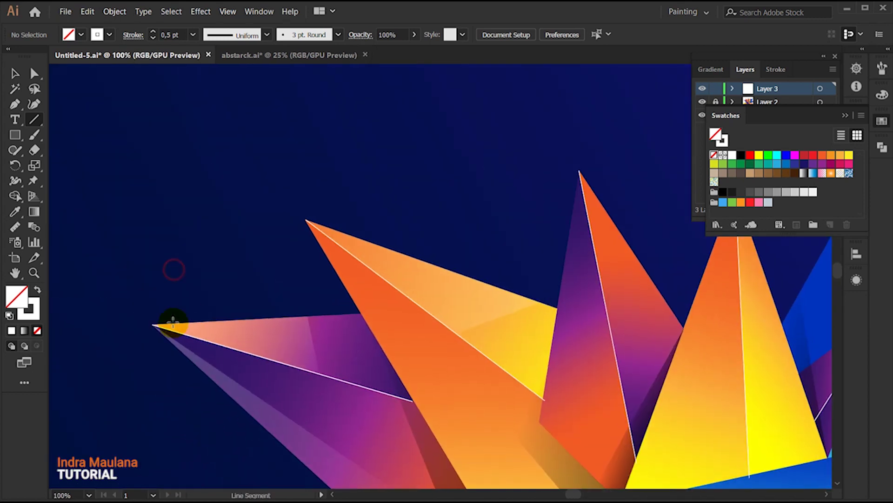
pyautogui.moveTo(152, 324); pyautogui.dragTo(363, 313)
pyautogui.moveTo(306, 220); pyautogui.dragTo(559, 309)
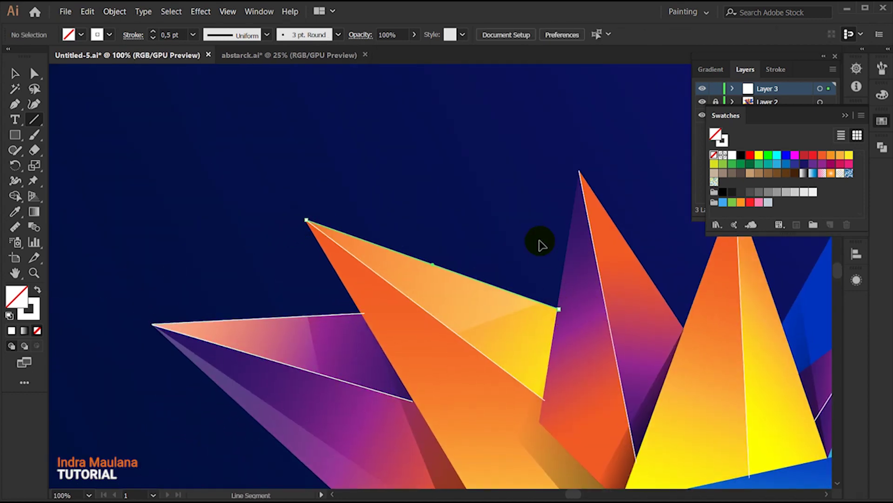
pyautogui.hscroll(2, 544, 255)
pyautogui.moveTo(508, 141); pyautogui.dragTo(615, 302)
# - Draw lines from the small purple spike and blue shape tips, and along the blue shape's lower edge
pyautogui.hscroll(8, 674, 333)
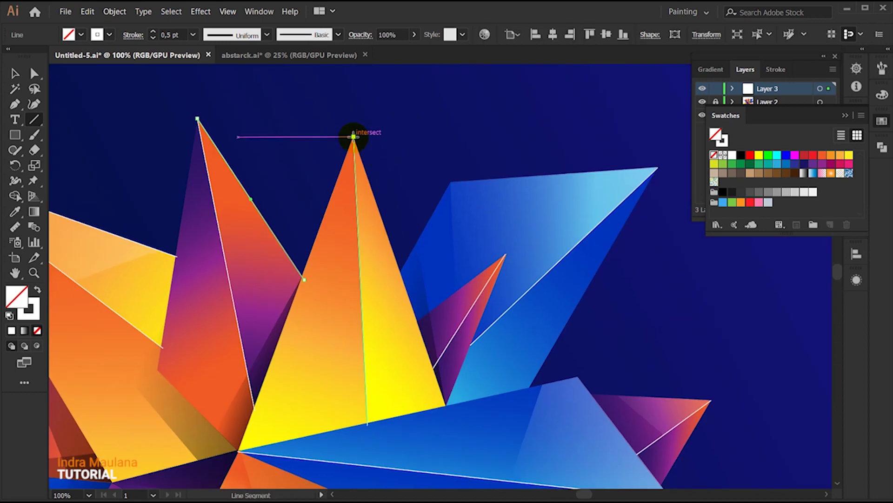
pyautogui.scroll(-2, 571, 187)
pyautogui.hscroll(2, 570, 188)
pyautogui.moveTo(433, 199); pyautogui.dragTo(370, 355)
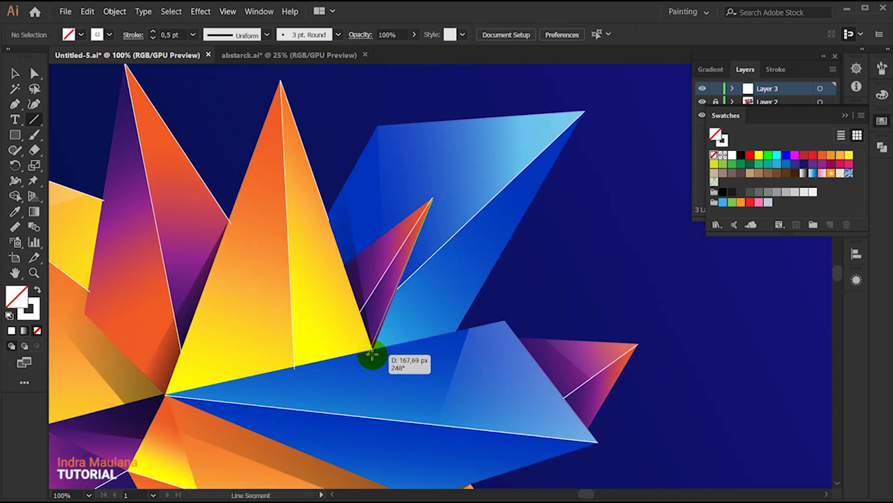
pyautogui.moveTo(583, 112); pyautogui.dragTo(455, 329)
pyautogui.scroll(-5, 616, 195)
pyautogui.hscroll(1, 617, 194)
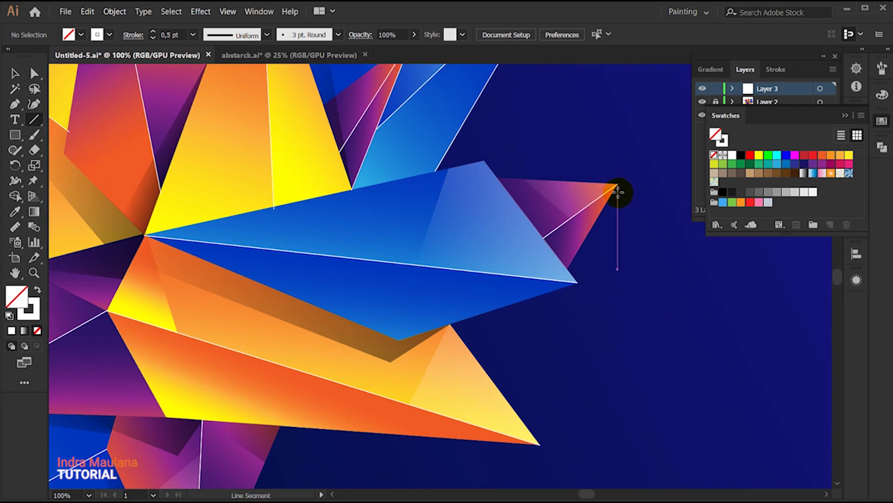
pyautogui.moveTo(617, 195); pyautogui.dragTo(577, 282)
pyautogui.scroll(-5, 577, 282)
pyautogui.moveTo(609, 219); pyautogui.dragTo(433, 276)
pyautogui.scroll(-3, 573, 329)
pyautogui.moveTo(600, 307); pyautogui.dragTo(280, 285)
# - Add a leftward line from a spike tip, a vertical line through the lower spike, and the pink spike's left edge
pyautogui.scroll(-3, 638, 255)
pyautogui.moveTo(692, 246); pyautogui.dragTo(320, 219)
pyautogui.scroll(-3, 441, 285)
pyautogui.moveTo(447, 150); pyautogui.dragTo(445, 324)
pyautogui.scroll(-3, 445, 325)
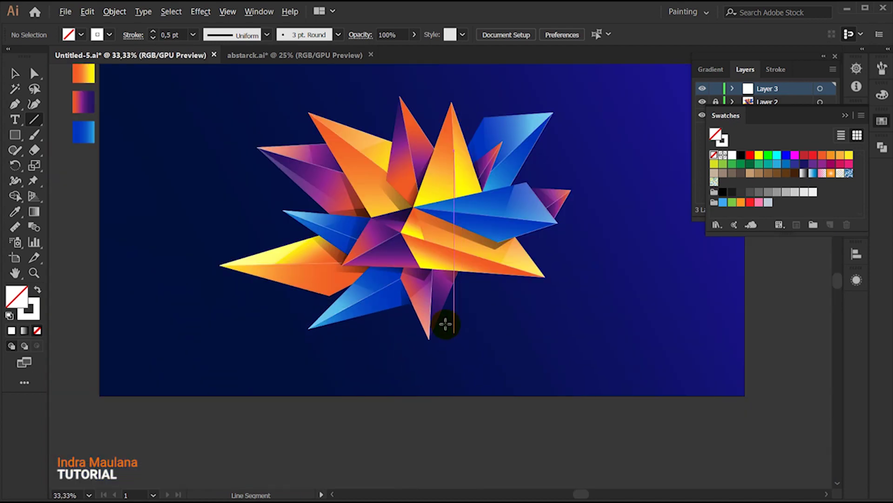
pyautogui.scroll(3, 445, 324)
pyautogui.scroll(1, 449, 299)
pyautogui.moveTo(361, 277); pyautogui.dragTo(417, 396)
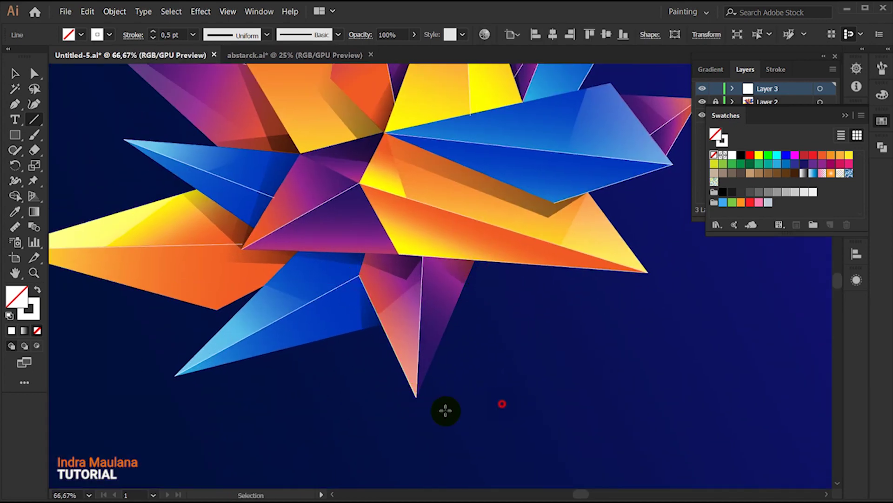
# - Trace the orange, purple and blue spikes' lower edges and a line from the left spike's tip
pyautogui.moveTo(176, 345); pyautogui.dragTo(221, 366)
pyautogui.moveTo(124, 289); pyautogui.dragTo(344, 346)
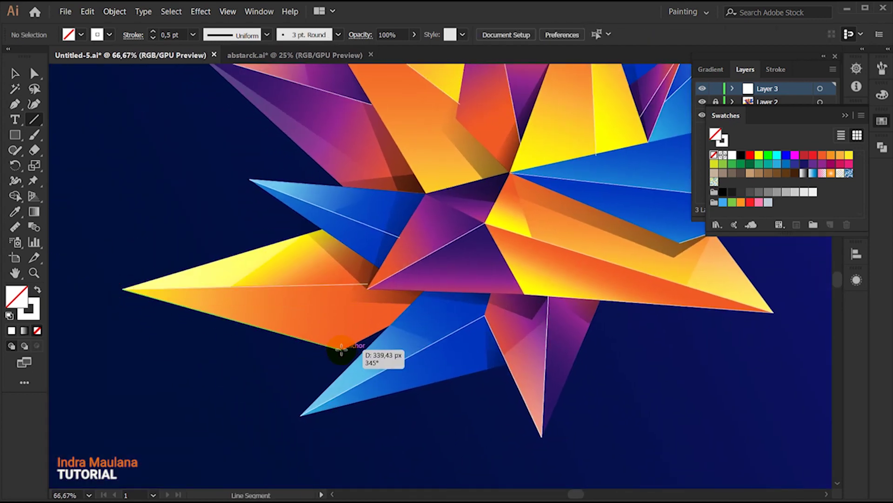
pyautogui.moveTo(506, 362); pyautogui.dragTo(538, 488)
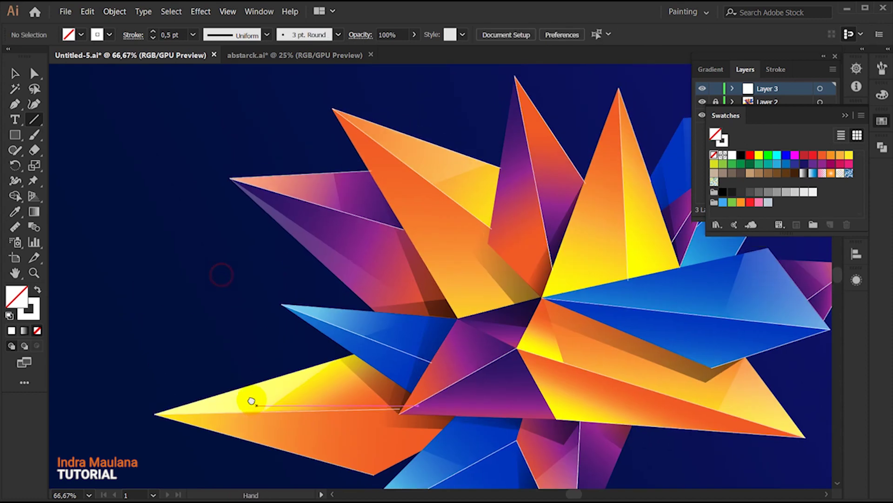
pyautogui.moveTo(231, 188); pyautogui.dragTo(376, 325)
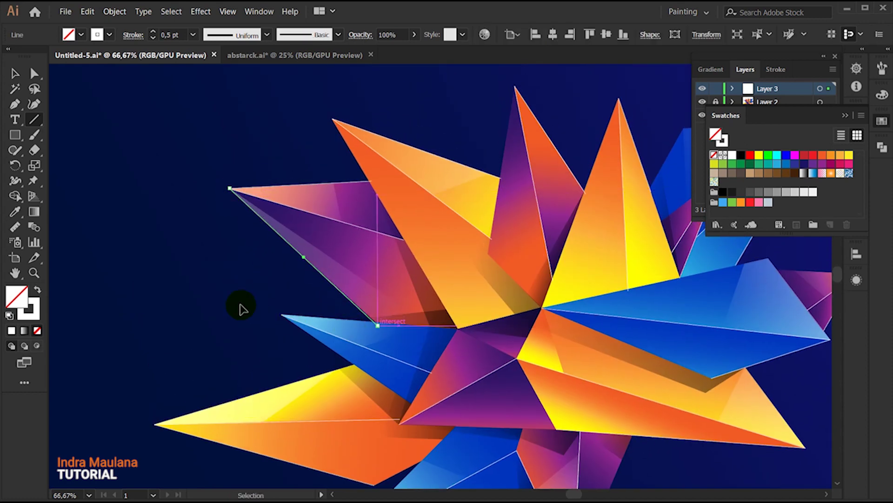
pyautogui.scroll(1, 274, 328)
pyautogui.moveTo(289, 313)
pyautogui.mouseDown()
pyautogui.moveTo(472, 433)
pyautogui.moveTo(456, 435)
pyautogui.mouseUp()
pyautogui.scroll(-2, 241, 320)
pyautogui.scroll(-1, 207, 307)
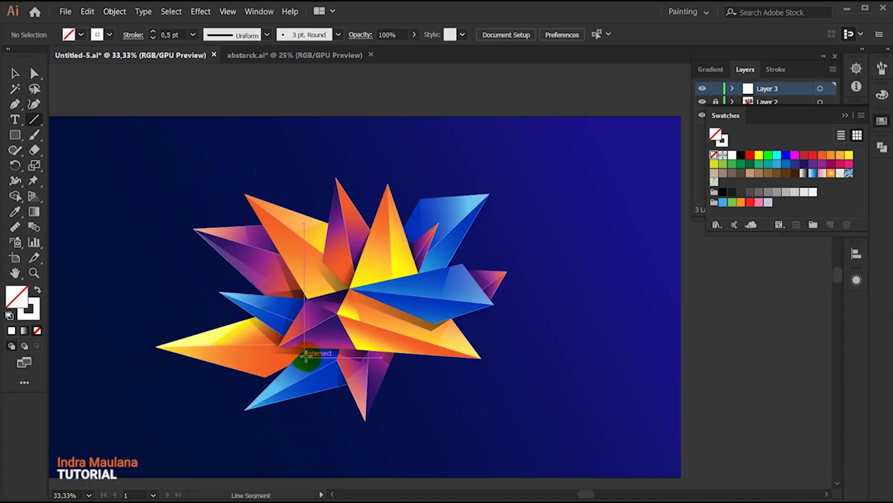
# - Marquee-select all the white edge lines and set their stroke weight to 1 pt
pyautogui.click(14, 74)
pyautogui.moveTo(135, 113); pyautogui.dragTo(635, 439)
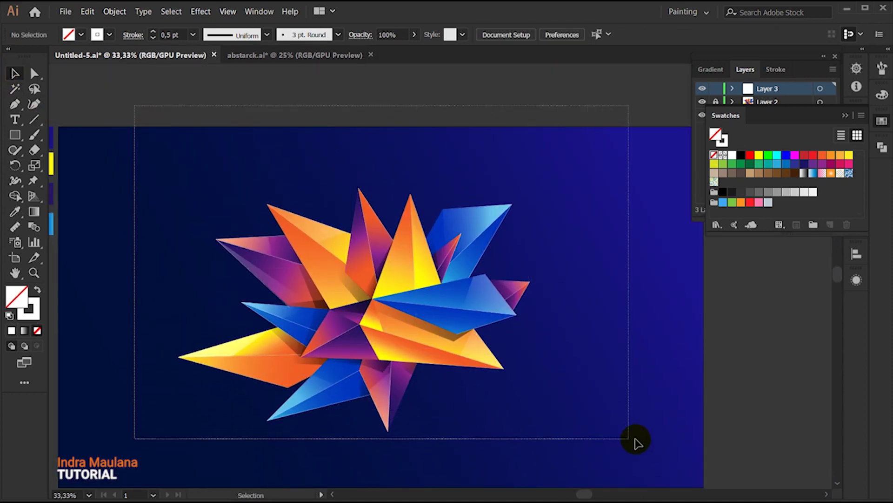
pyautogui.click(874, 124)
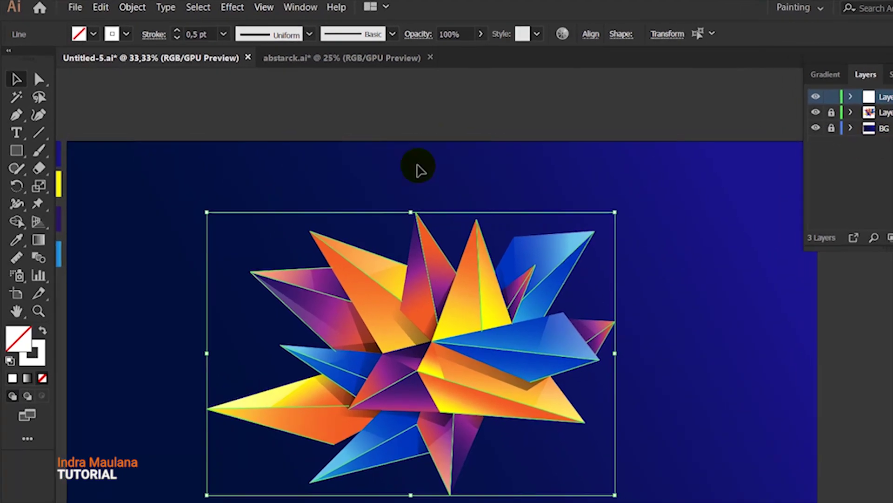
pyautogui.moveTo(139, 124); pyautogui.dragTo(409, 314)
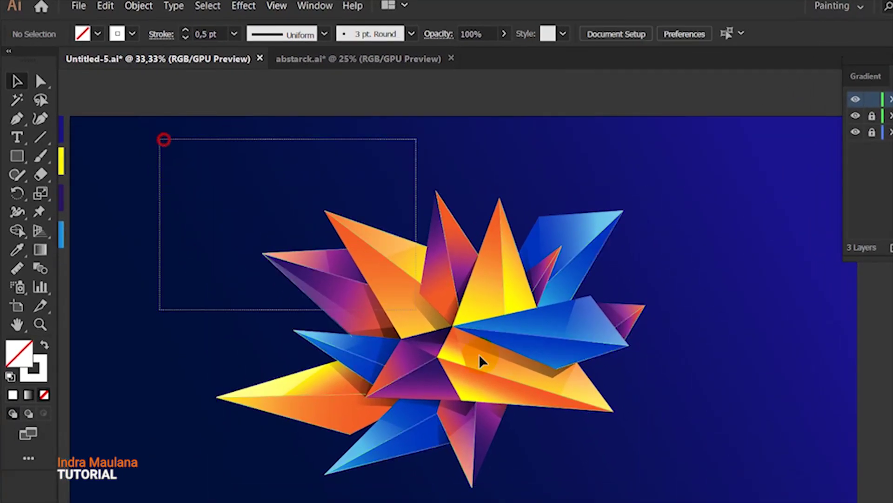
pyautogui.moveTo(482, 362); pyautogui.dragTo(798, 319)
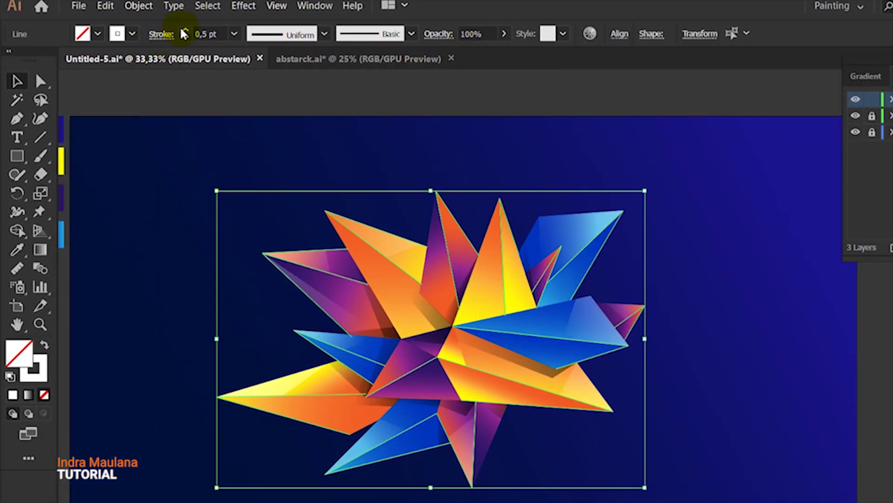
pyautogui.click(168, 161)
pyautogui.moveTo(209, 160); pyautogui.dragTo(768, 500)
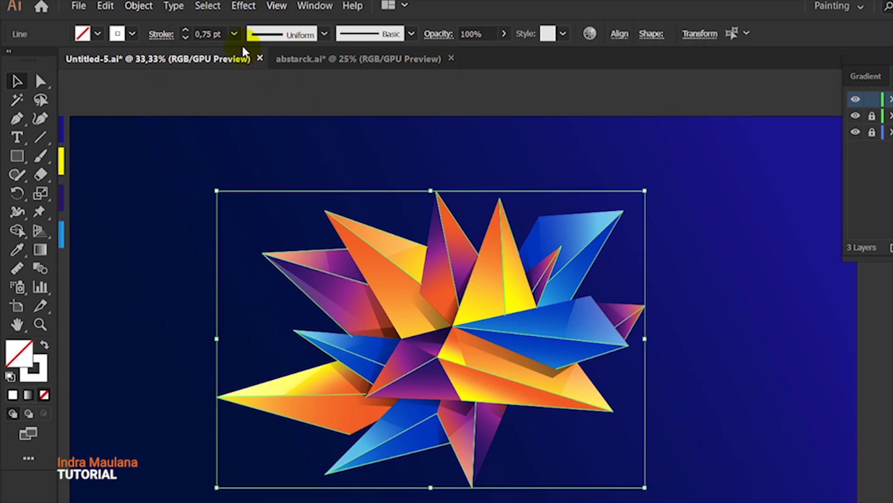
pyautogui.click(234, 33)
pyautogui.click(249, 104)
pyautogui.click(186, 121)
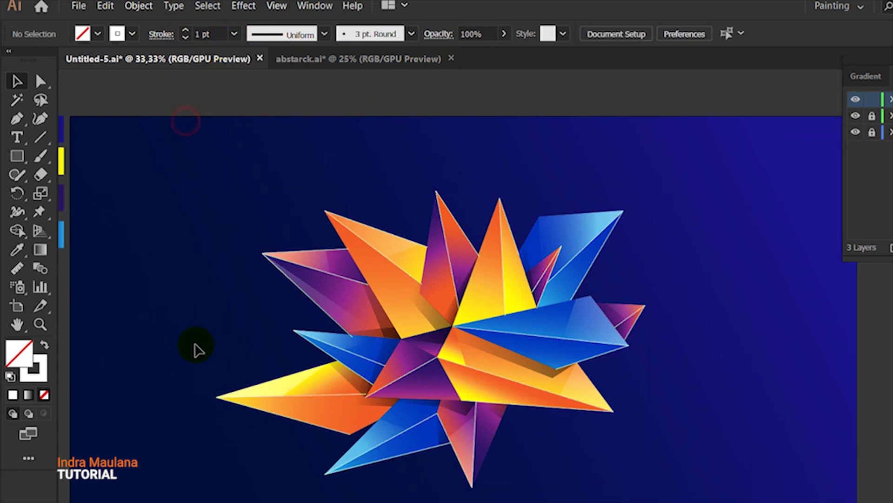
pyautogui.moveTo(225, 161); pyautogui.dragTo(568, 319)
pyautogui.click(33, 373)
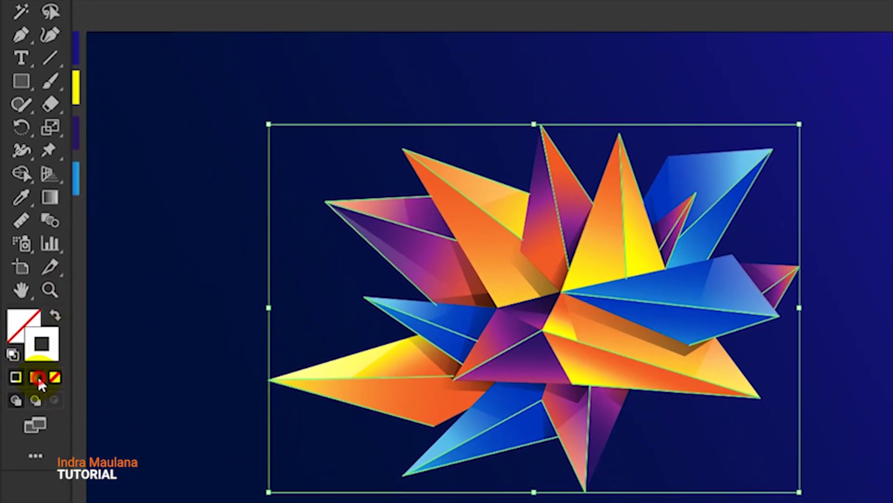
# - Apply a gradient to the lines' stroke with the left stop set to black #000000
pyautogui.click(37, 376)
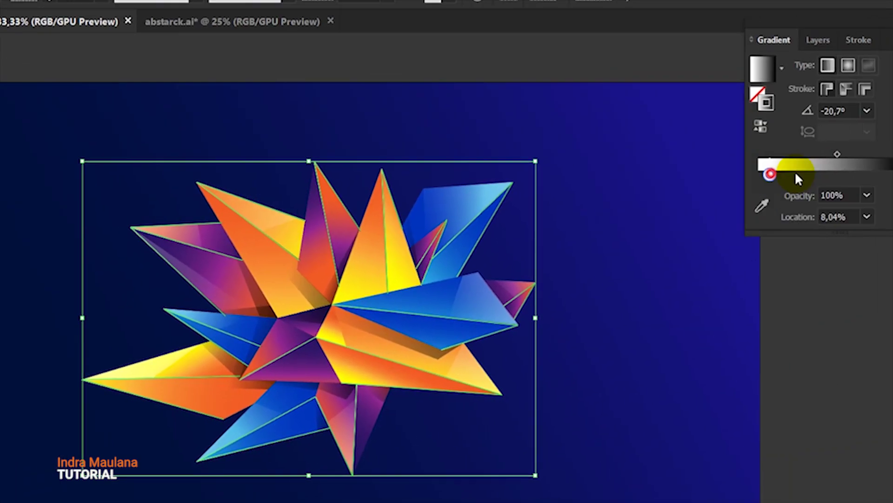
pyautogui.click(755, 182)
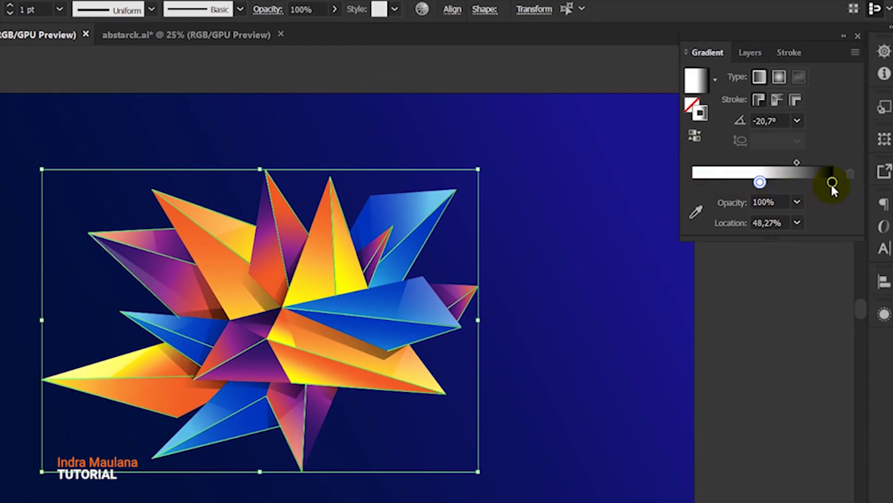
pyautogui.doubleClick(693, 183)
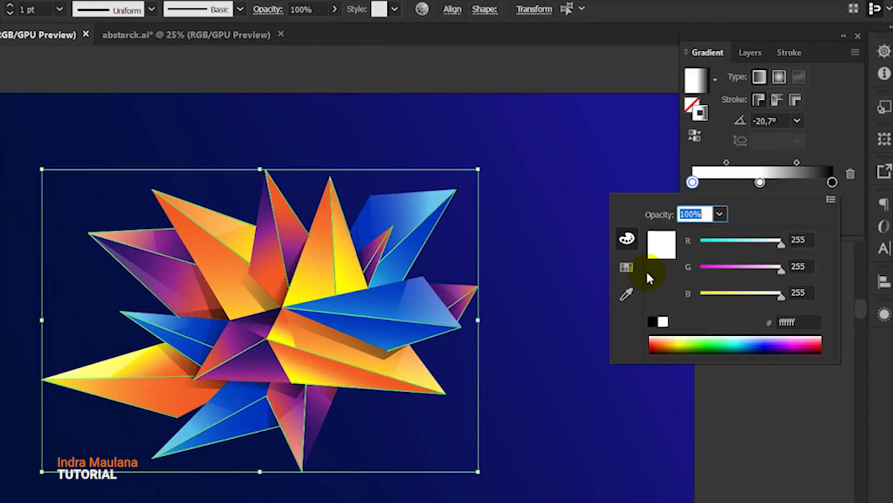
pyautogui.click(652, 322)
pyautogui.click(762, 449)
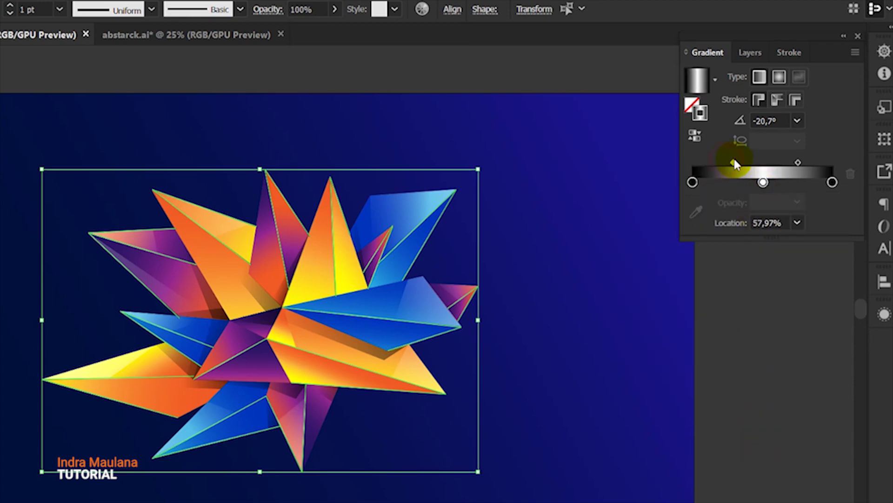
pyautogui.click(617, 329)
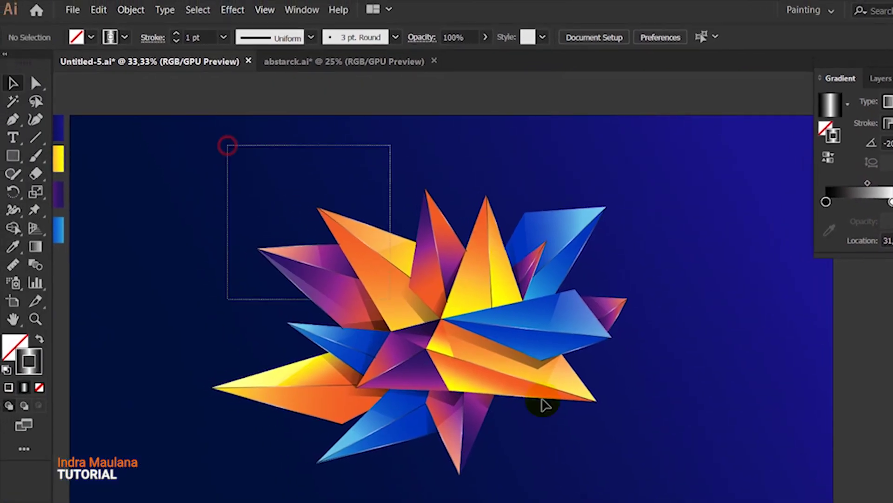
pyautogui.moveTo(225, 143); pyautogui.dragTo(644, 454)
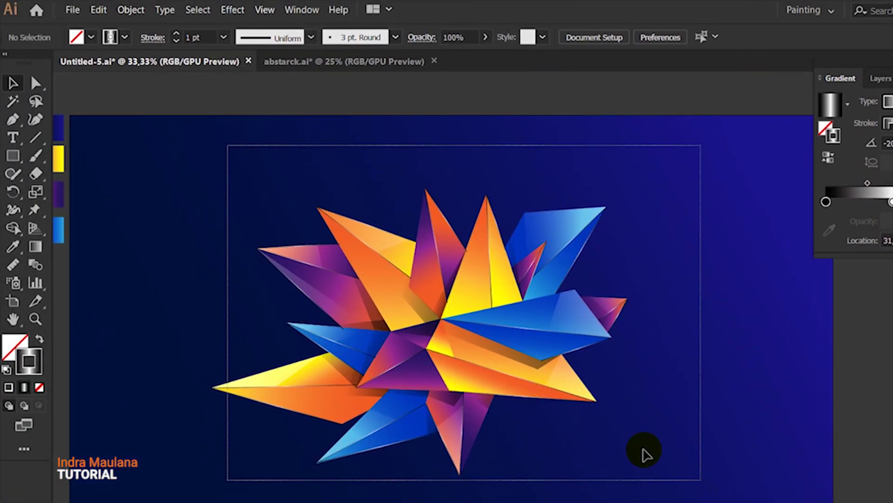
# - Set the highlight lines' transparency blending mode to Screen
pyautogui.scroll(1, 489, 305)
pyautogui.click(413, 40)
pyautogui.click(301, 60)
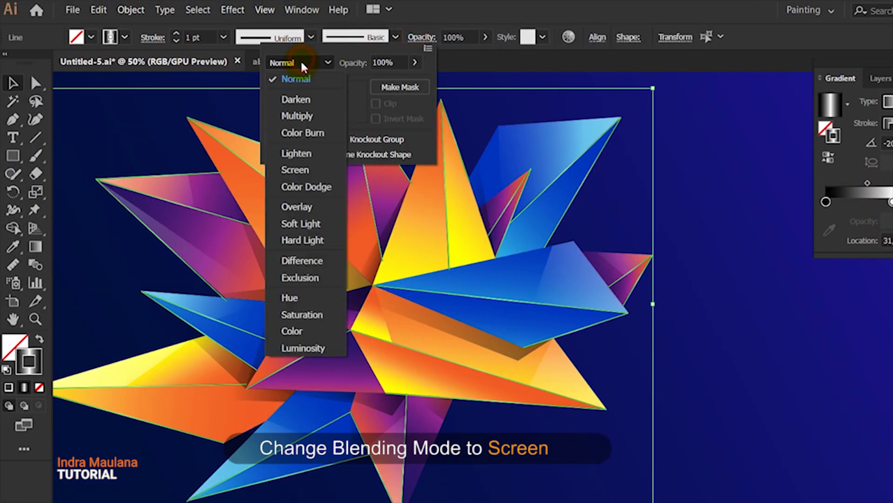
pyautogui.click(283, 163)
pyautogui.click(619, 348)
pyautogui.scroll(-1, 622, 348)
# - Thicken the starburst outlines to 3 pt and apply a tapered variable width profile
pyautogui.moveTo(230, 137); pyautogui.dragTo(591, 379)
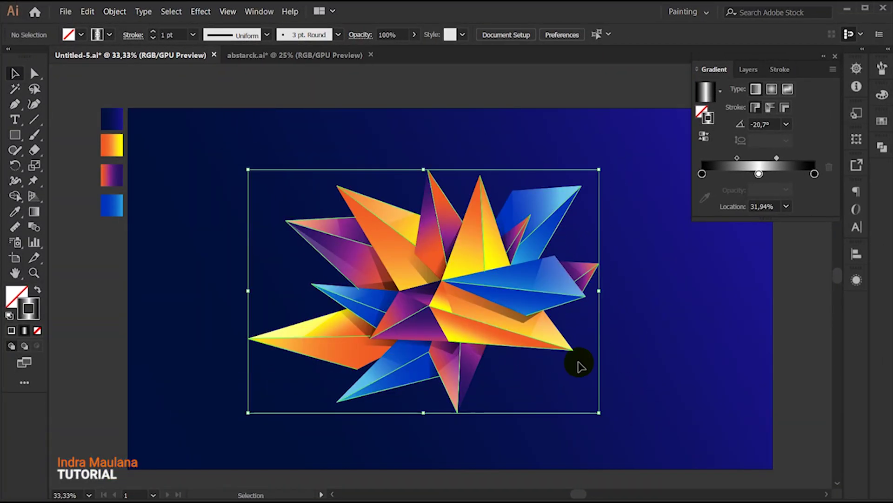
pyautogui.scroll(1, 578, 361)
pyautogui.click(154, 28)
pyautogui.click(154, 31)
pyautogui.click(263, 35)
pyautogui.click(232, 74)
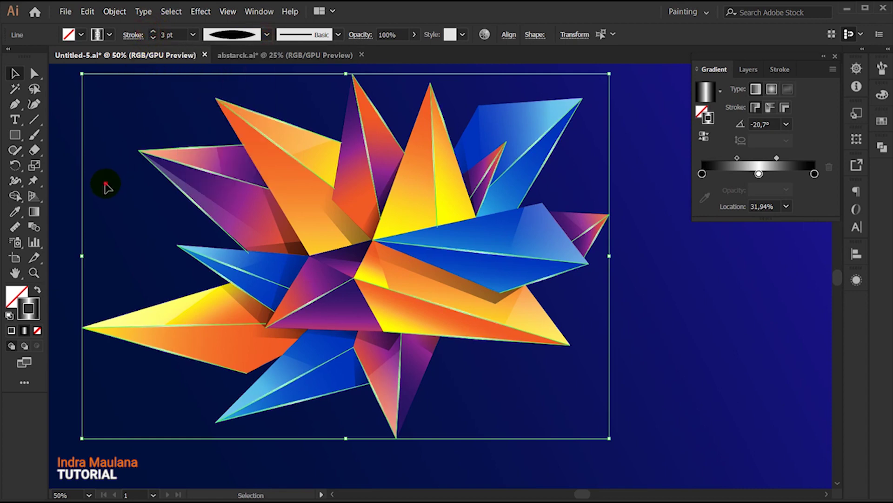
pyautogui.click(103, 186)
pyautogui.moveTo(103, 199); pyautogui.dragTo(128, 208)
pyautogui.moveTo(139, 79); pyautogui.dragTo(633, 333)
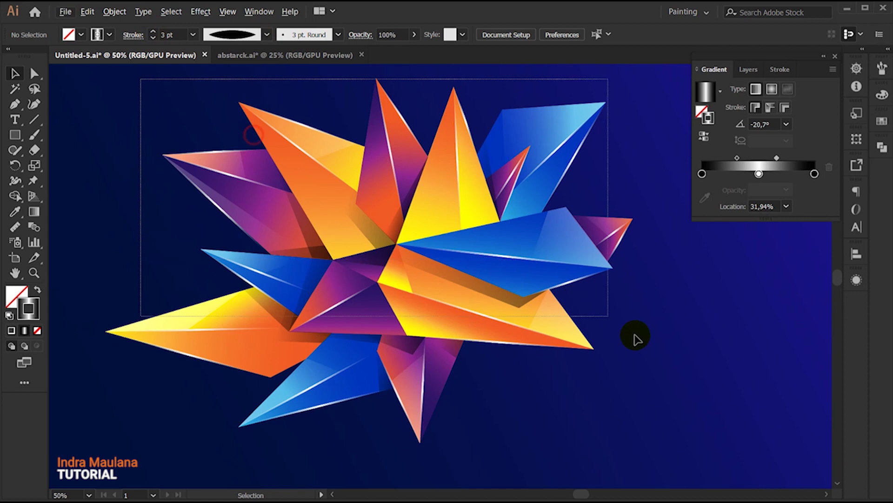
pyautogui.click(155, 148)
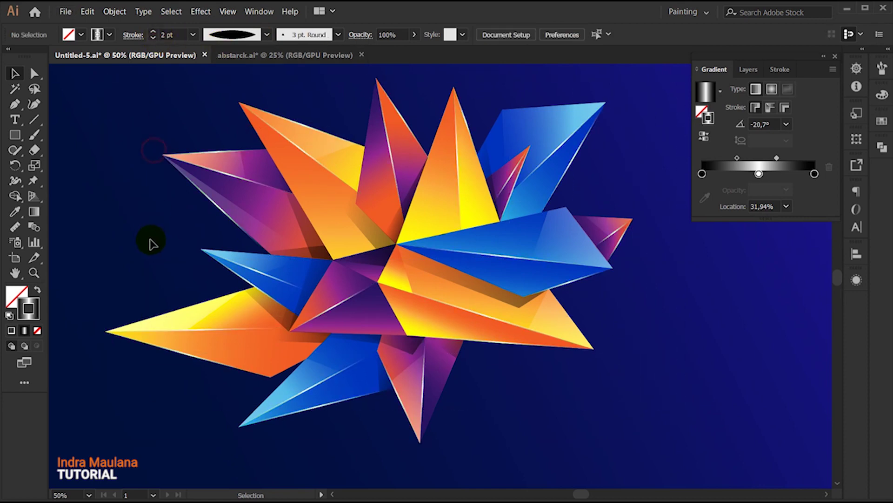
# - Zoom out to the full artboard and inspect the tapered outlines
pyautogui.hotkey('ctrl', '-')
pyautogui.moveTo(148, 237); pyautogui.dragTo(161, 252)
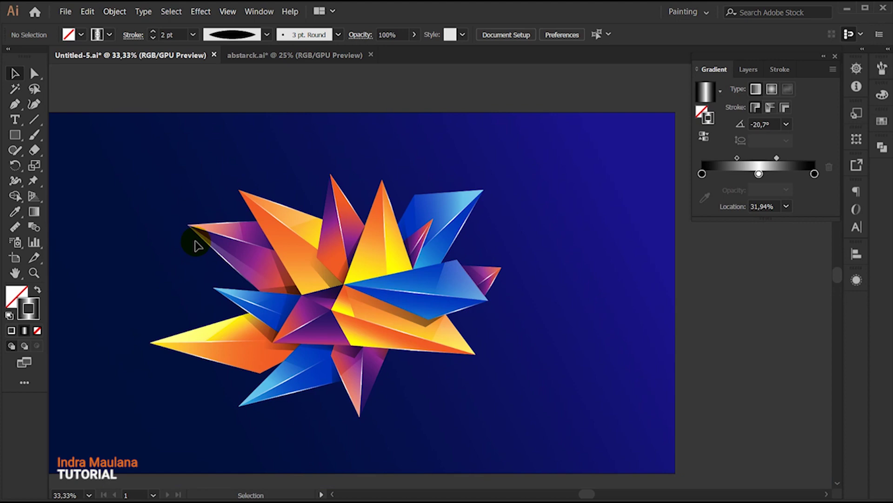
pyautogui.moveTo(447, 300); pyautogui.dragTo(449, 303)
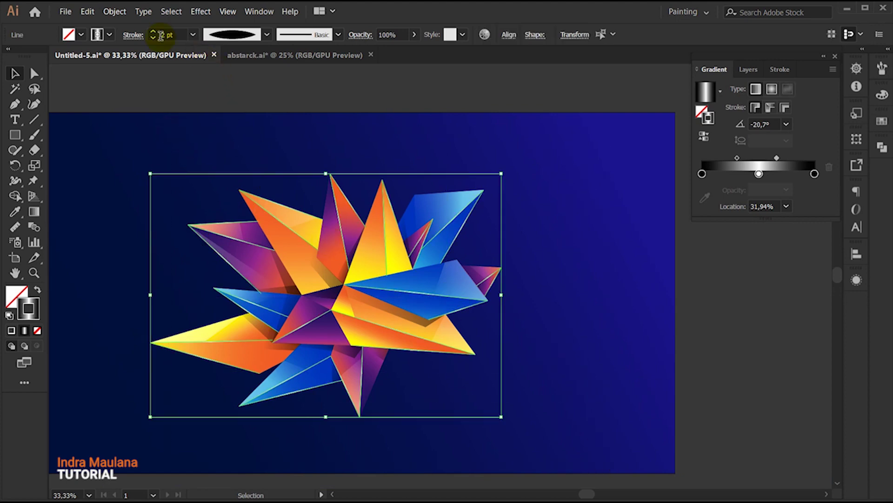
pyautogui.click(149, 139)
pyautogui.hotkey('ctrl', '+')
pyautogui.hotkey('ctrl', '-')
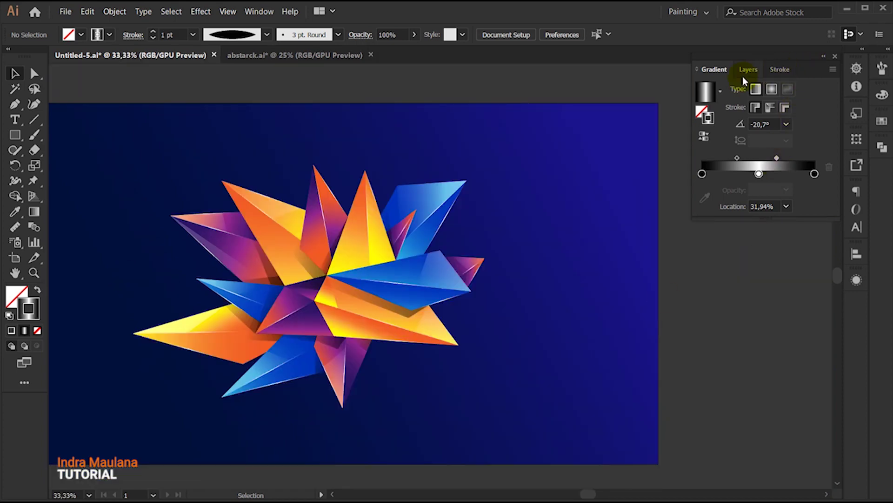
# - Check Layer 3's visibility and create a new top layer named 'Line' in the Layers panel
pyautogui.click(746, 69)
pyautogui.click(702, 89)
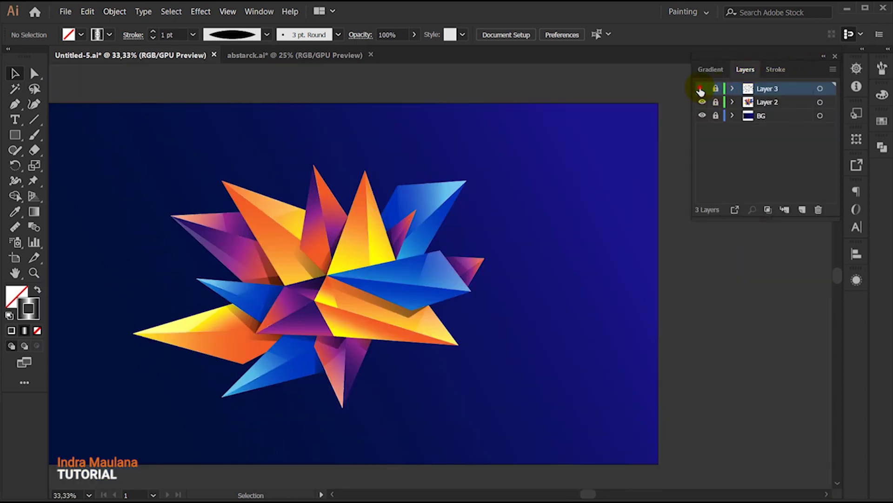
pyautogui.click(701, 89)
pyautogui.click(701, 89)
pyautogui.click(803, 212)
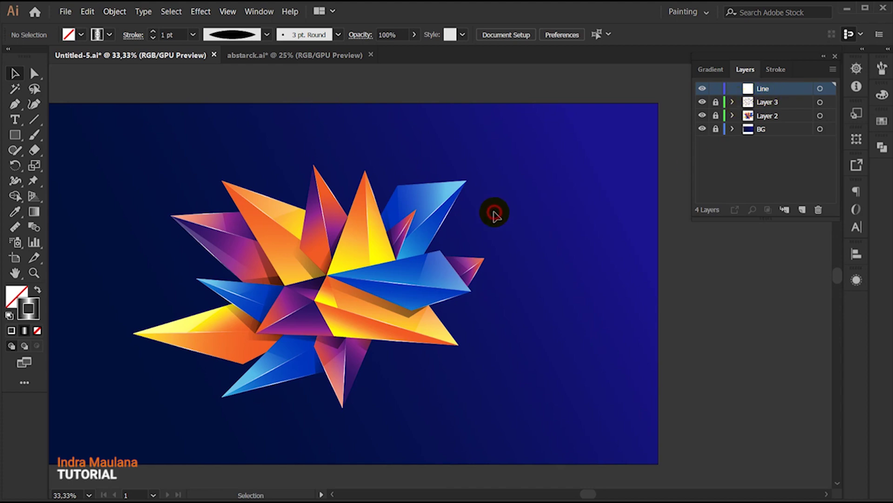
pyautogui.moveTo(494, 214); pyautogui.dragTo(508, 221)
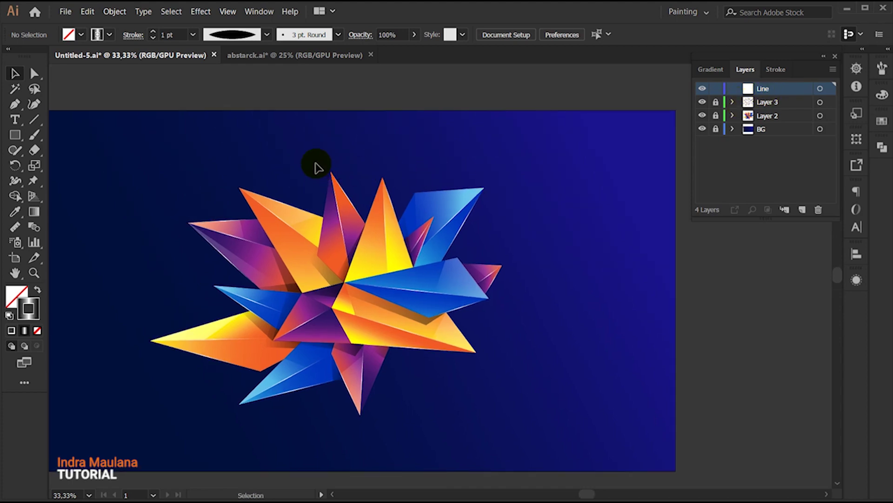
# - Draw a triangular line path between three starburst points with the Pen tool
pyautogui.click(15, 103)
pyautogui.scroll(1, 223, 265)
pyautogui.scroll(1, 235, 260)
pyautogui.moveTo(317, 267); pyautogui.dragTo(319, 267)
pyautogui.click(427, 270)
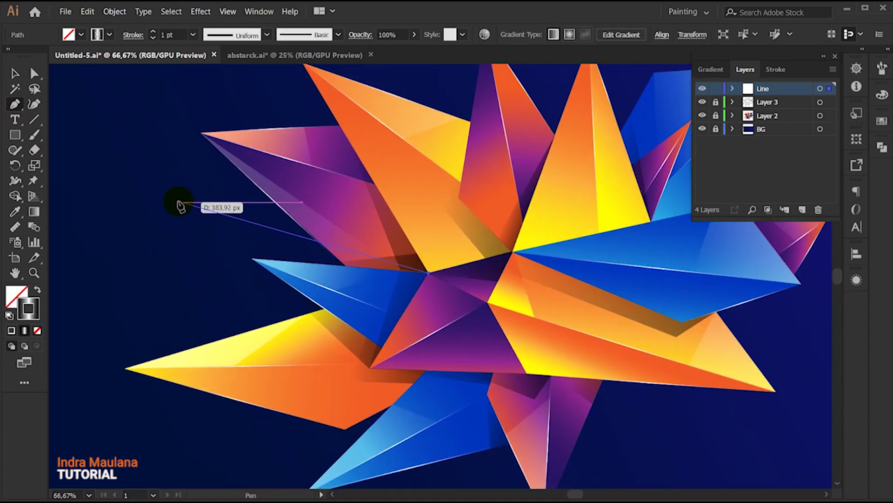
pyautogui.click(163, 194)
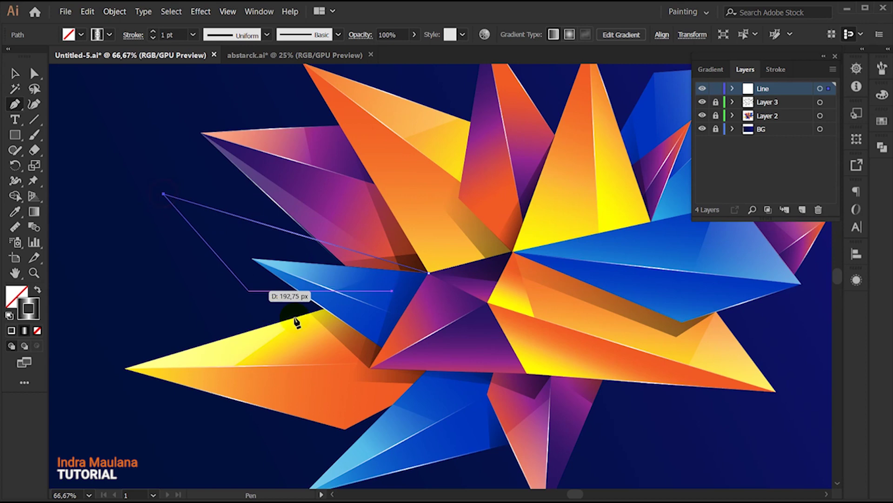
pyautogui.click(296, 318)
# - Give the triangle path a white stroke with 0.75 pt weight
pyautogui.press('v')
pyautogui.click(24, 330)
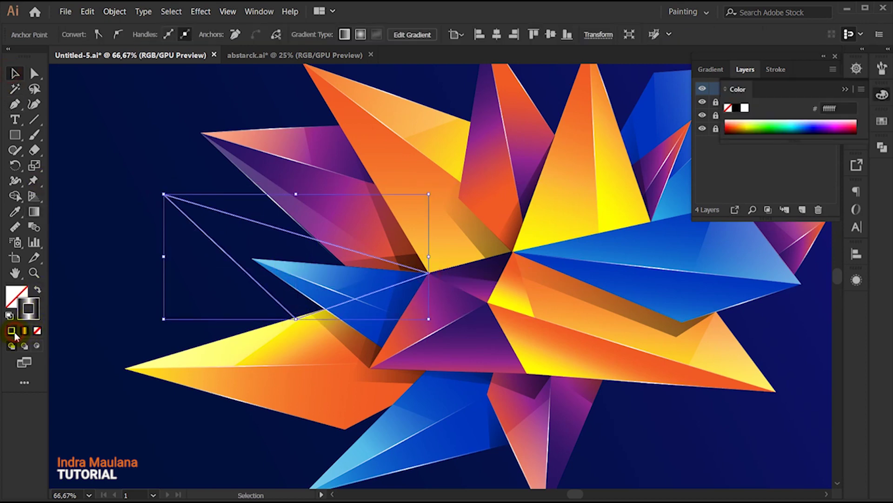
pyautogui.click(148, 176)
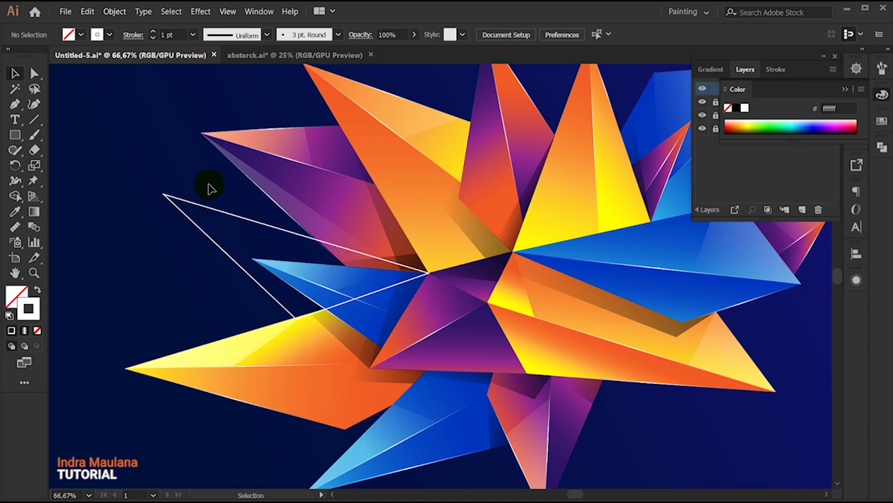
pyautogui.click(210, 201)
pyautogui.click(196, 37)
pyautogui.click(209, 86)
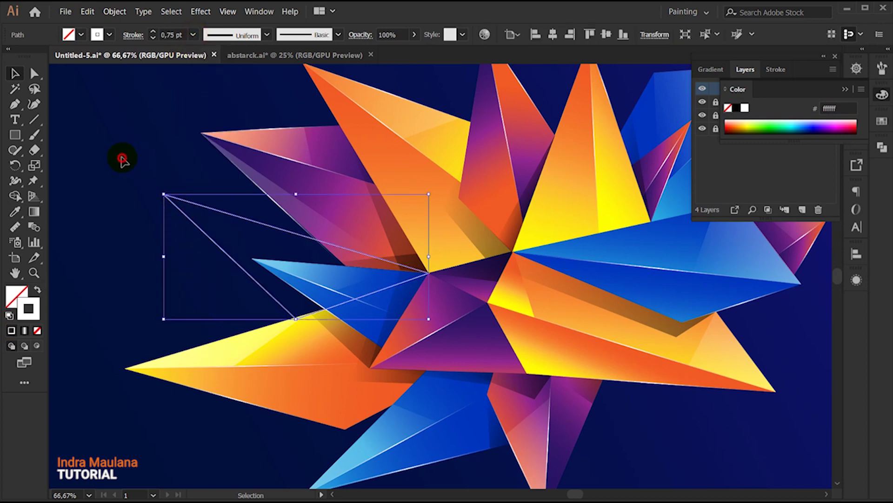
pyautogui.click(120, 155)
# - Draw more web lines from the star's edge out to its tips
pyautogui.moveTo(122, 185); pyautogui.dragTo(122, 209)
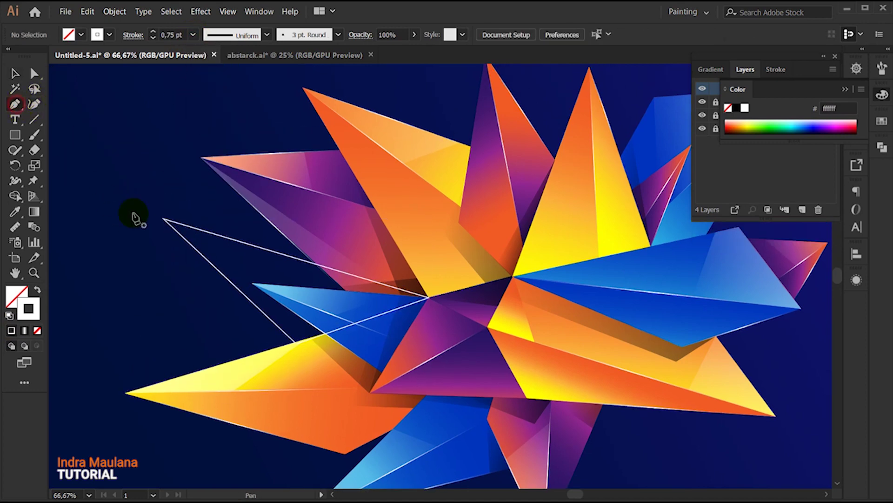
pyautogui.click(164, 219)
pyautogui.click(399, 235)
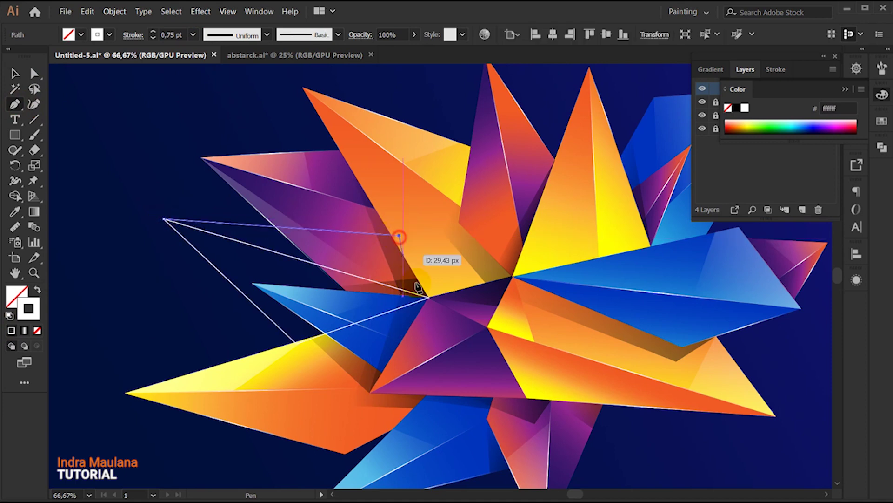
pyautogui.click(428, 297)
pyautogui.keyDown('ctrl'); pyautogui.click(164, 279); pyautogui.keyUp('ctrl')
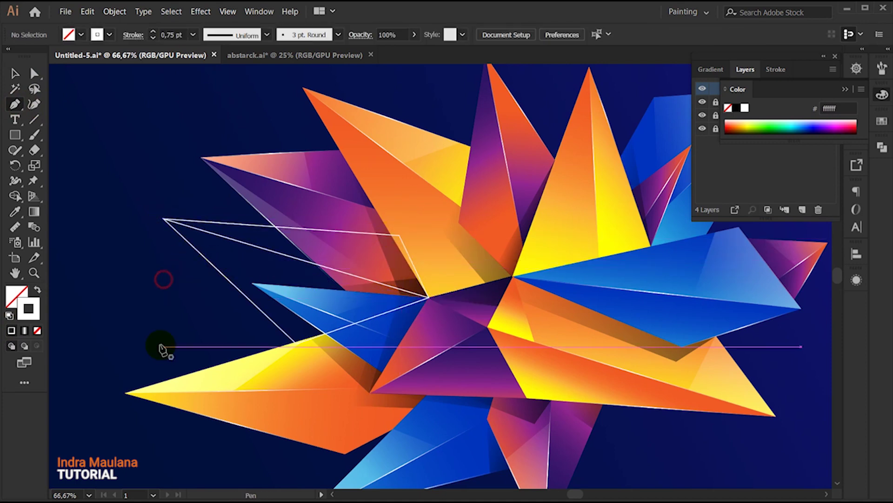
pyautogui.moveTo(160, 319); pyautogui.dragTo(189, 292)
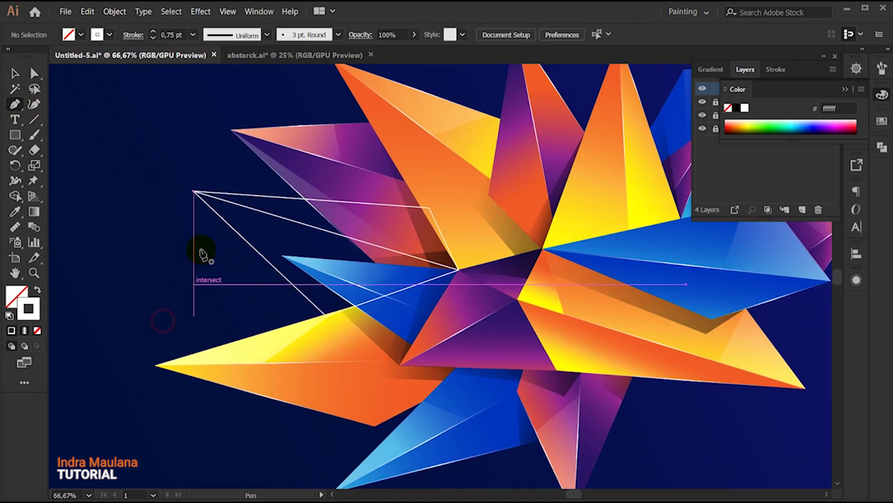
pyautogui.click(326, 315)
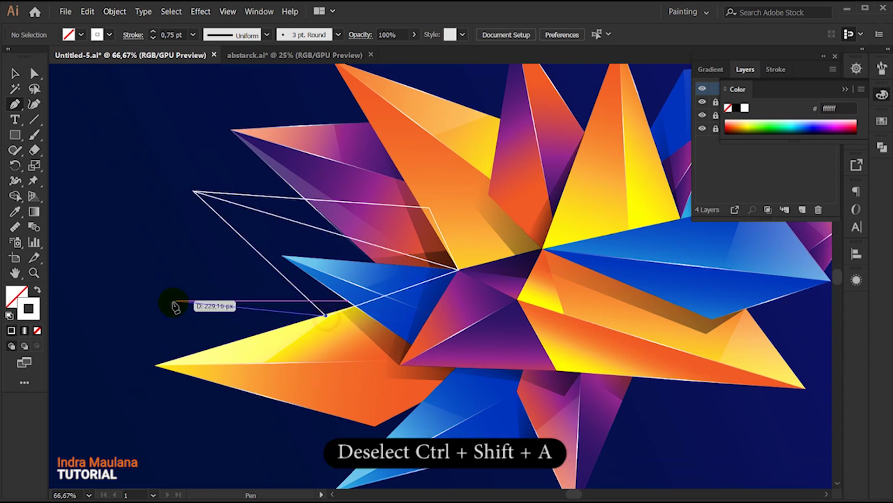
pyautogui.keyDown('ctrl'); pyautogui.click(166, 365); pyautogui.keyUp('ctrl')
# - Add web lines connecting the lower star tips to the starburst centre
pyautogui.moveTo(194, 290)
pyautogui.mouseDown()
pyautogui.moveTo(164, 309)
pyautogui.moveTo(247, 257)
pyautogui.mouseUp()
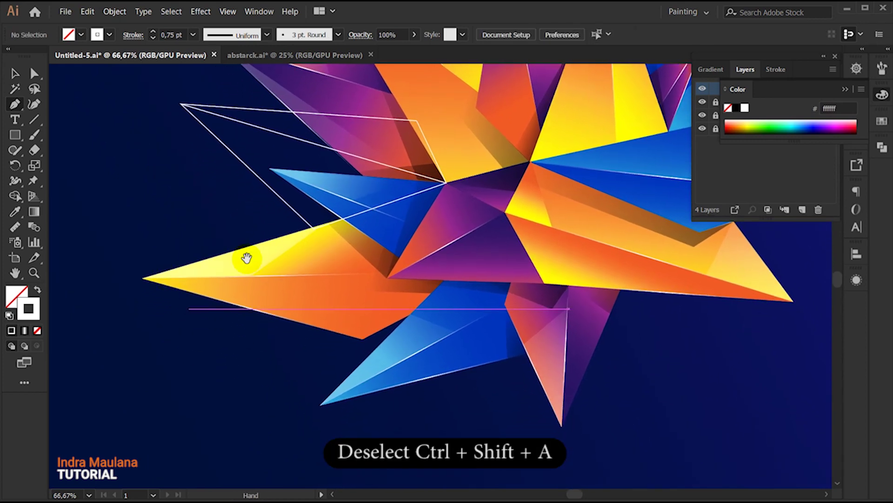
pyautogui.click(309, 227)
pyautogui.moveTo(261, 371); pyautogui.dragTo(271, 320)
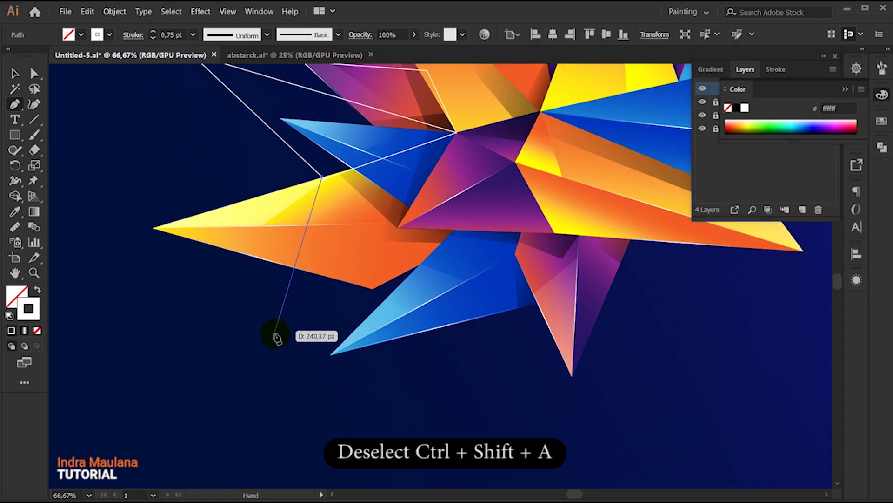
pyautogui.moveTo(419, 226); pyautogui.dragTo(389, 266)
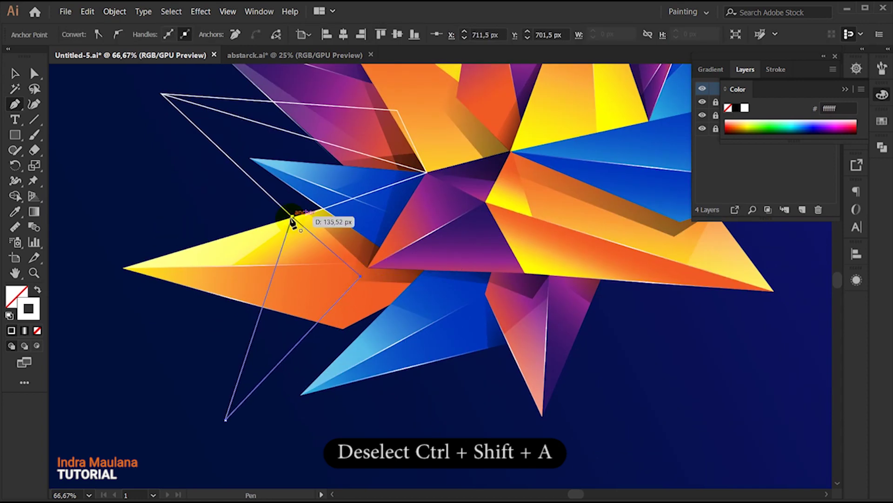
pyautogui.click(428, 176)
pyautogui.moveTo(217, 433); pyautogui.dragTo(256, 382)
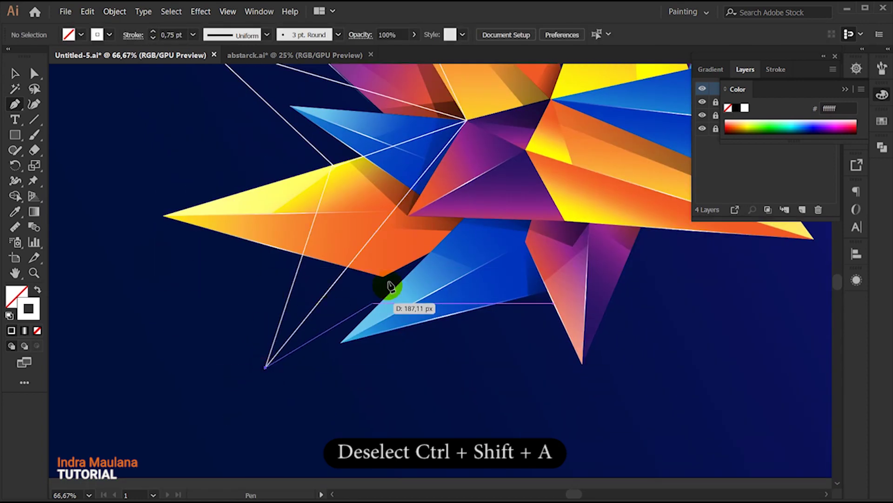
pyautogui.click(440, 239)
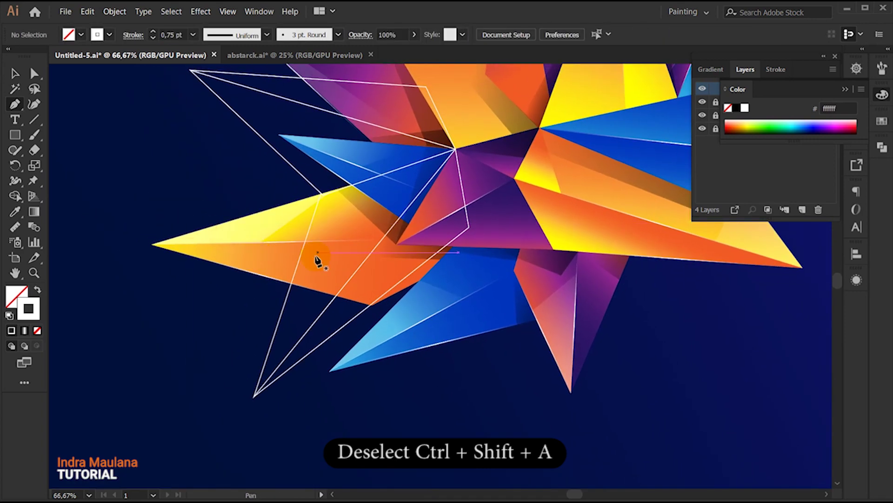
pyautogui.moveTo(307, 256); pyautogui.dragTo(331, 303)
pyautogui.click(158, 203)
pyautogui.click(341, 267)
pyautogui.hotkey('ctrl', 'shift', 'a')
# - Extend web lines down to the star's lower-left tip
pyautogui.hotkey('ctrl', '-')
pyautogui.moveTo(345, 310); pyautogui.dragTo(272, 291)
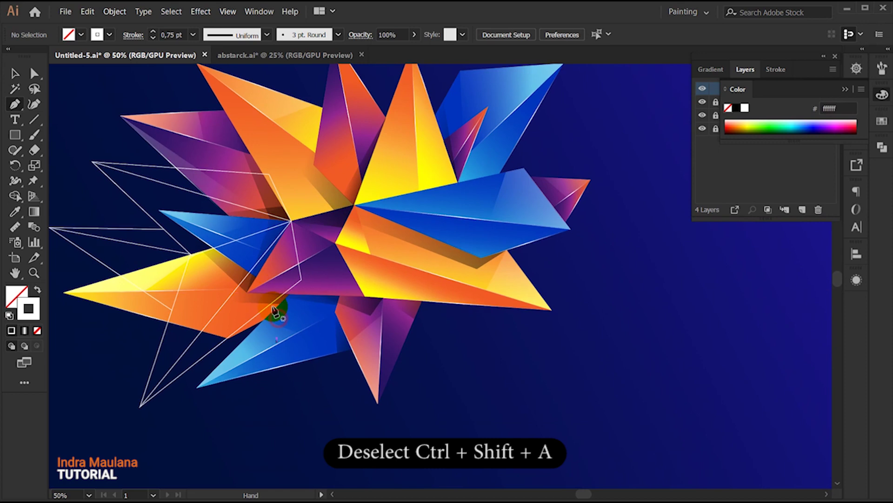
pyautogui.click(293, 367)
pyautogui.click(204, 417)
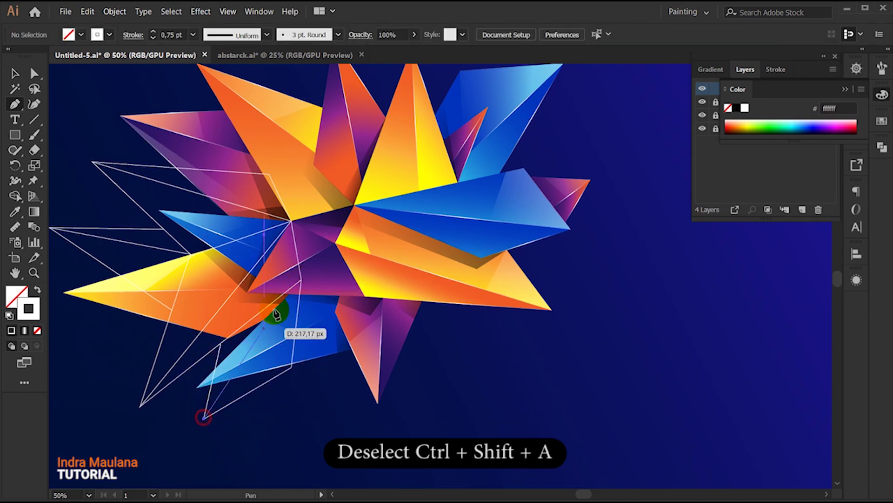
pyautogui.hotkey('ctrl', '-')
pyautogui.hotkey('ctrl', '+')
# - Draw another white web line between star corners near the bottom
pyautogui.click(293, 302)
pyautogui.click(382, 374)
pyautogui.click(283, 393)
pyautogui.hotkey('ctrl', 'shift', 'a')
pyautogui.click(339, 365)
pyautogui.hotkey('ctrl', 'shift', 'a')
pyautogui.scroll(-2, 365, 395)
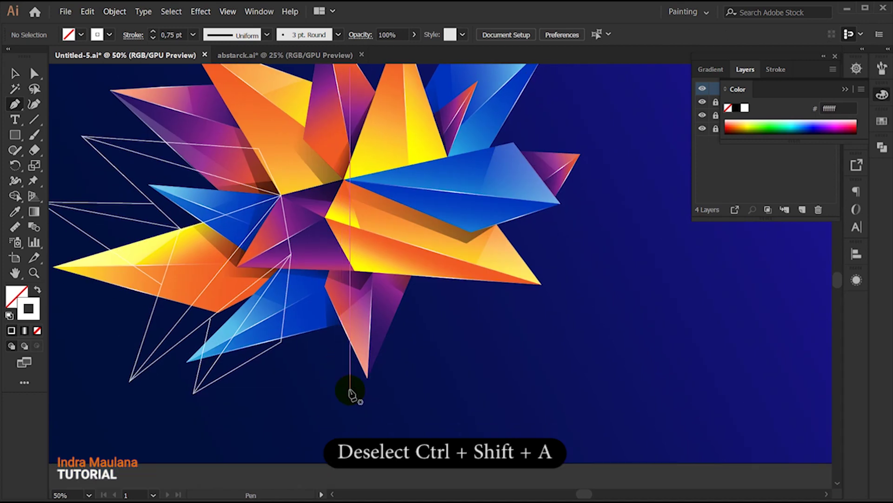
# - Draw a closed line triangle on the lower spike plus lines toward the centre
pyautogui.click(291, 255)
pyautogui.click(381, 389)
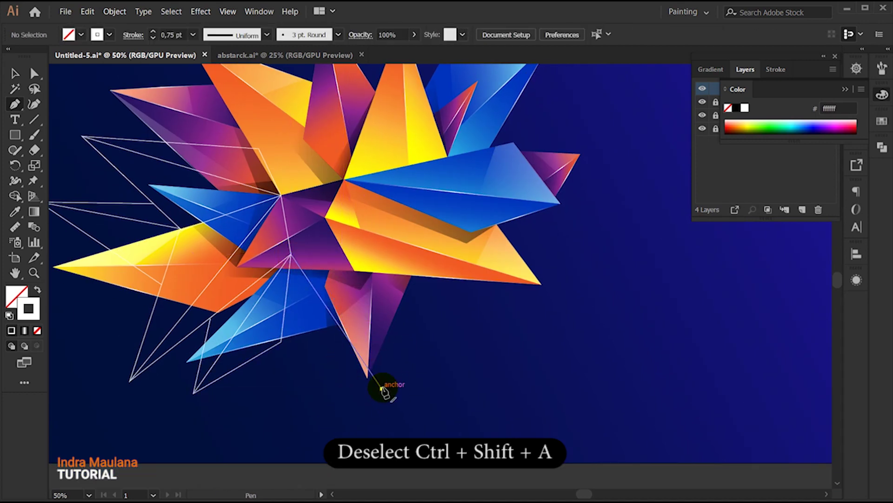
pyautogui.click(365, 254)
pyautogui.click(291, 255)
pyautogui.click(381, 389)
pyautogui.click(409, 246)
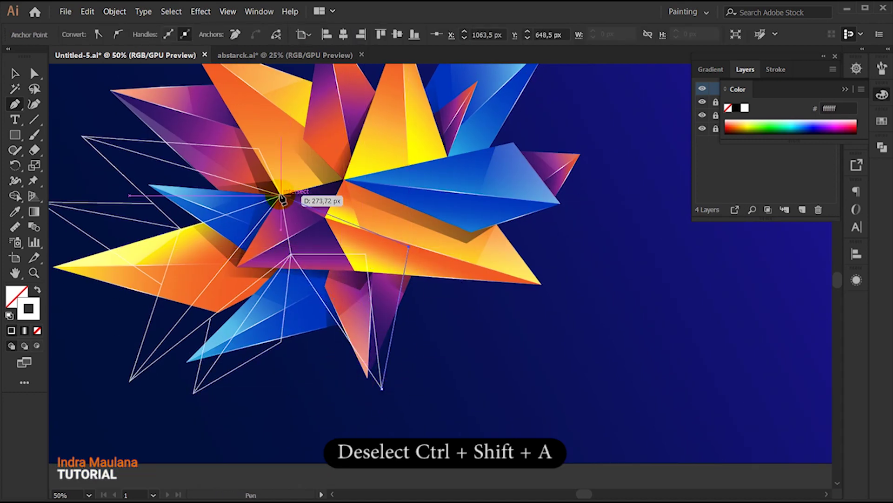
pyautogui.click(365, 254)
pyautogui.click(381, 389)
pyautogui.scroll(-1, 441, 372)
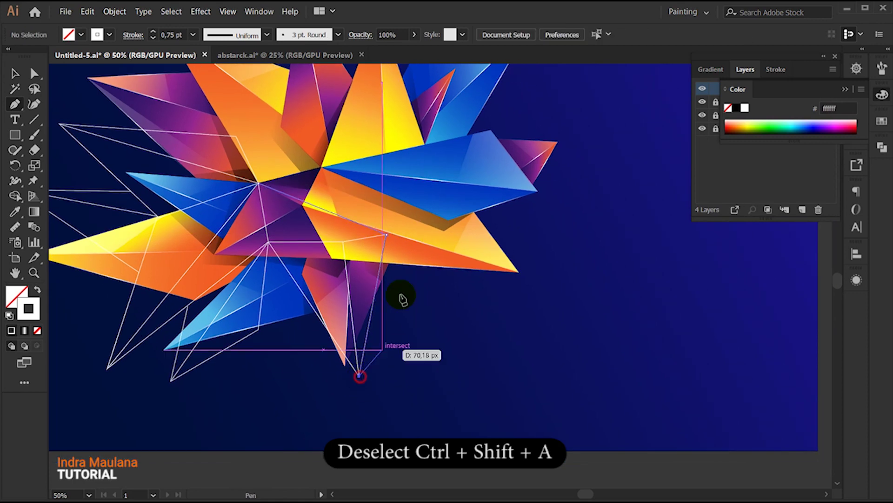
pyautogui.click(390, 235)
pyautogui.hotkey('ctrl', 'shift', 'a')
pyautogui.scroll(-1, 470, 361)
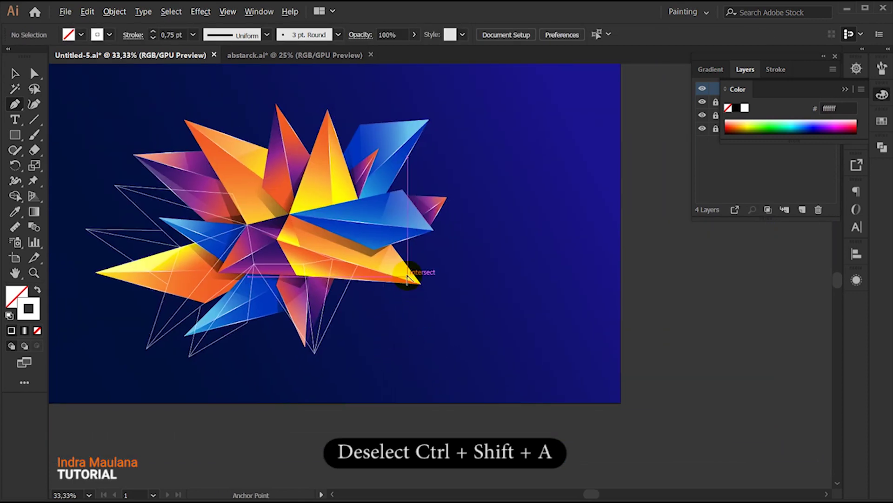
# - Draw a web line reaching up to the starburst's upper-left
pyautogui.scroll(1, 385, 291)
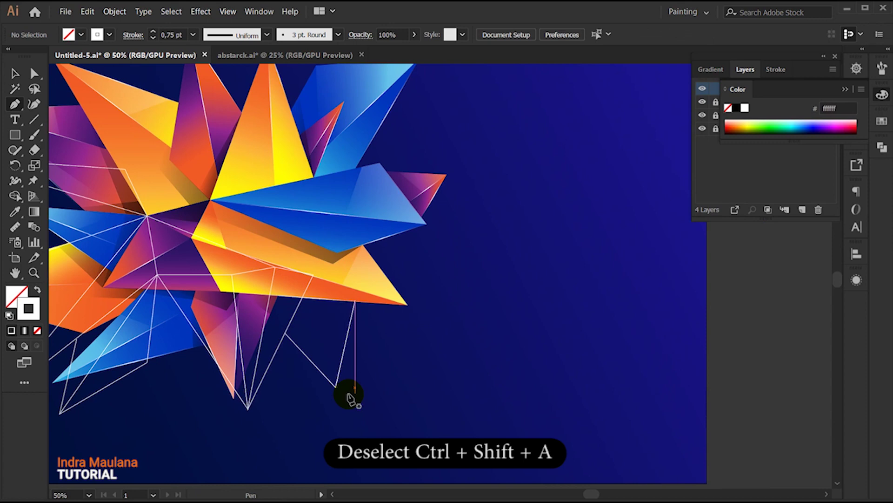
pyautogui.scroll(-1, 533, 350)
pyautogui.hscroll(1, 532, 349)
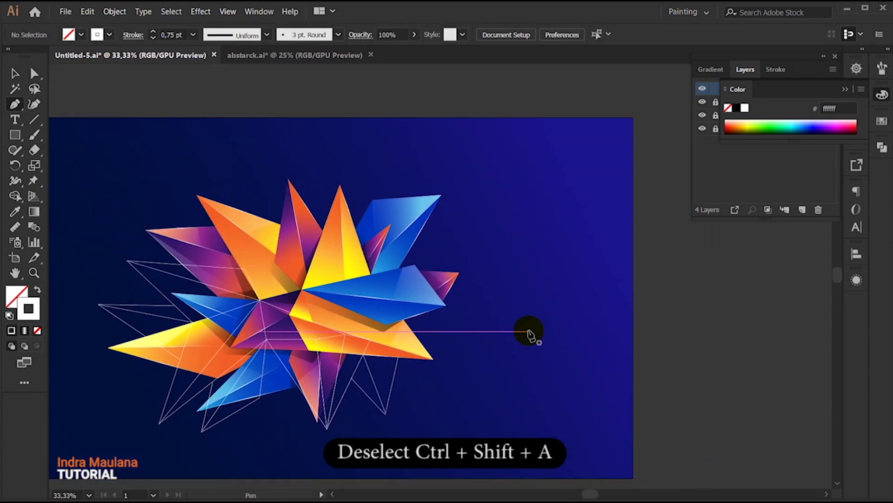
pyautogui.scroll(-1, 530, 334)
pyautogui.scroll(3, 259, 349)
pyautogui.scroll(1, 180, 373)
pyautogui.click(159, 387)
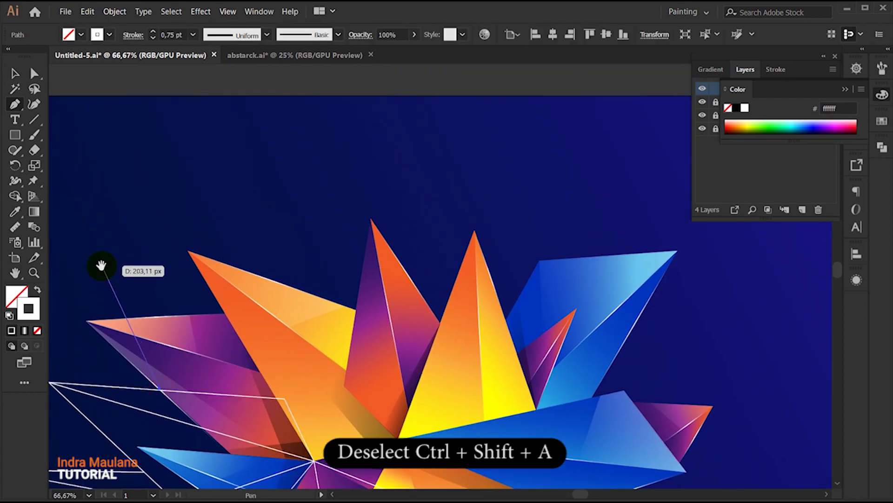
pyautogui.moveTo(101, 265); pyautogui.dragTo(144, 265)
pyautogui.click(129, 256)
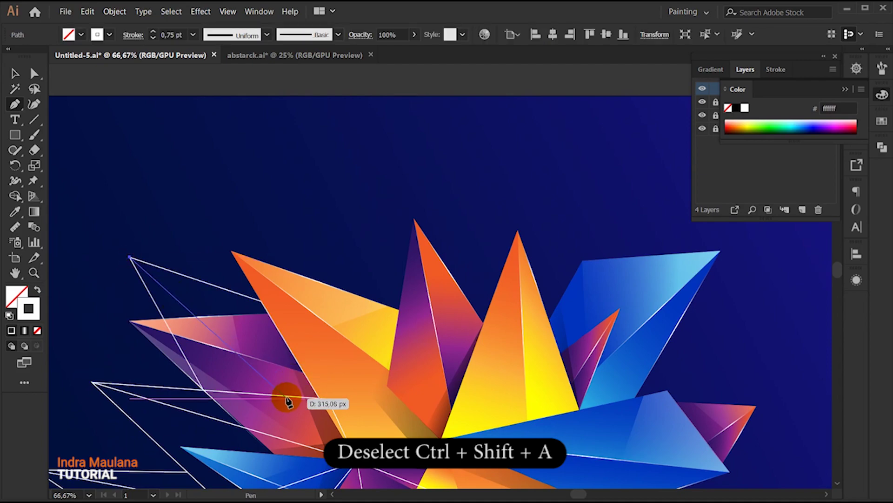
pyautogui.hotkey('ctrl', 'shift', 'a')
# - Draw a multi-segment web line from the top point across the star
pyautogui.hscroll(3, 276, 391)
pyautogui.click(307, 215)
pyautogui.scroll(-2, 325, 269)
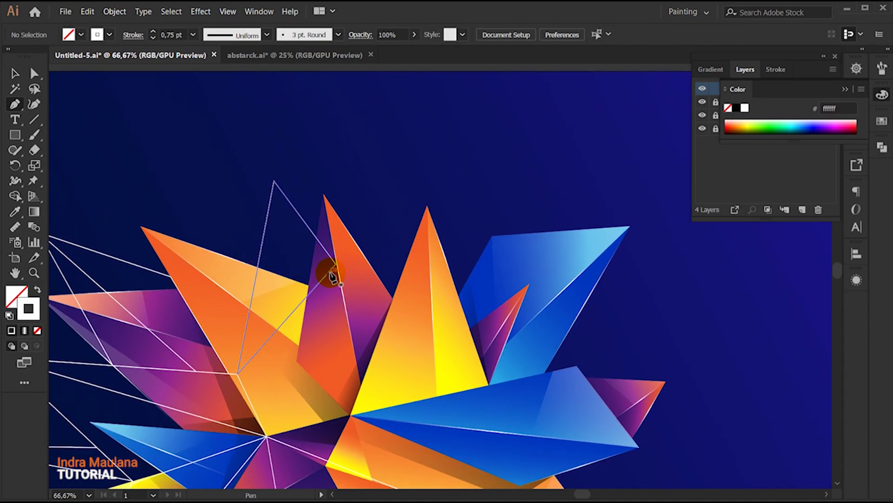
pyautogui.scroll(-2, 326, 269)
pyautogui.click(333, 198)
pyautogui.click(265, 375)
pyautogui.scroll(2, 298, 167)
pyautogui.click(270, 158)
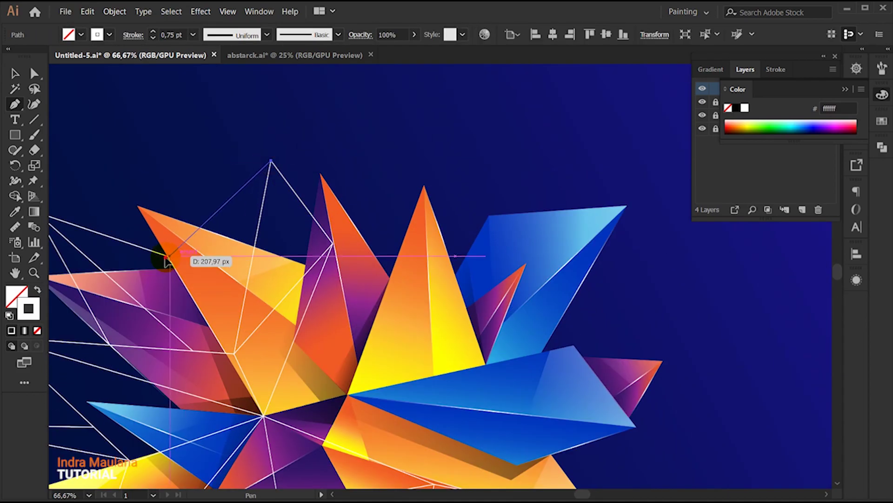
pyautogui.scroll(-1, 233, 214)
pyautogui.scroll(1, 213, 231)
pyautogui.click(213, 232)
pyautogui.hotkey('ctrl', 'shift', 'a')
# - Move a web anchor down-left, then add a line from near the top downward
pyautogui.hscroll(3, 167, 168)
pyautogui.scroll(1, 235, 232)
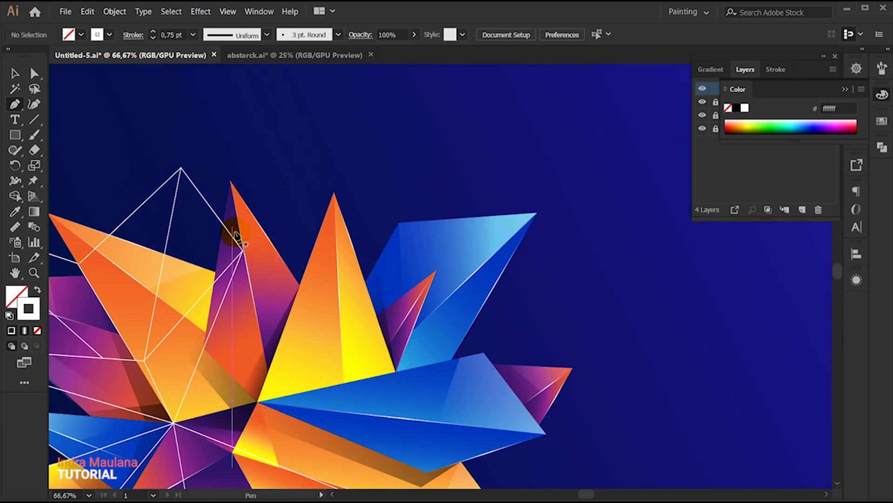
pyautogui.moveTo(239, 232); pyautogui.dragTo(201, 257)
pyautogui.press('p')
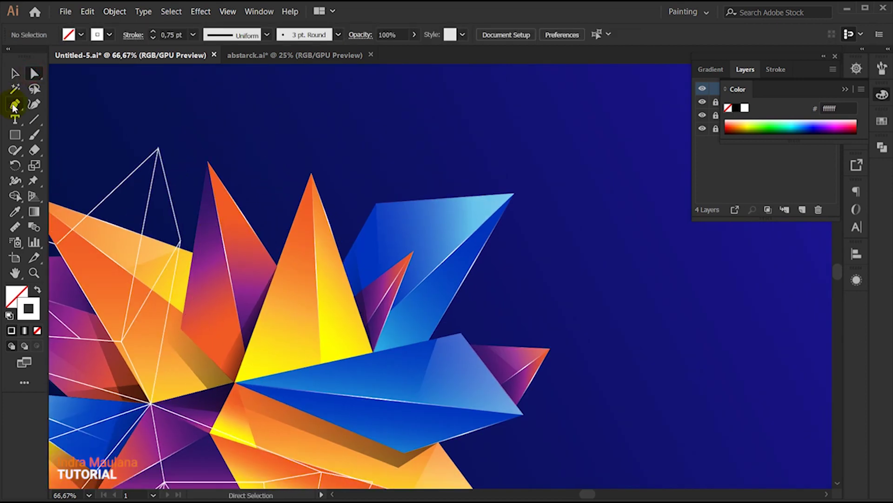
pyautogui.moveTo(320, 238); pyautogui.dragTo(292, 198)
pyautogui.click(285, 111)
pyautogui.scroll(-2, 289, 299)
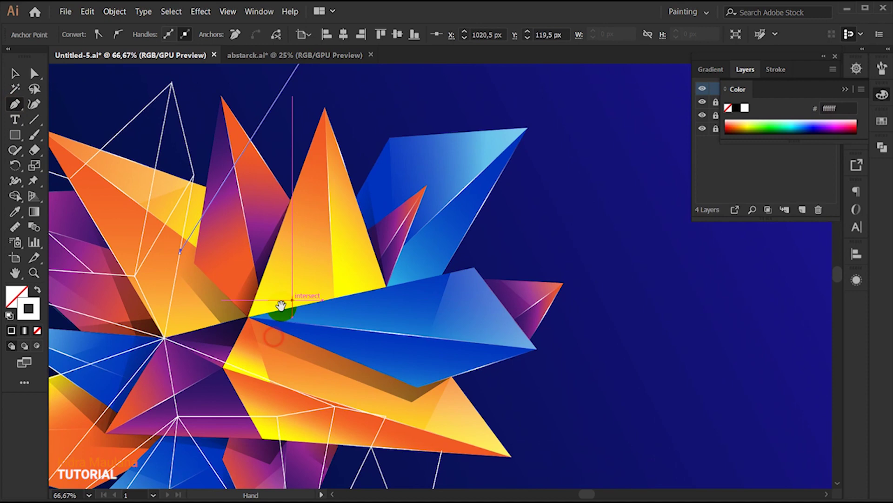
pyautogui.click(299, 393)
pyautogui.hotkey('ctrl', 'shift', 'a')
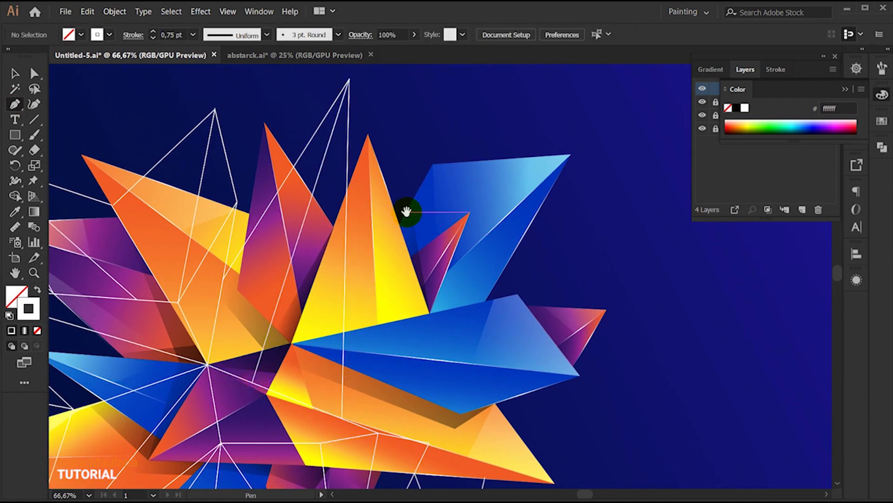
# - Select and check the web's top anchor with Direct Selection
pyautogui.scroll(-3, 495, 309)
pyautogui.scroll(1, 412, 273)
pyautogui.scroll(1, 343, 110)
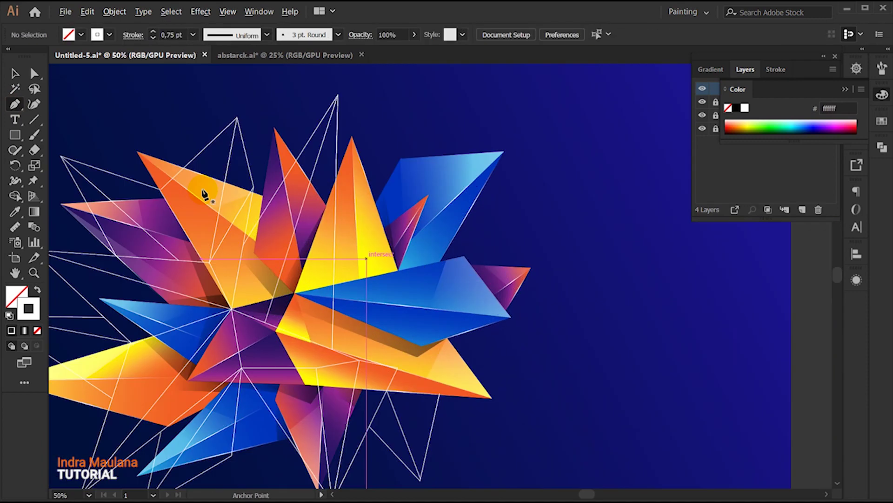
pyautogui.press('a')
pyautogui.click(320, 169)
pyautogui.hotkey('ctrl', 'shift', 'a')
pyautogui.scroll(-1, 443, 289)
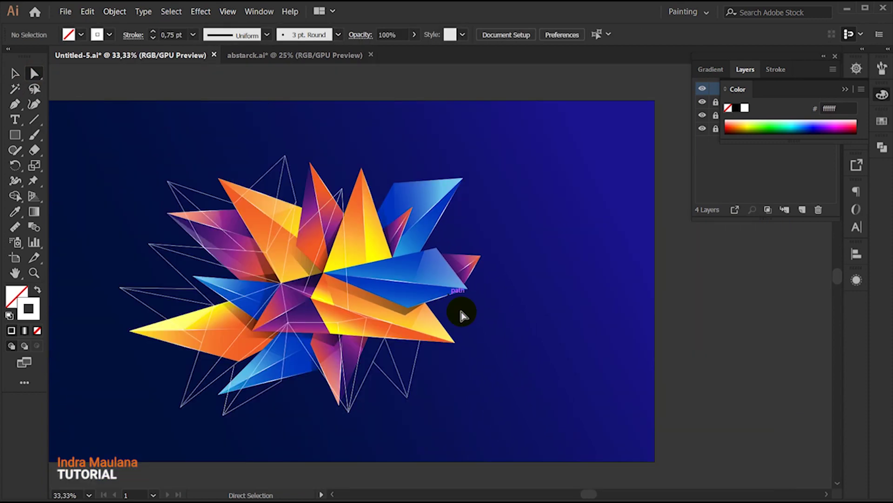
pyautogui.press('p')
pyautogui.scroll(1, 414, 259)
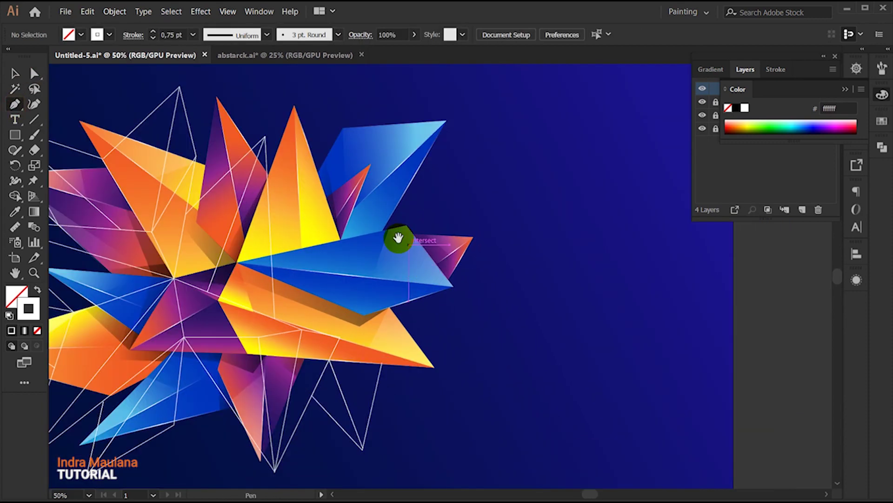
# - Continue from an existing anchor to the lower-left vertex and across to the right
pyautogui.click(409, 393)
pyautogui.scroll(-1, 515, 333)
pyautogui.scroll(3, 501, 264)
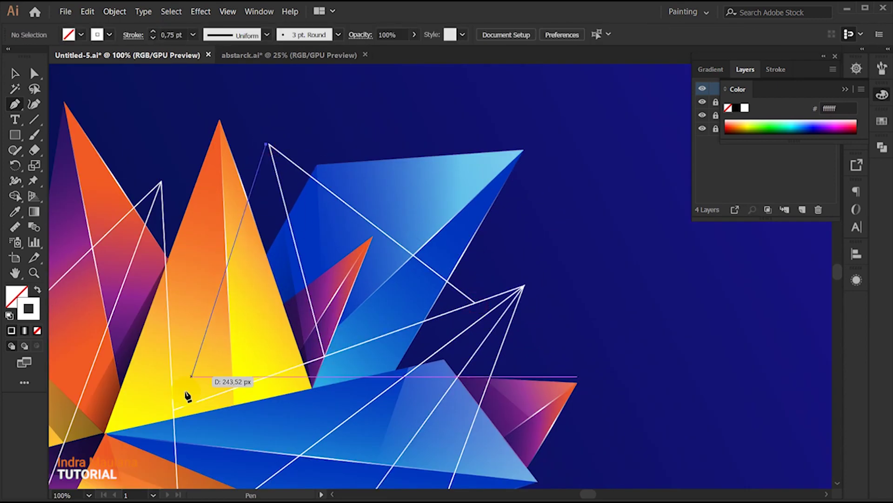
pyautogui.click(174, 408)
pyautogui.scroll(-2, 467, 177)
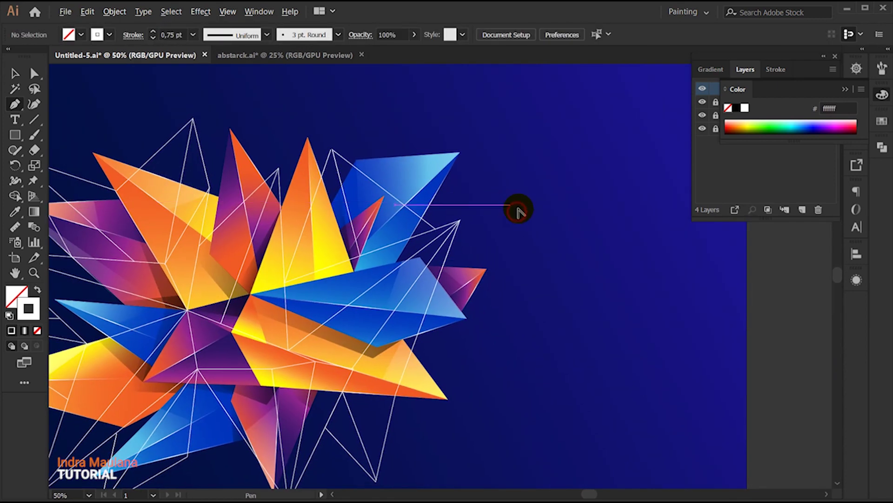
pyautogui.scroll(-1, 529, 319)
pyautogui.click(530, 318)
pyautogui.scroll(-1, 531, 318)
# - Marquee-select the whole line web and scale it slightly smaller
pyautogui.moveTo(234, 155); pyautogui.dragTo(504, 411)
pyautogui.scroll(1, 453, 289)
pyautogui.moveTo(479, 166)
pyautogui.mouseDown()
pyautogui.moveTo(465, 176)
pyautogui.moveTo(462, 196)
pyautogui.mouseUp()
pyautogui.click(561, 330)
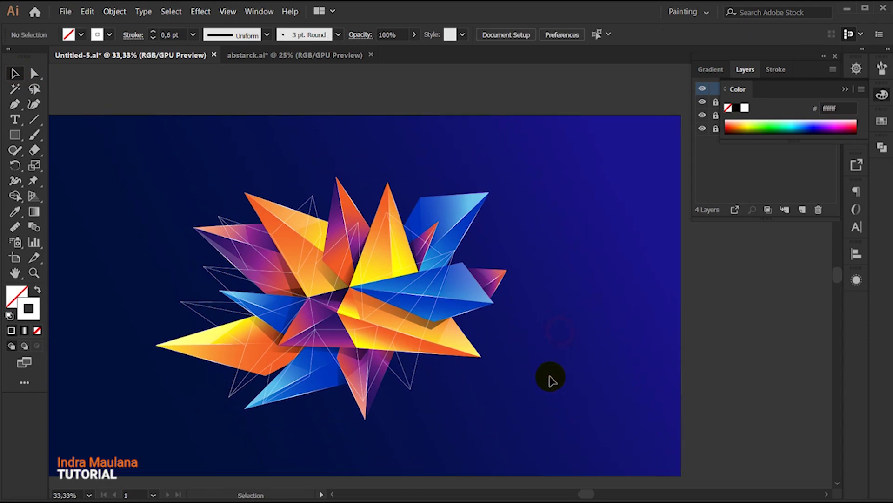
# - Enlarge the white line web up and right, nudge it right, then shrink it slightly
pyautogui.click(279, 263)
pyautogui.moveTo(459, 194); pyautogui.dragTo(475, 173)
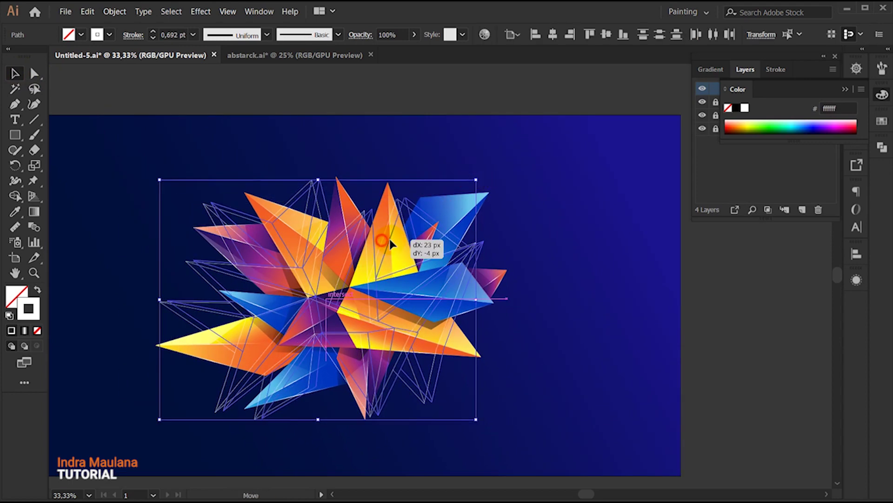
pyautogui.moveTo(389, 239); pyautogui.dragTo(397, 238)
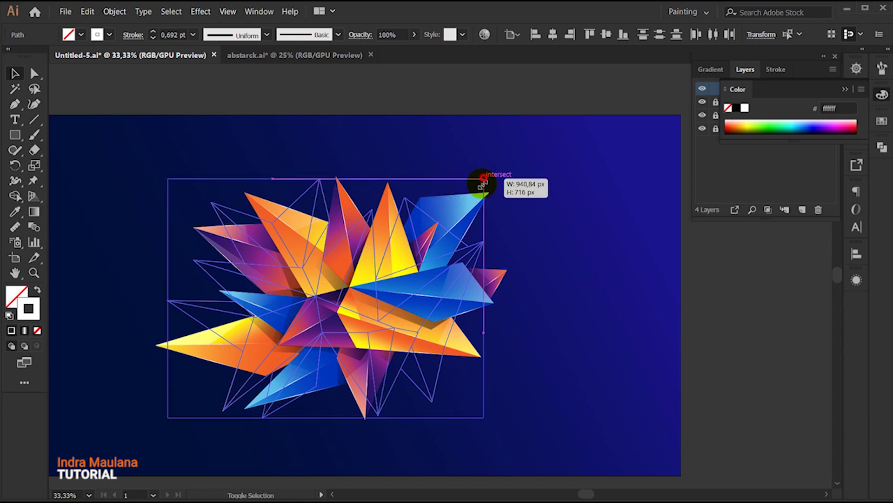
pyautogui.moveTo(483, 178); pyautogui.dragTo(474, 186)
# - Thicken the web lines, trying 2 pt and settling on a 1 pt stroke
pyautogui.click(153, 32)
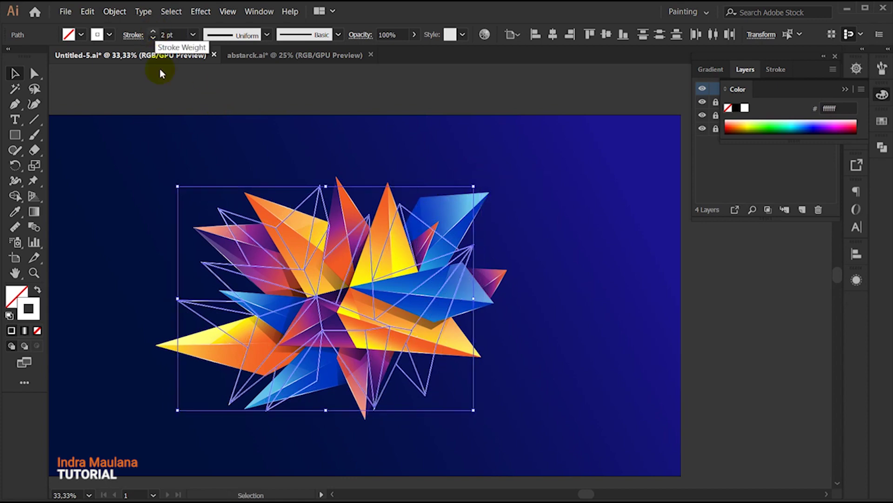
pyautogui.click(160, 104)
pyautogui.moveTo(110, 139); pyautogui.dragTo(544, 459)
pyautogui.click(153, 38)
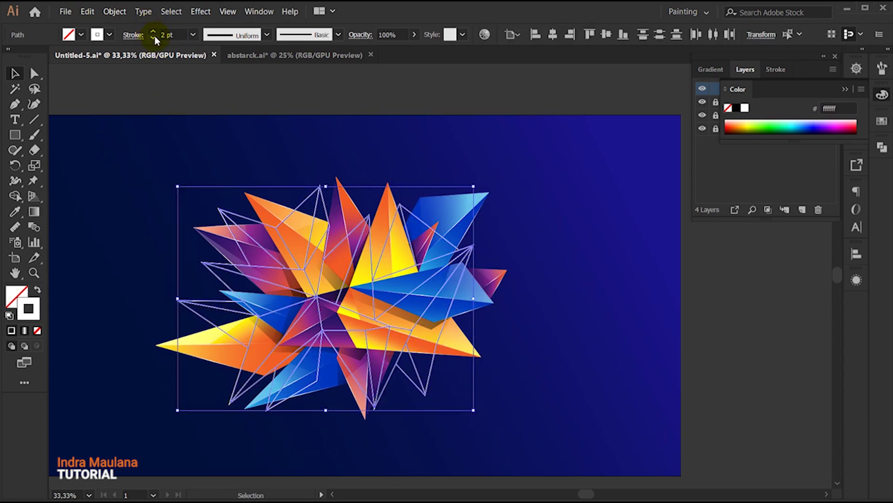
pyautogui.click(144, 125)
pyautogui.keyDown('alt'); pyautogui.scroll(-1, 127, 237); pyautogui.keyUp('alt')
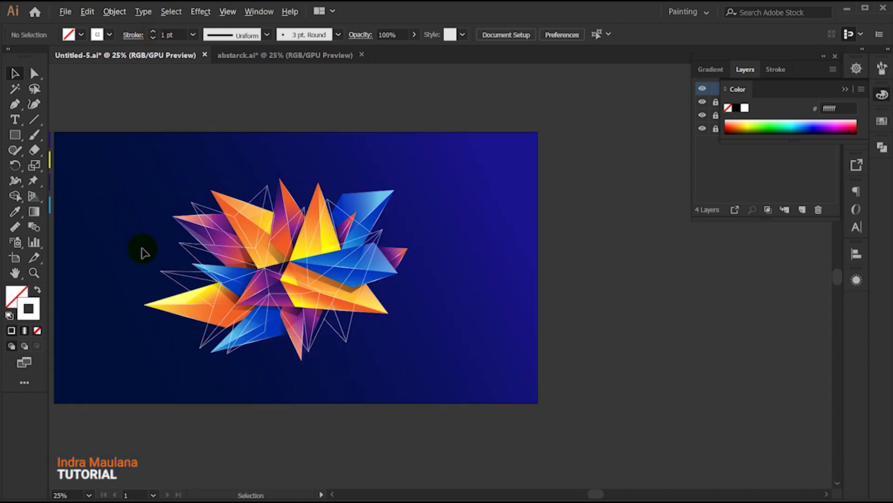
pyautogui.keyDown('alt'); pyautogui.scroll(1, 144, 246); pyautogui.keyUp('alt')
# - Rotate the line web slightly around the starburst and recenter the artboard
pyautogui.moveTo(153, 153); pyautogui.dragTo(484, 339)
pyautogui.moveTo(464, 160); pyautogui.dragTo(538, 180)
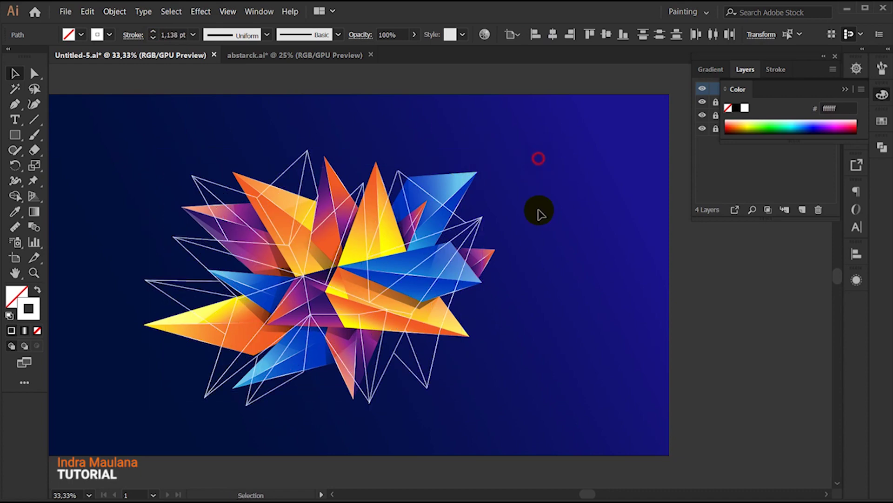
pyautogui.click(538, 180)
pyautogui.scroll(-1, 525, 261)
pyautogui.scroll(-2, 534, 278)
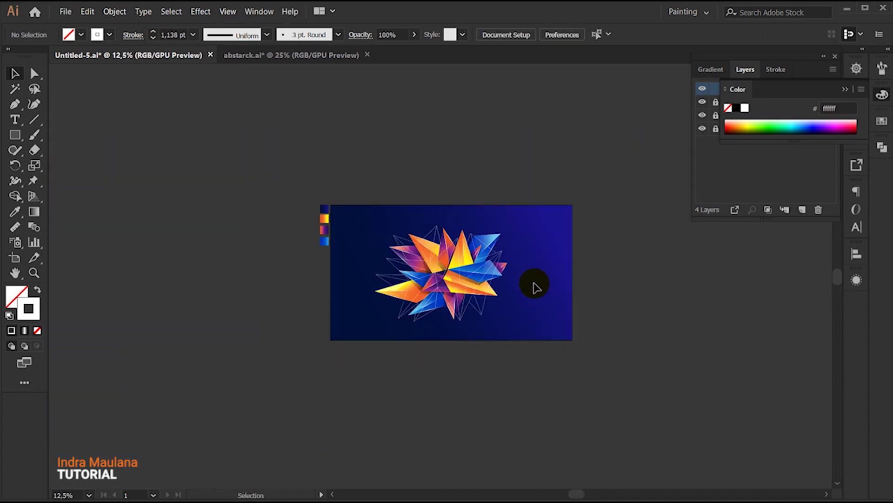
pyautogui.moveTo(536, 296); pyautogui.dragTo(500, 296)
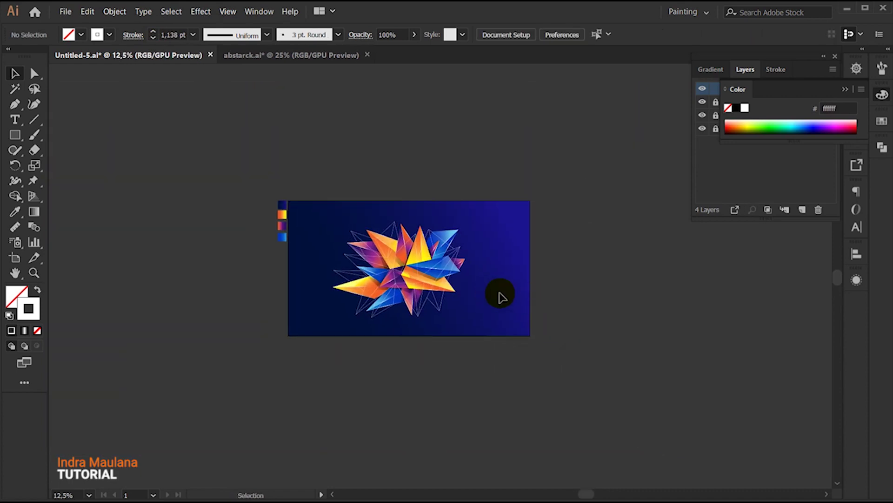
# - Reselect the whole web to check its placement, then bring the lower starburst into view
pyautogui.keyDown('alt'); pyautogui.scroll(2, 468, 289); pyautogui.keyUp('alt')
pyautogui.keyDown('alt'); pyautogui.scroll(1, 431, 359); pyautogui.keyUp('alt')
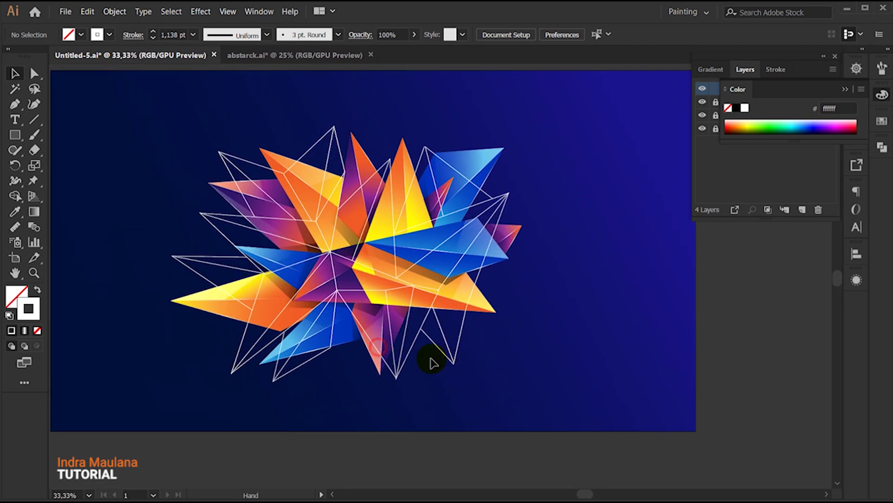
pyautogui.keyDown('alt'); pyautogui.scroll(1, 200, 313); pyautogui.keyUp('alt')
pyautogui.scroll(-1, 400, 272)
pyautogui.moveTo(230, 120); pyautogui.dragTo(614, 383)
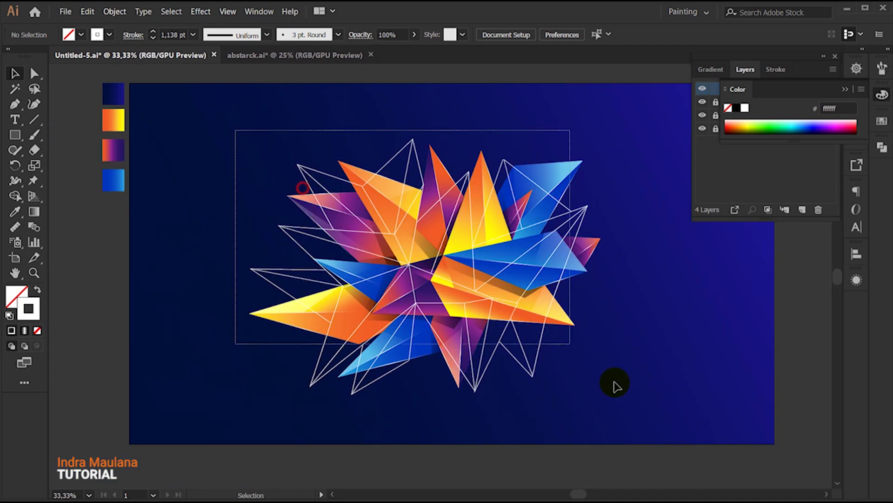
pyautogui.click(176, 134)
pyautogui.moveTo(207, 111); pyautogui.dragTo(658, 447)
pyautogui.click(186, 176)
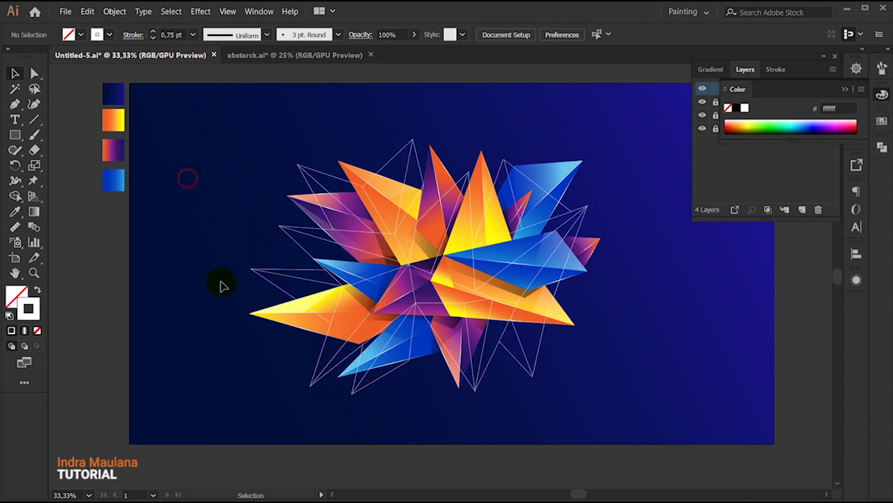
pyautogui.moveTo(215, 275); pyautogui.dragTo(184, 265)
pyautogui.scroll(1, 234, 316)
pyautogui.scroll(-2, 266, 387)
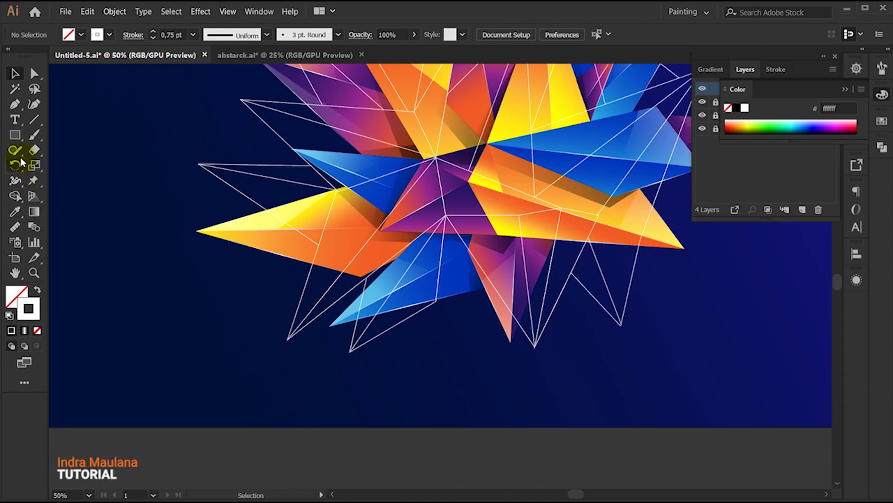
pyautogui.moveTo(15, 134); pyautogui.dragTo(53, 165)
pyautogui.scroll(3, 230, 302)
pyautogui.scroll(2, 230, 326)
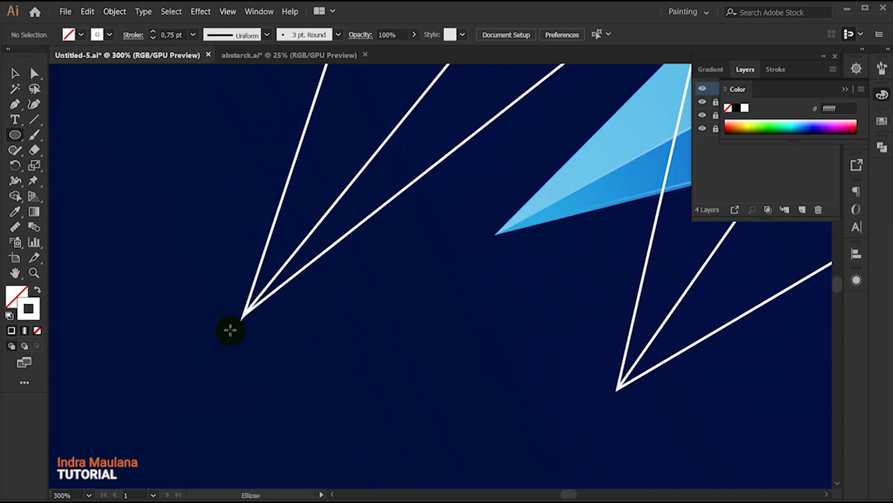
# - Draw a small circle where the web lines converge and make it a solid white dot
pyautogui.moveTo(242, 317)
pyautogui.mouseDown()
pyautogui.moveTo(252, 332)
pyautogui.moveTo(254, 324)
pyautogui.mouseUp()
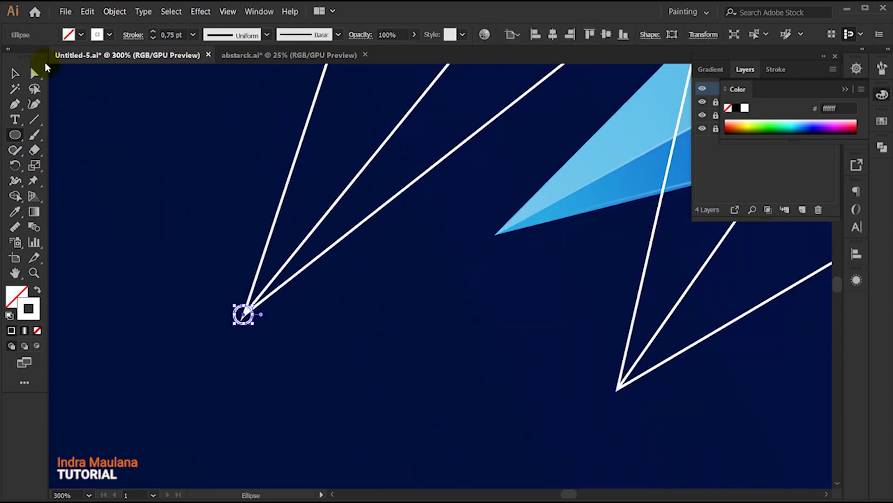
pyautogui.click(38, 291)
pyautogui.click(200, 329)
pyautogui.scroll(-1, 285, 349)
pyautogui.scroll(-2, 358, 373)
pyautogui.scroll(1, 305, 363)
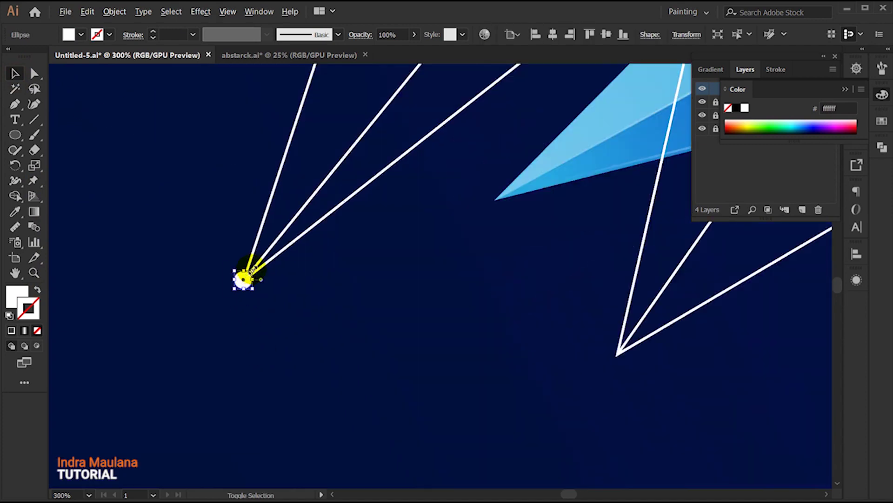
# - Alt-drag a copy of the white dot onto the neighbouring vertex
pyautogui.click(309, 309)
pyautogui.scroll(-2, 285, 361)
pyautogui.click(223, 290)
pyautogui.press('a')
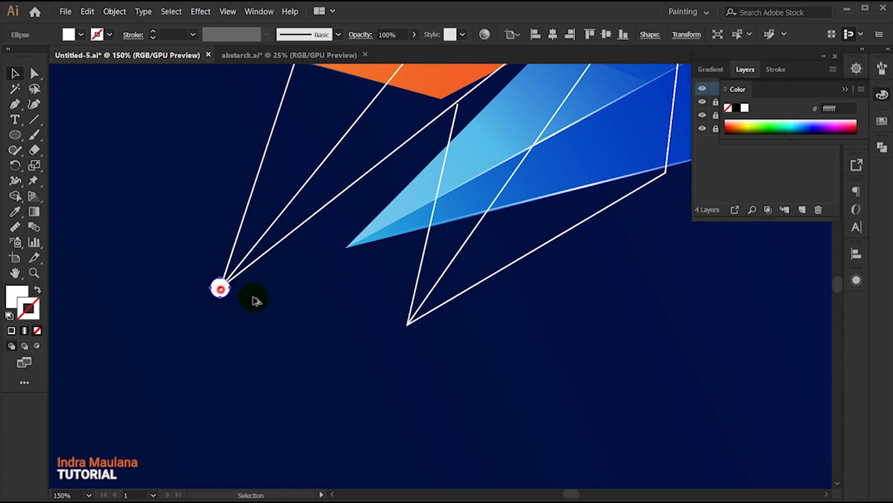
pyautogui.moveTo(410, 322); pyautogui.dragTo(409, 320)
pyautogui.scroll(-2, 359, 375)
pyautogui.scroll(-1, 295, 369)
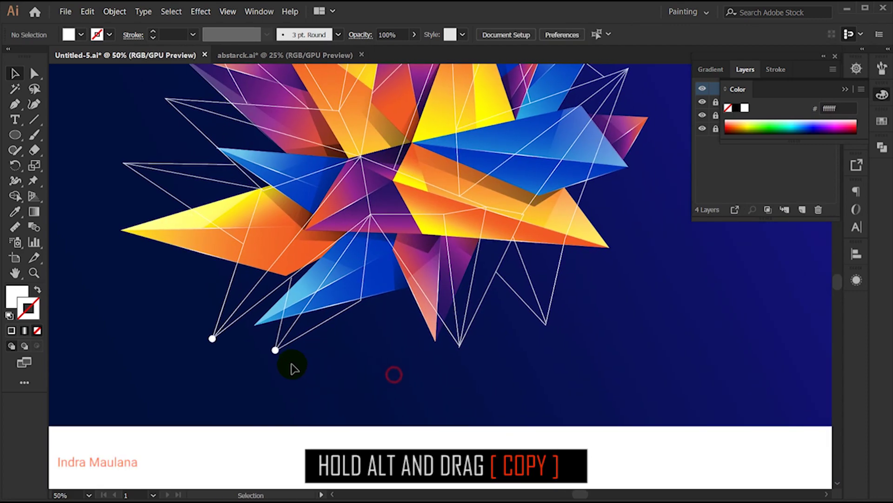
# - Copy the white dot onto a lower vertex and an upper vertex of the web
pyautogui.scroll(1, 280, 360)
pyautogui.click(273, 355)
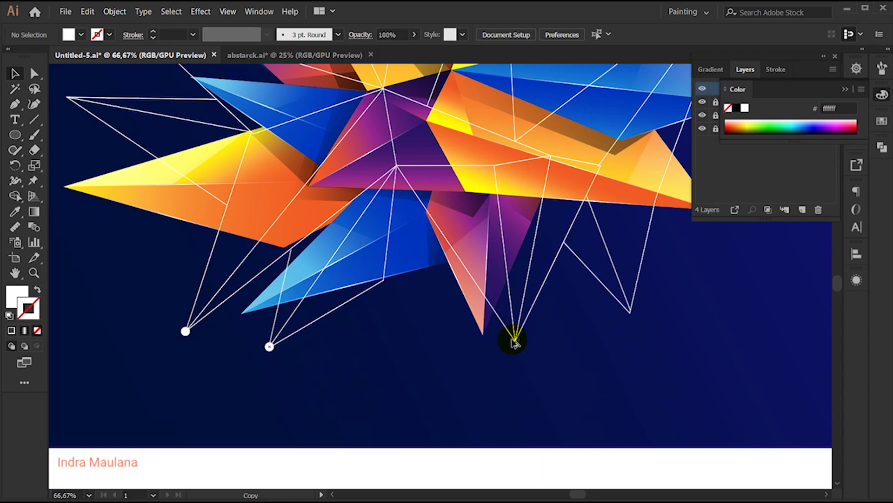
pyautogui.moveTo(517, 340); pyautogui.dragTo(298, 404)
pyautogui.click(298, 403)
pyautogui.moveTo(414, 379); pyautogui.dragTo(412, 374)
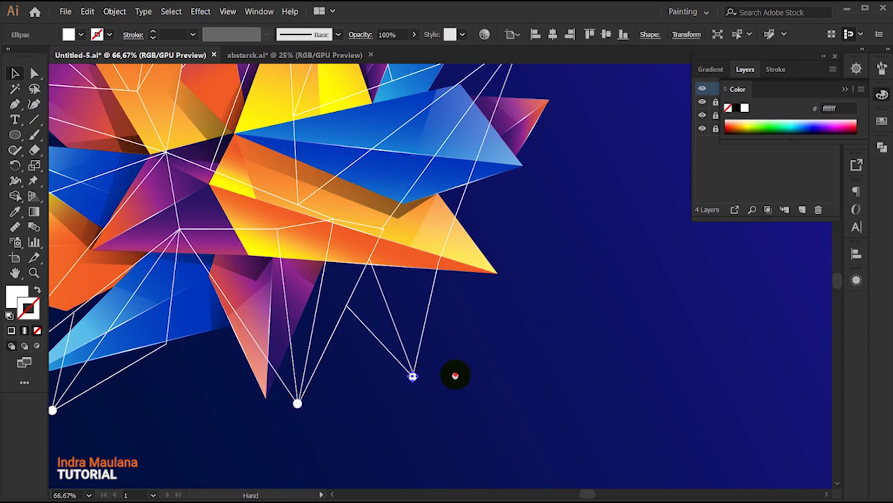
pyautogui.moveTo(468, 363); pyautogui.dragTo(352, 458)
pyautogui.moveTo(484, 108)
pyautogui.mouseDown()
pyautogui.moveTo(545, 335)
pyautogui.moveTo(381, 245)
pyautogui.moveTo(509, 280)
pyautogui.mouseUp()
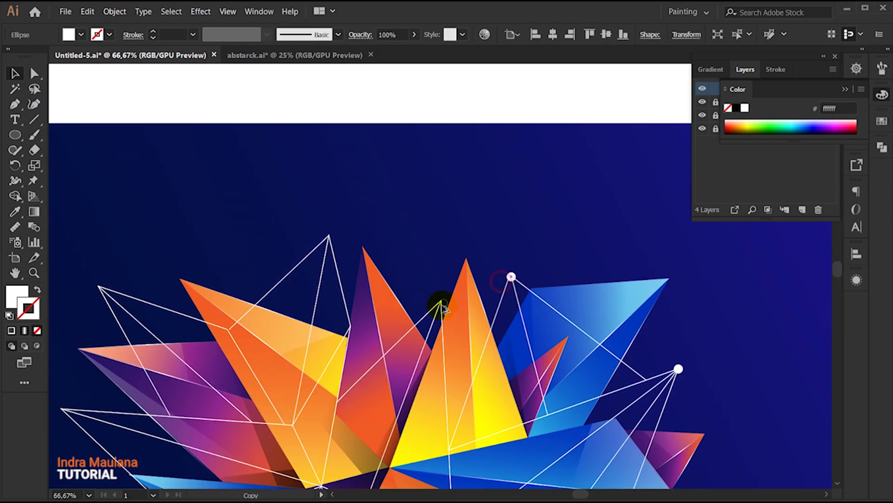
# - Place dot copies on the top, left, lower-left and upper vertices, panning across the starburst
pyautogui.moveTo(153, 287); pyautogui.dragTo(319, 244)
pyautogui.moveTo(494, 194); pyautogui.dragTo(264, 242)
pyautogui.moveTo(255, 256); pyautogui.dragTo(308, 176)
pyautogui.moveTo(207, 328)
pyautogui.mouseDown()
pyautogui.moveTo(273, 270)
pyautogui.moveTo(369, 245)
pyautogui.moveTo(313, 251)
pyautogui.moveTo(462, 226)
pyautogui.mouseUp()
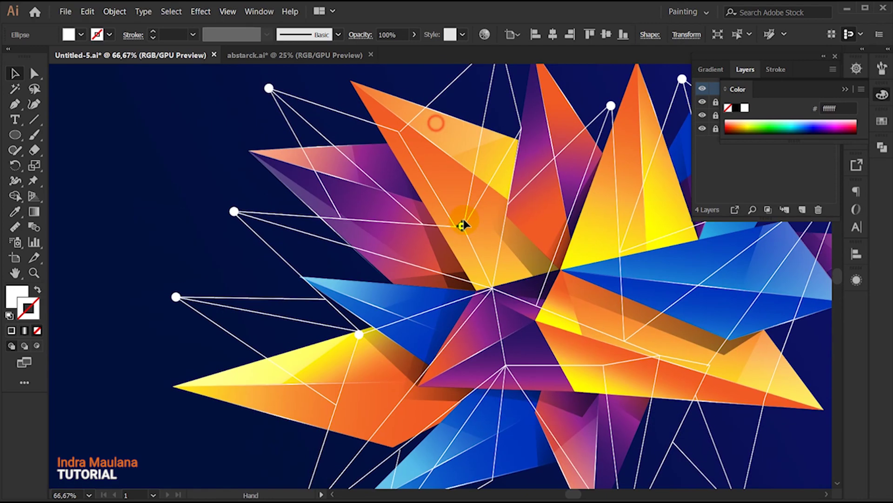
pyautogui.moveTo(400, 133); pyautogui.dragTo(522, 128)
pyautogui.moveTo(539, 153); pyautogui.dragTo(437, 118)
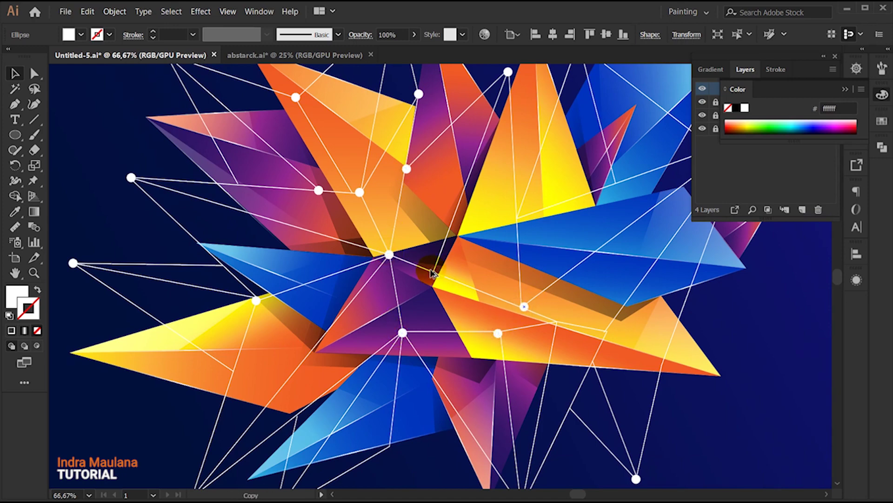
pyautogui.moveTo(582, 239); pyautogui.dragTo(501, 253)
pyautogui.moveTo(554, 469); pyautogui.dragTo(595, 278)
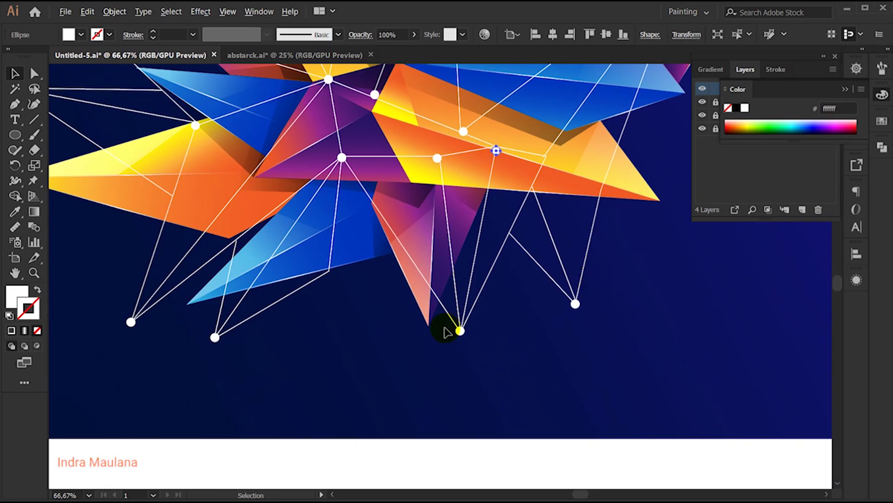
pyautogui.scroll(-3, 343, 365)
pyautogui.scroll(1, 343, 365)
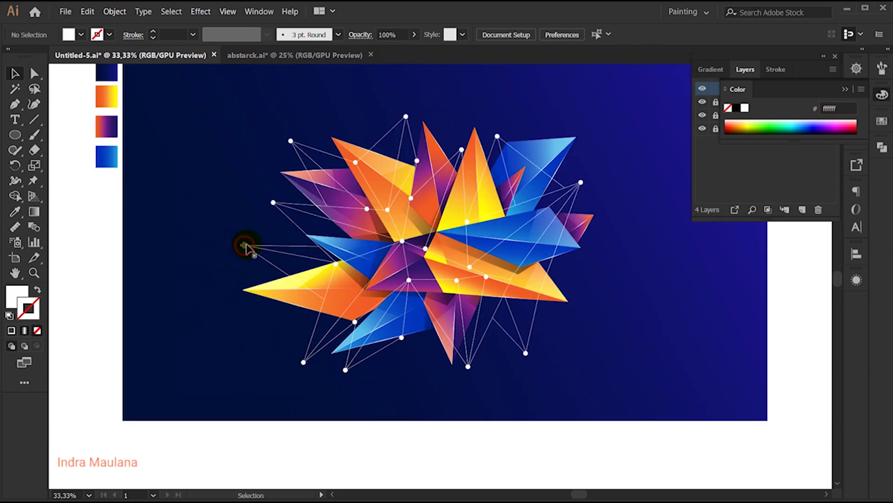
# - Select all vertex dots with Select Same Appearance and group them
pyautogui.click(244, 244)
pyautogui.click(736, 34)
pyautogui.rightClick(350, 238)
pyautogui.click(350, 236)
pyautogui.click(212, 212)
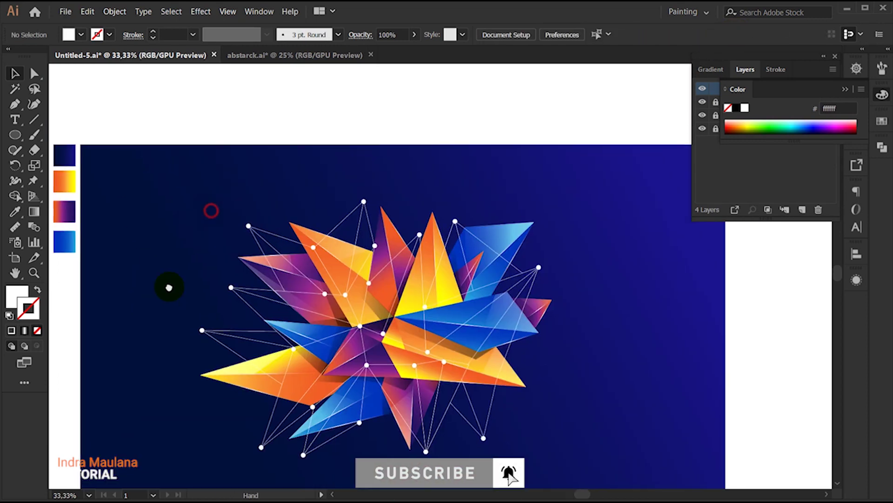
# - Marquee-select the line and dot artwork, switching between Direct Selection (A) and Selection (V)
pyautogui.moveTo(191, 175); pyautogui.dragTo(642, 448)
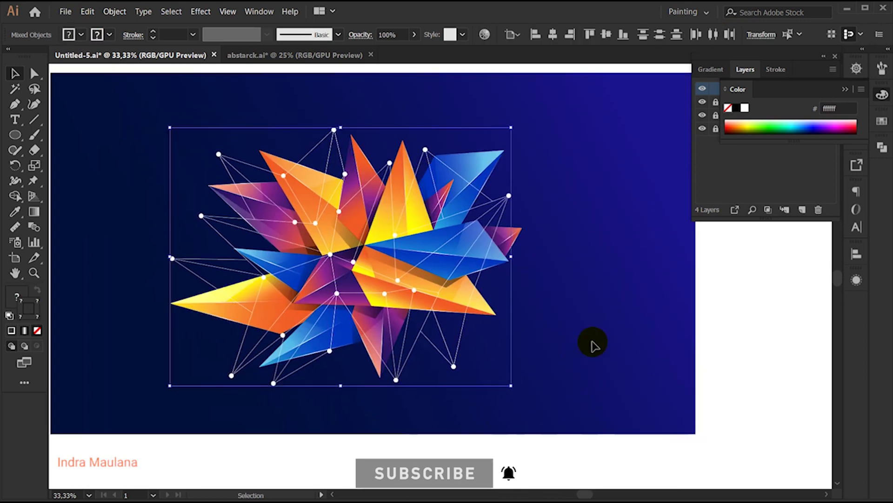
pyautogui.click(593, 344)
pyautogui.moveTo(162, 115); pyautogui.dragTo(605, 412)
pyautogui.press('a')
pyautogui.press('v')
pyautogui.press('a')
pyautogui.press('v')
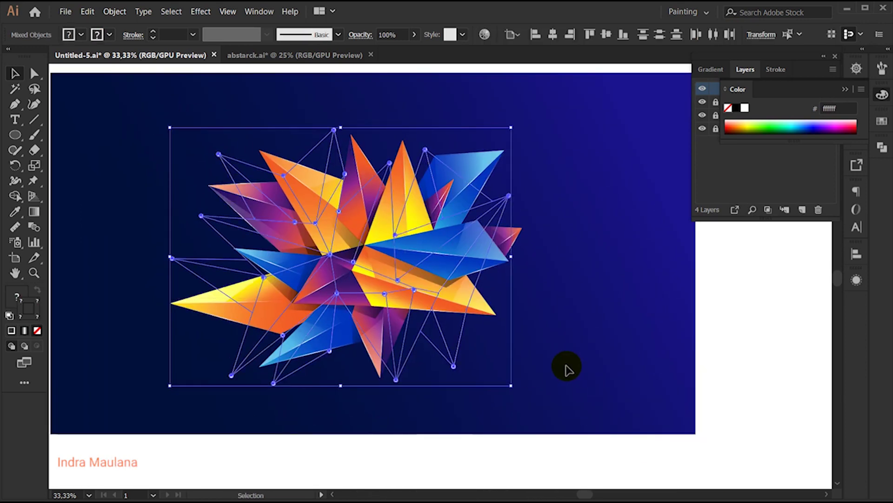
pyautogui.scroll(1, 561, 350)
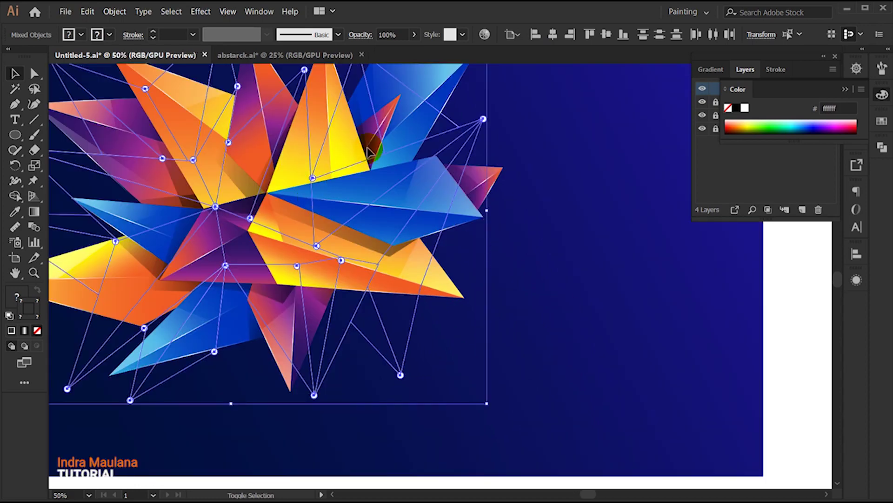
pyautogui.scroll(-1, 498, 300)
pyautogui.click(580, 302)
# - Select just the web lines and join them into one path
pyautogui.moveTo(139, 91); pyautogui.dragTo(534, 393)
pyautogui.scroll(1, 487, 159)
pyautogui.scroll(2, 507, 256)
pyautogui.scroll(-4, 532, 281)
pyautogui.rightClick(492, 271)
pyautogui.click(542, 351)
pyautogui.scroll(-2, 630, 413)
# - Group the joined web lines and the dot group into one object
pyautogui.moveTo(219, 196); pyautogui.dragTo(562, 404)
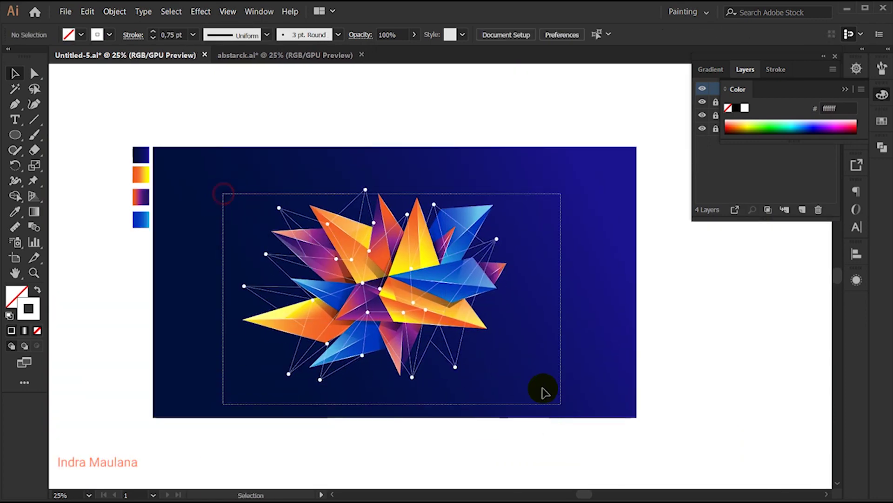
pyautogui.click(440, 275)
pyautogui.rightClick(417, 243)
pyautogui.click(450, 320)
# - Test-move the line-art group, undo the move, and reselect the group
pyautogui.moveTo(419, 251); pyautogui.dragTo(604, 305)
pyautogui.click(678, 369)
pyautogui.hotkey('ctrl', 'z')
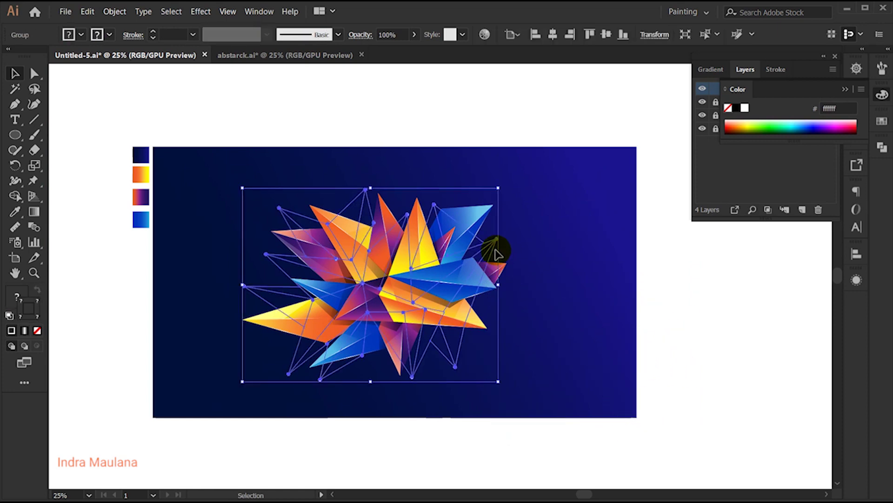
pyautogui.click(545, 254)
pyautogui.click(498, 331)
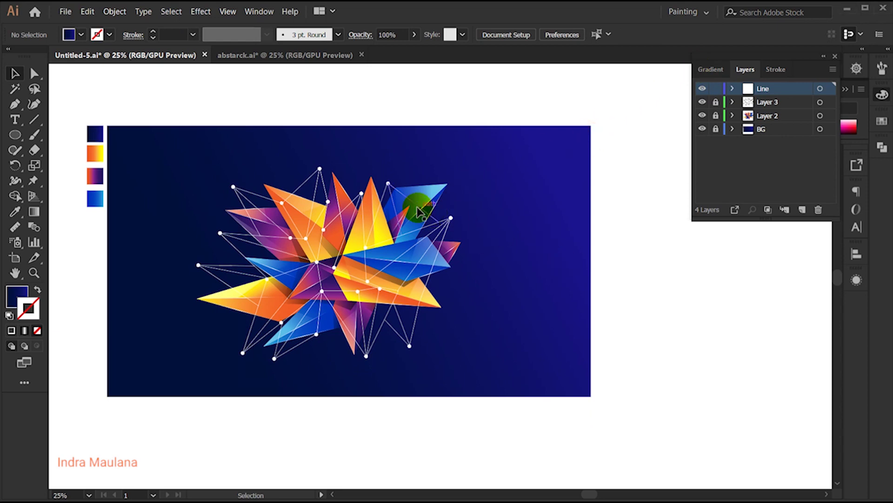
pyautogui.click(419, 211)
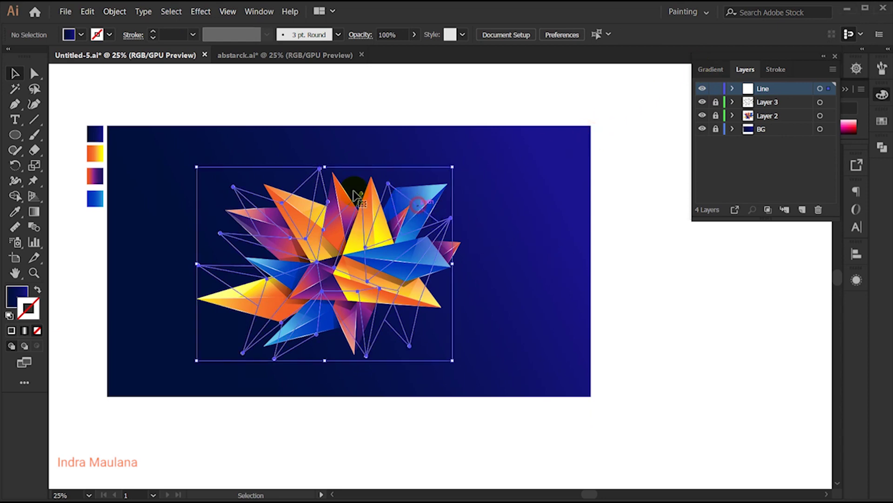
# - Scale the line-art group down slightly and check its fit around the starburst
pyautogui.click(268, 152)
pyautogui.click(429, 314)
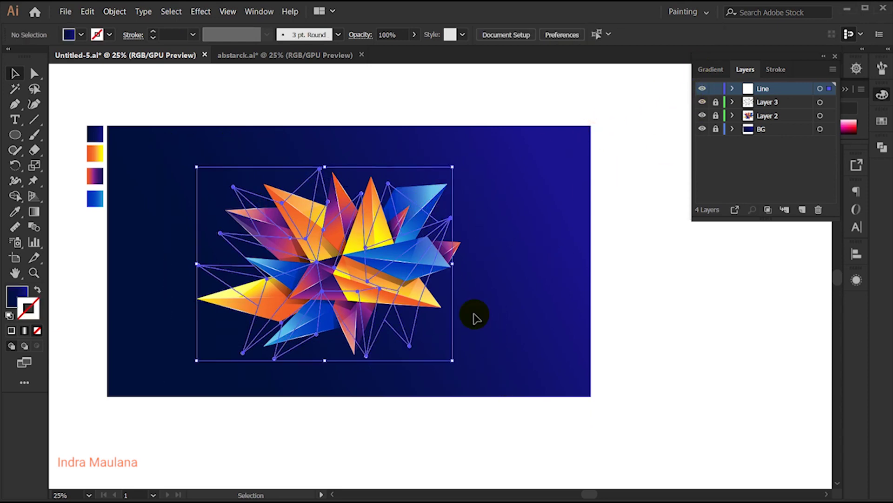
pyautogui.moveTo(453, 166); pyautogui.dragTo(435, 177)
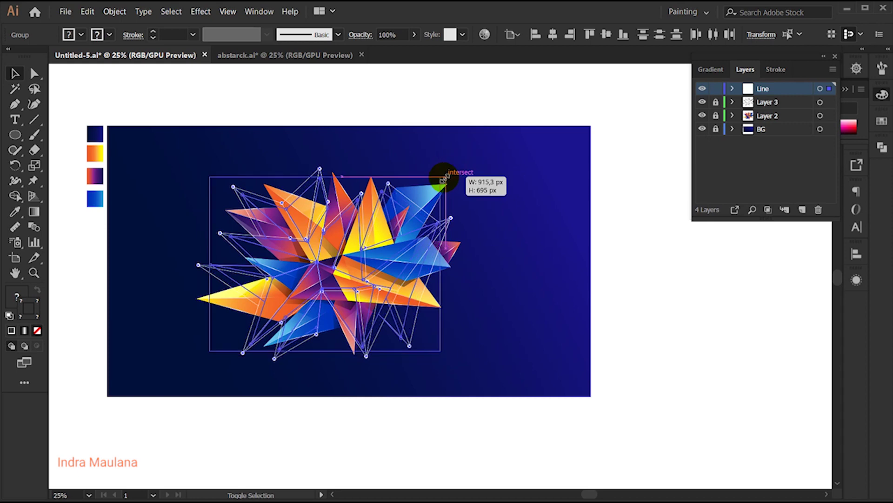
pyautogui.click(564, 281)
pyautogui.moveTo(527, 338); pyautogui.dragTo(513, 338)
pyautogui.scroll(1, 209, 235)
pyautogui.moveTo(189, 156); pyautogui.dragTo(549, 405)
pyautogui.click(537, 164)
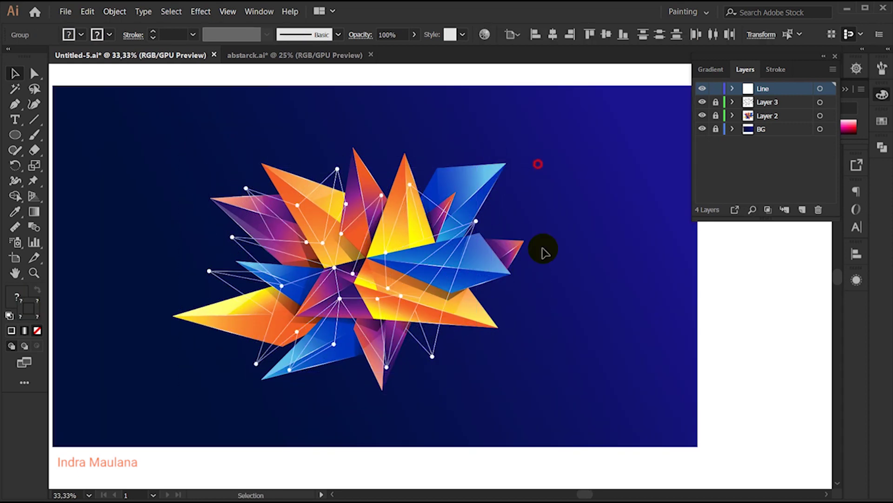
pyautogui.scroll(-2, 518, 325)
pyautogui.moveTo(518, 325); pyautogui.dragTo(492, 313)
pyautogui.scroll(1, 493, 313)
pyautogui.hscroll(1, 472, 334)
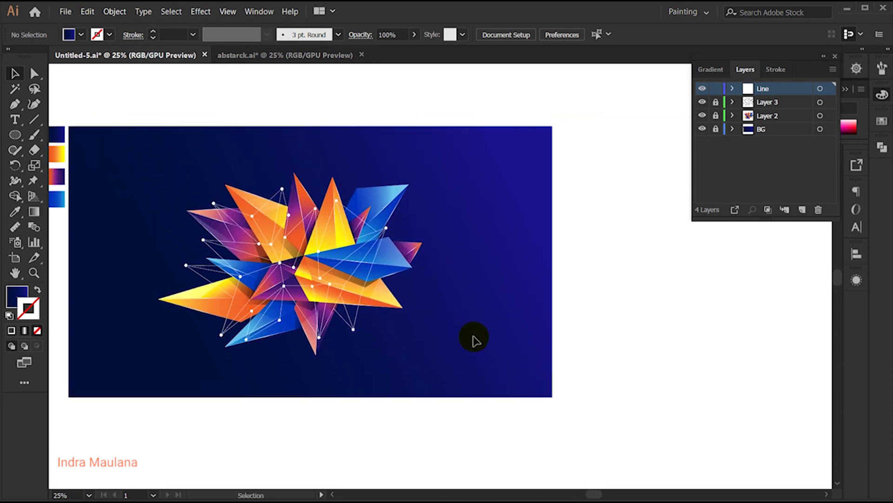
pyautogui.scroll(2, 474, 340)
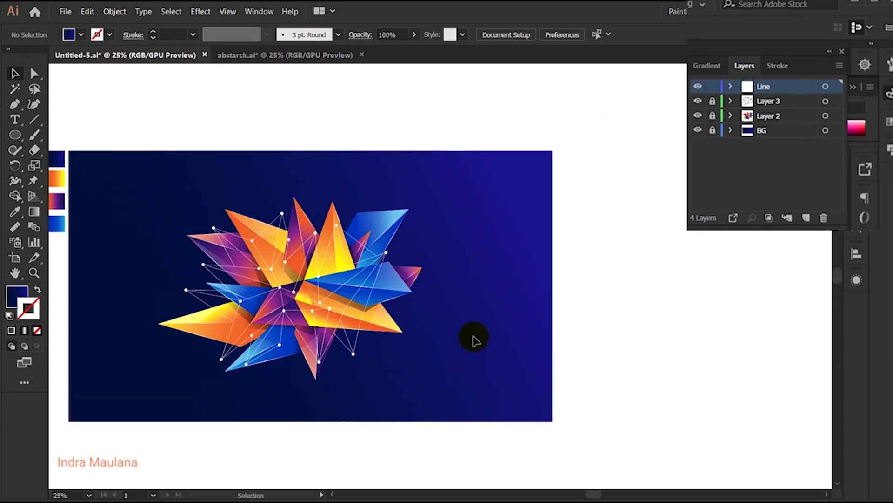
# - Unlock Layer 3, select the starburst shapes and lines, and copy them
pyautogui.click(716, 102)
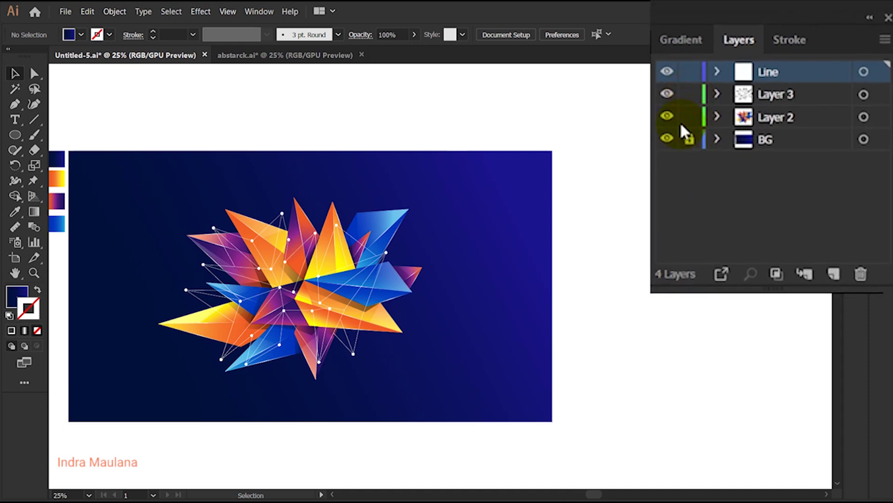
pyautogui.moveTo(338, 290); pyautogui.dragTo(472, 397)
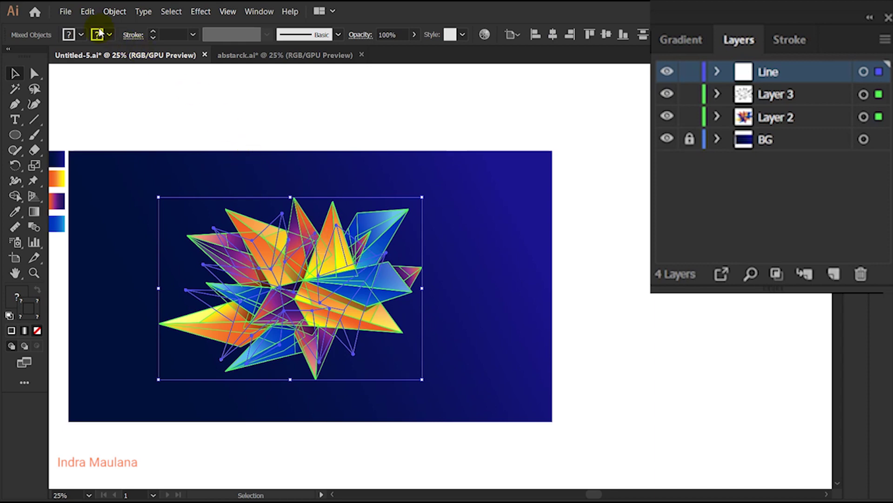
pyautogui.click(87, 13)
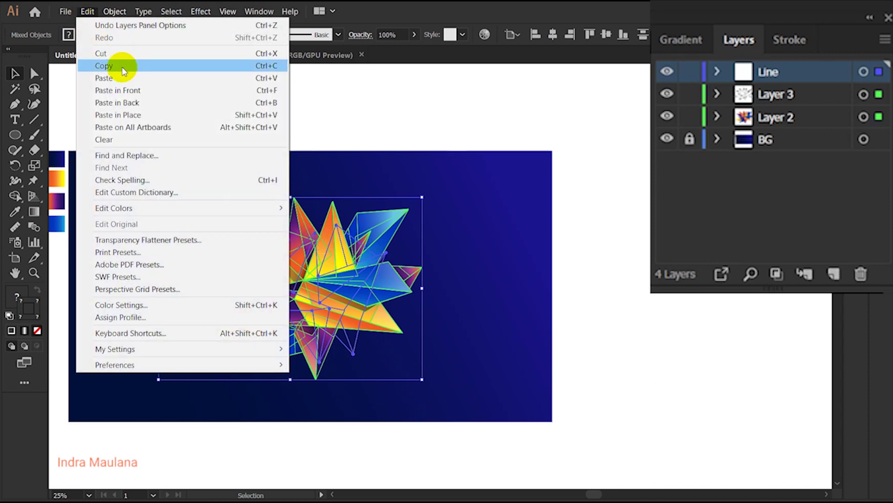
pyautogui.click(124, 71)
# - Add Layer 5, paste the artwork in front, and move the copy onto Layer 5
pyautogui.click(833, 274)
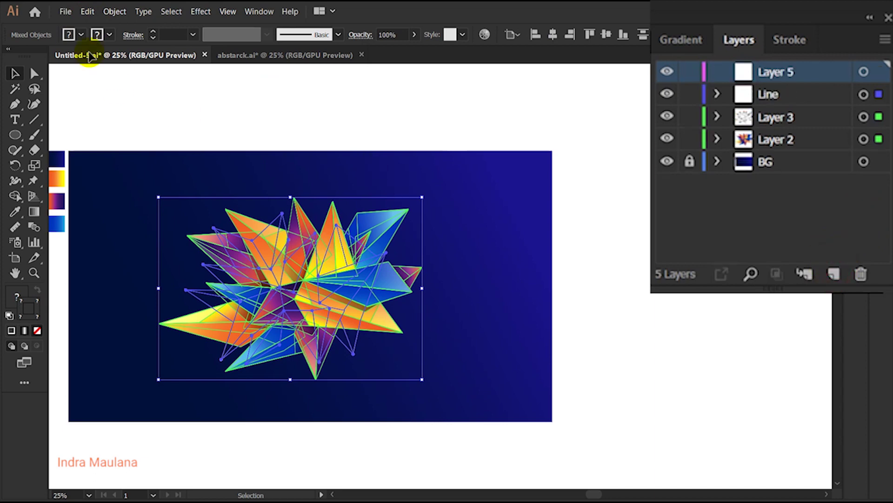
pyautogui.click(88, 12)
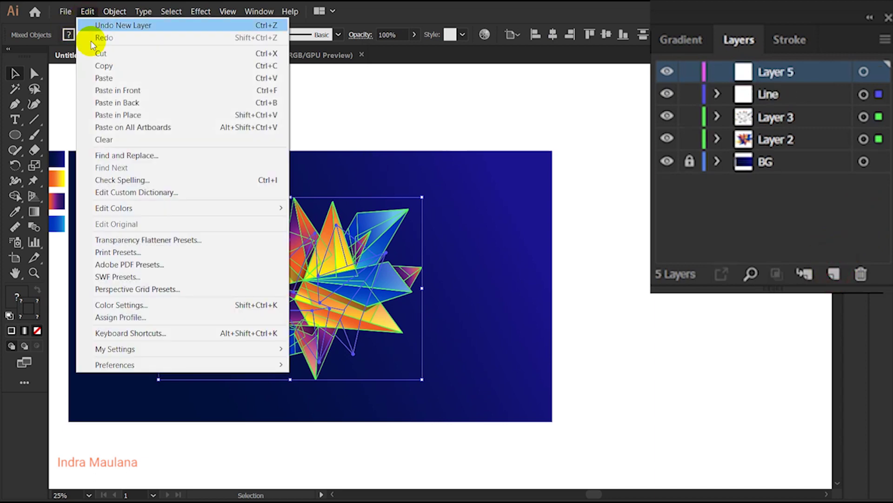
pyautogui.click(132, 91)
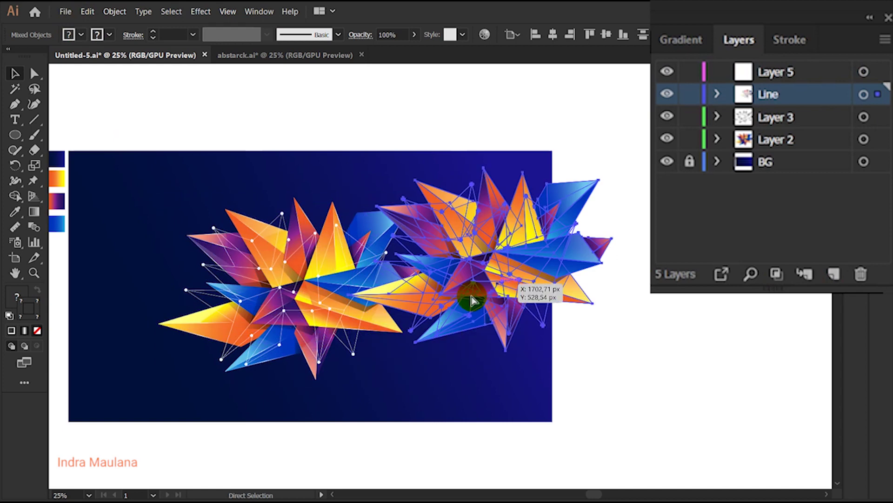
pyautogui.moveTo(302, 283); pyautogui.dragTo(302, 283)
pyautogui.moveTo(878, 78); pyautogui.dragTo(878, 73)
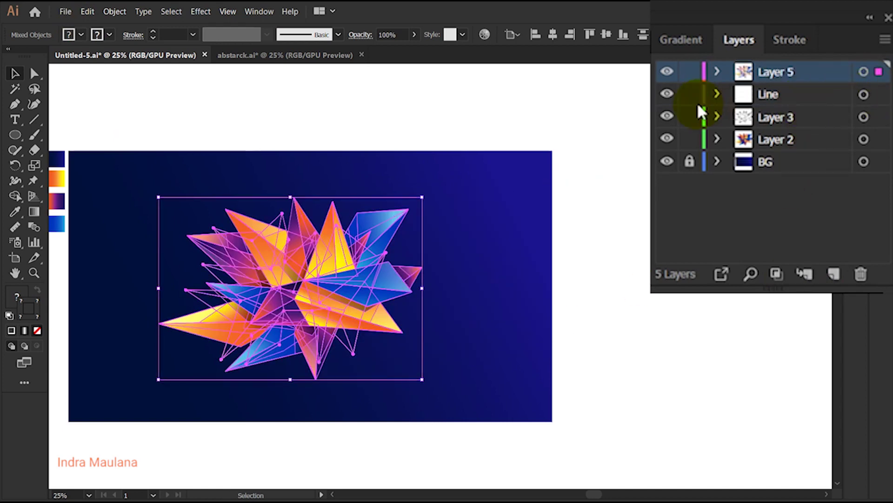
# - Hide and lock the Line, Layer 3 and Layer 2 layers
pyautogui.moveTo(668, 95); pyautogui.dragTo(666, 139)
pyautogui.moveTo(690, 94); pyautogui.dragTo(690, 139)
pyautogui.rightClick(325, 253)
pyautogui.press('Escape')
pyautogui.click(527, 333)
pyautogui.moveTo(393, 250); pyautogui.dragTo(400, 279)
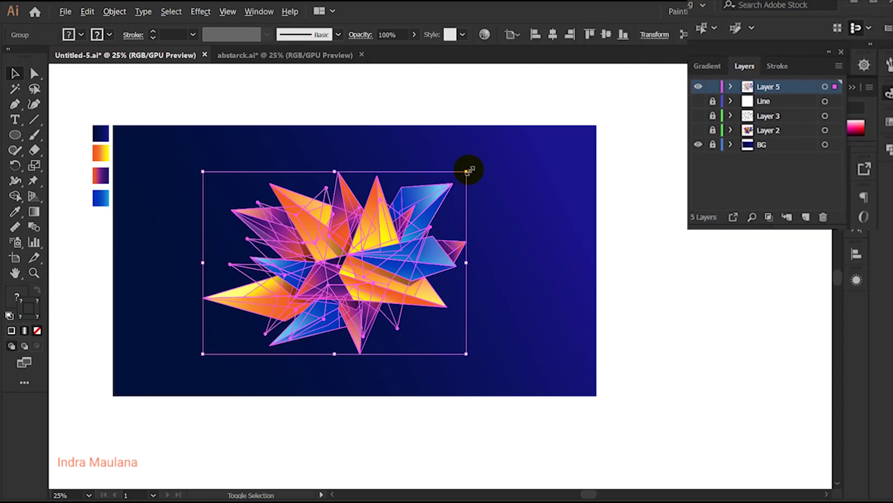
# - Enable Scale Strokes & Effects and shrink the starburst about its centre
pyautogui.click(652, 35)
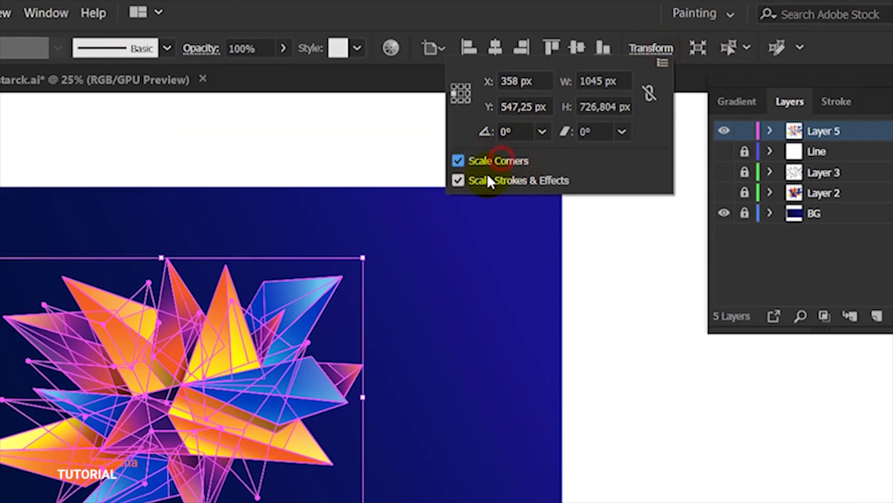
pyautogui.click(510, 179)
pyautogui.click(613, 319)
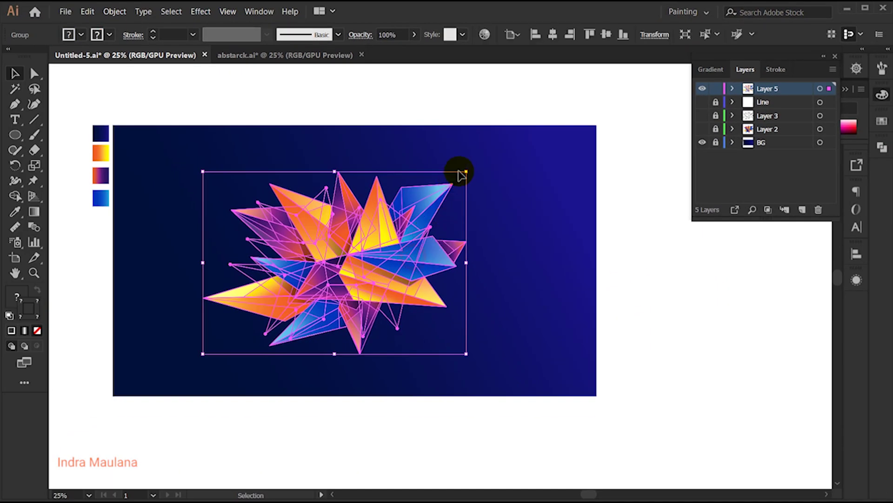
pyautogui.moveTo(461, 174); pyautogui.dragTo(441, 189)
pyautogui.click(488, 365)
pyautogui.click(375, 245)
pyautogui.click(538, 363)
# - Copy the starburst to the lower right, rotated about 180° and enlarged
pyautogui.moveTo(406, 245); pyautogui.dragTo(529, 309)
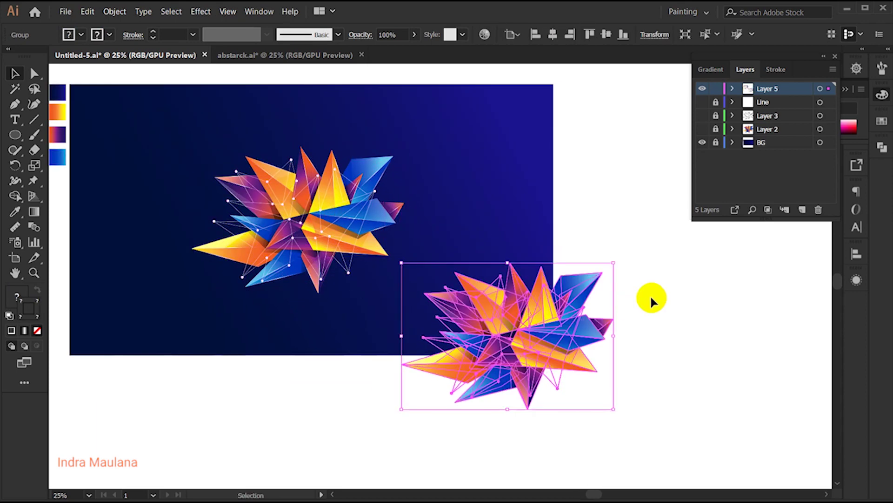
pyautogui.click(646, 315)
pyautogui.hotkey('ctrl', '-')
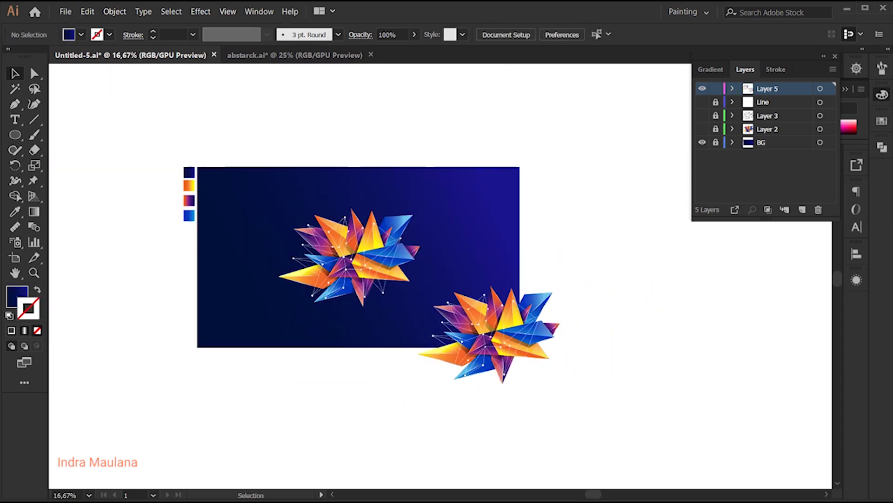
pyautogui.click(519, 355)
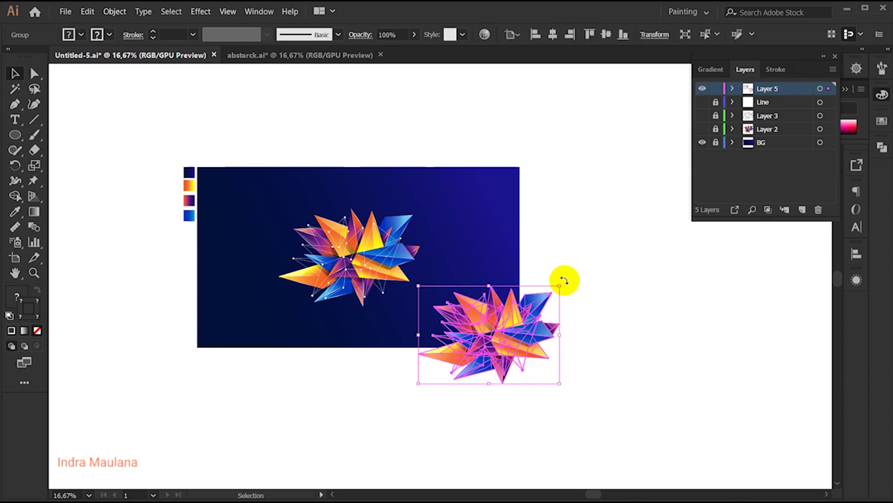
pyautogui.moveTo(564, 280); pyautogui.dragTo(389, 442)
pyautogui.moveTo(562, 285); pyautogui.dragTo(622, 241)
pyautogui.moveTo(481, 360); pyautogui.dragTo(512, 326)
pyautogui.moveTo(702, 225); pyautogui.dragTo(688, 250)
# - Enlarge the top-left copy and add a small starburst copy toward the lower left
pyautogui.moveTo(353, 187); pyautogui.dragTo(408, 104)
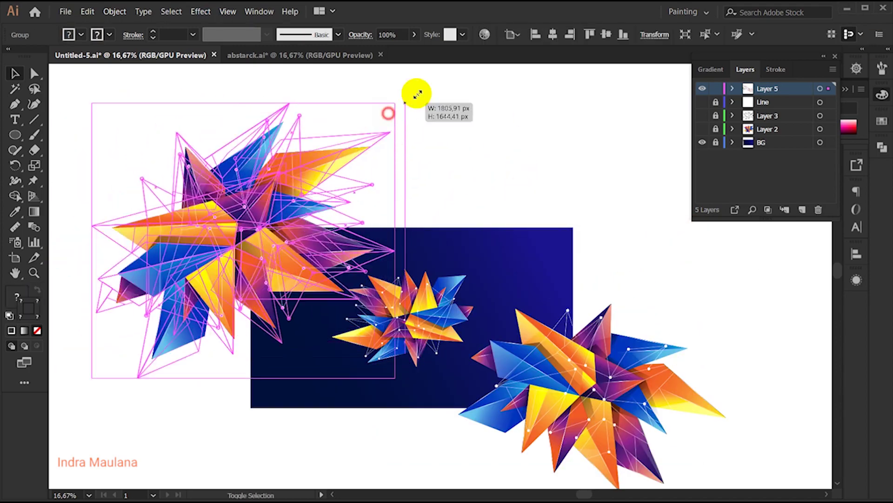
pyautogui.moveTo(402, 108); pyautogui.dragTo(476, 65)
pyautogui.moveTo(307, 258); pyautogui.dragTo(286, 309)
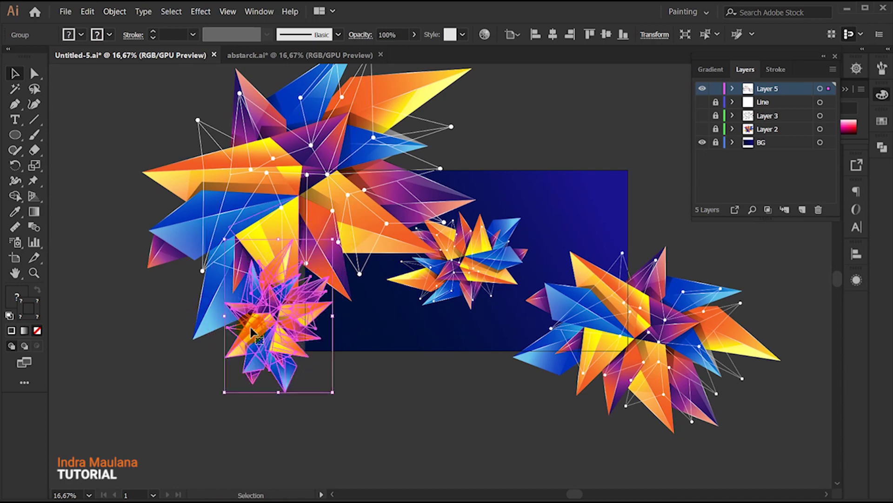
pyautogui.moveTo(343, 375)
pyautogui.mouseDown()
pyautogui.moveTo(390, 425)
pyautogui.moveTo(409, 386)
pyautogui.mouseUp()
# - Rotate, enlarge and reposition the remaining starburst copies around the artboard
pyautogui.hscroll(5, 409, 385)
pyautogui.moveTo(510, 318)
pyautogui.mouseDown()
pyautogui.moveTo(442, 374)
pyautogui.moveTo(520, 136)
pyautogui.mouseUp()
pyautogui.hscroll(-5, 569, 399)
pyautogui.scroll(-2, 568, 398)
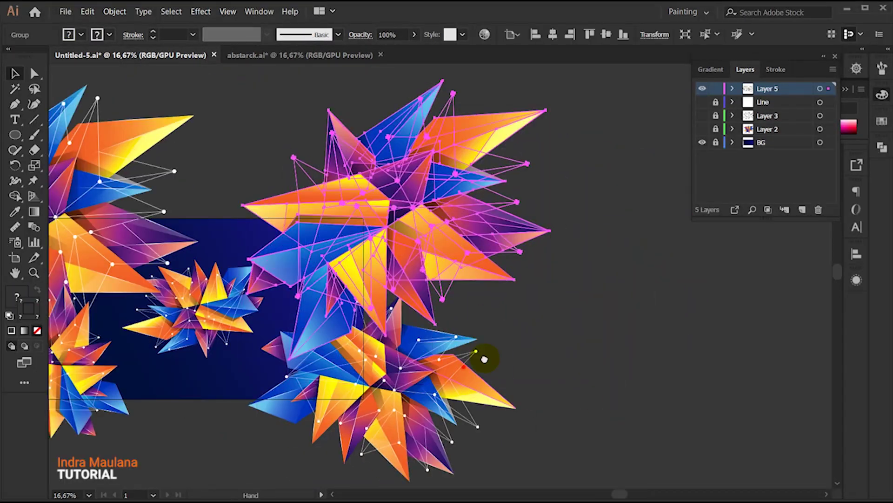
pyautogui.moveTo(481, 355); pyautogui.dragTo(497, 188)
pyautogui.click(479, 355)
pyautogui.moveTo(478, 355)
pyautogui.mouseDown()
pyautogui.moveTo(239, 358)
pyautogui.moveTo(634, 429)
pyautogui.moveTo(536, 367)
pyautogui.mouseUp()
# - Inspect the top-left starburst group in isolation mode, then exit it
pyautogui.click(104, 135)
pyautogui.doubleClick(287, 228)
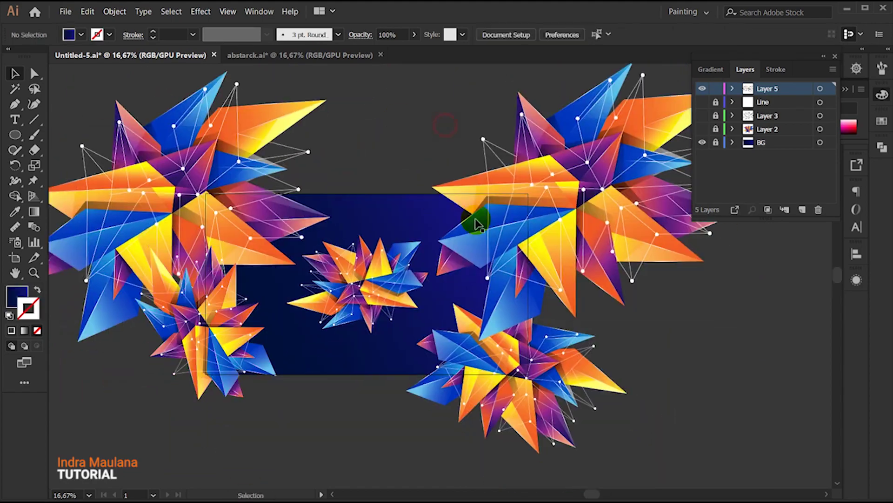
pyautogui.rightClick(301, 225)
pyautogui.click(303, 306)
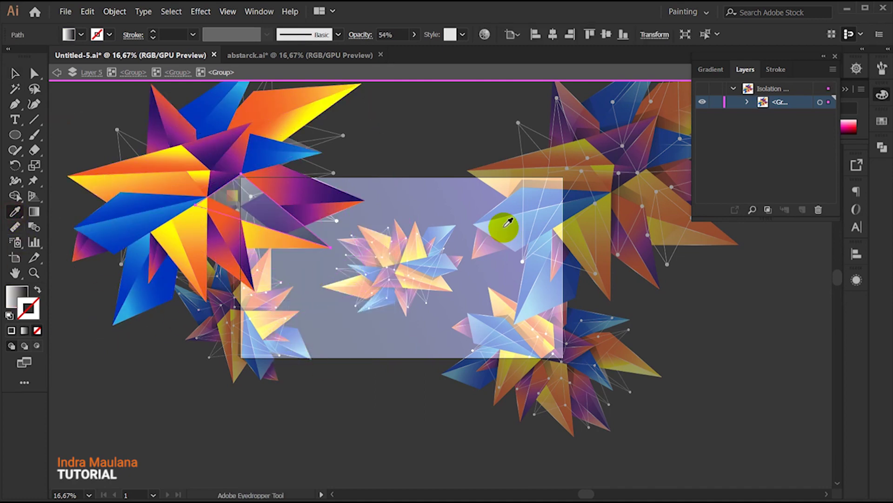
pyautogui.doubleClick(275, 241)
pyautogui.press('Escape')
pyautogui.moveTo(286, 411); pyautogui.dragTo(286, 438)
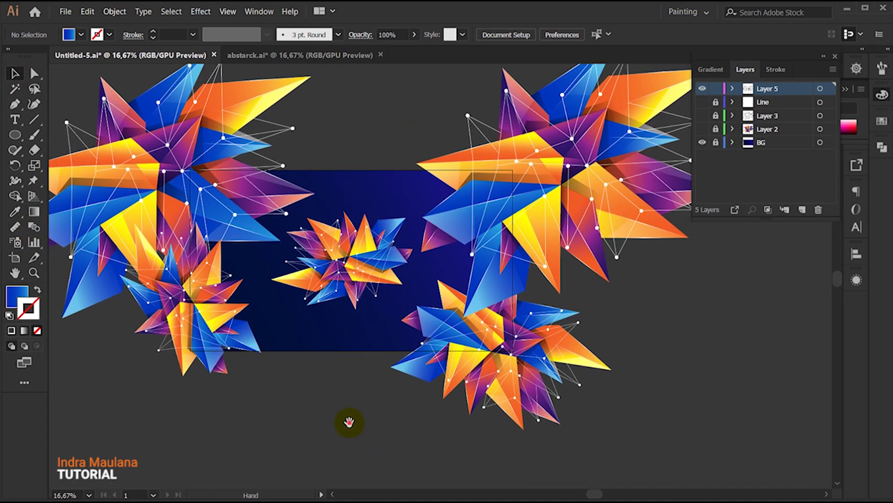
# - Unlock the BG layer and select the navy background rectangle
pyautogui.moveTo(349, 422); pyautogui.dragTo(364, 442)
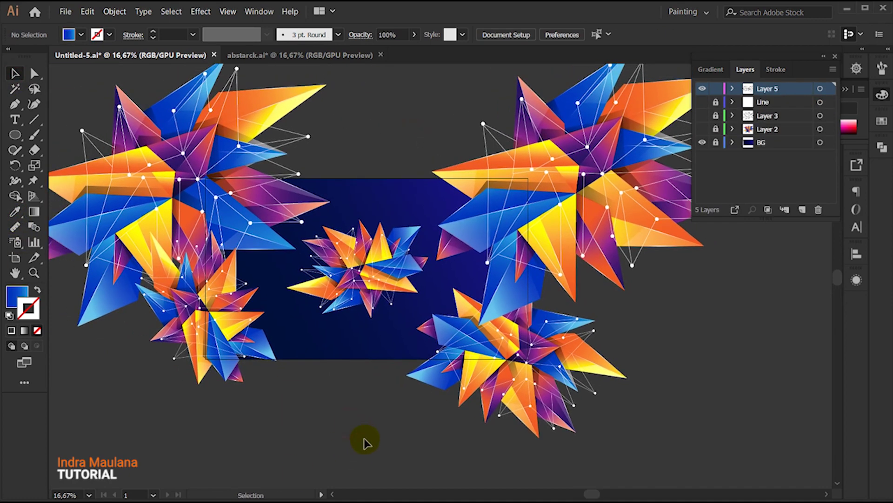
pyautogui.click(702, 142)
pyautogui.click(702, 142)
pyautogui.click(717, 143)
pyautogui.click(313, 325)
pyautogui.moveTo(349, 352); pyautogui.dragTo(383, 434)
pyautogui.hotkey('ctrl', 'z')
pyautogui.press('v')
# - Copy the navy rectangle and paste it in place on Layer 5
pyautogui.click(91, 14)
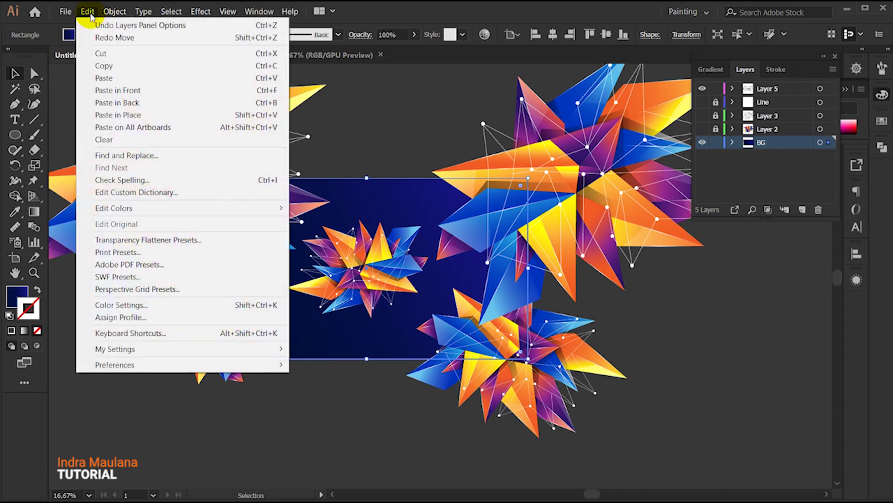
pyautogui.click(104, 64)
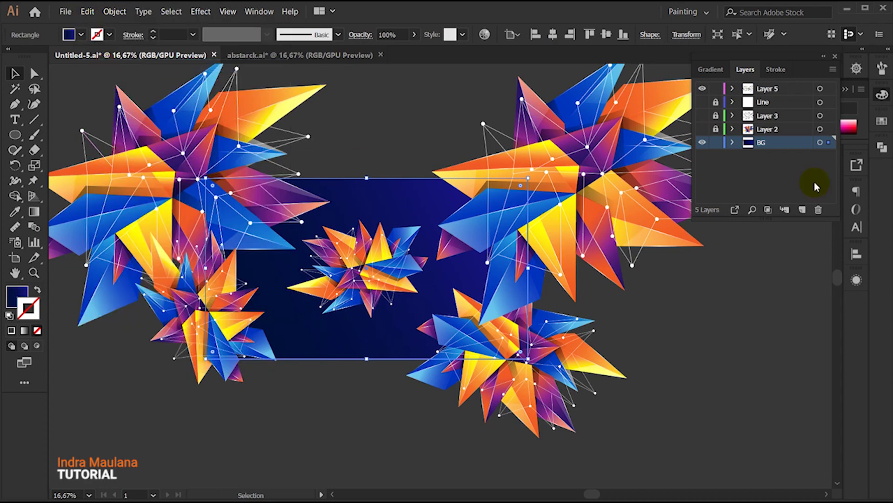
pyautogui.click(771, 91)
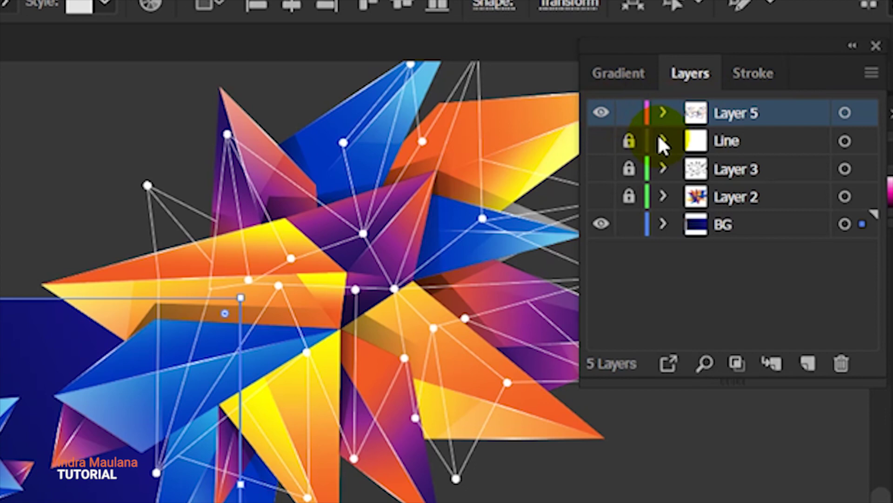
pyautogui.click(769, 117)
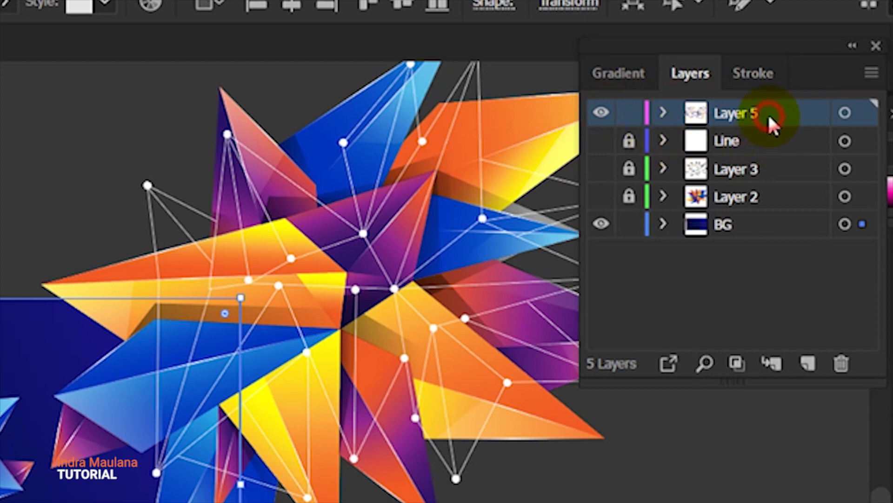
pyautogui.hotkey('ctrl', 'shift', 'v')
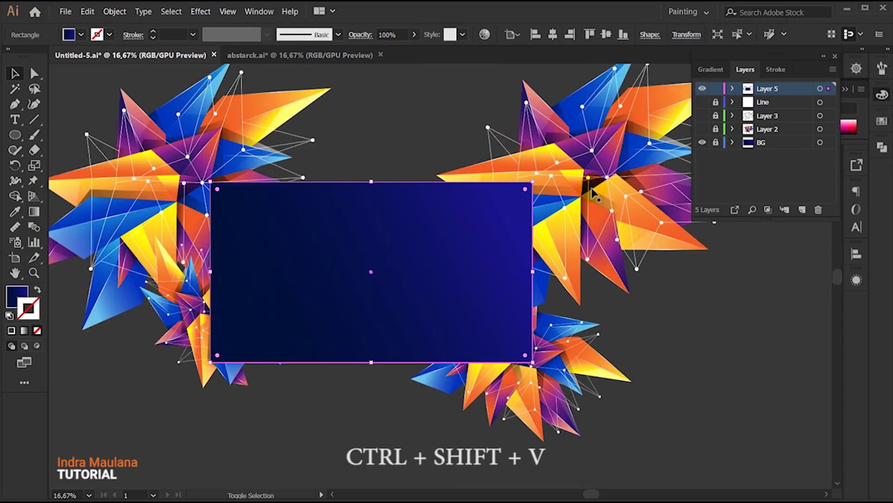
# - Select the rectangle with all starburst copies and make a clipping mask
pyautogui.keyDown('shift'); pyautogui.click(593, 193); pyautogui.keyUp('shift')
pyautogui.keyDown('shift'); pyautogui.click(589, 337); pyautogui.keyUp('shift')
pyautogui.keyDown('shift'); pyautogui.click(189, 326); pyautogui.keyUp('shift')
pyautogui.moveTo(184, 297); pyautogui.dragTo(486, 293)
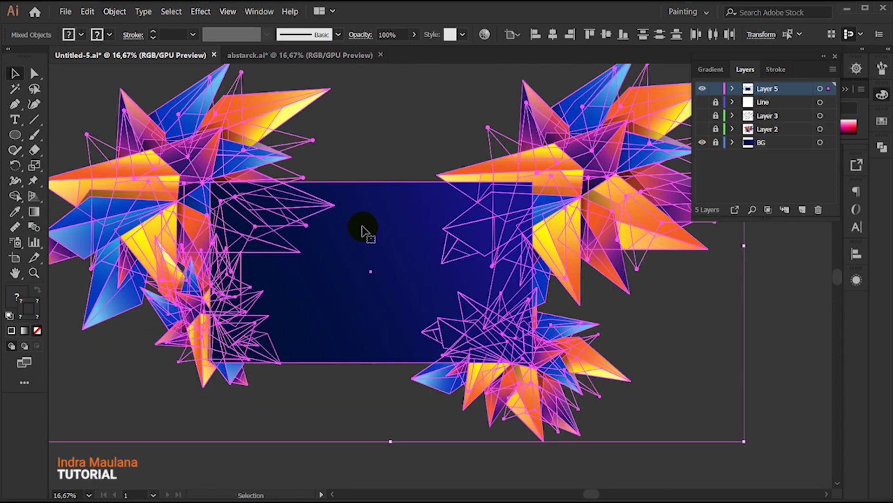
pyautogui.rightClick(362, 212)
pyautogui.click(400, 309)
pyautogui.click(359, 420)
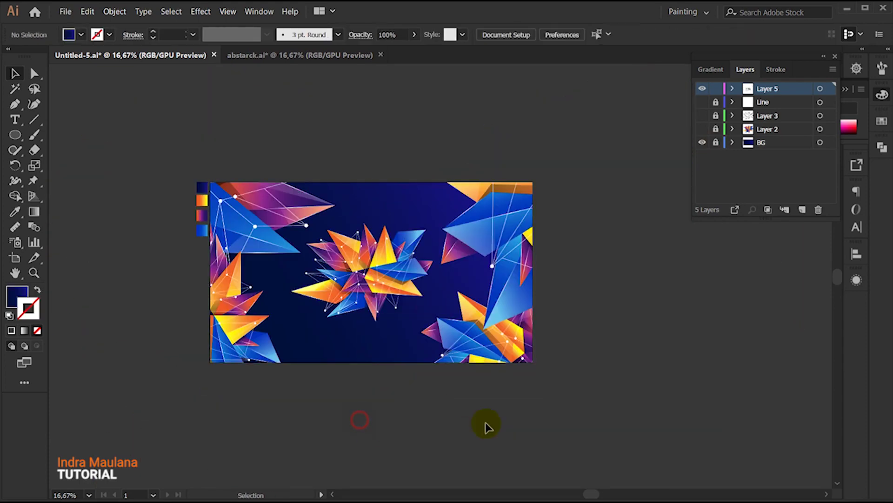
# - Inside the clip group, move a starburst to overlap the artboard's lower-left edge
pyautogui.moveTo(479, 415); pyautogui.dragTo(394, 440)
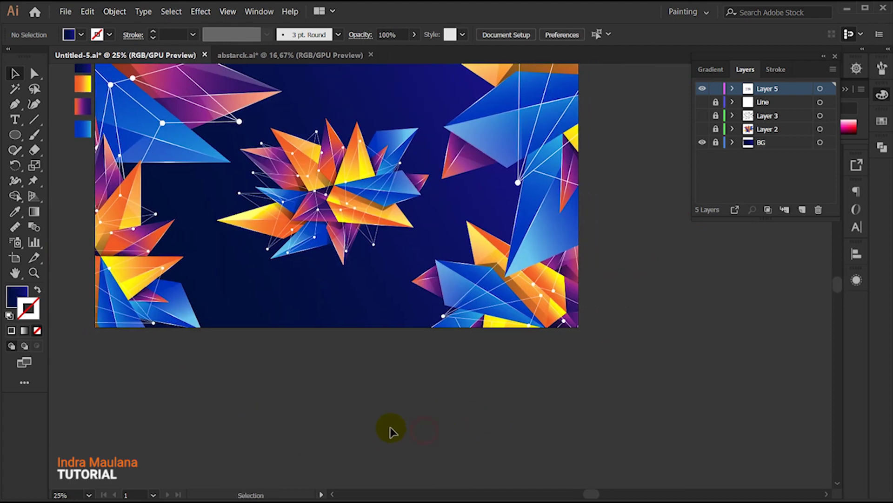
pyautogui.scroll(-1, 303, 405)
pyautogui.click(286, 355)
pyautogui.rightClick(234, 315)
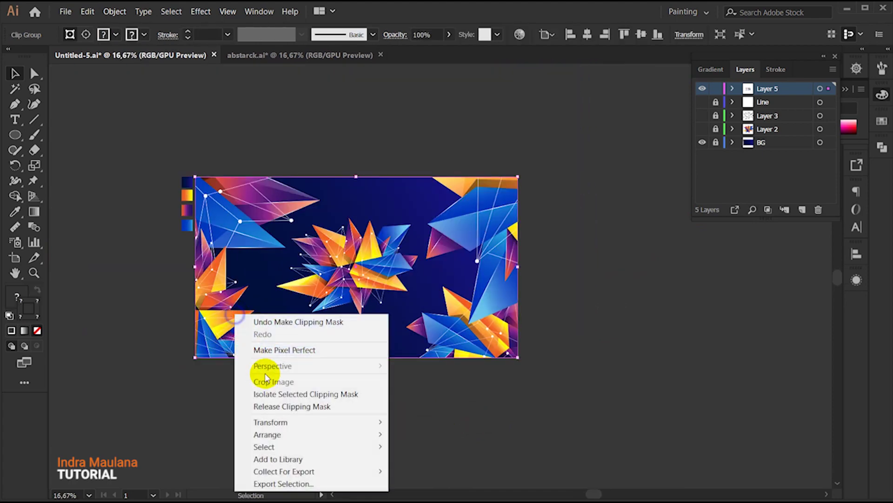
pyautogui.click(280, 394)
pyautogui.moveTo(270, 358)
pyautogui.mouseDown()
pyautogui.moveTo(231, 359)
pyautogui.moveTo(302, 279)
pyautogui.mouseUp()
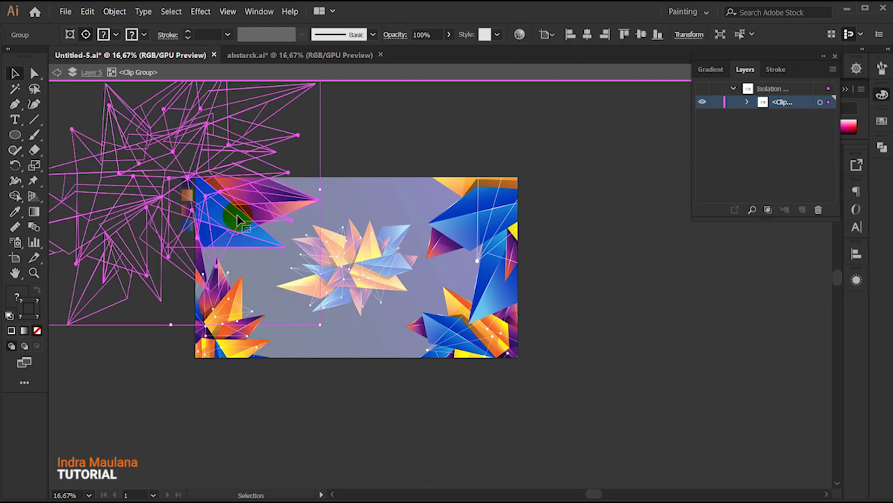
pyautogui.moveTo(231, 208); pyautogui.dragTo(261, 206)
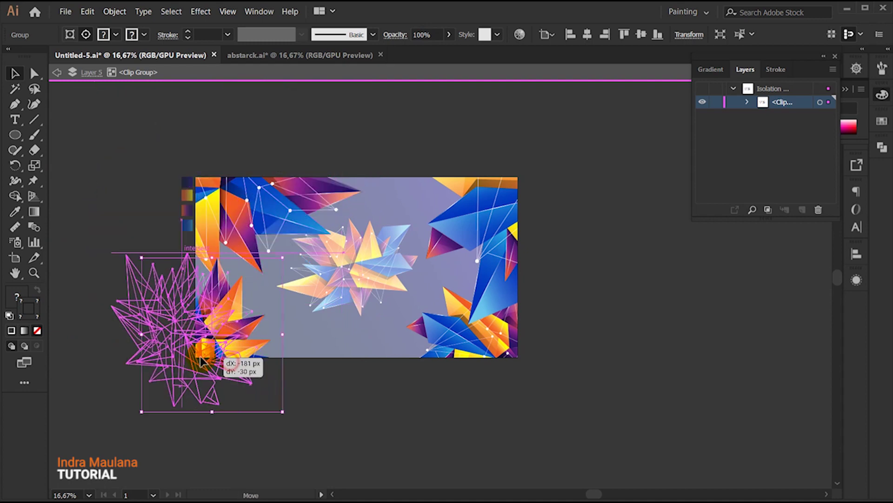
pyautogui.moveTo(261, 206); pyautogui.dragTo(223, 395)
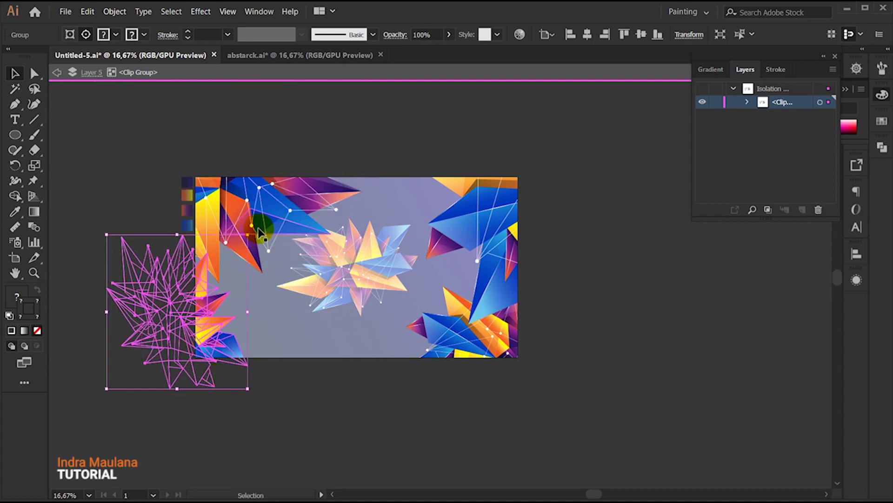
pyautogui.moveTo(181, 315)
pyautogui.mouseDown()
pyautogui.moveTo(197, 358)
pyautogui.moveTo(201, 350)
pyautogui.mouseUp()
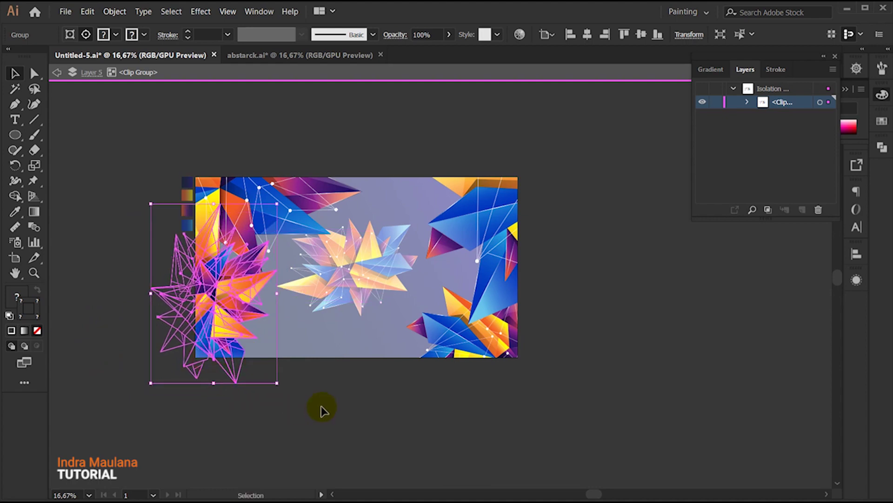
pyautogui.moveTo(486, 377)
pyautogui.mouseDown()
pyautogui.moveTo(433, 298)
pyautogui.moveTo(481, 343)
pyautogui.moveTo(419, 398)
pyautogui.moveTo(393, 295)
pyautogui.moveTo(395, 327)
pyautogui.moveTo(335, 419)
pyautogui.moveTo(399, 270)
pyautogui.moveTo(409, 303)
pyautogui.mouseUp()
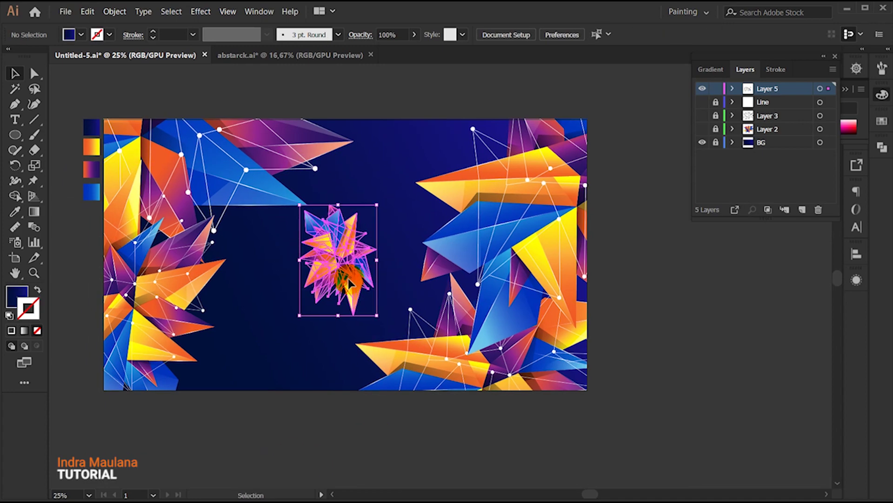
# - Move starburst groups to the upper left and right side, rotating them slightly
pyautogui.scroll(-1, 337, 358)
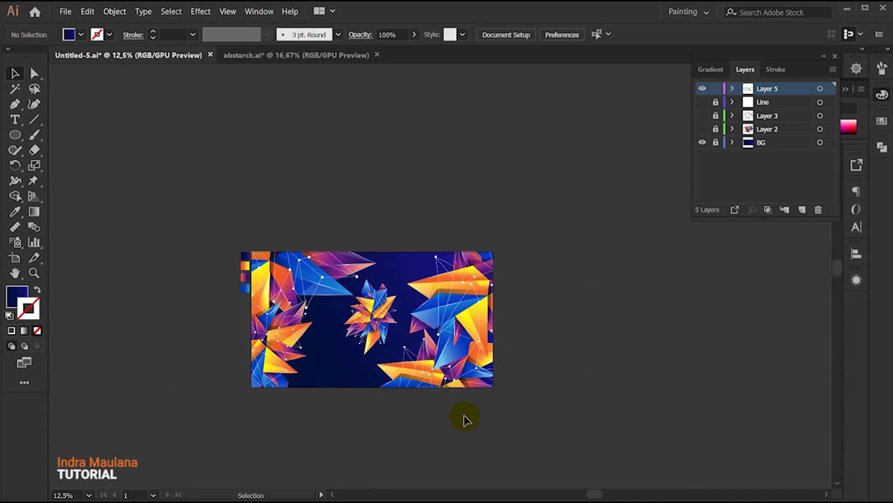
pyautogui.rightClick(491, 297)
pyautogui.click(562, 377)
pyautogui.moveTo(515, 255)
pyautogui.mouseDown()
pyautogui.moveTo(510, 270)
pyautogui.moveTo(339, 409)
pyautogui.mouseUp()
pyautogui.moveTo(185, 130); pyautogui.dragTo(212, 197)
pyautogui.moveTo(301, 136); pyautogui.dragTo(355, 140)
pyautogui.moveTo(200, 270); pyautogui.dragTo(493, 284)
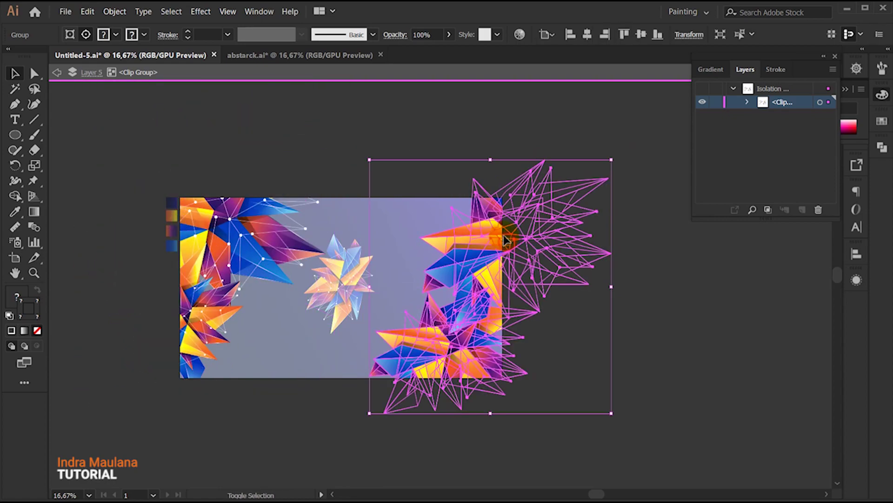
pyautogui.moveTo(610, 160)
pyautogui.mouseDown()
pyautogui.moveTo(639, 174)
pyautogui.moveTo(632, 162)
pyautogui.mouseUp()
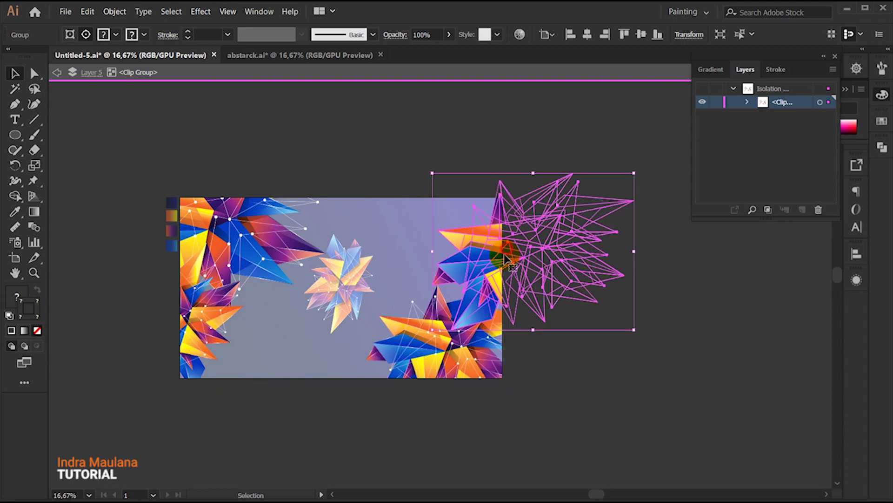
# - Rotate the dotted wireframe web and move it over the central starburst
pyautogui.moveTo(618, 335); pyautogui.dragTo(529, 378)
pyautogui.moveTo(535, 279)
pyautogui.mouseDown()
pyautogui.moveTo(535, 319)
pyautogui.moveTo(463, 379)
pyautogui.mouseUp()
pyautogui.doubleClick(528, 90)
pyautogui.click(354, 408)
pyautogui.hotkey('ctrl', '+')
pyautogui.moveTo(338, 218)
pyautogui.mouseDown()
pyautogui.moveTo(342, 228)
pyautogui.moveTo(391, 189)
pyautogui.moveTo(360, 238)
pyautogui.mouseUp()
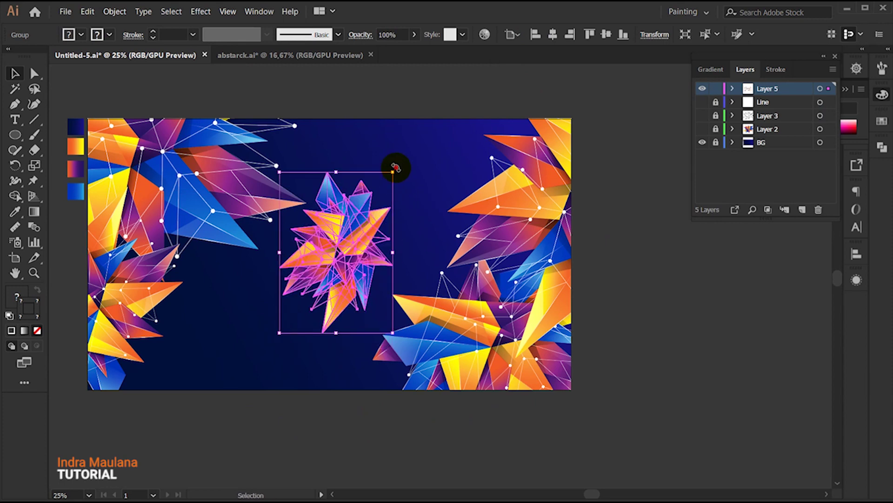
pyautogui.click(398, 125)
# - Type the title ABSTRACT and enlarge it over the centre star
pyautogui.press('t')
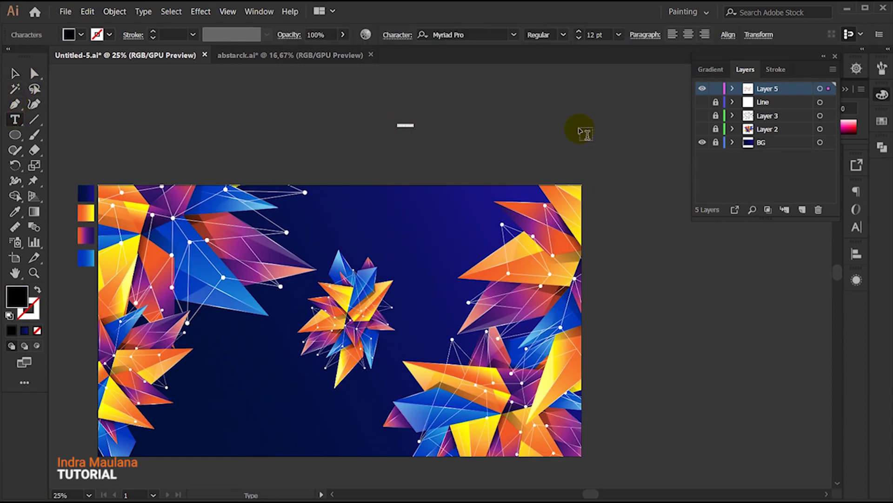
pyautogui.hotkey('ctrl', '+')
pyautogui.hotkey('ctrl', '+')
pyautogui.hotkey('ctrl', '+')
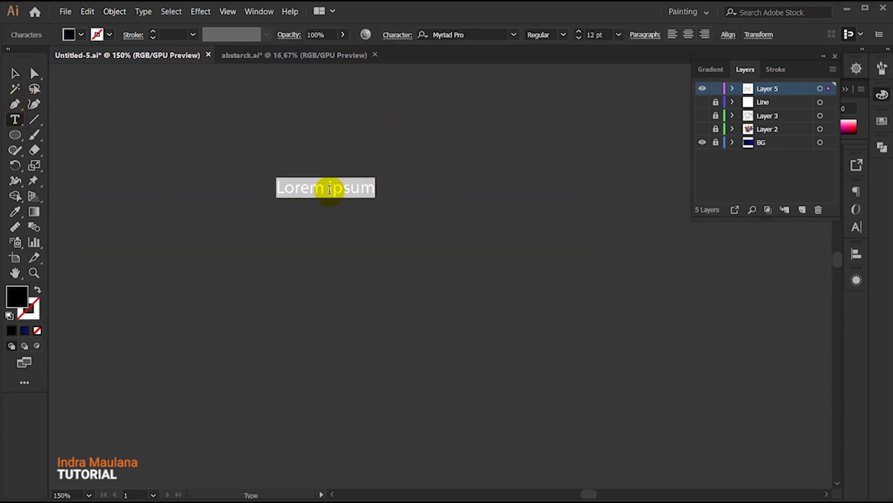
pyautogui.write('ABSTRACT')
pyautogui.press('Escape')
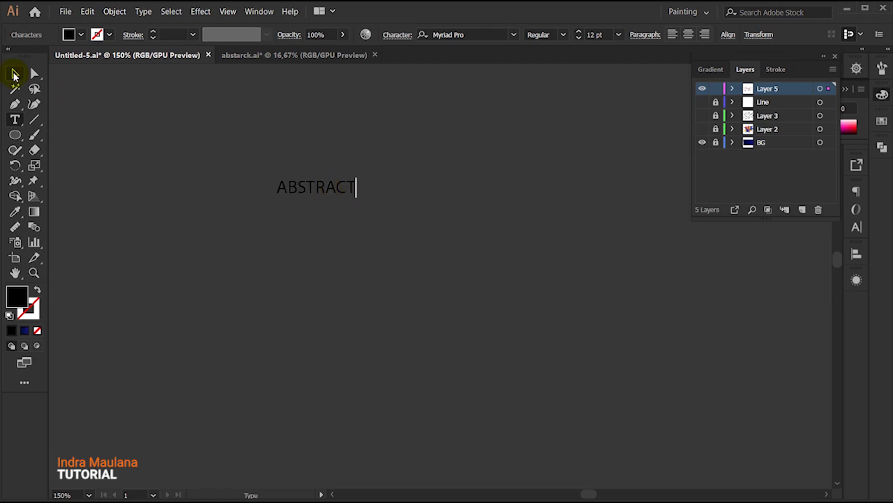
pyautogui.hotkey('ctrl', '-')
pyautogui.hotkey('ctrl', '-')
pyautogui.hotkey('ctrl', '-')
pyautogui.moveTo(443, 115); pyautogui.dragTo(404, 284)
# - Fill the ABSTRACT text with white
pyautogui.click(405, 284)
pyautogui.moveTo(403, 211); pyautogui.dragTo(463, 124)
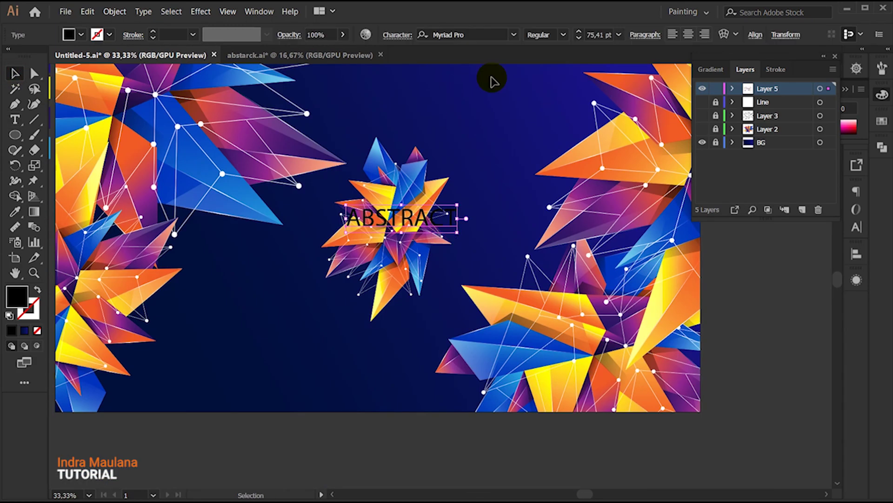
pyautogui.click(882, 94)
pyautogui.moveTo(733, 154); pyautogui.dragTo(442, 230)
pyautogui.click(441, 231)
# - Centre ABSTRACT horizontally and vertically and set its font to Gotham-Black
pyautogui.click(755, 34)
pyautogui.click(649, 70)
pyautogui.click(755, 35)
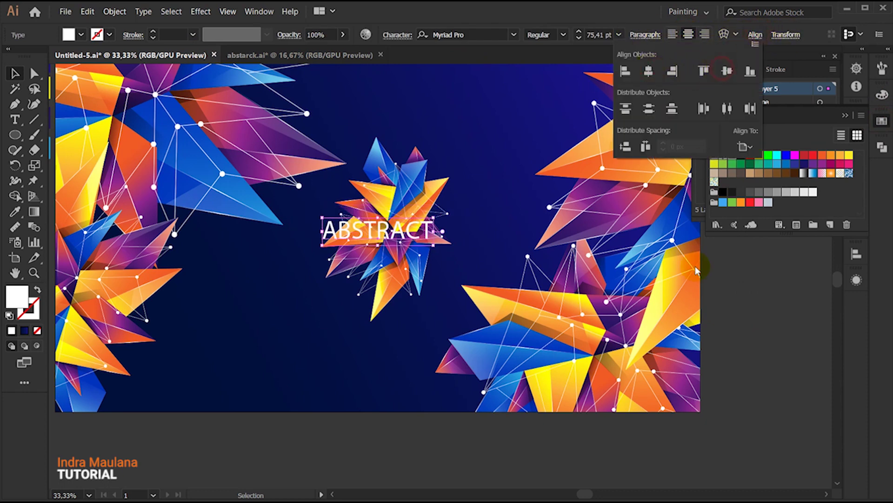
pyautogui.click(396, 230)
pyautogui.click(447, 35)
pyautogui.write('Gotham-Black')
pyautogui.click(466, 255)
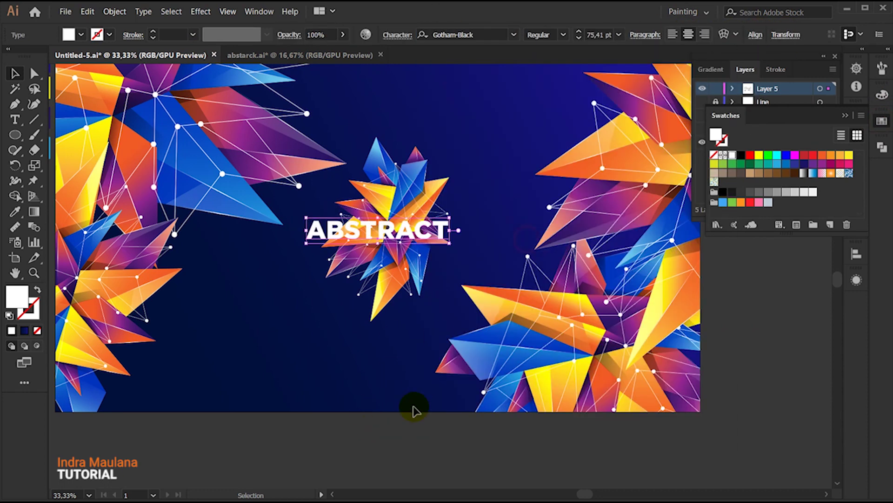
# - Duplicate ABSTRACT just below and retype the copy as BACKGROUND
pyautogui.click(416, 410)
pyautogui.moveTo(377, 230); pyautogui.dragTo(376, 247)
pyautogui.doubleClick(377, 247)
pyautogui.write('BA')
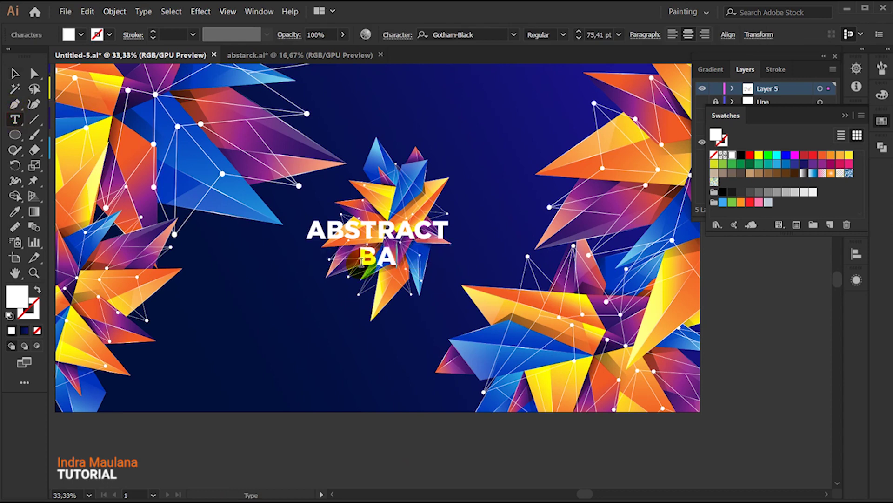
pyautogui.write('CKGROUND')
pyautogui.press('Escape')
# - Set BACKGROUND to Roboto Light at half size, tracking 400, centred under the title
pyautogui.click(482, 34)
pyautogui.write('ROBOTO')
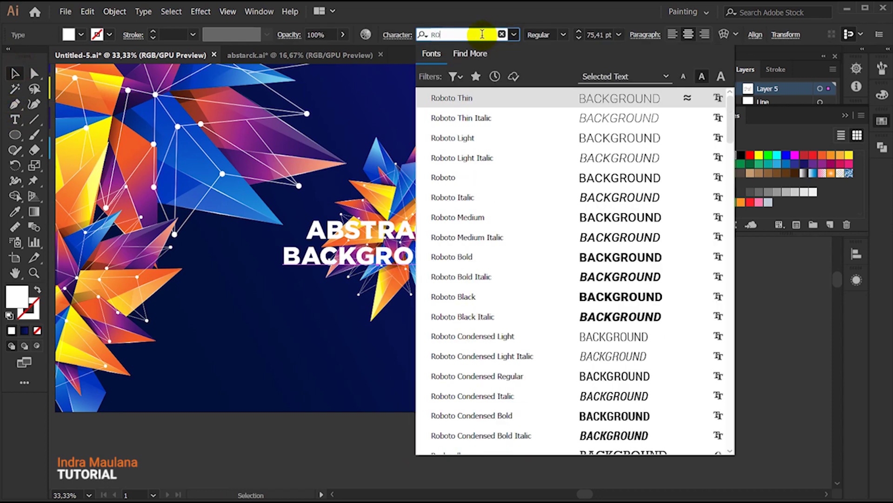
pyautogui.click(488, 138)
pyautogui.moveTo(454, 243); pyautogui.dragTo(421, 245)
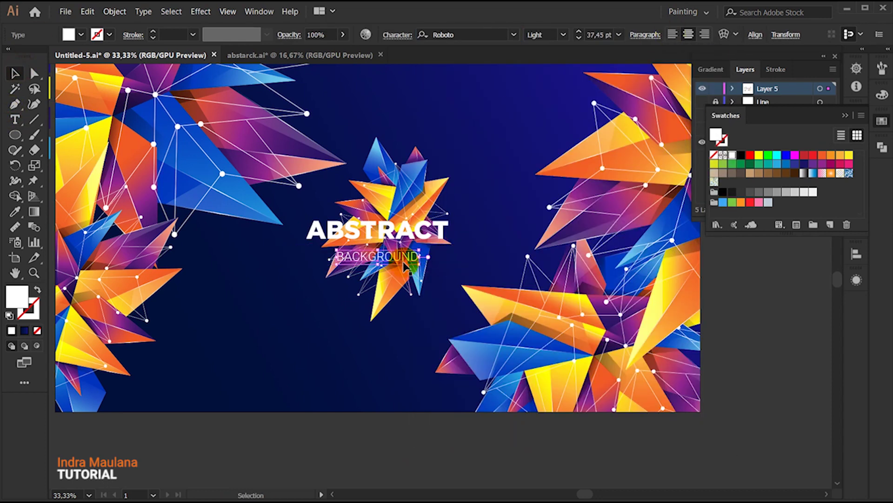
pyautogui.click(259, 11)
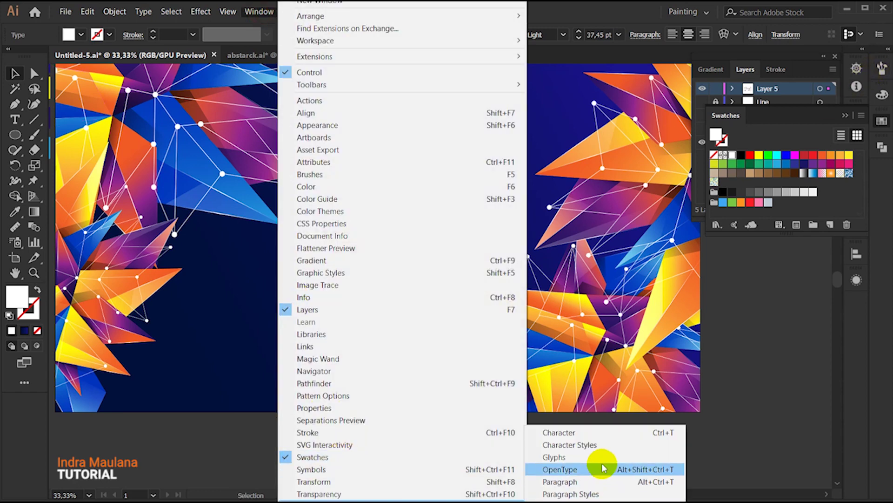
pyautogui.click(558, 431)
pyautogui.press('Return')
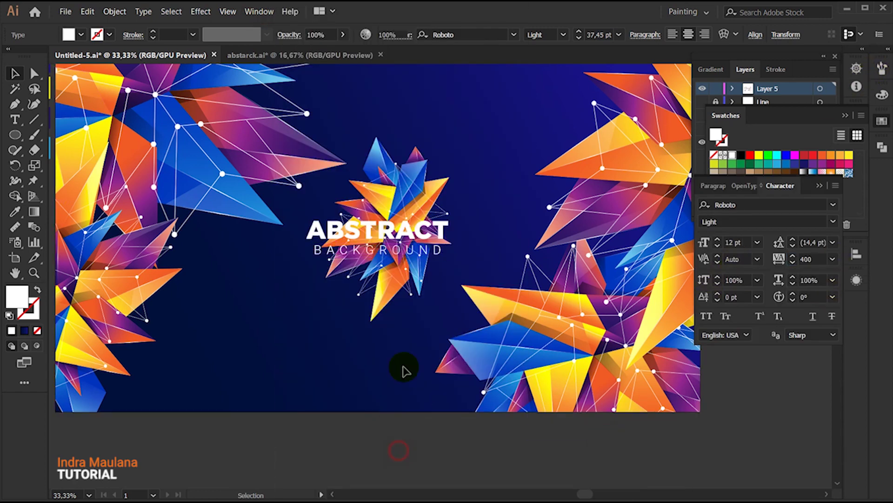
pyautogui.click(729, 34)
pyautogui.click(426, 425)
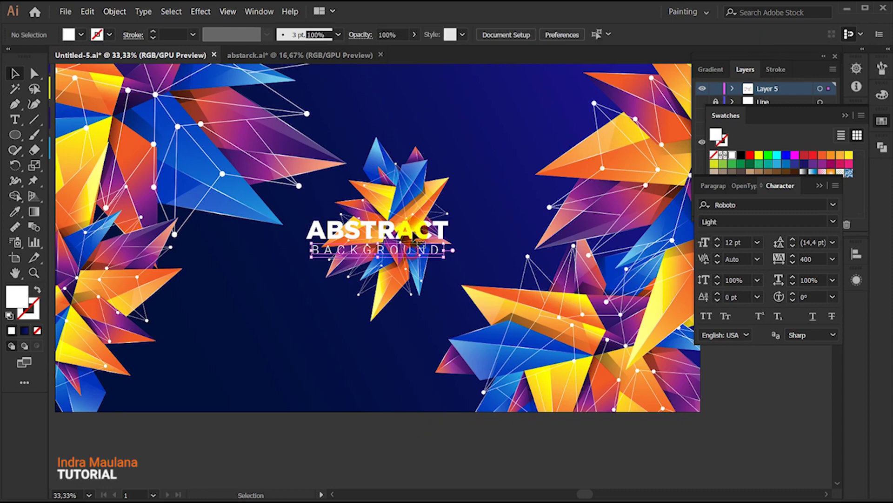
pyautogui.hotkey('ctrl', '-')
pyautogui.click(385, 274)
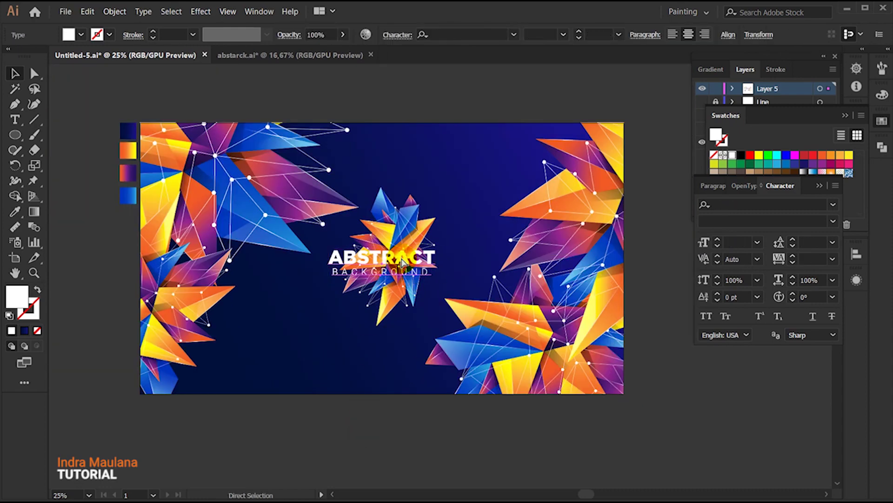
# - Centre the title on the artboard and shift the star cluster behind it
pyautogui.click(748, 37)
pyautogui.click(442, 391)
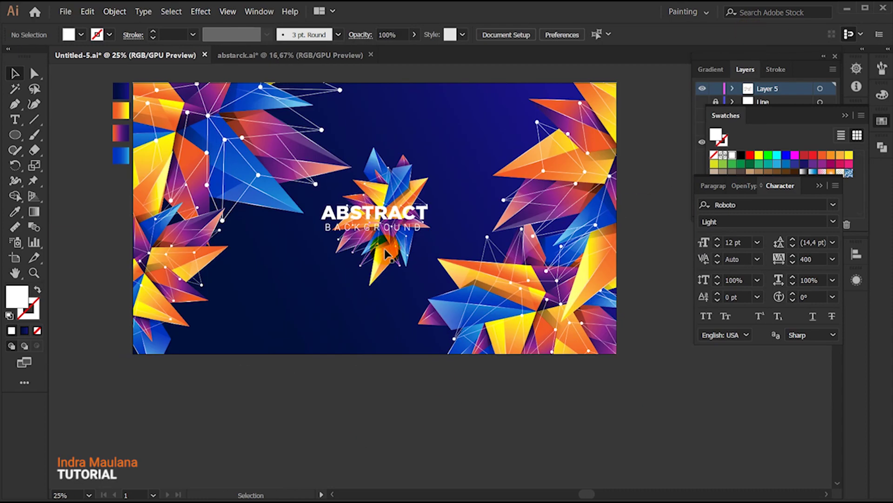
pyautogui.moveTo(484, 196); pyautogui.dragTo(410, 226)
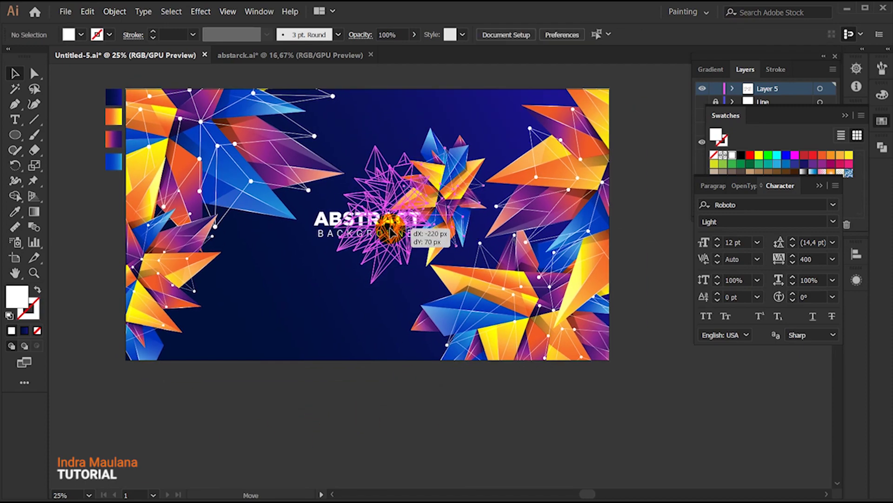
pyautogui.click(405, 414)
pyautogui.hotkey('ctrl', '-')
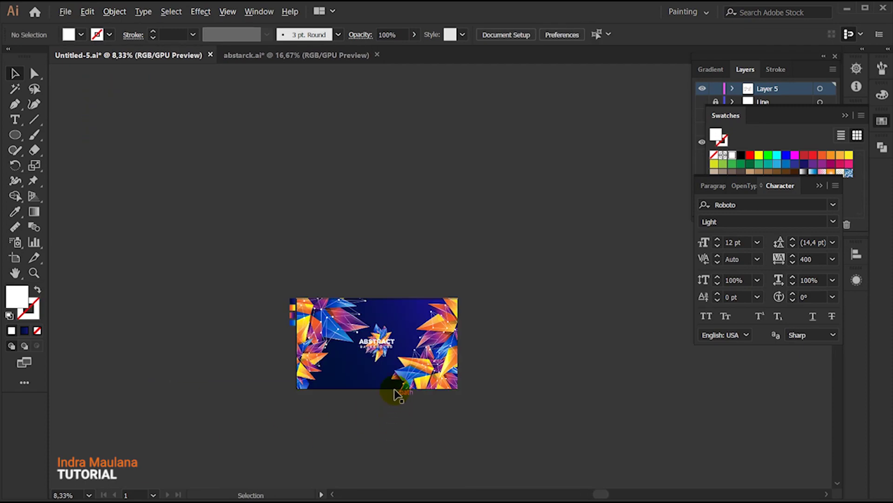
pyautogui.hotkey('ctrl', '+')
pyautogui.moveTo(397, 256)
pyautogui.mouseDown()
pyautogui.moveTo(400, 223)
pyautogui.moveTo(435, 224)
pyautogui.mouseUp()
pyautogui.click(517, 373)
# - Collapse the side panels, hide the BG layer and select the title group
pyautogui.click(516, 133)
pyautogui.hotkey('ctrl', '+')
pyautogui.hotkey('ctrl', '-')
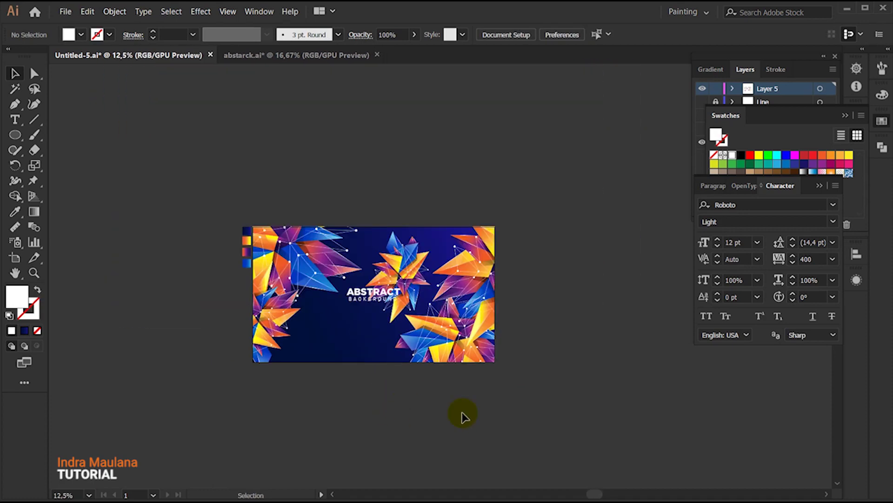
pyautogui.click(824, 55)
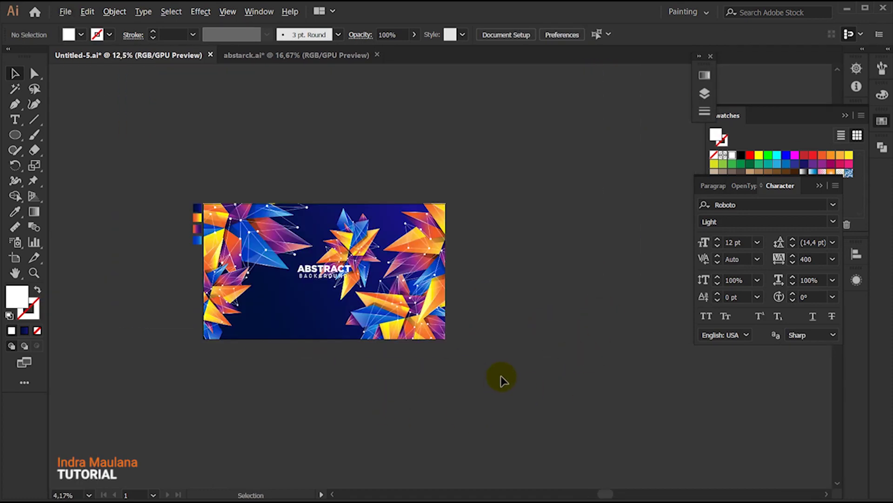
pyautogui.hotkey('ctrl', '+')
pyautogui.click(712, 93)
pyautogui.click(553, 143)
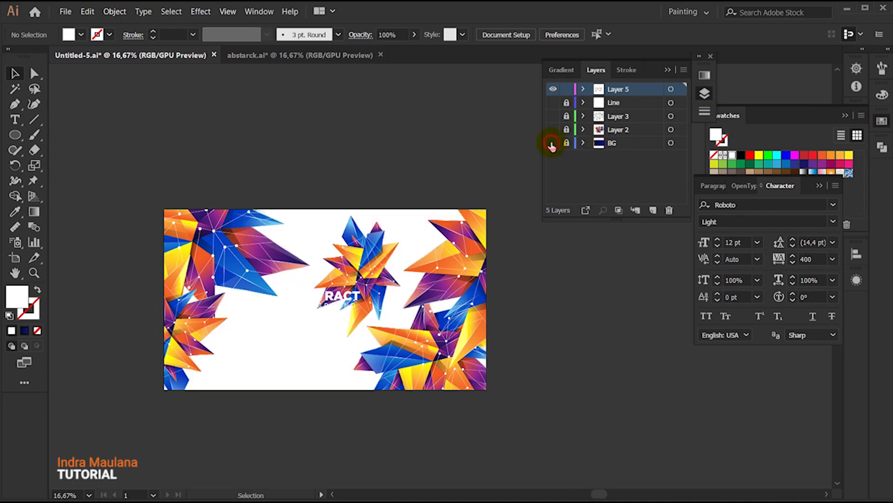
pyautogui.click(329, 297)
pyautogui.click(730, 193)
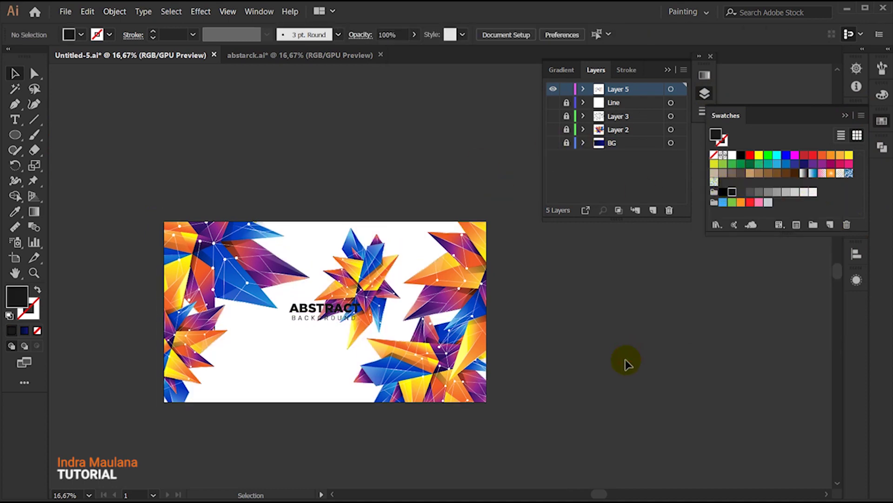